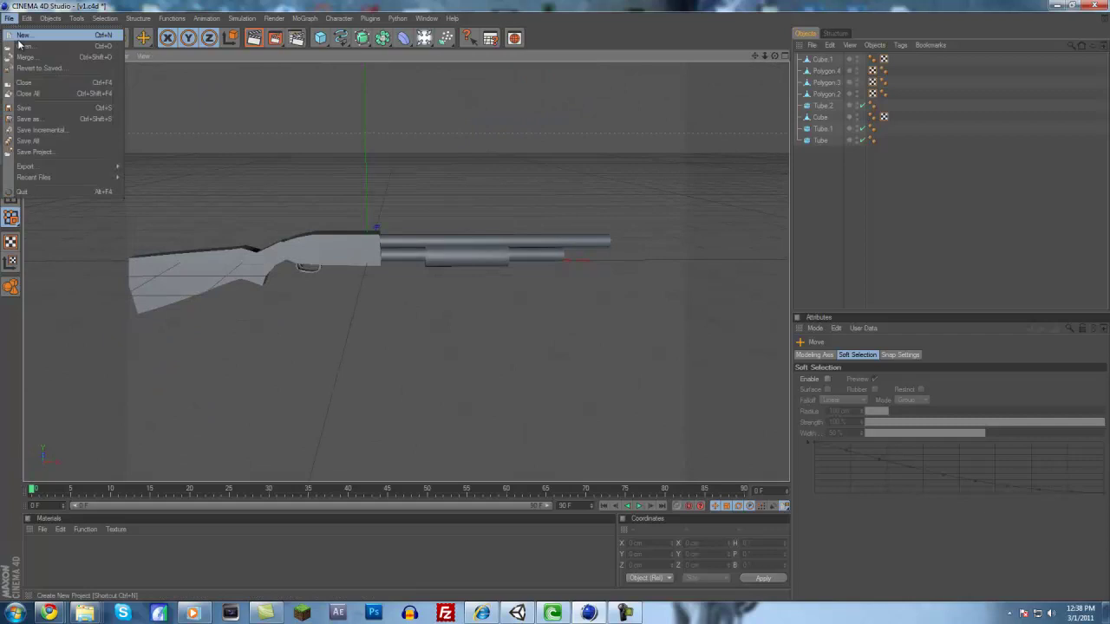
Open the trenchgun reference photo from the Pictures folder, examine the shotgun's shape, and close the viewer
mouse_move(94, 619)
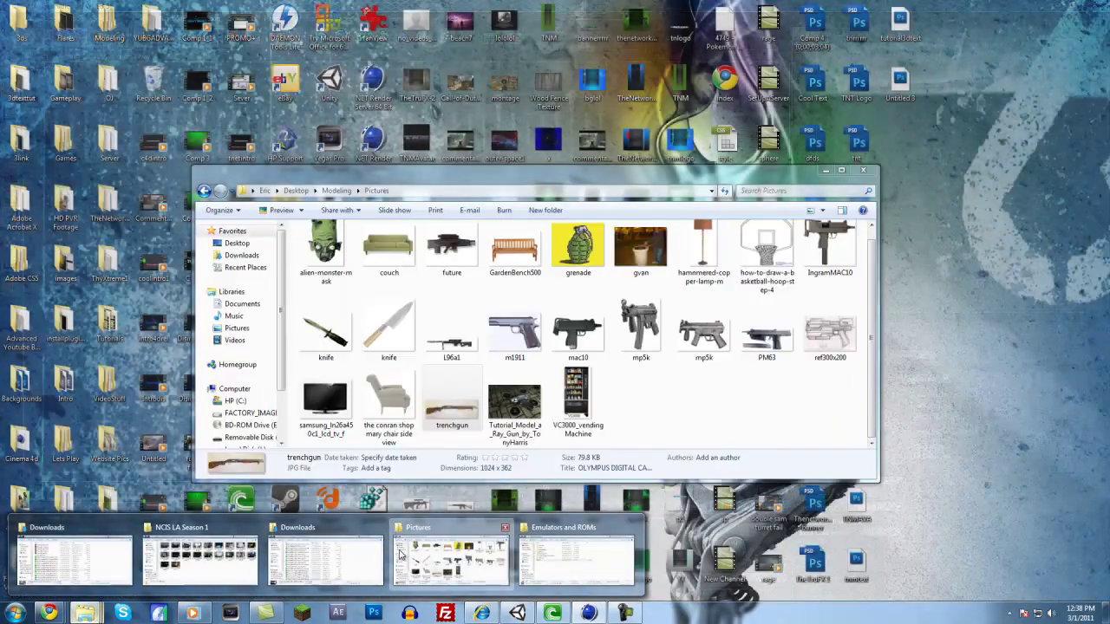
click(451, 559)
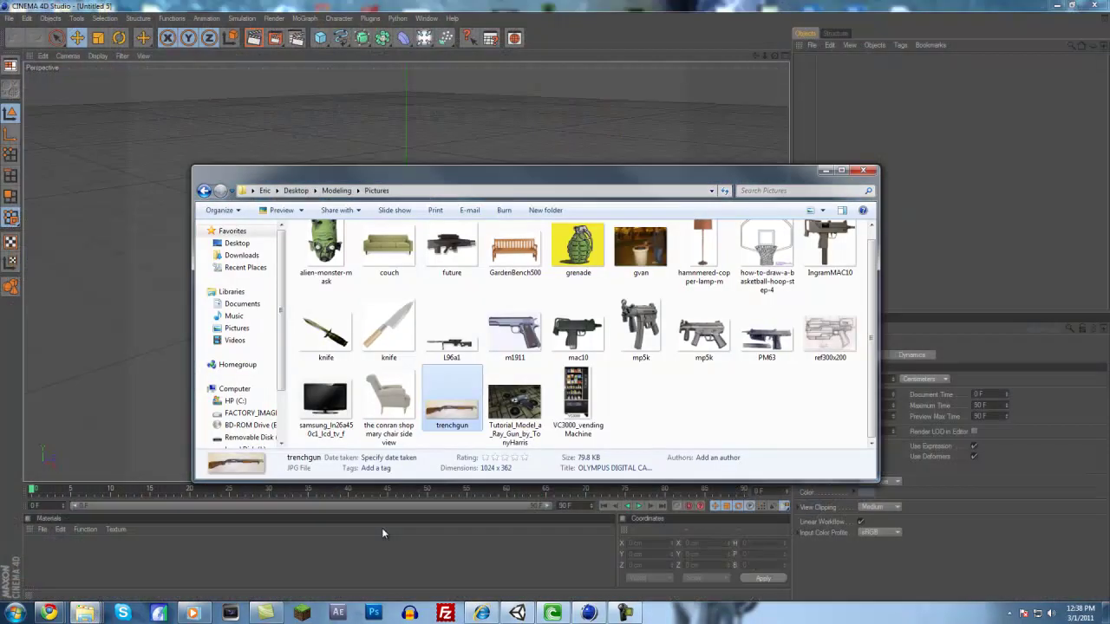
double_click(453, 387)
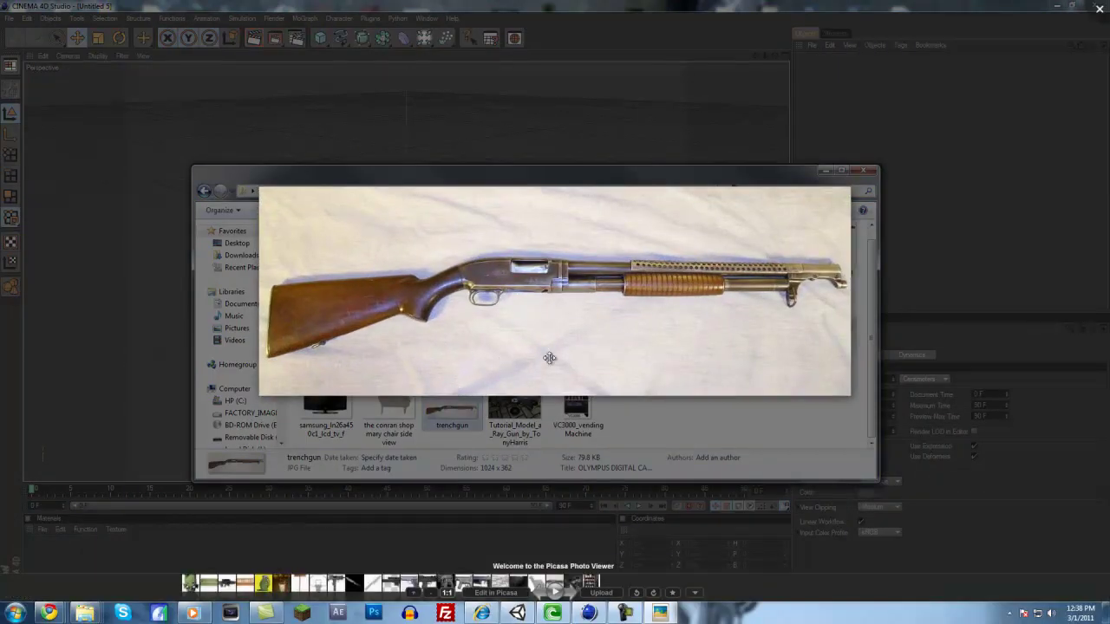
scroll(515, 404, up, 4)
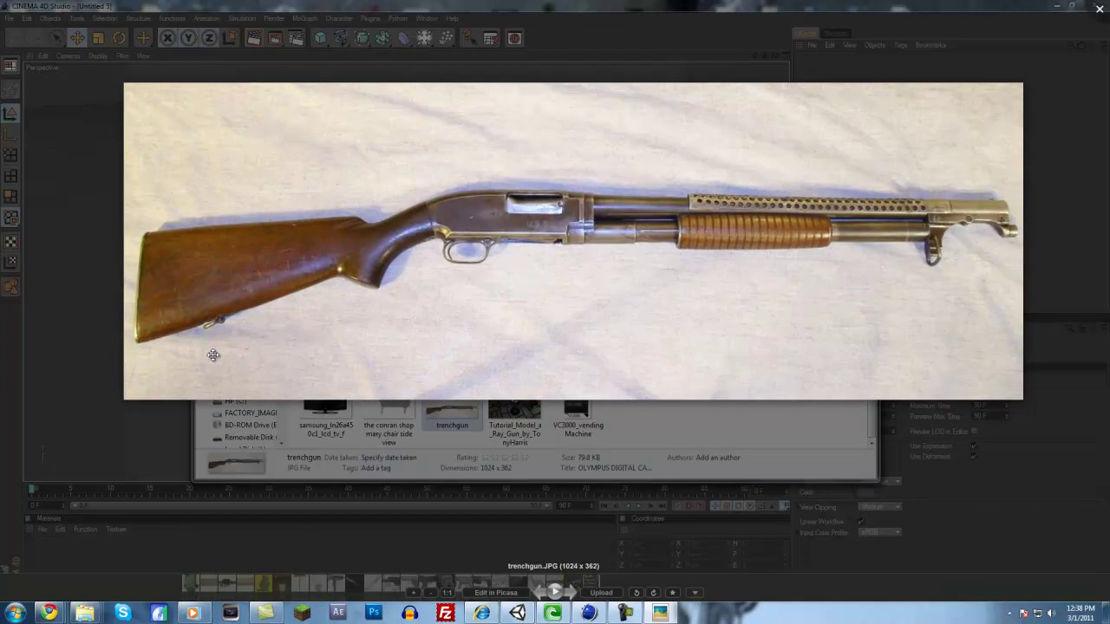
scroll(213, 355, down, 2)
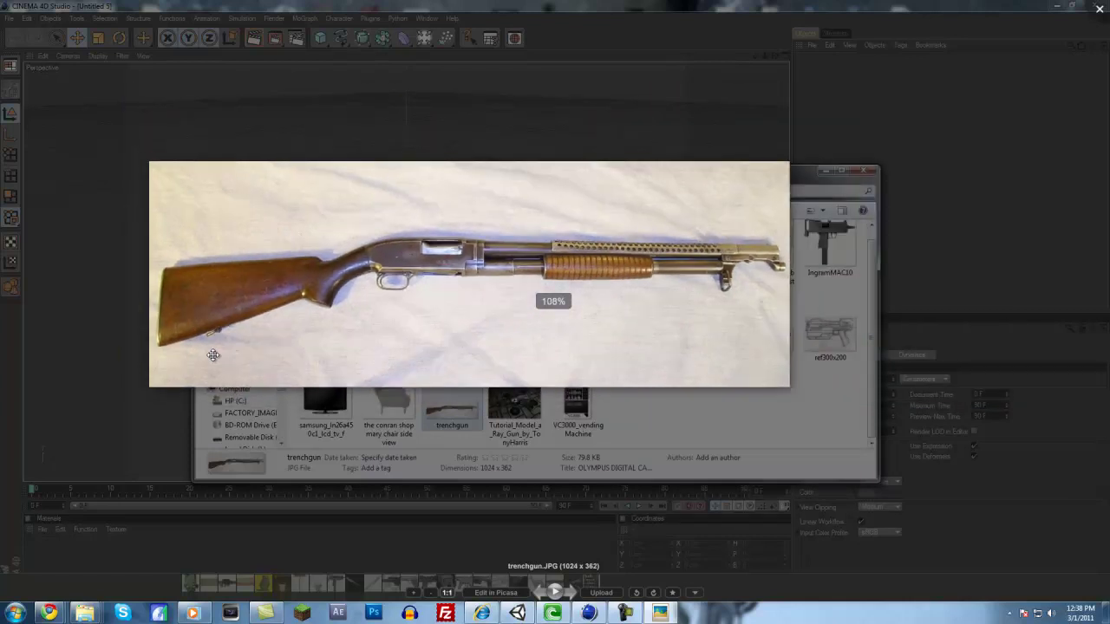
scroll(214, 357, up, 1)
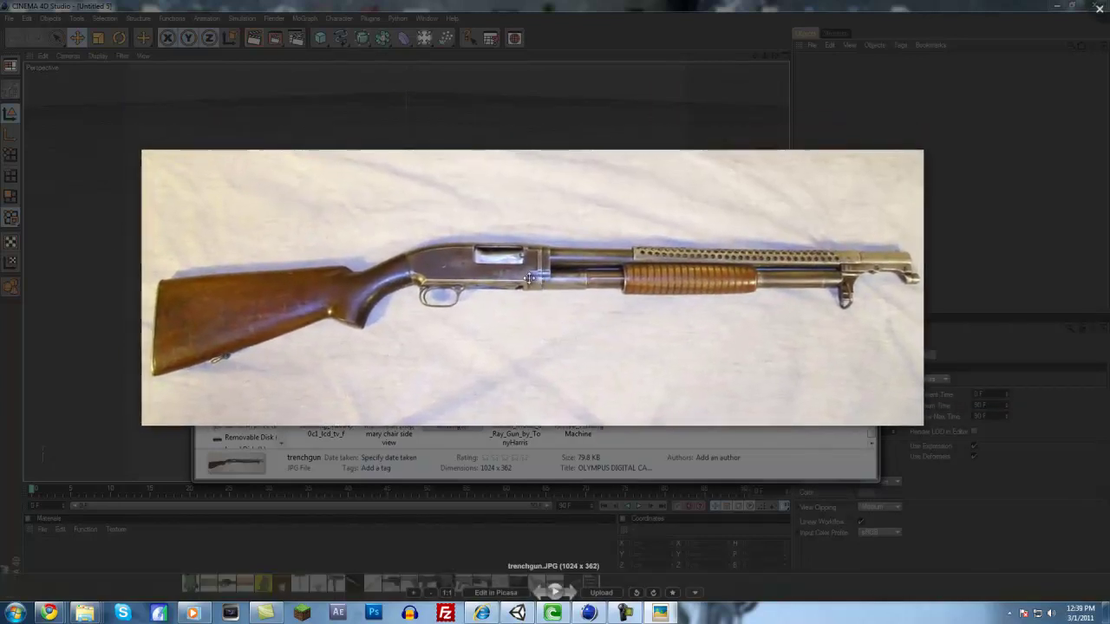
click(116, 338)
click(116, 338)
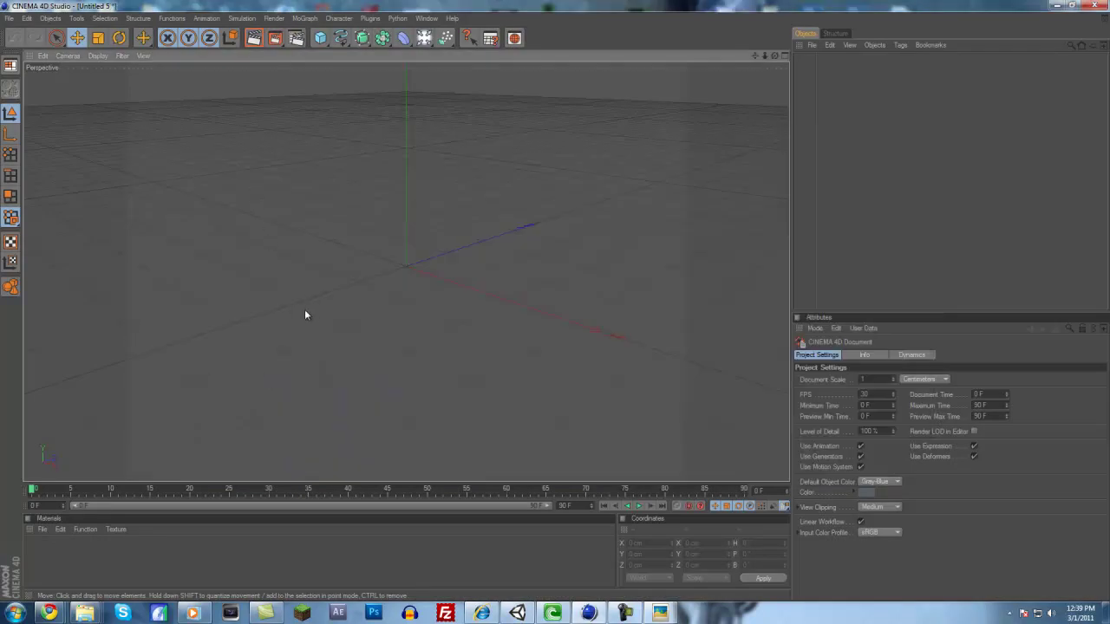
Show the Front view full size and load trenchgun.JPG as its background image
middle_click(265, 241)
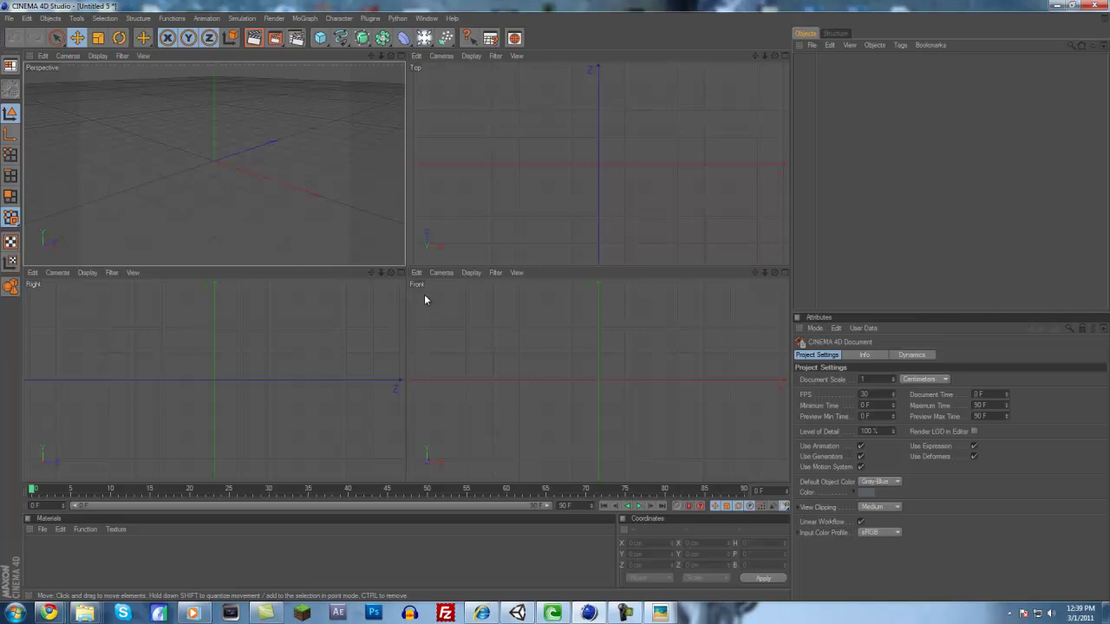
middle_click(491, 332)
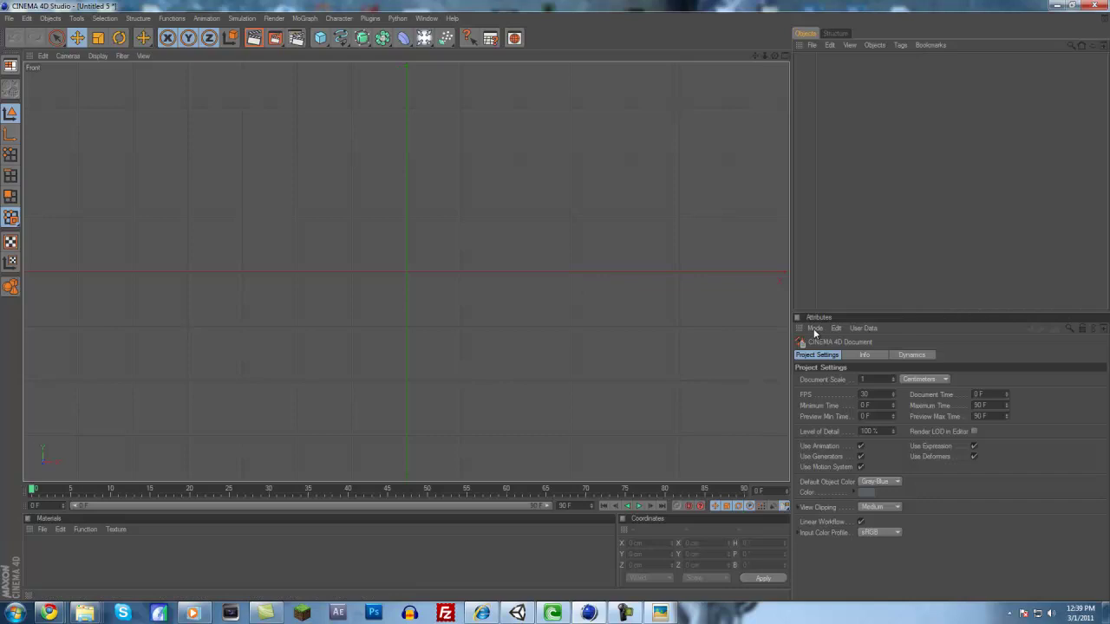
click(814, 329)
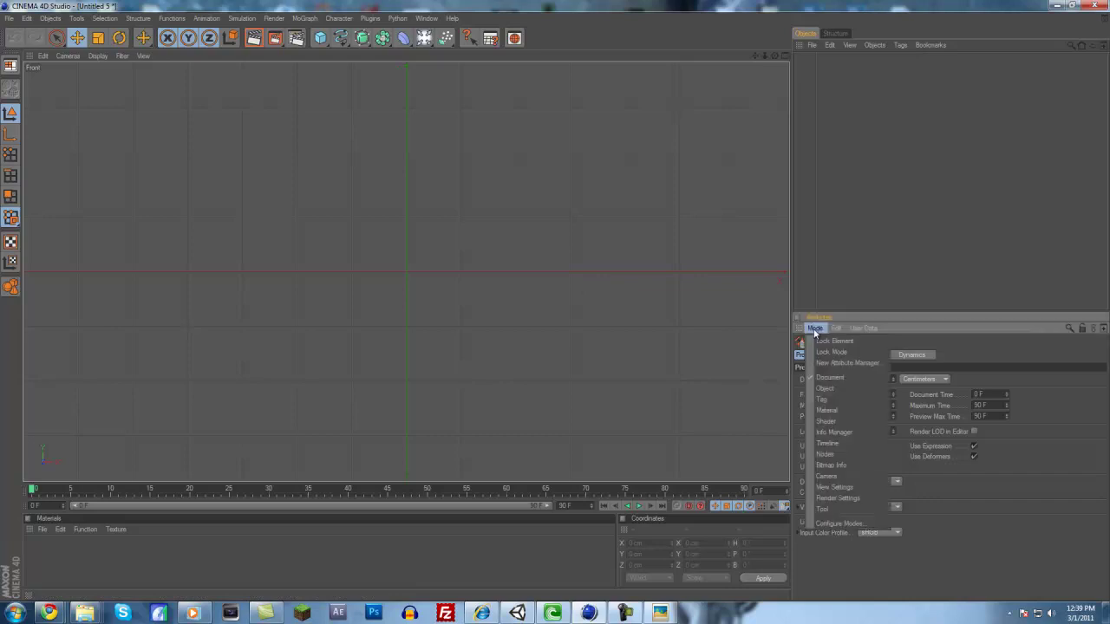
click(839, 489)
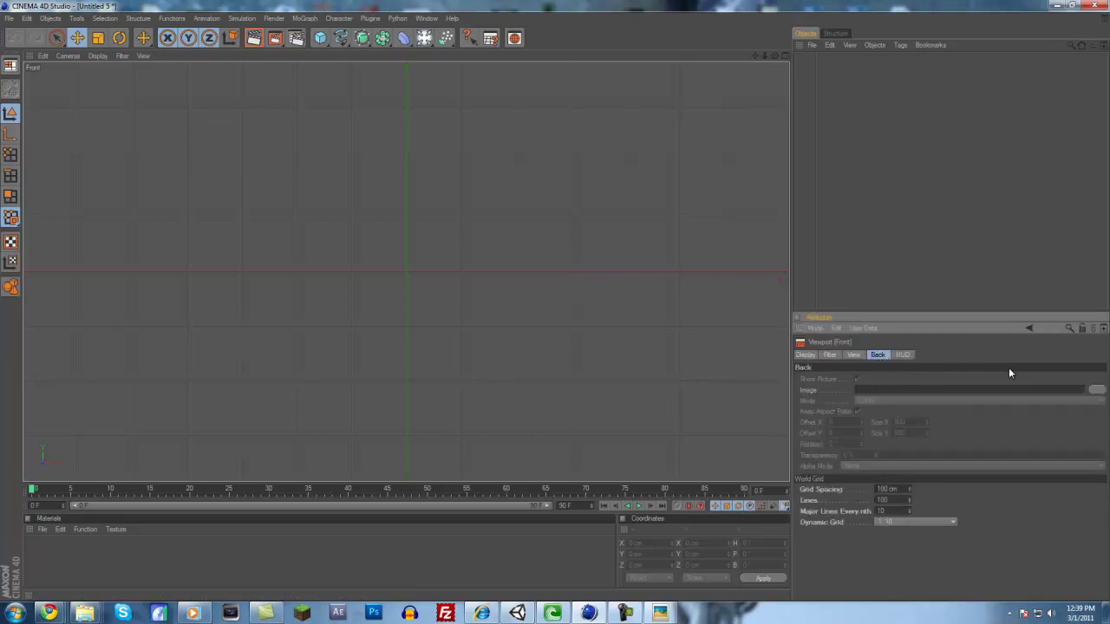
click(1096, 392)
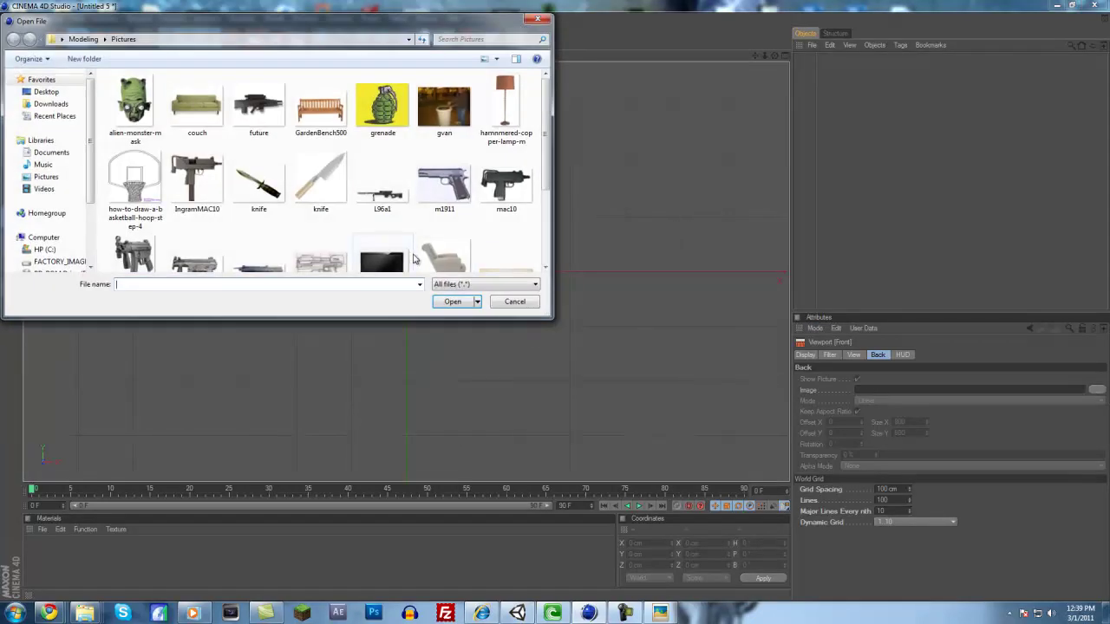
scroll(413, 260, down, 3)
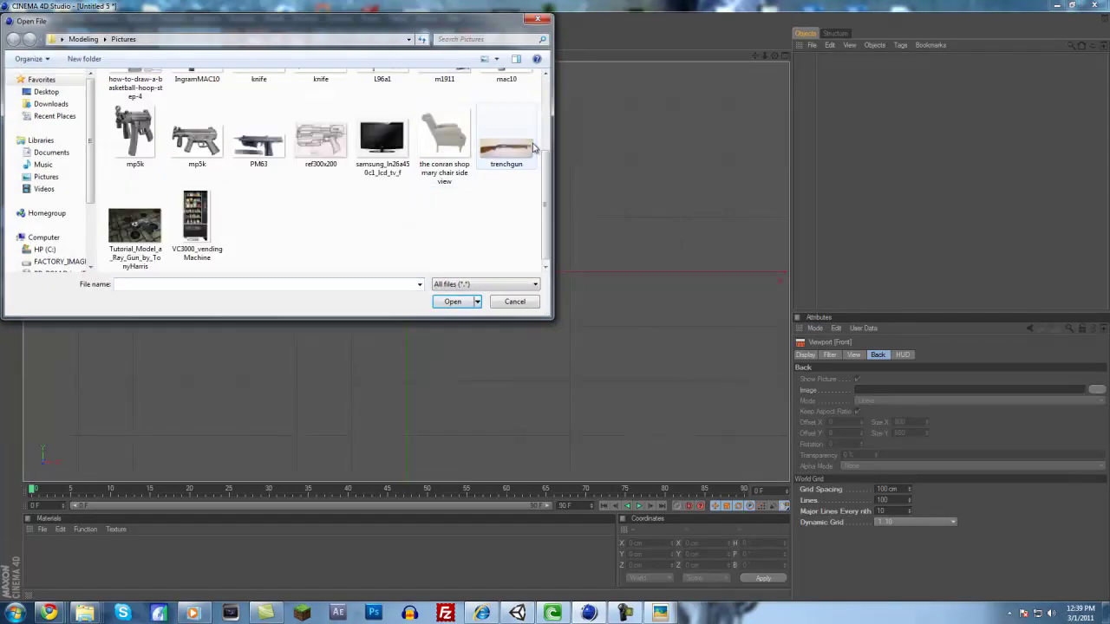
double_click(506, 152)
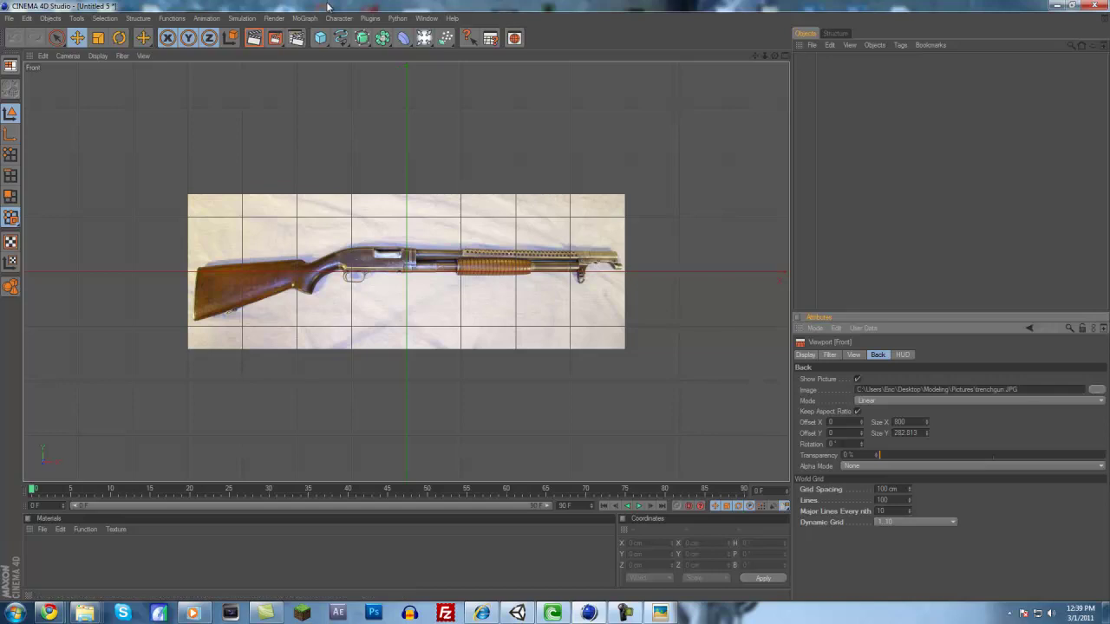
Add a Tube primitive and set its orientation to +X
click(319, 39)
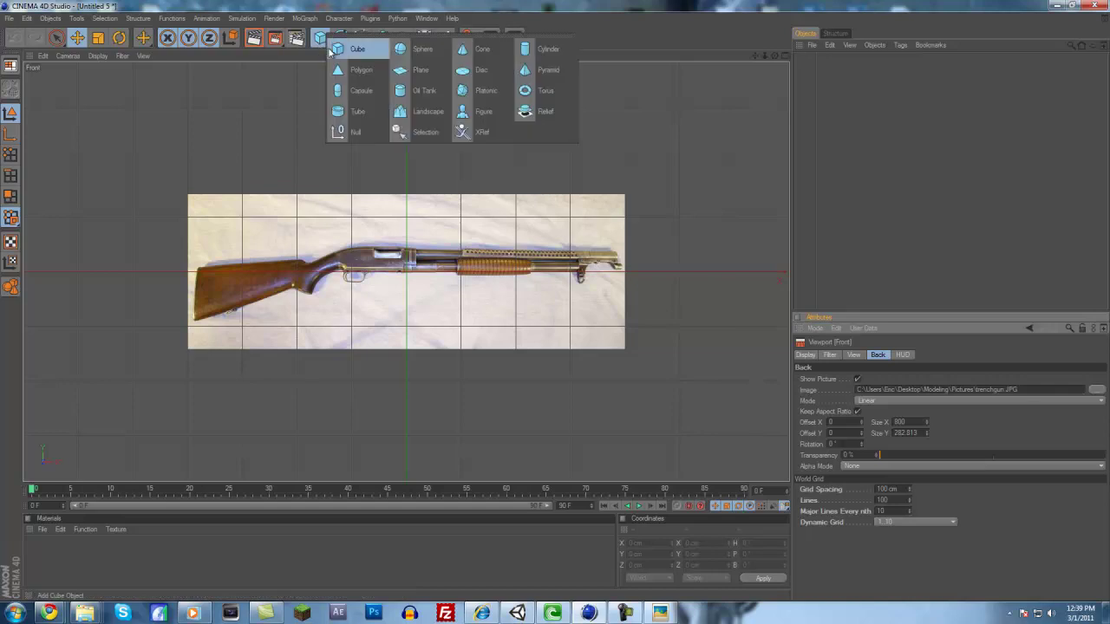
click(353, 112)
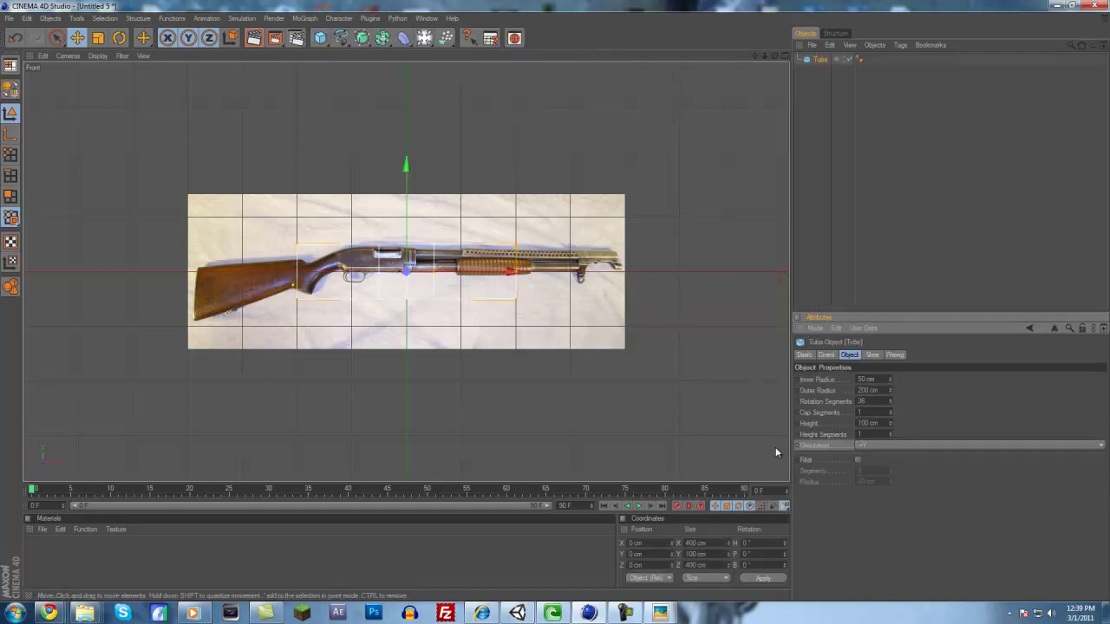
click(887, 445)
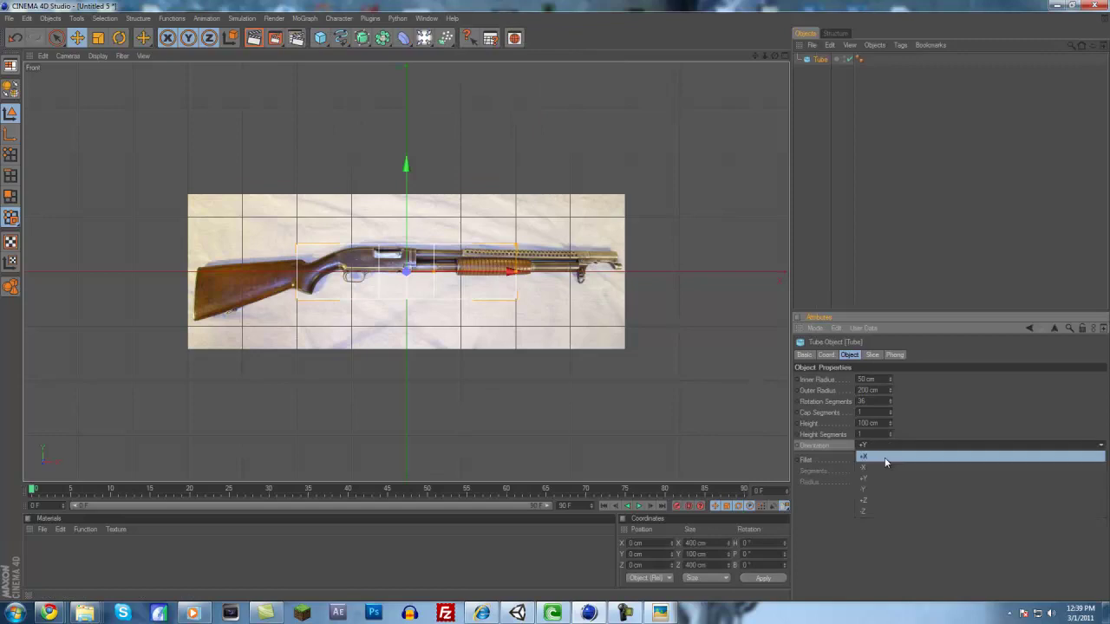
click(885, 457)
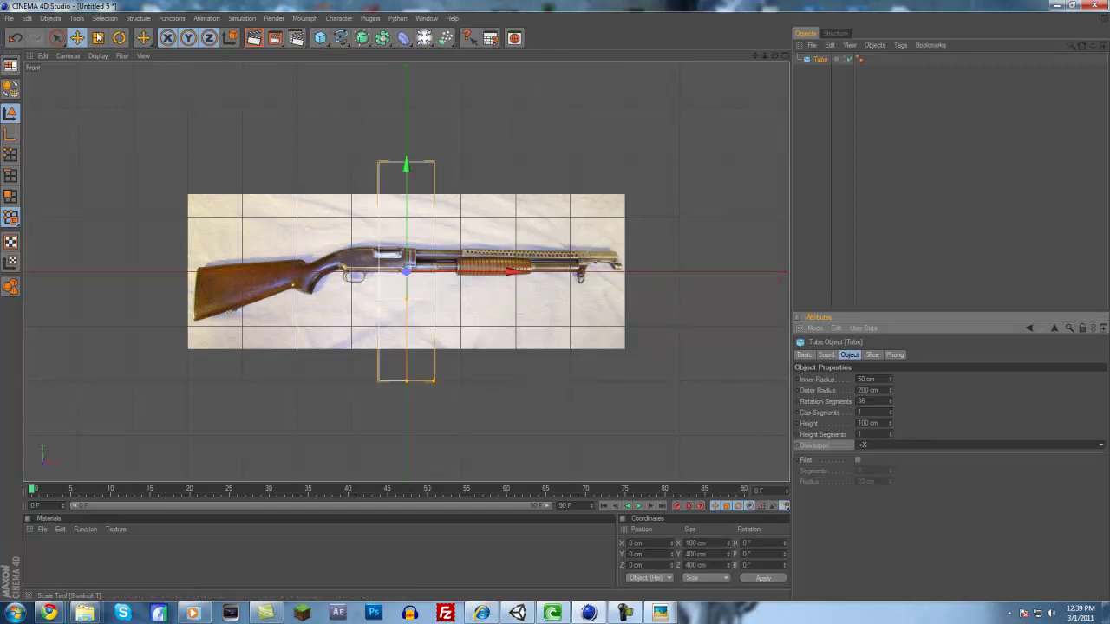
Scale the tube down uniformly to about 28.6 cm in diameter
key(t)
drag(531, 206, 557, 304)
scroll(531, 203, up, 15)
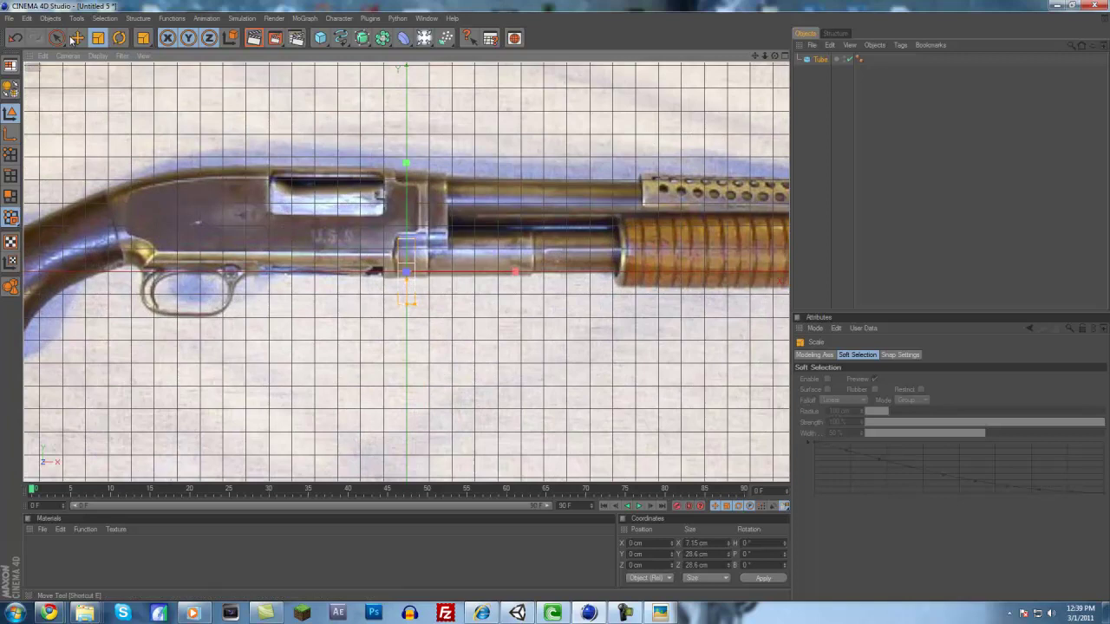
Move the tube onto the barrel in the reference photo, to about X 151 cm and Y 31 cm
click(75, 39)
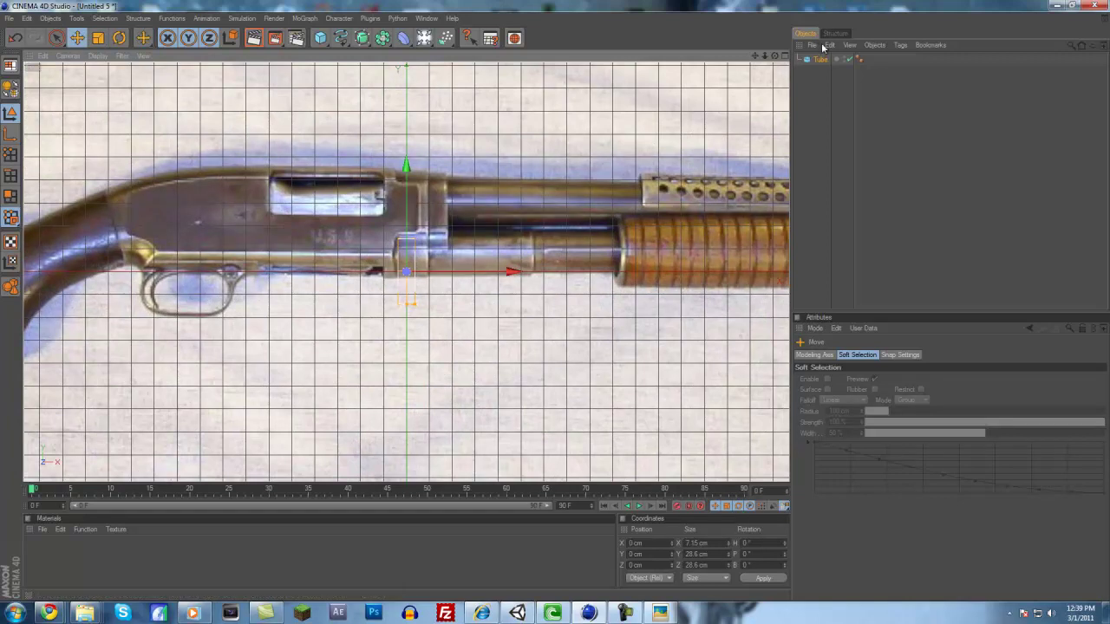
click(820, 59)
drag(514, 272, 860, 272)
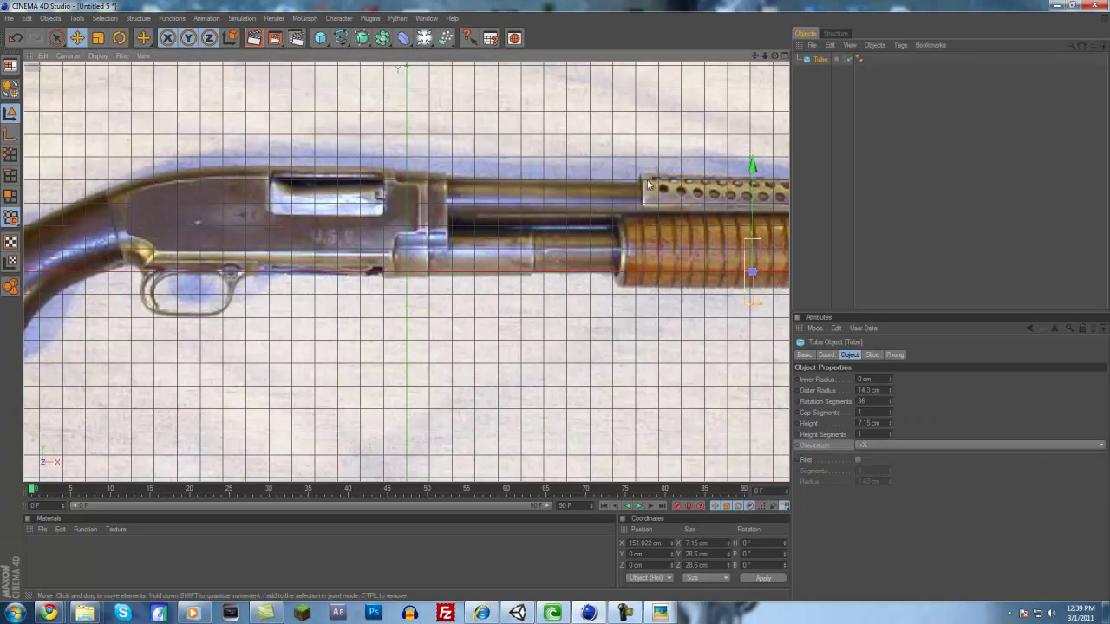
drag(753, 206, 752, 134)
Scale the tube to the barrel's thickness, about 19 cm in diameter, and raise it to about Y 33 cm
click(96, 38)
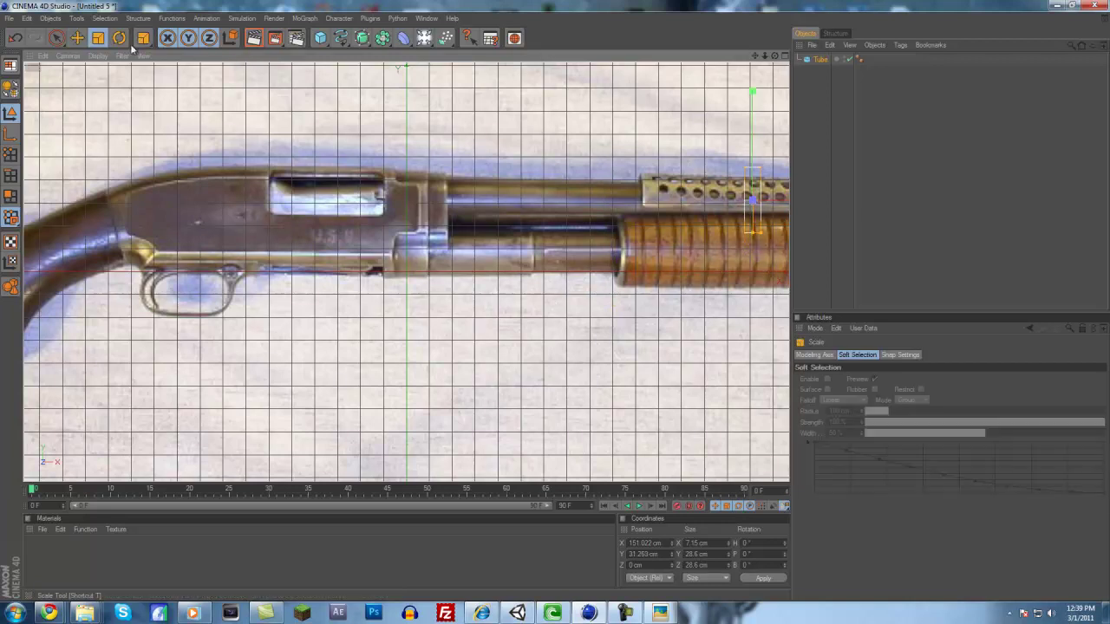
drag(787, 153, 557, 305)
click(57, 38)
click(76, 39)
drag(752, 148, 557, 305)
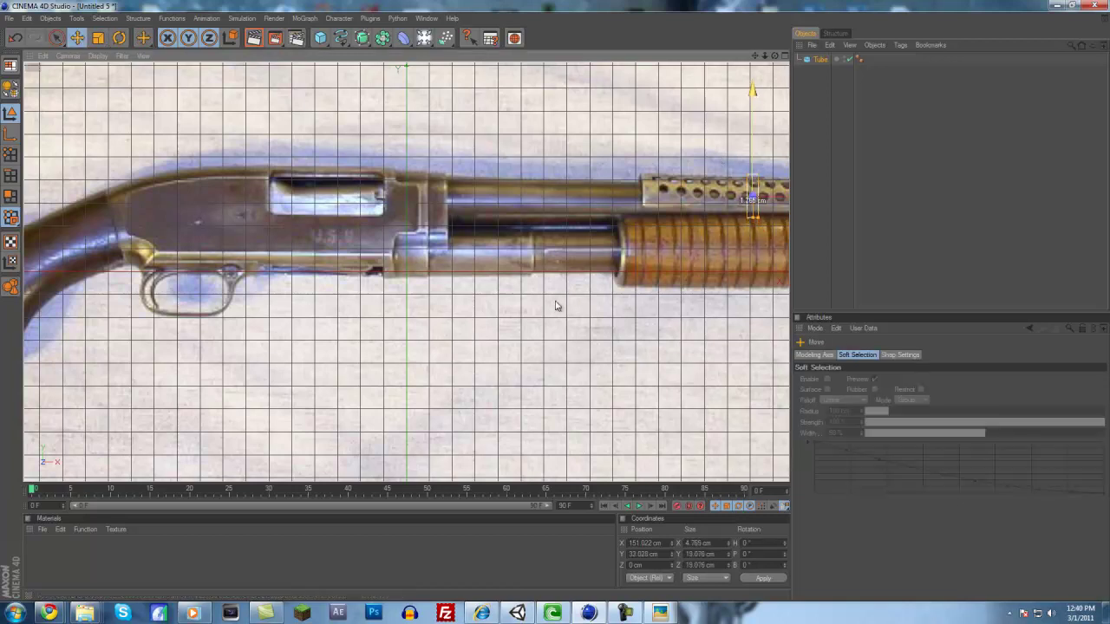
In Object Axis mode, stretch the tube along X only to about 319 cm long
scroll(651, 119, down, 5)
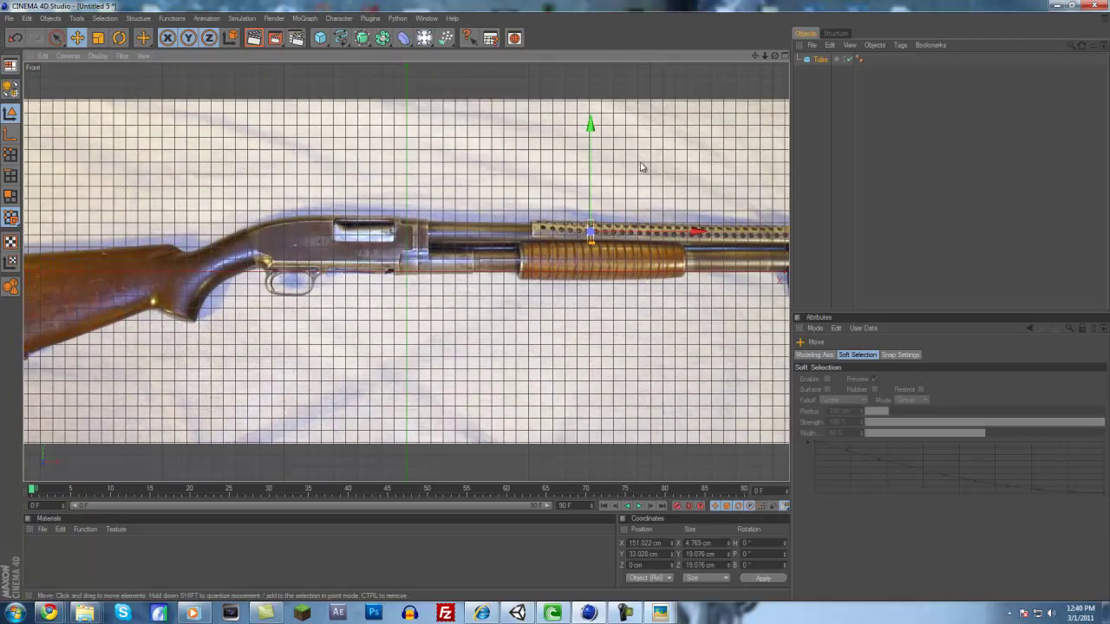
alt+middle_drag(642, 189, 507, 199)
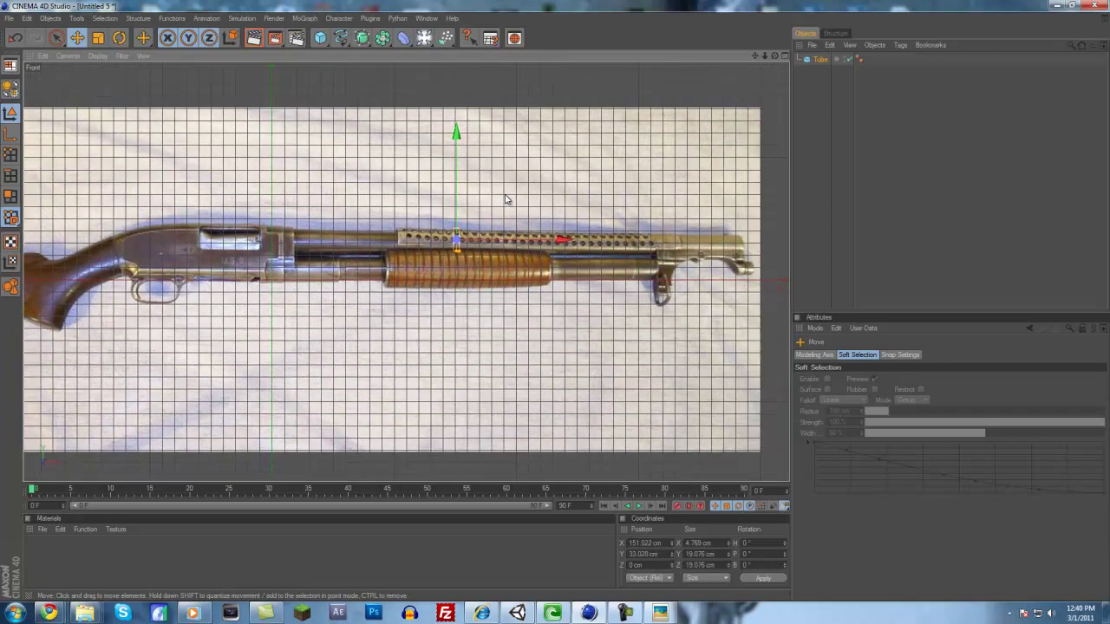
click(10, 135)
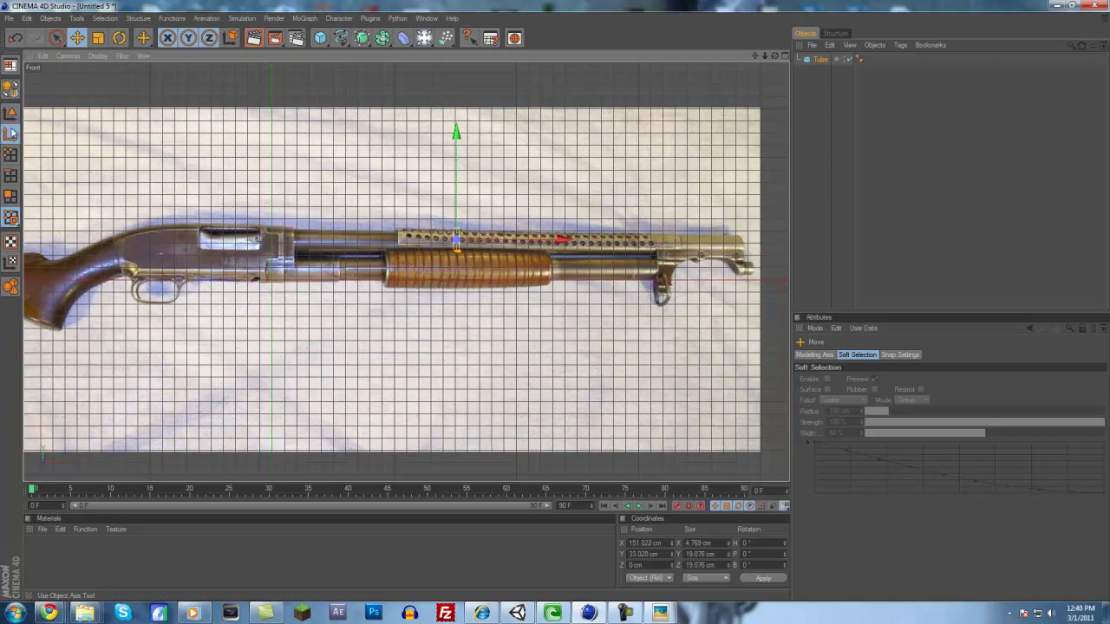
click(99, 39)
scroll(511, 264, up, 3)
drag(559, 230, 567, 307)
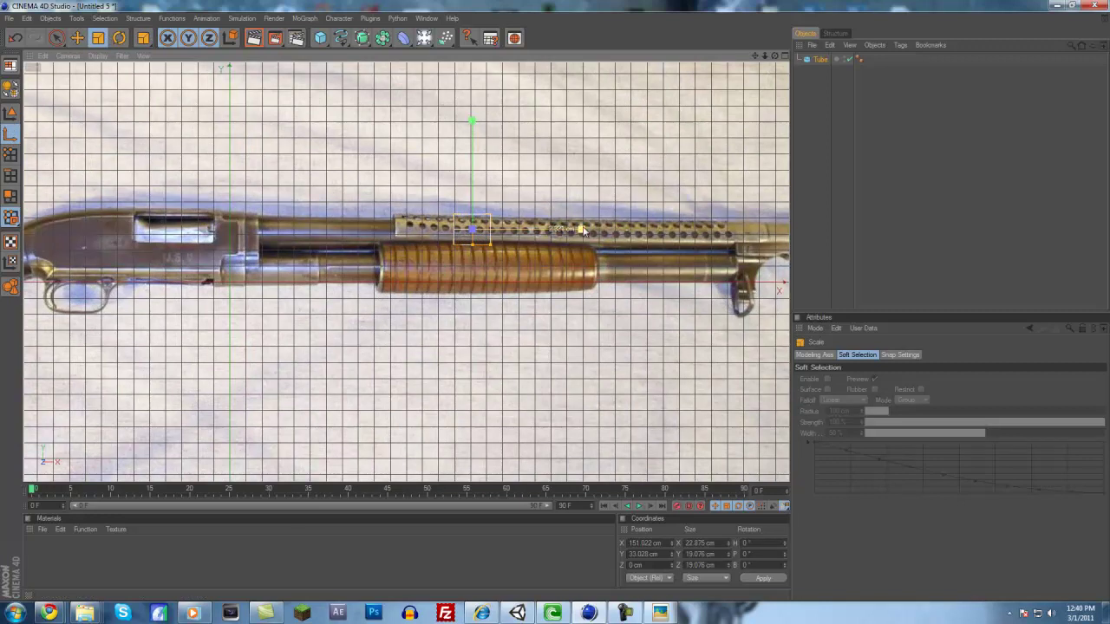
drag(579, 231, 641, 304)
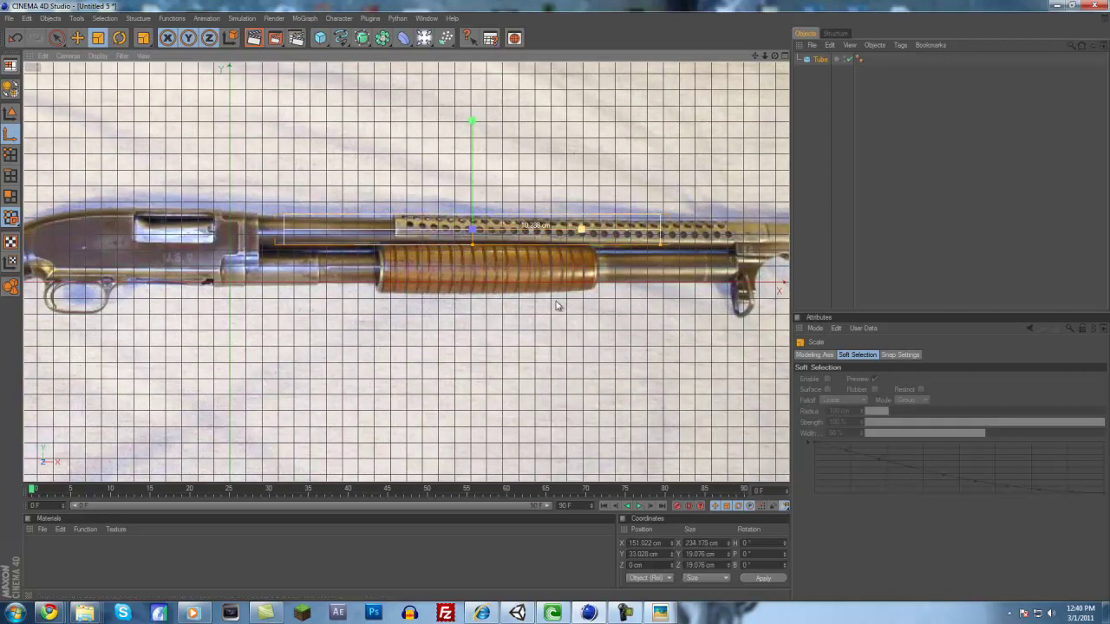
drag(507, 230, 559, 306)
Fit the tube to the barrel's full length by stretching it to about 381 cm and moving it to about X 199 cm
click(77, 37)
scroll(231, 244, down, 3)
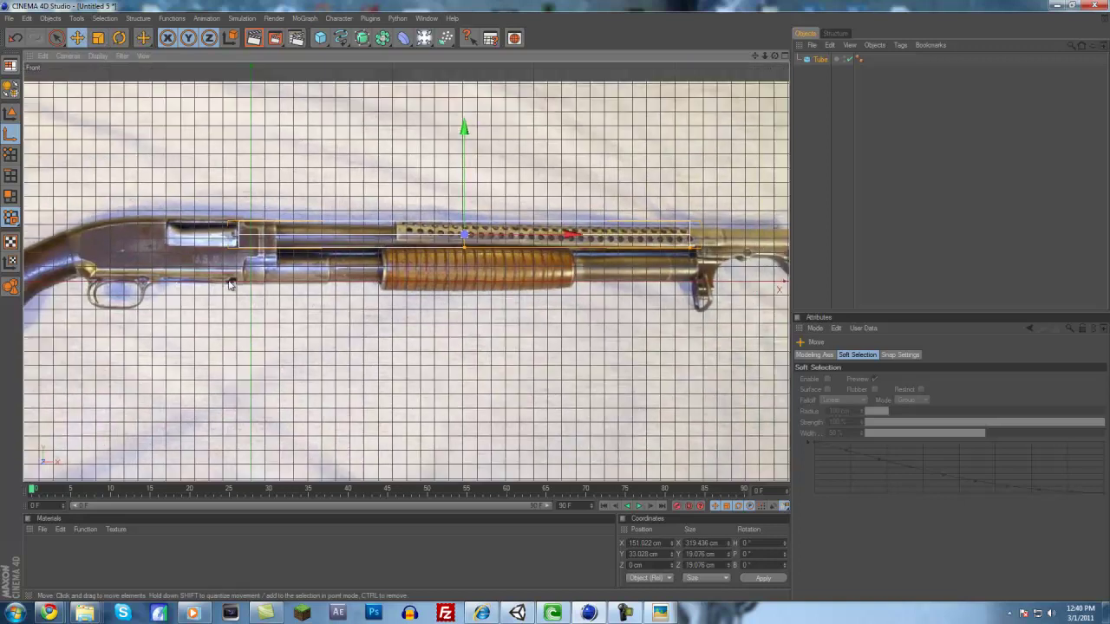
drag(568, 237, 557, 306)
click(98, 37)
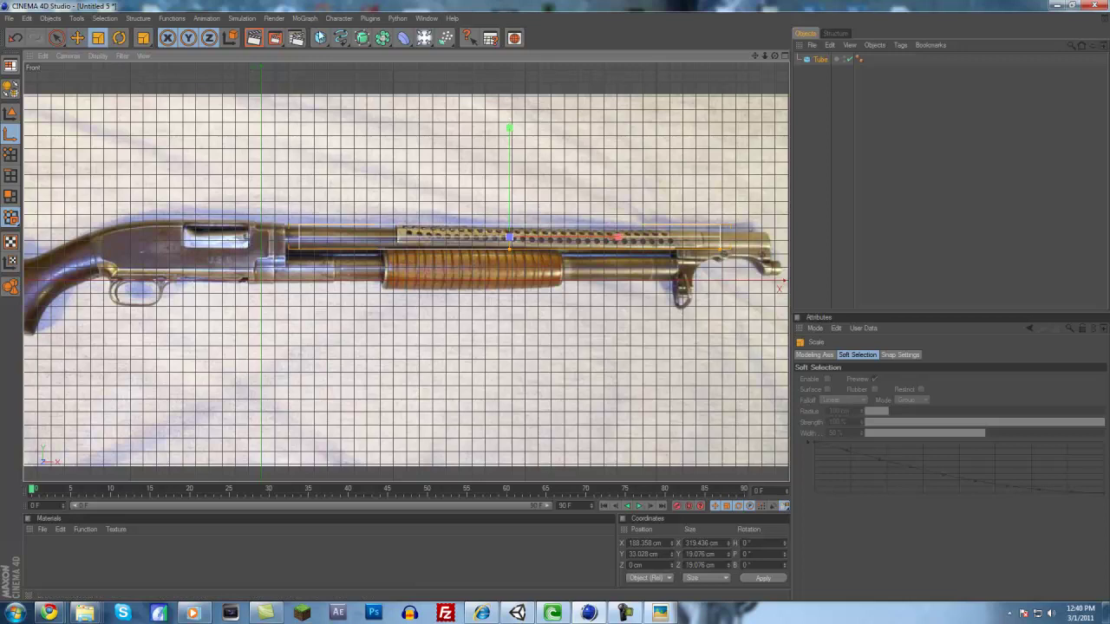
drag(620, 239, 557, 303)
click(77, 37)
drag(578, 236, 555, 304)
View the tube end-on in the Perspective view and set its inner radius to 6 cm to hollow the barrel
middle_click(540, 273)
middle_click(494, 208)
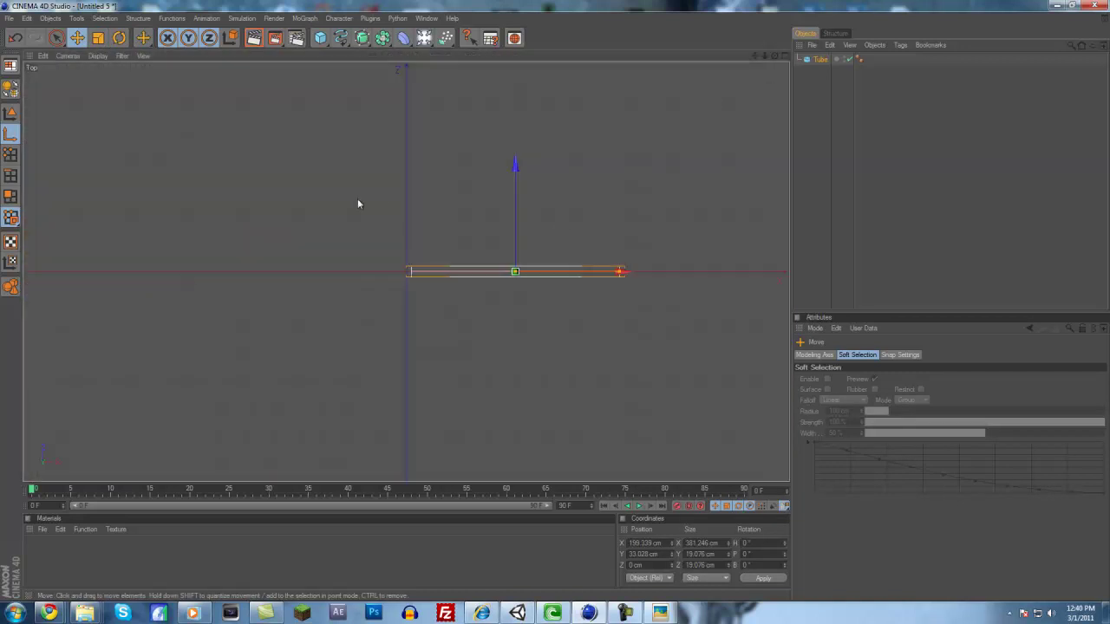
middle_click(355, 201)
click(355, 200)
click(805, 199)
middle_click(350, 202)
alt+drag(649, 299, 555, 301)
alt+drag(370, 229, 555, 300)
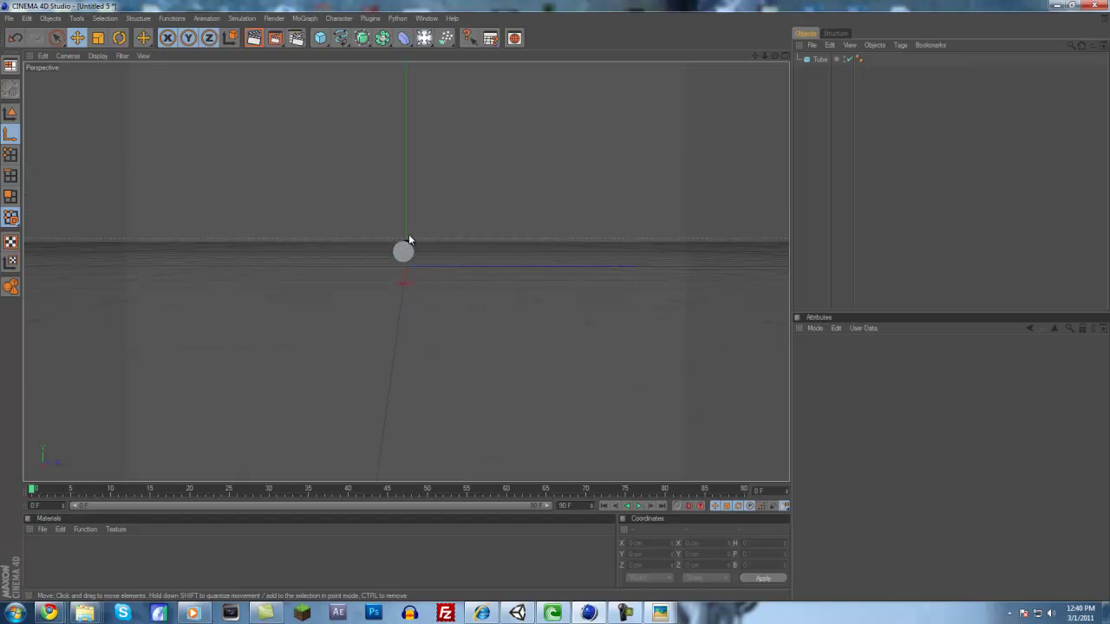
click(817, 59)
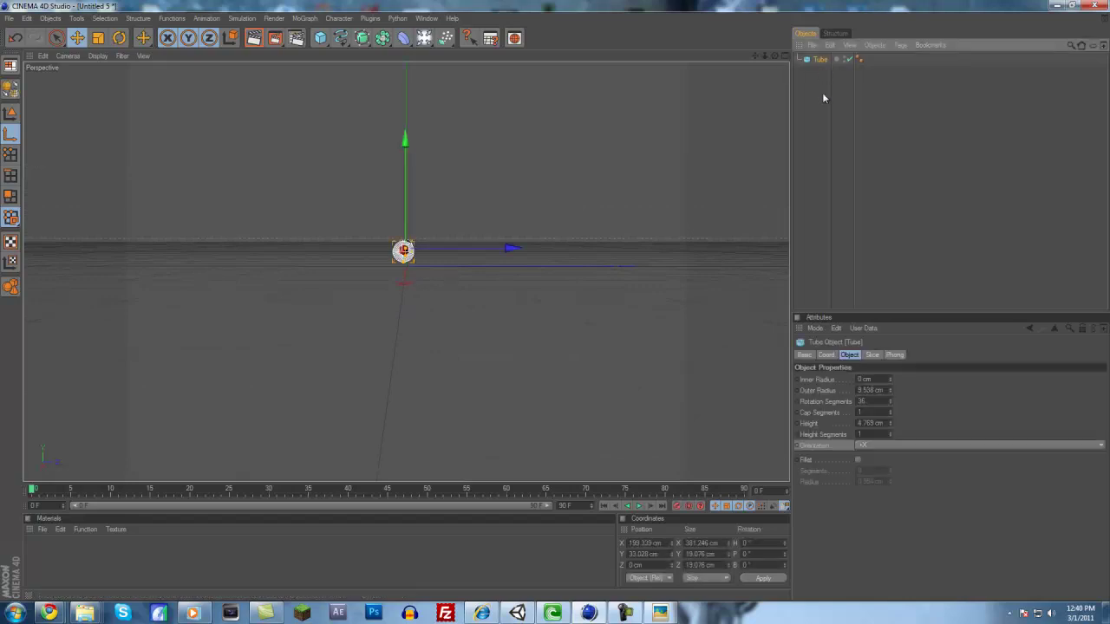
click(890, 378)
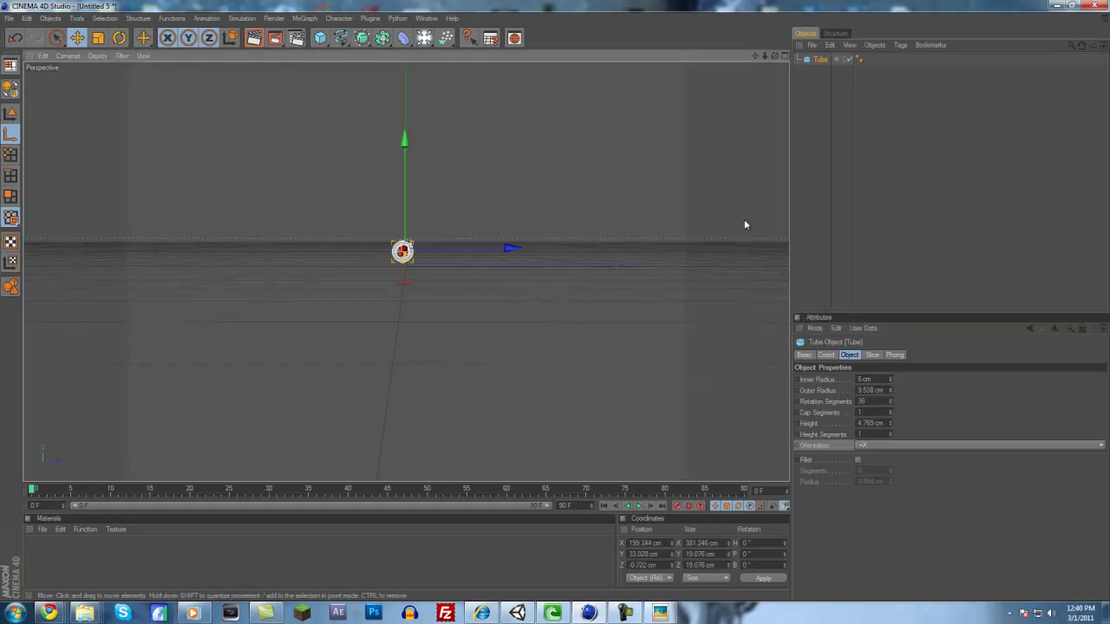
click(794, 135)
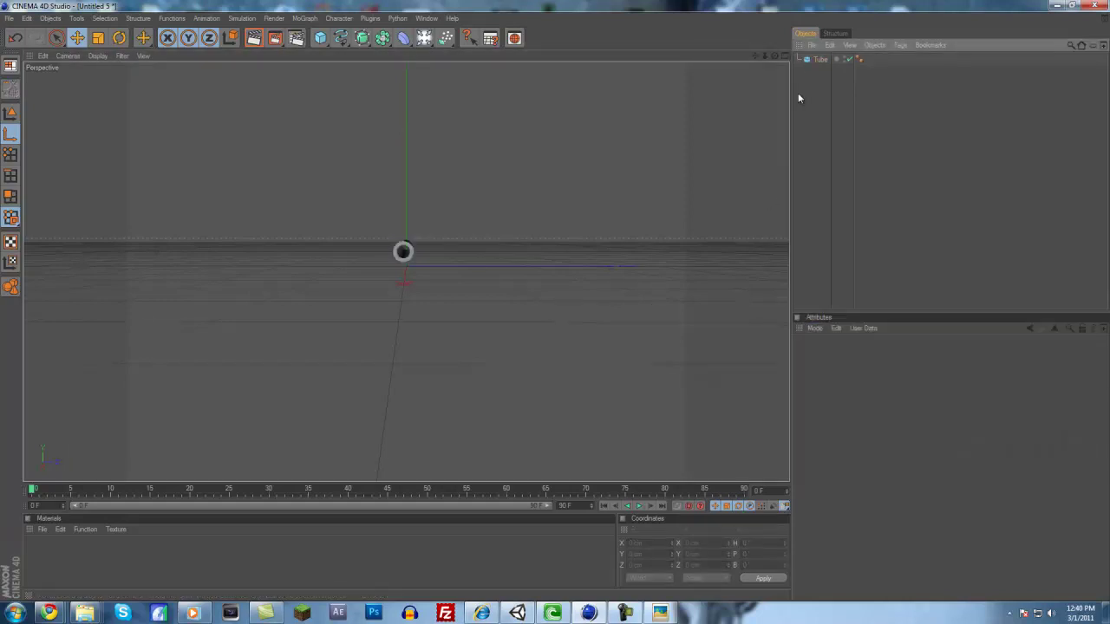
Set the barrel tube's inner radius to 7 cm and inspect its hollow end in the Perspective view
click(812, 59)
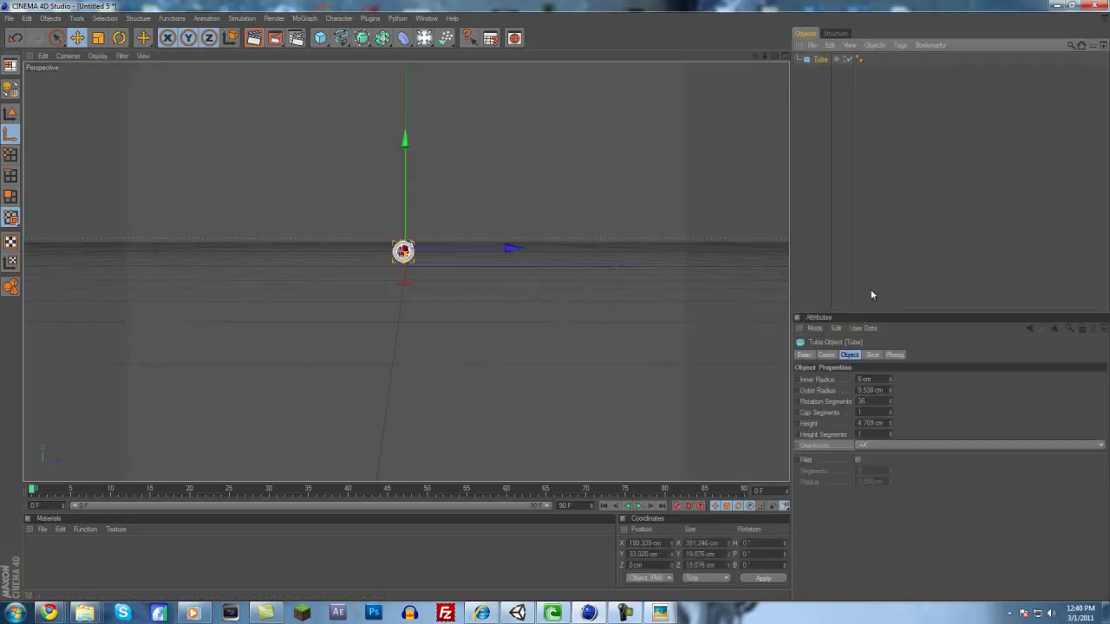
click(822, 245)
alt+drag(473, 270, 555, 300)
scroll(460, 260, up, 3)
scroll(459, 259, up, 3)
mouse_move(459, 254)
alt+mouse_down()
mouse_move(555, 304)
mouse_move(461, 261)
alt+mouse_up()
scroll(494, 259, down, 2)
middle_click(541, 294)
middle_click(529, 359)
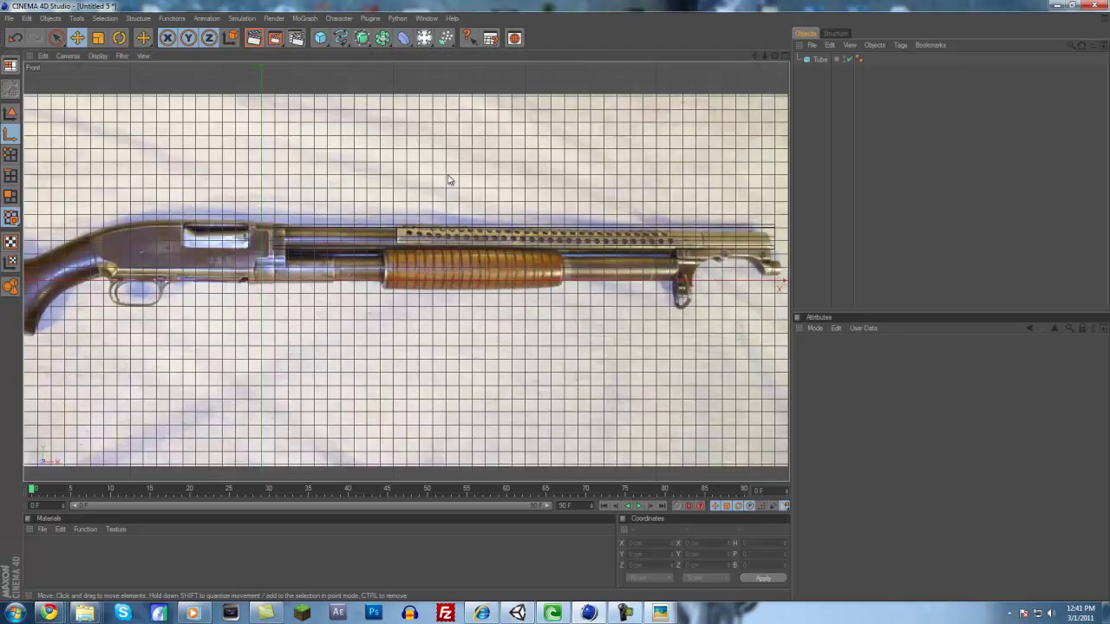
Rename the tube object as Barrel and deselect it
click(819, 59)
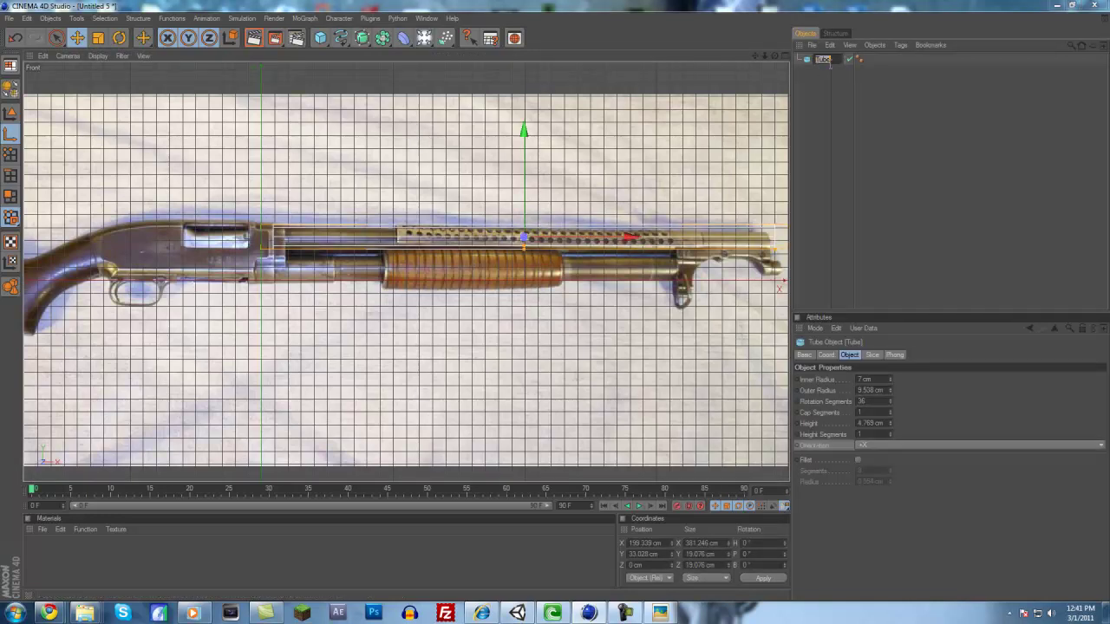
text(Barrel)
click(809, 120)
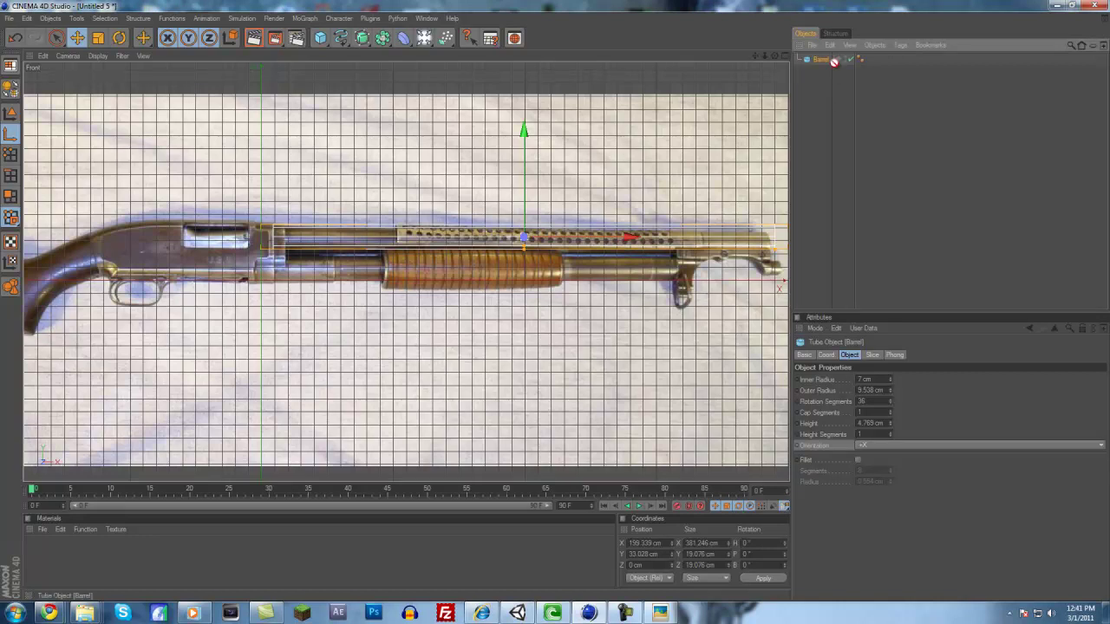
click(829, 82)
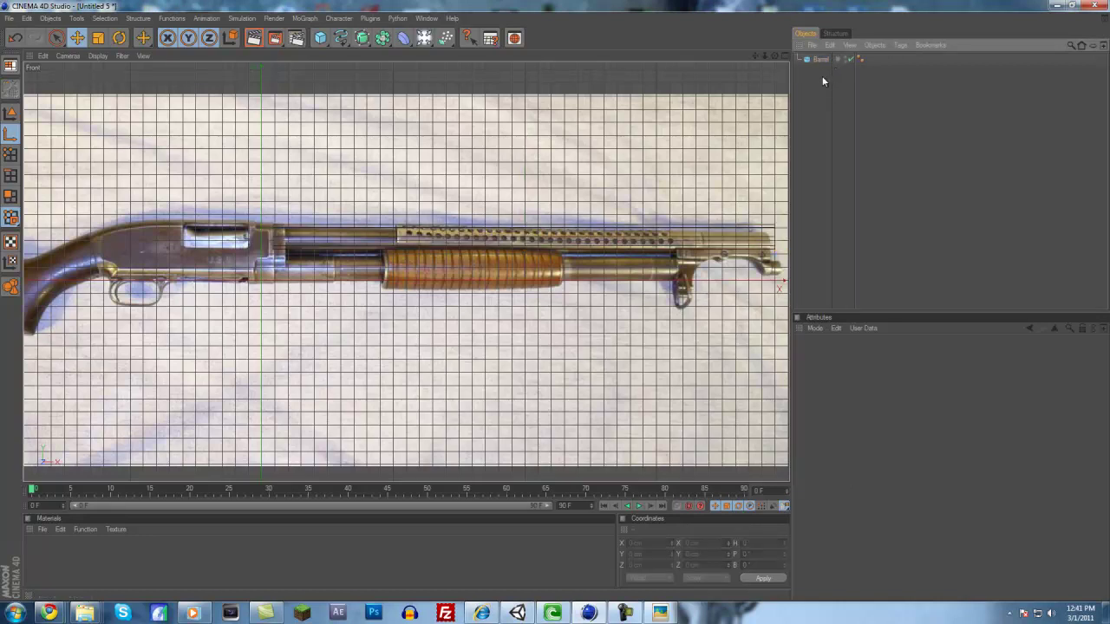
Add a cylinder and set its orientation to +X
click(320, 37)
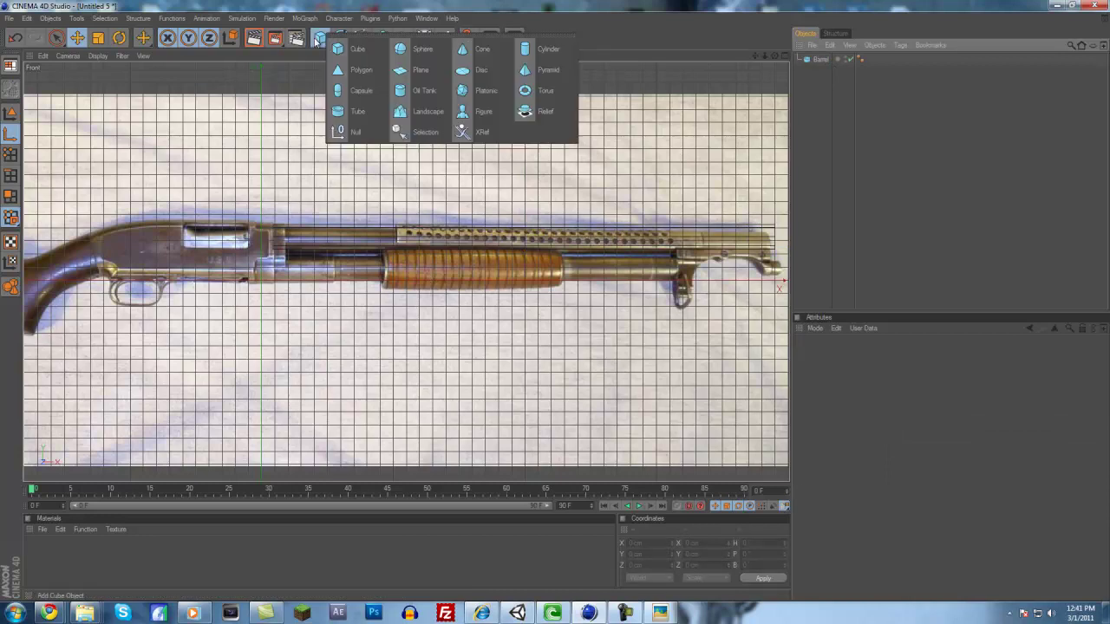
click(531, 49)
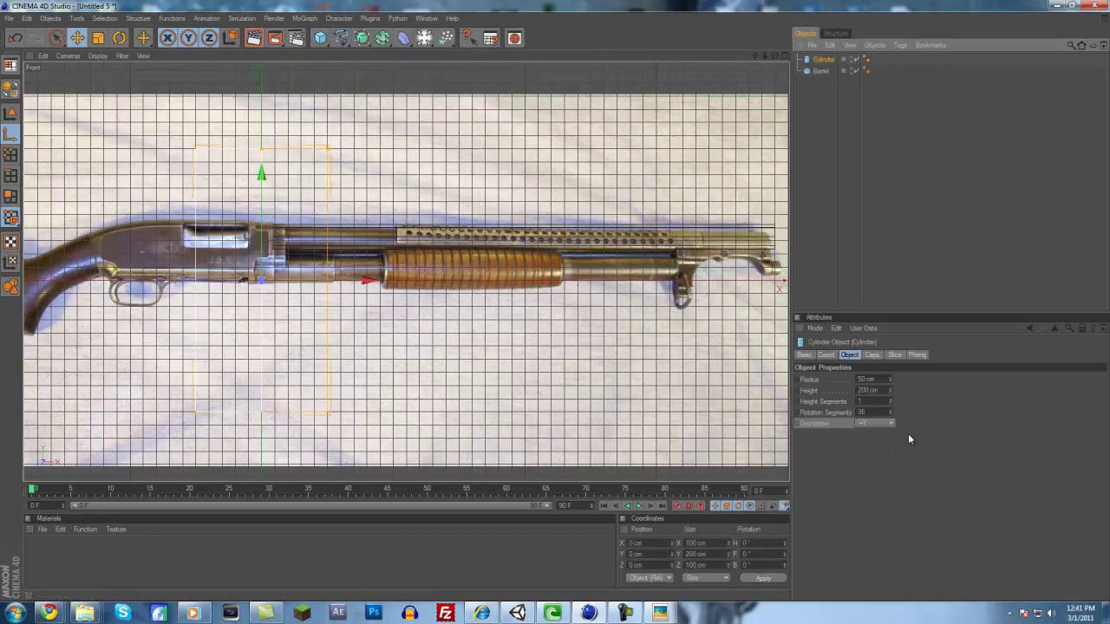
click(876, 423)
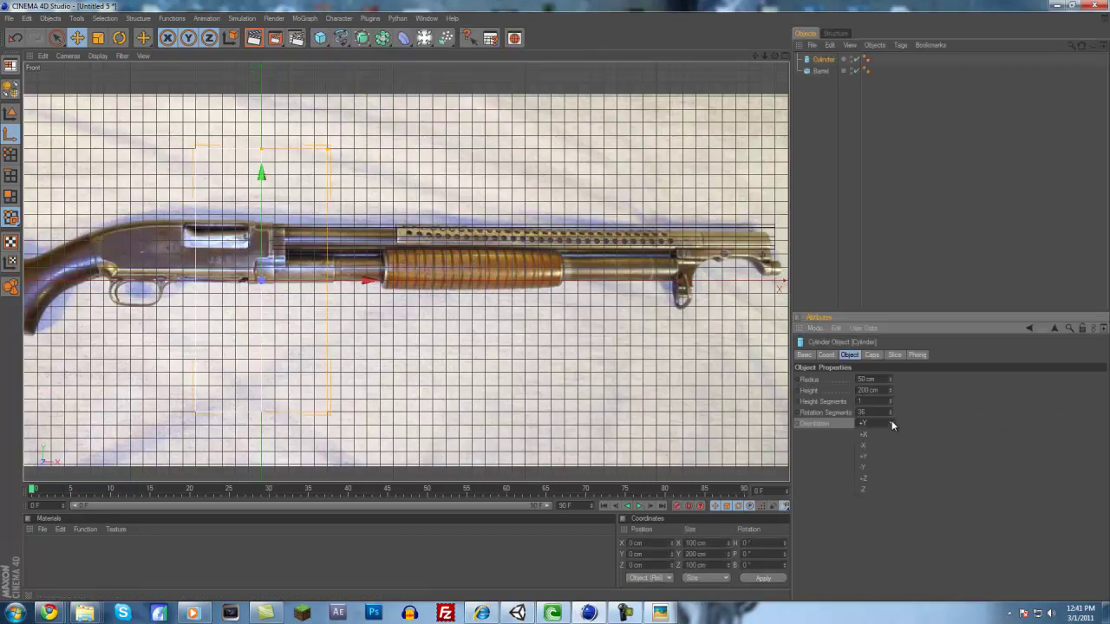
Raise the cylinder to about Y 9.7 cm and scale it to about 19.3 cm in diameter and 300 cm long
click(165, 37)
click(147, 38)
drag(390, 308, 555, 301)
click(98, 39)
drag(483, 132, 555, 305)
drag(428, 251, 557, 300)
key(ctrl+z)
drag(443, 267, 569, 304)
Move the cylinder along X to about 161 cm over the magazine tube and check it in the Perspective view
click(80, 40)
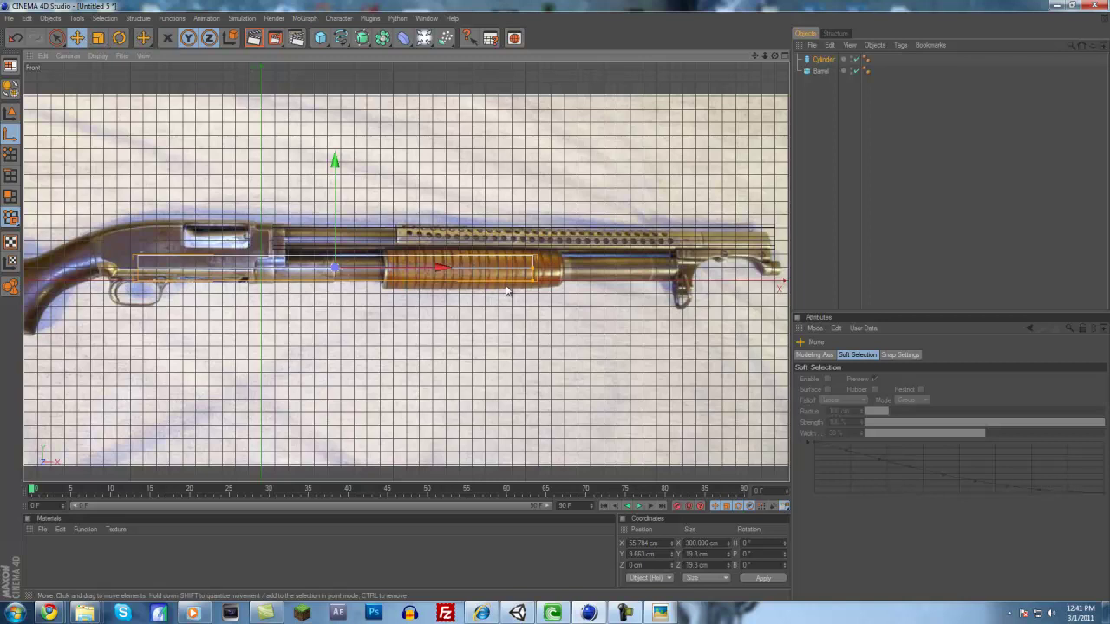
drag(439, 269, 558, 305)
middle_click(414, 271)
middle_click(304, 185)
alt+drag(575, 297, 714, 136)
Rename the cylinder as UnderBarrel
click(824, 59)
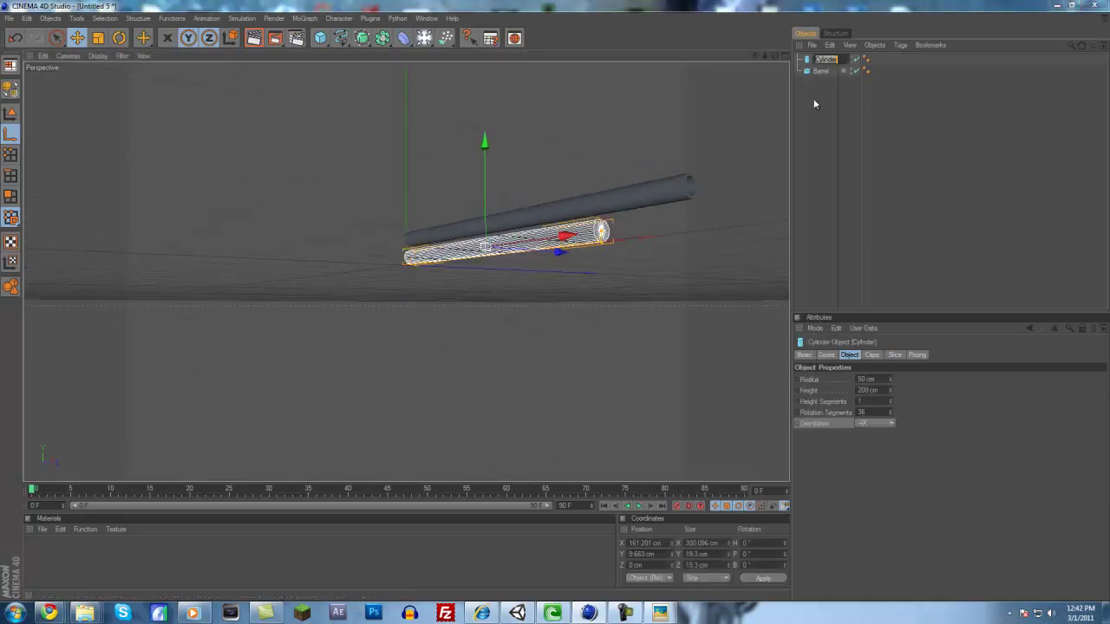
text(UnderBarrel)
click(846, 129)
Duplicate UnderBarrel in the Front view and scale the copy over the wooden pump grip, about 136 cm long and 25.6 cm in diameter
middle_click(650, 227)
middle_click(589, 285)
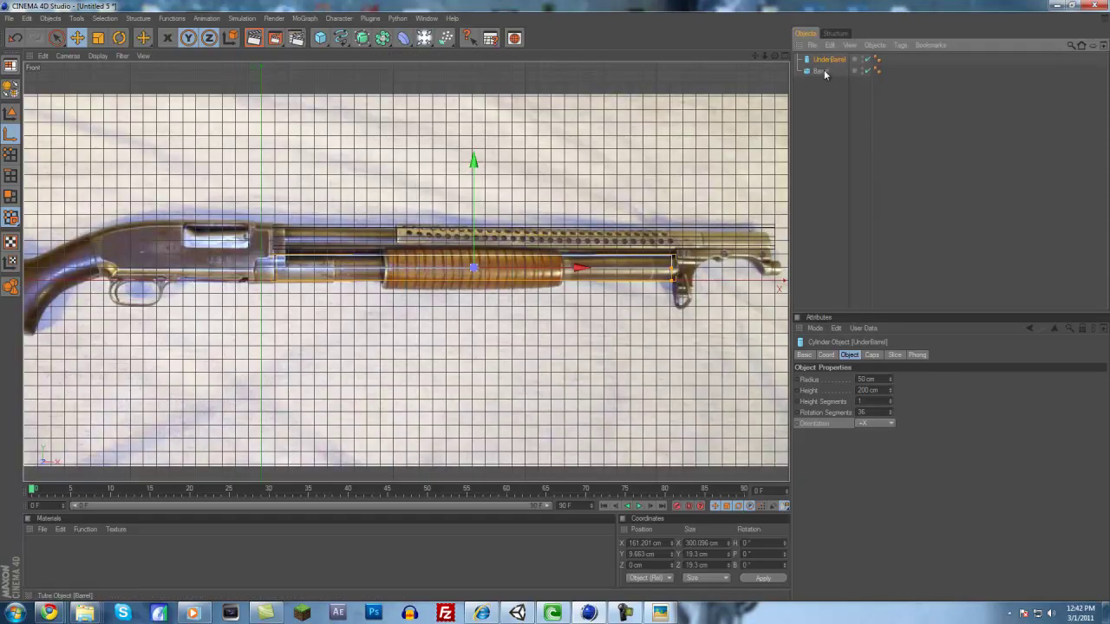
key(ctrl+c)
key(ctrl+v)
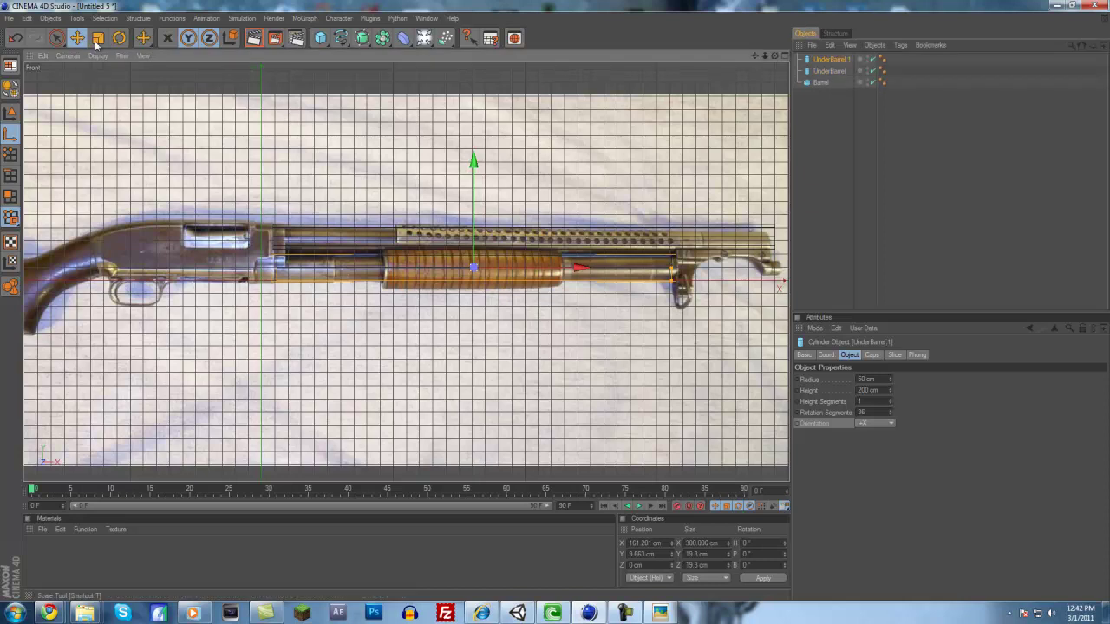
click(98, 38)
drag(583, 274, 555, 305)
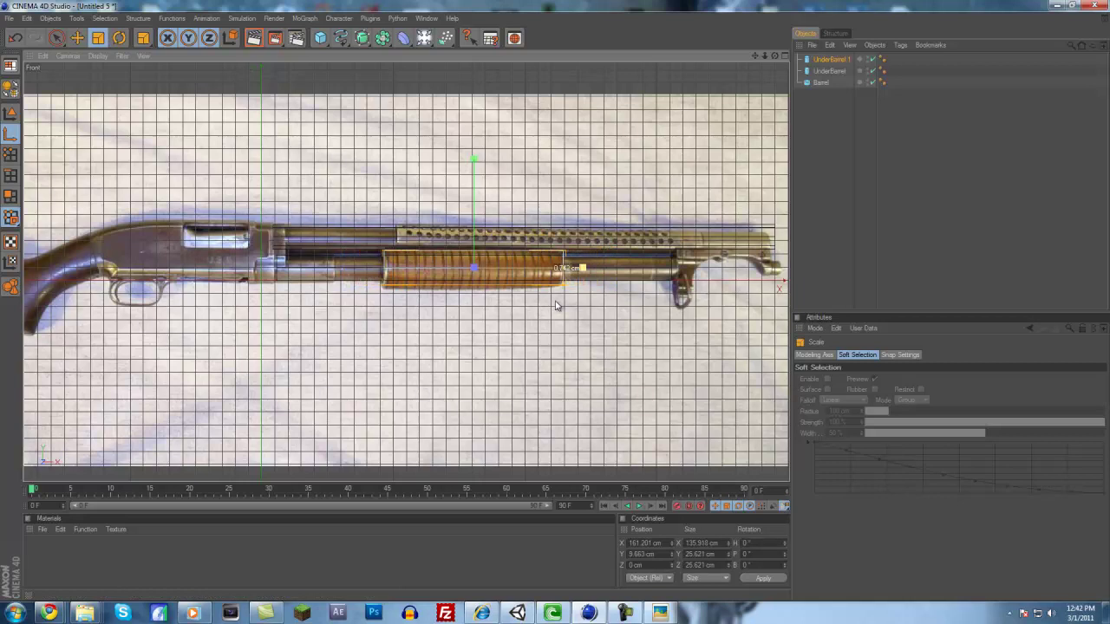
Inspect the pump grip cylinder in the Perspective view and enlarge it to about 139 cm long and 26.3 cm in diameter
middle_click(556, 305)
middle_click(278, 218)
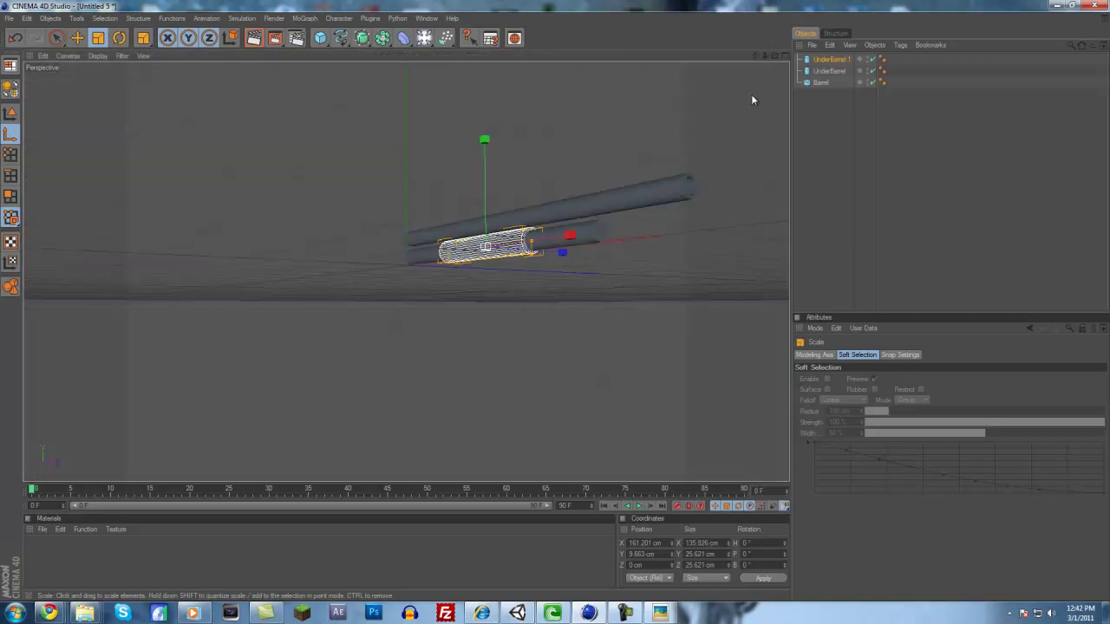
click(815, 172)
alt+drag(593, 278, 587, 308)
scroll(544, 331, up, 5)
alt+middle_drag(587, 308, 554, 305)
alt+drag(555, 306, 571, 308)
alt+drag(409, 280, 555, 305)
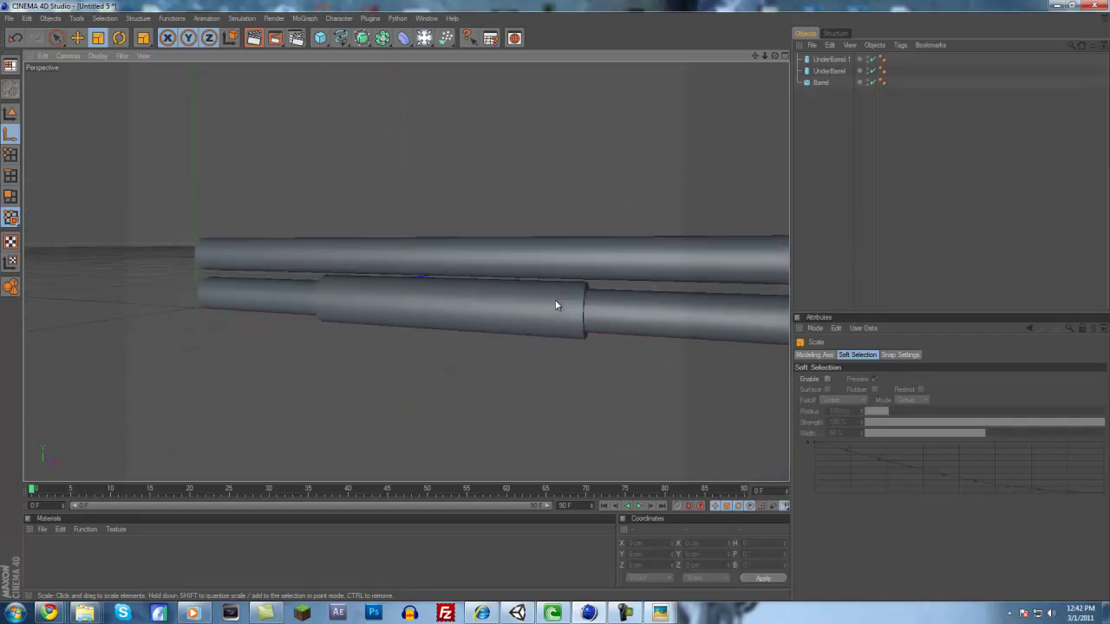
click(424, 300)
drag(475, 277, 556, 306)
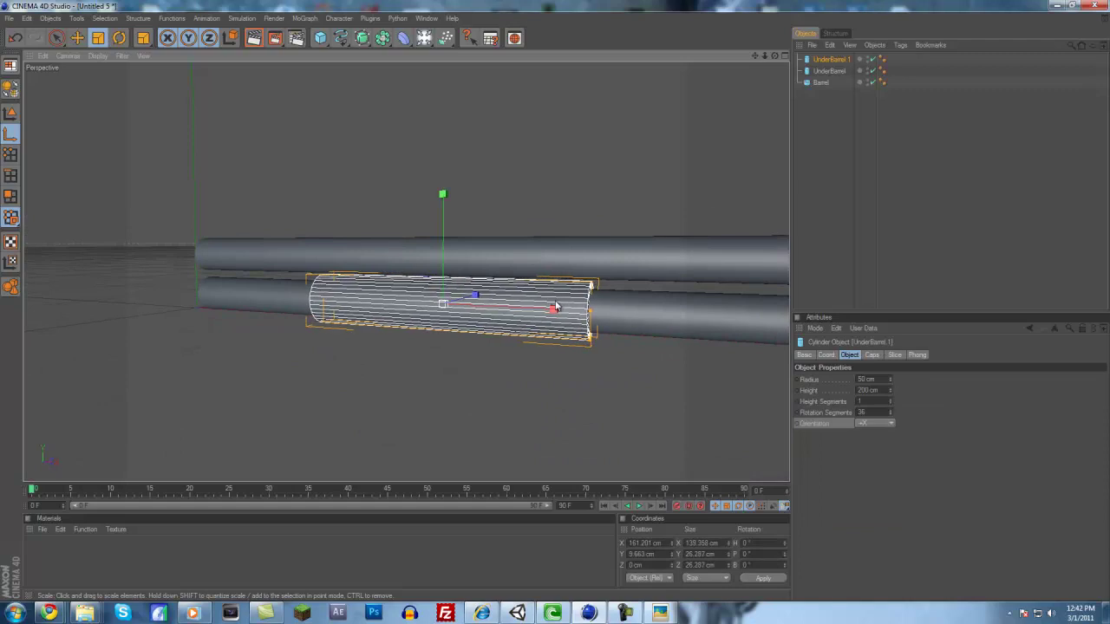
Scale the Barrel tube up uniformly to about 390 cm long to narrow the gap above the pump grip
click(825, 151)
mouse_move(612, 274)
alt+mouse_down()
mouse_move(556, 305)
mouse_move(611, 274)
alt+mouse_up()
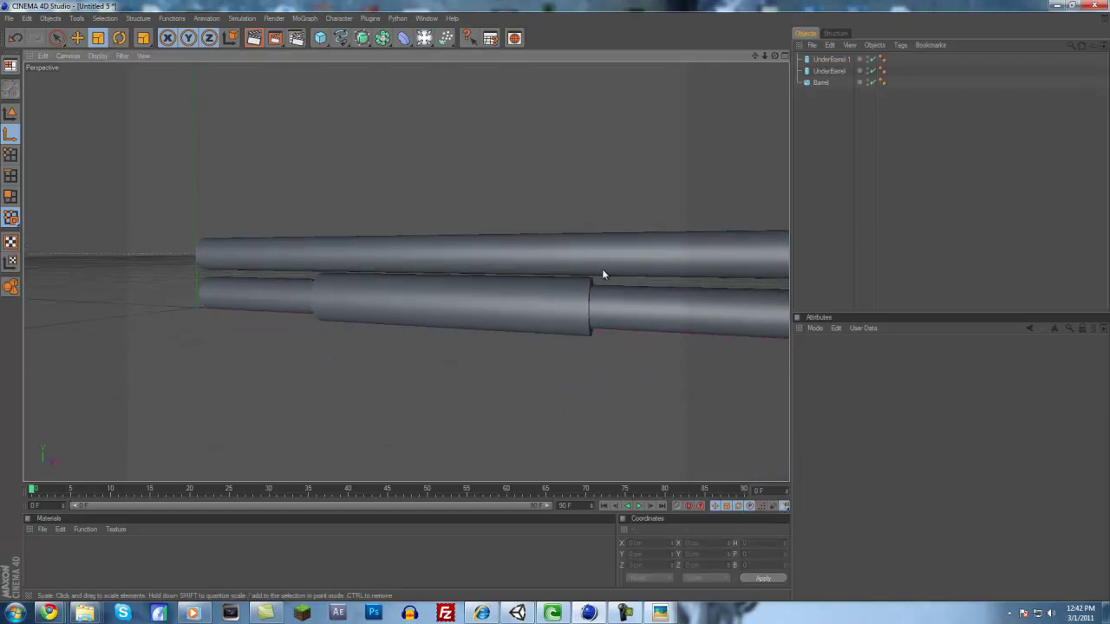
click(612, 258)
drag(583, 191, 557, 305)
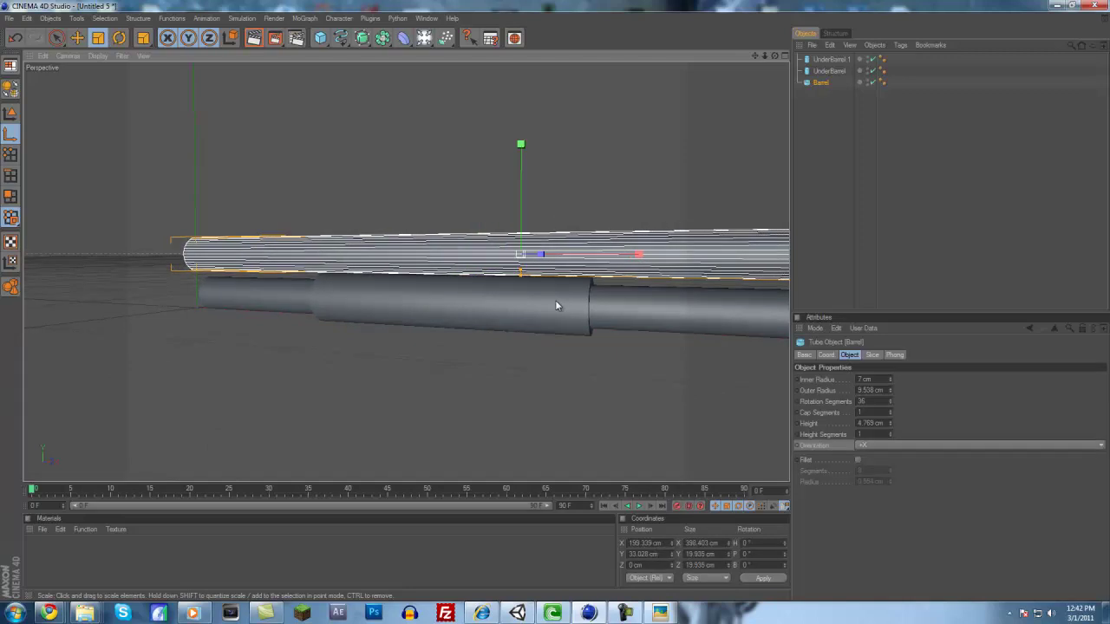
click(819, 163)
alt+drag(648, 257, 555, 304)
Add a cube in the Front view and move it over the receiver to about X -56 cm, Y 25.5 cm
middle_click(583, 390)
middle_click(520, 386)
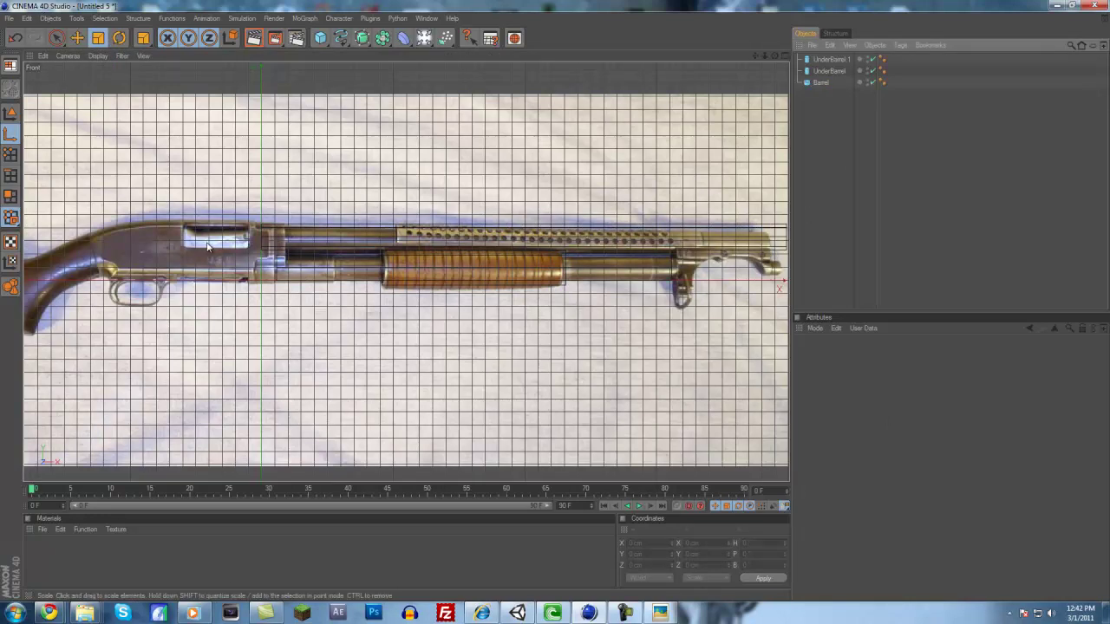
drag(328, 41, 373, 48)
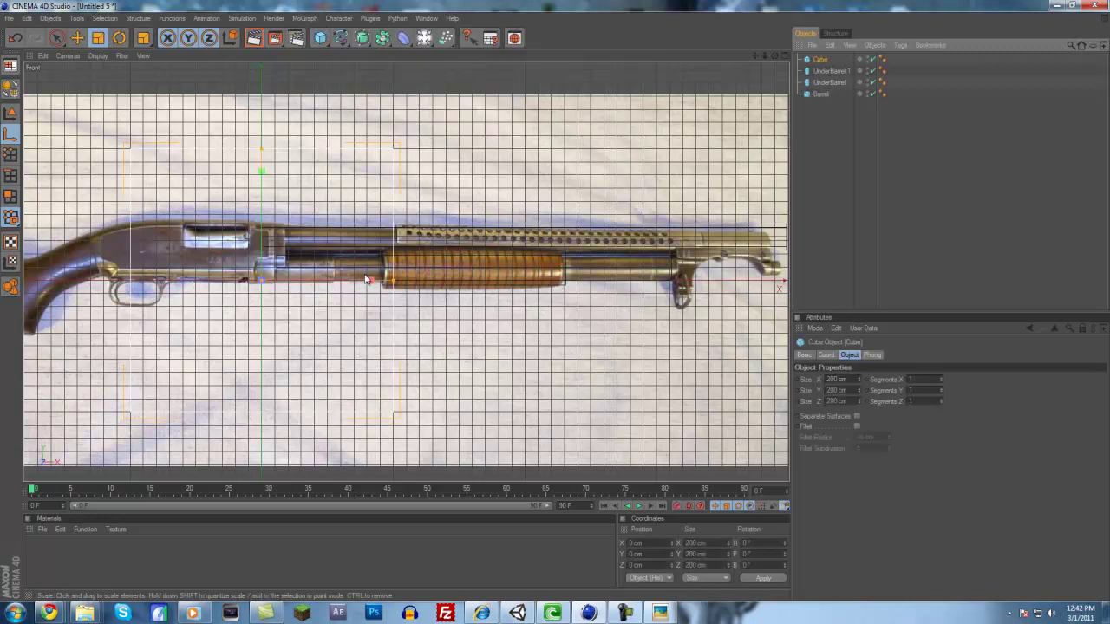
mouse_move(394, 257)
mouse_down()
mouse_move(556, 304)
mouse_move(395, 257)
mouse_up()
key(ctrl+z)
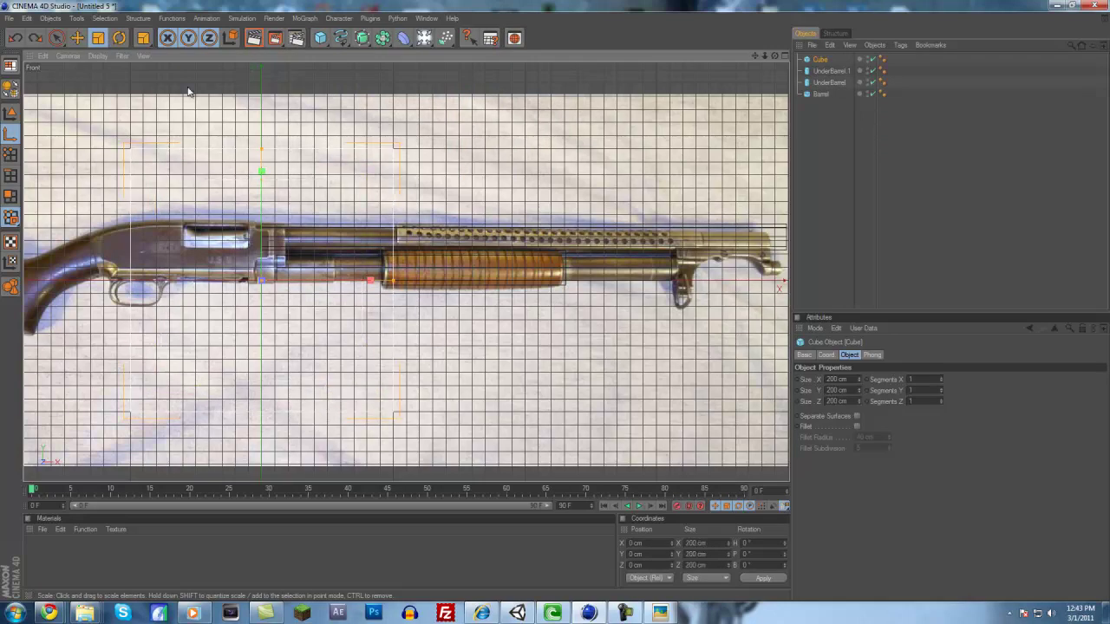
click(81, 42)
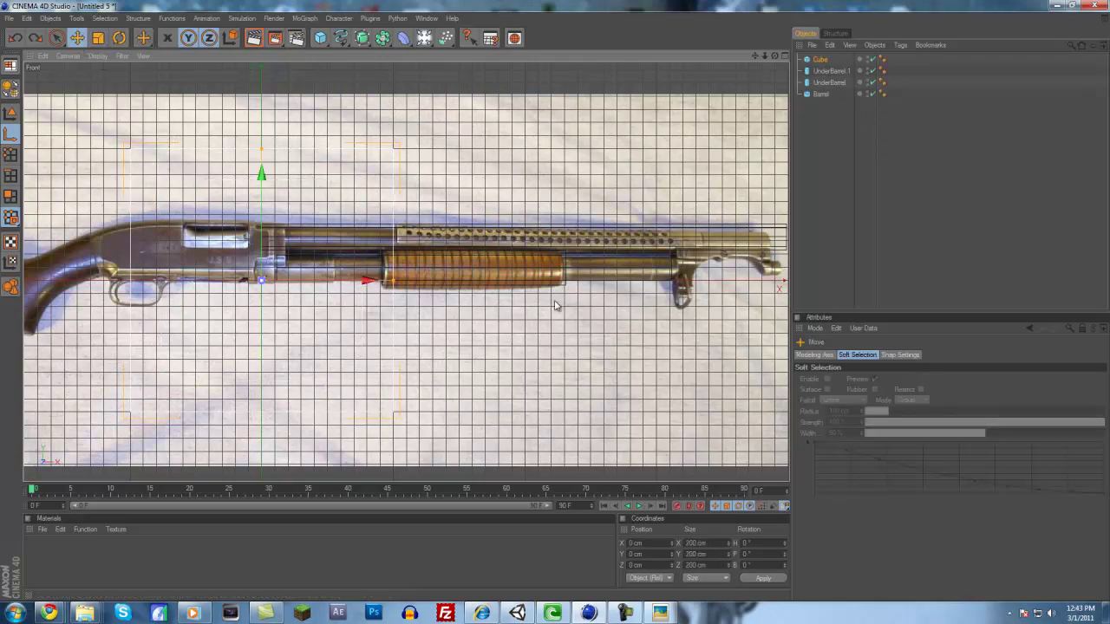
mouse_move(303, 280)
mouse_down()
mouse_move(555, 304)
mouse_move(304, 280)
mouse_up()
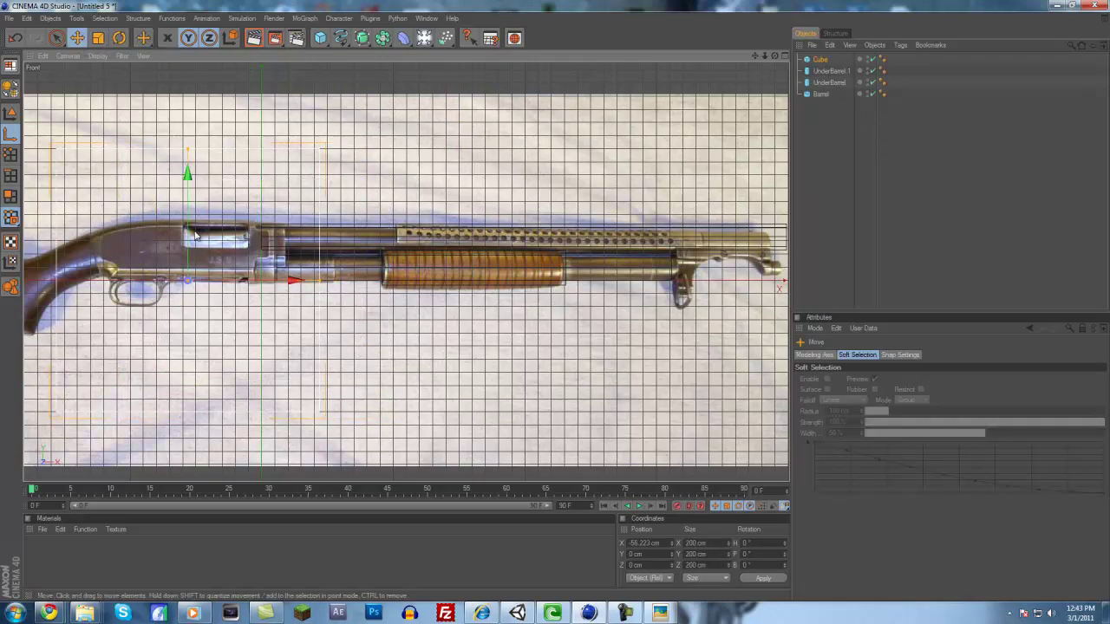
mouse_move(191, 234)
mouse_down()
mouse_move(557, 305)
mouse_move(192, 234)
mouse_up()
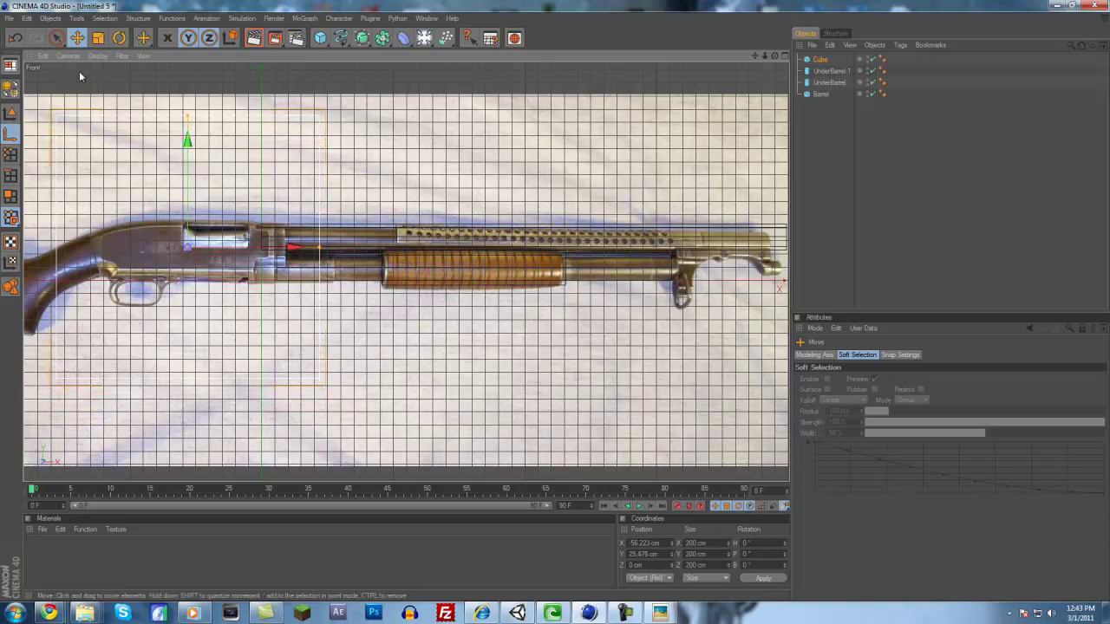
Scale the cube to the receiver's outline, about 149 cm long, 48.5 cm high and 48.5 cm deep
click(98, 39)
drag(265, 109, 558, 305)
drag(296, 248, 561, 305)
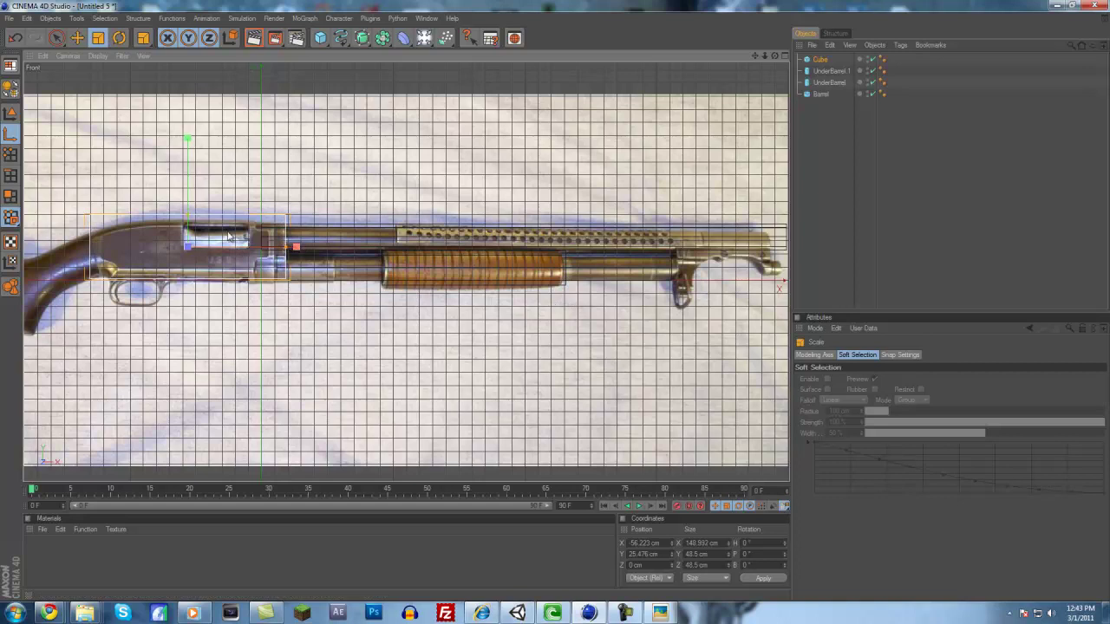
Make the cube editable, work on its points, and start the Knife in Loop mode
click(9, 91)
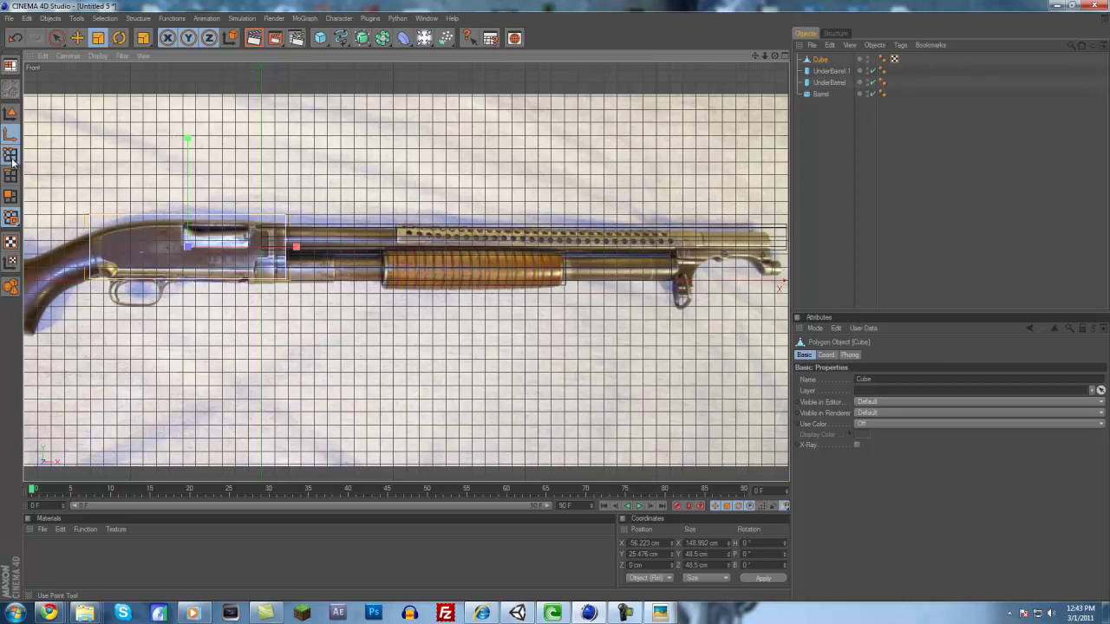
click(10, 156)
right_click(142, 247)
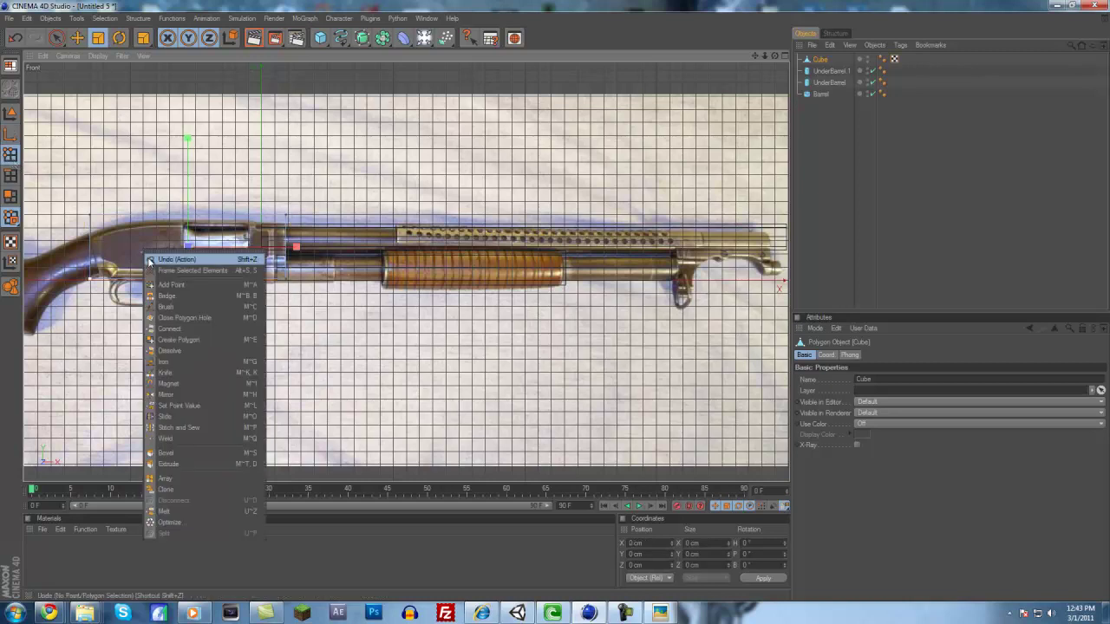
click(180, 372)
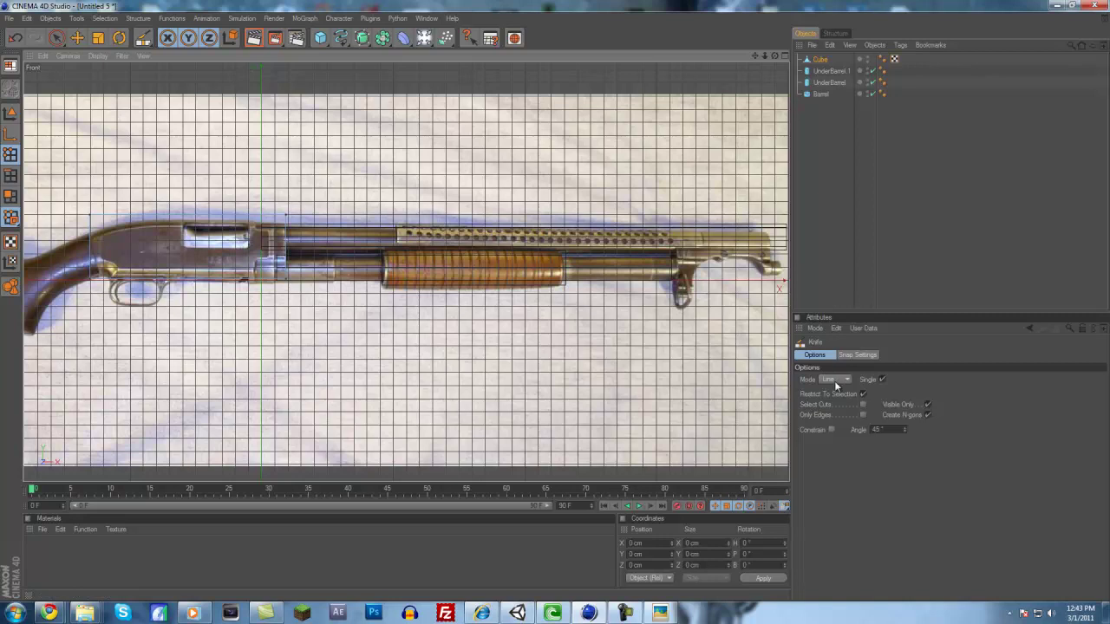
click(834, 381)
click(832, 421)
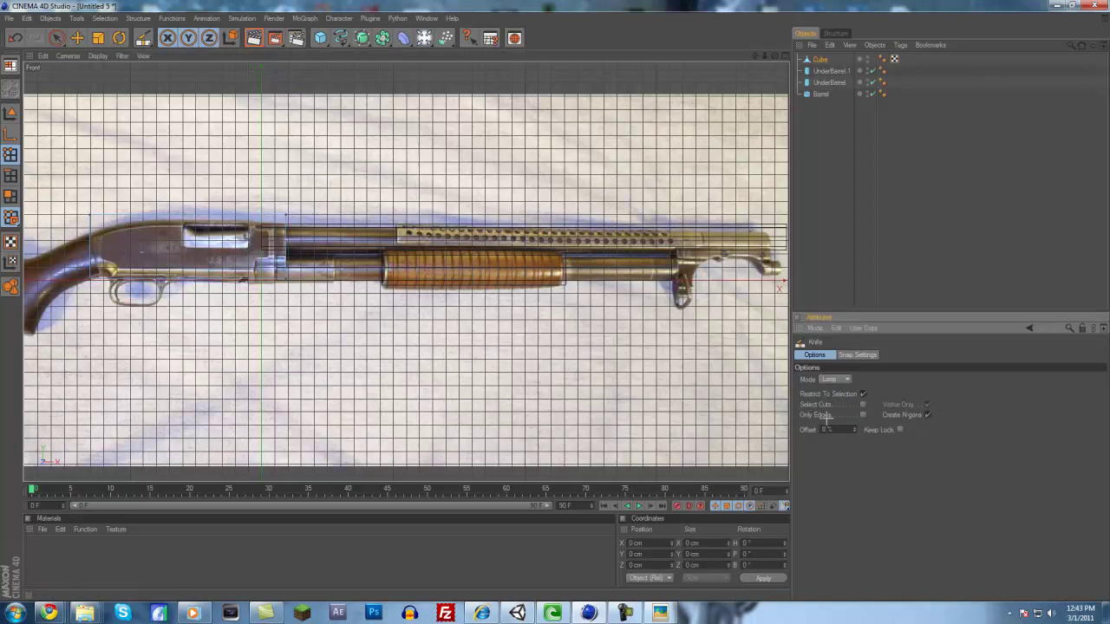
Cut vertical loops through the cube along the receiver, at the ejection port's ends and towards the stock and barrel
click(268, 292)
click(251, 292)
click(212, 294)
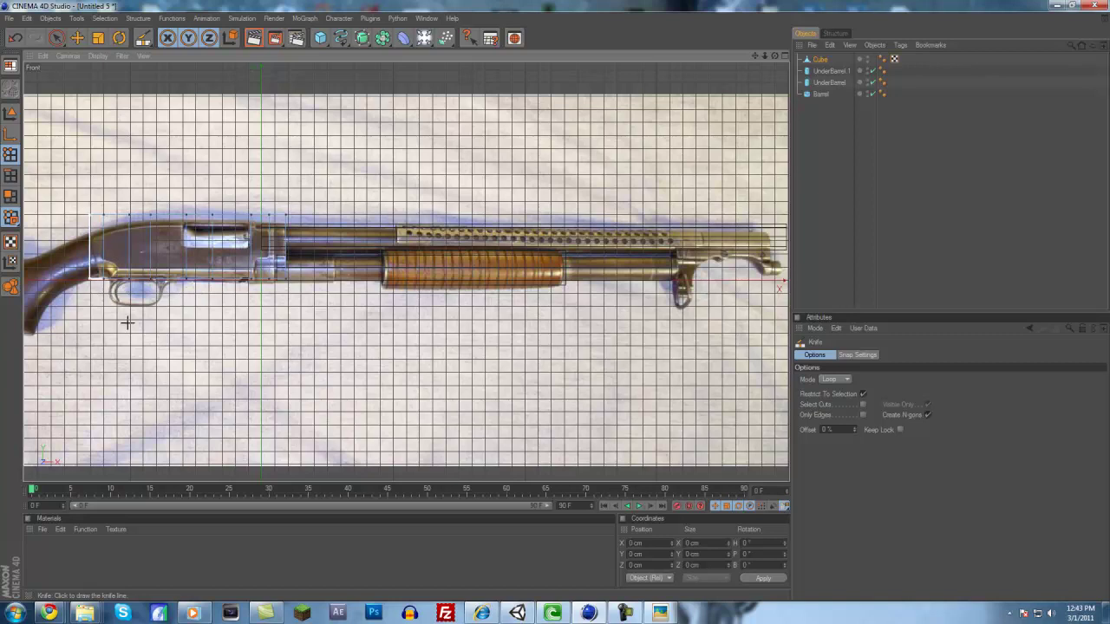
scroll(220, 332, up, 4)
alt+middle_drag(260, 305, 434, 378)
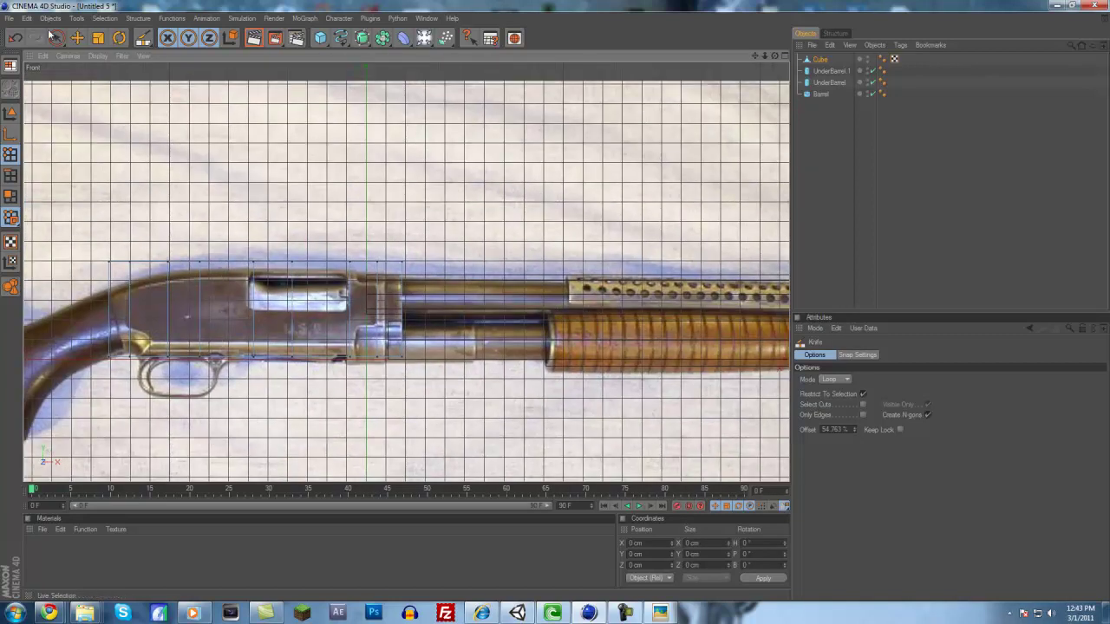
Try to fit the cube's upper rear points to the receiver's curve using Rectangle Selection, and undo the point moves
drag(58, 40, 102, 49)
click(109, 263)
drag(108, 212, 109, 239)
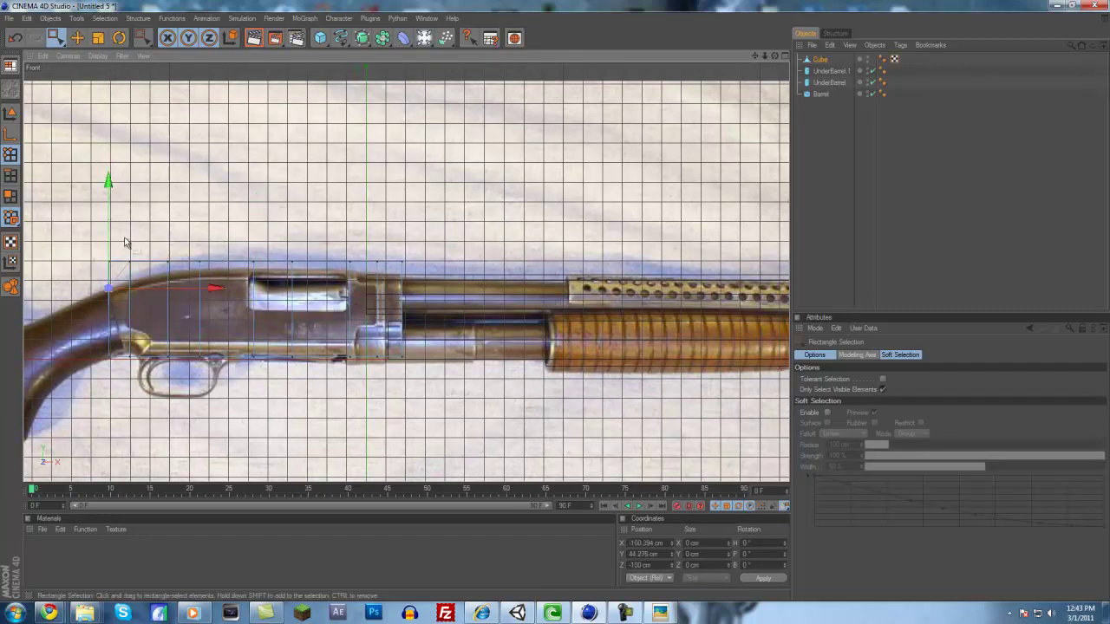
click(142, 272)
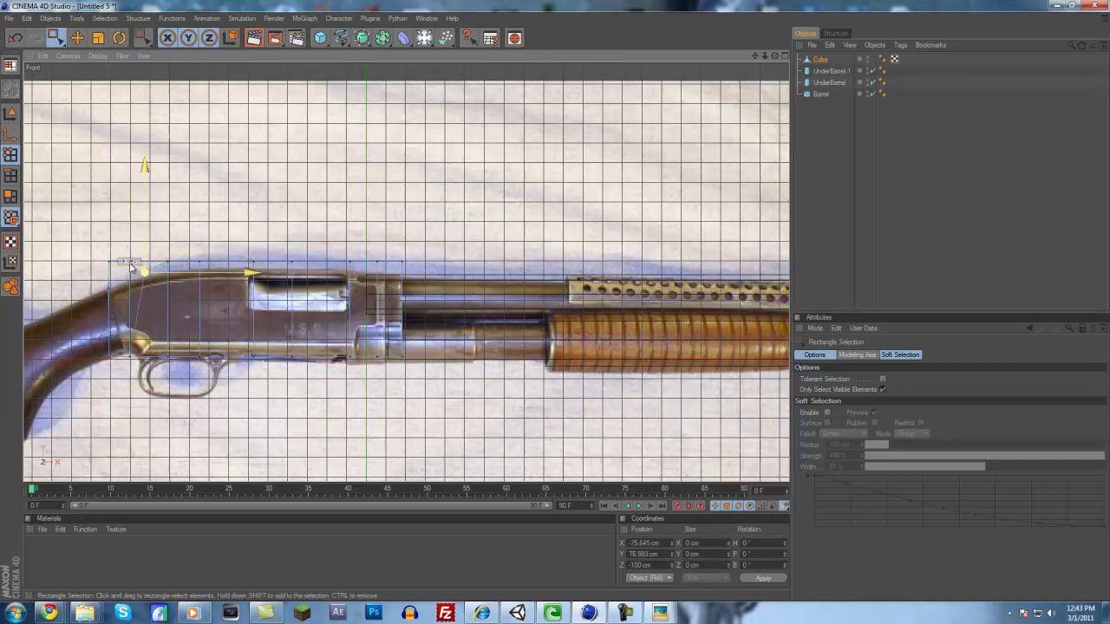
drag(177, 265, 177, 267)
key(ctrl+z)
key(ctrl+z)
key(ctrl+z)
key(ctrl+z)
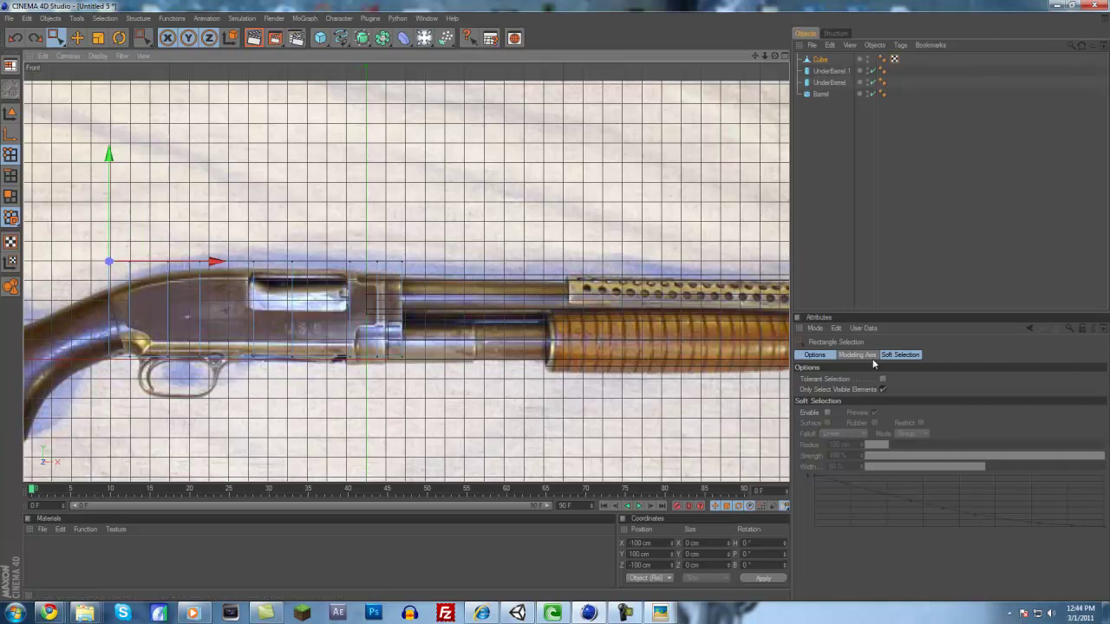
Turn off Only Select Visible Elements for the Rectangle Selection tool
click(882, 390)
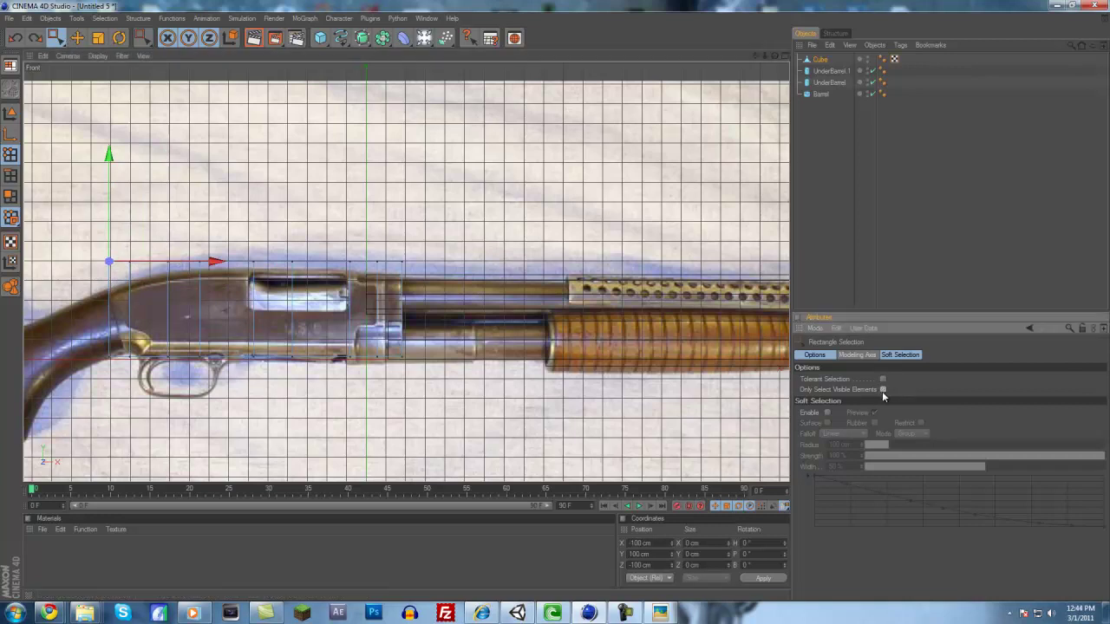
Select the cube's upper points column by column and move them onto the receiver's top contour, ending at the barrel joint
drag(89, 242, 177, 272)
drag(177, 264, 207, 268)
drag(200, 261, 359, 270)
drag(350, 261, 403, 275)
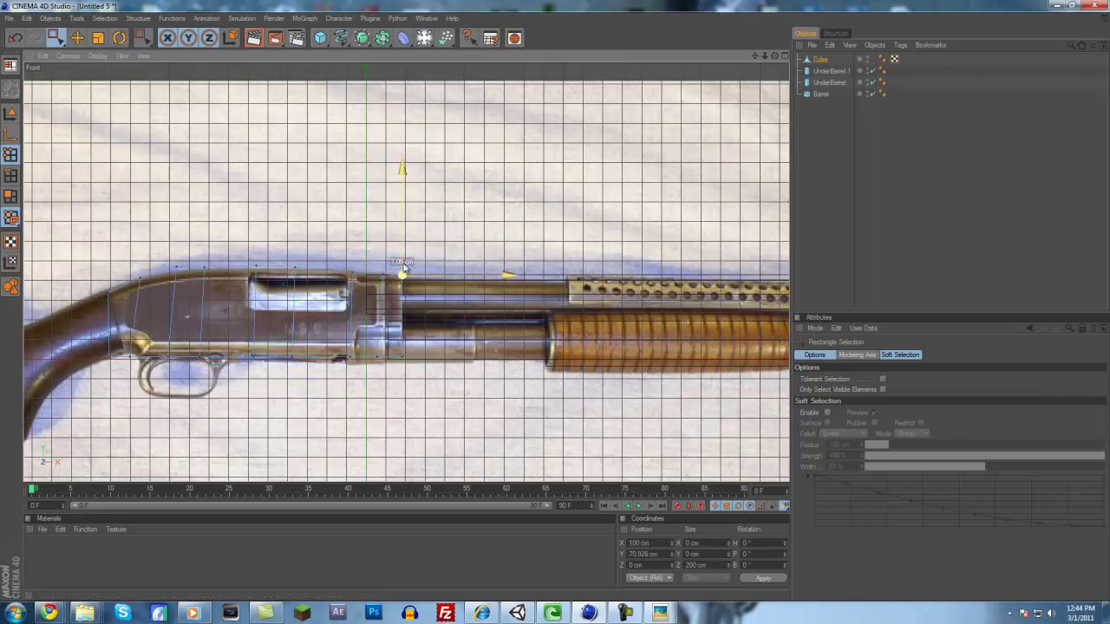
Move the cube's two rearmost lower point pairs onto the receiver's underside between the stock and trigger guard
scroll(555, 301, up, 3)
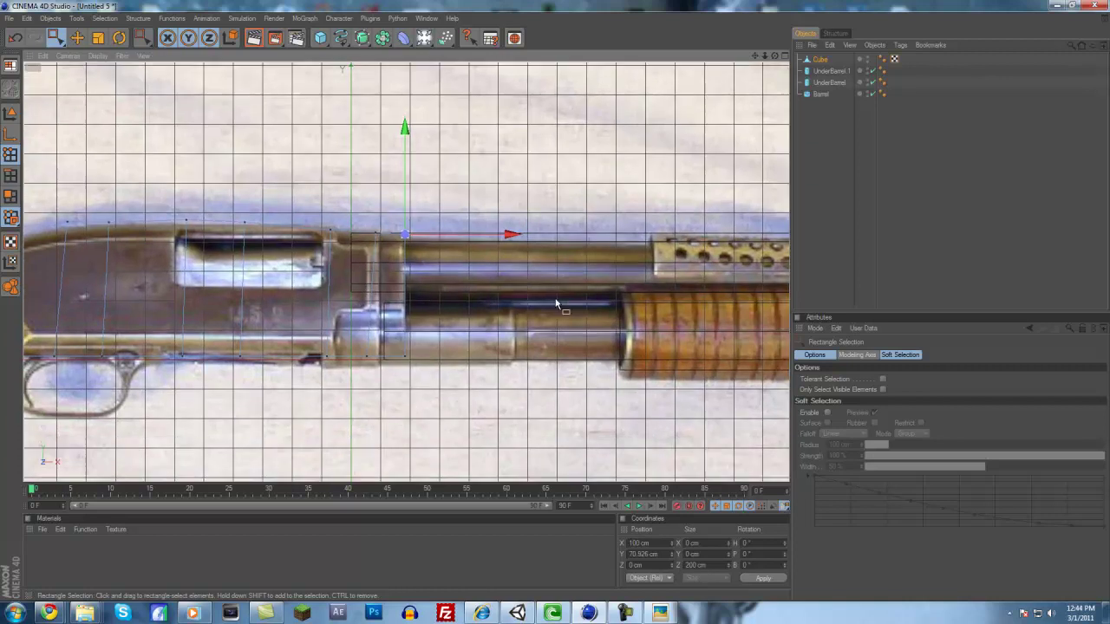
alt+middle_drag(556, 303, 554, 258)
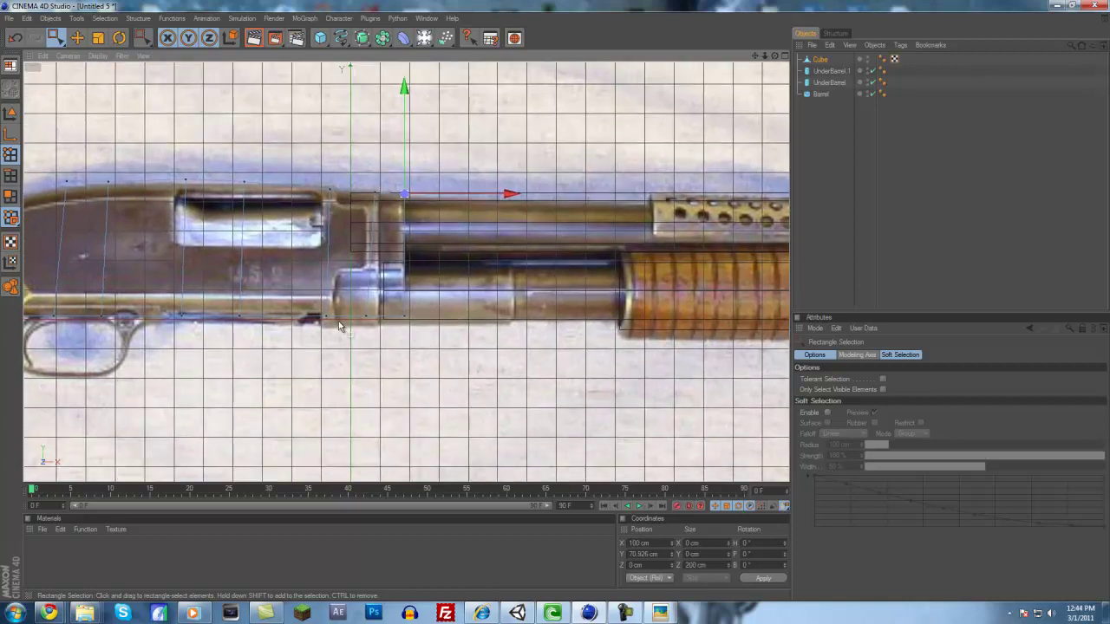
alt+middle_drag(226, 325, 256, 325)
alt+middle_drag(557, 305, 643, 319)
alt+middle_drag(219, 333, 255, 341)
drag(146, 338, 121, 332)
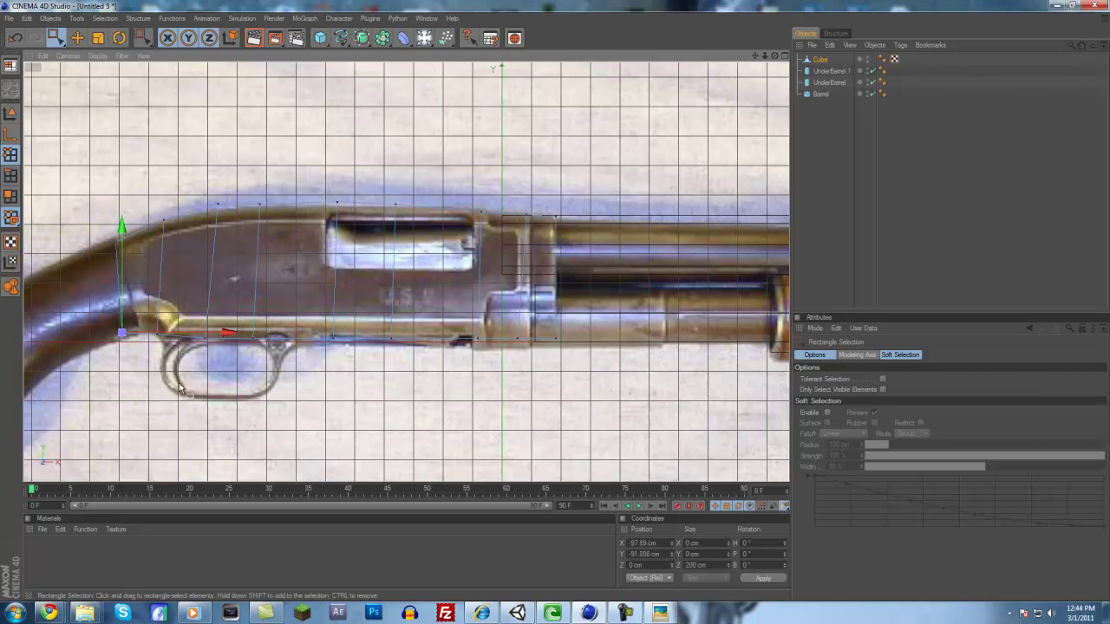
click(807, 252)
drag(168, 332, 167, 333)
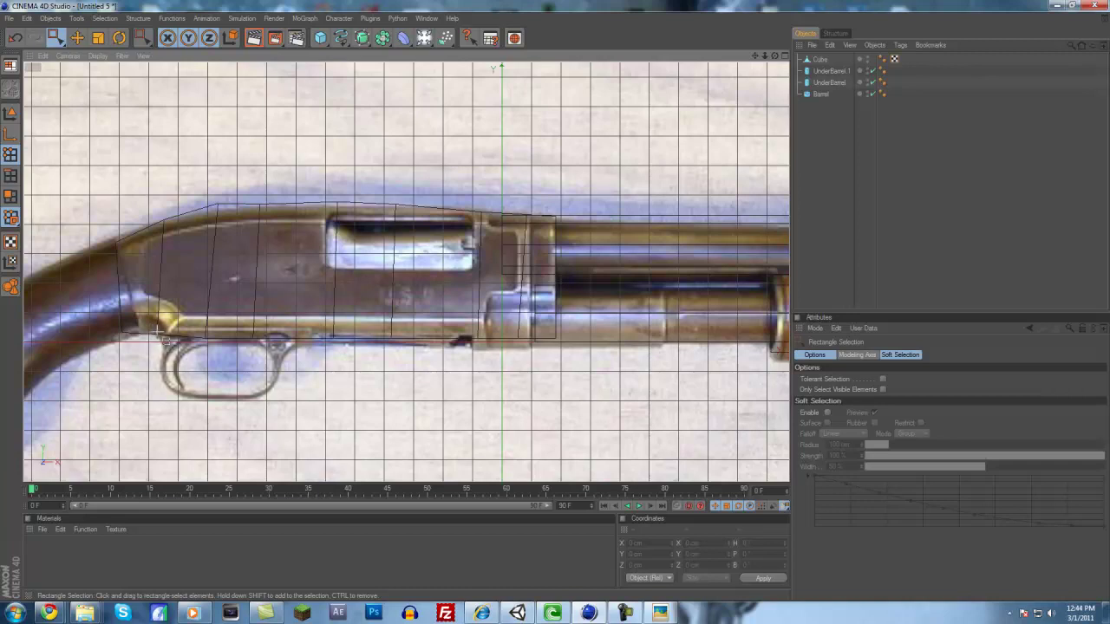
click(823, 60)
mouse_move(171, 341)
mouse_down()
mouse_move(142, 315)
mouse_move(155, 332)
mouse_up()
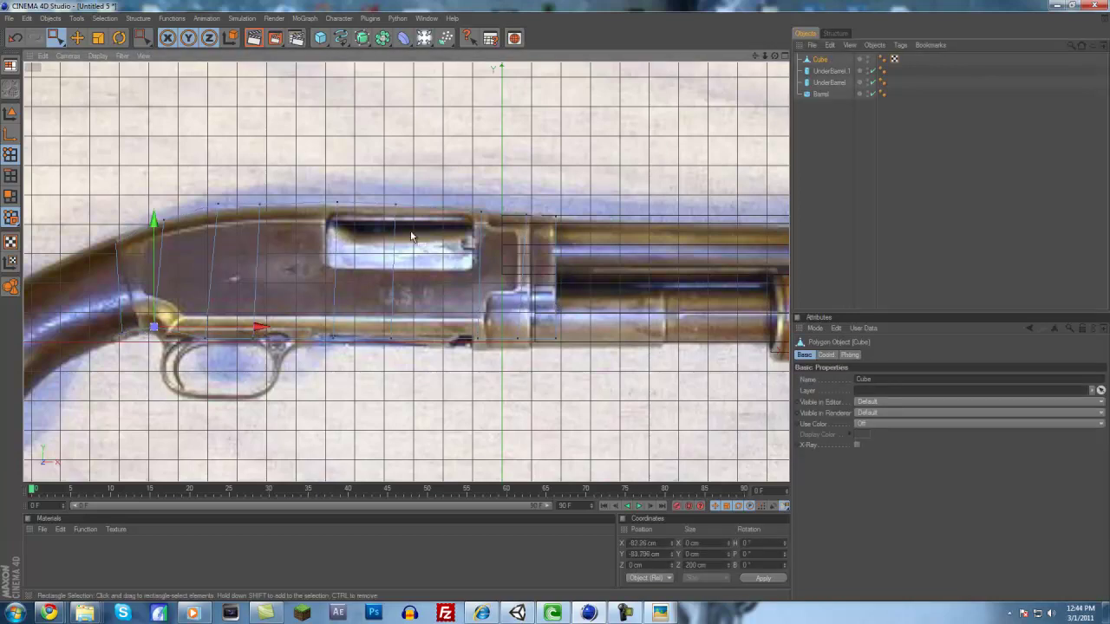
Select all of the cube's points in the perspective view and narrow them along Z to about 140.5 cm
middle_click(132, 269)
middle_click(192, 241)
click(858, 198)
alt+drag(628, 289, 600, 300)
alt+right_drag(600, 300, 337, 324)
alt+drag(555, 299, 555, 302)
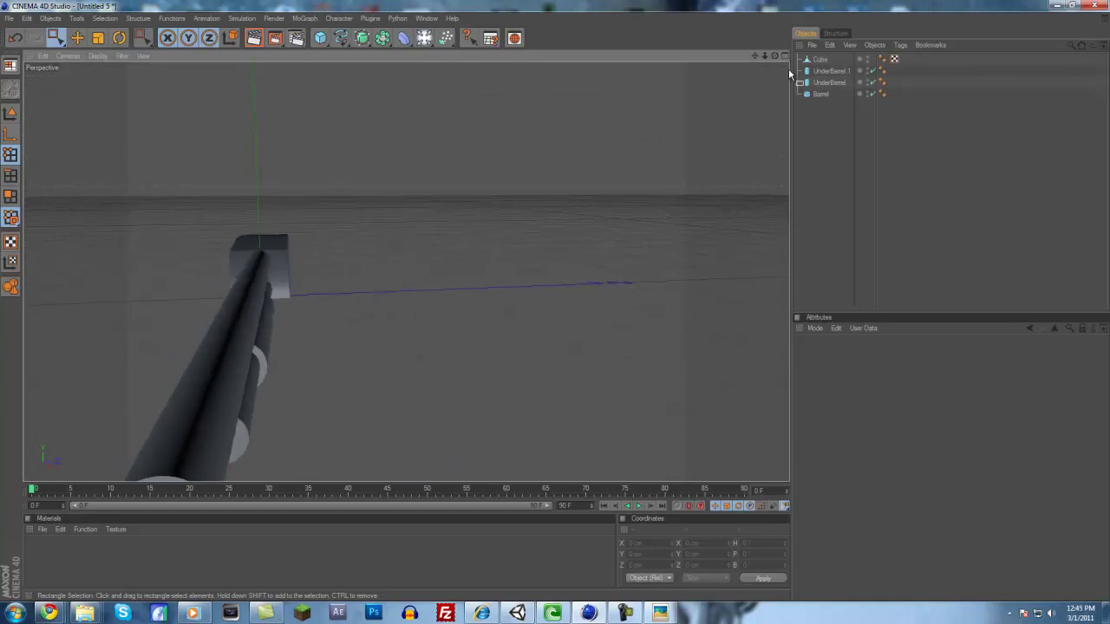
click(818, 60)
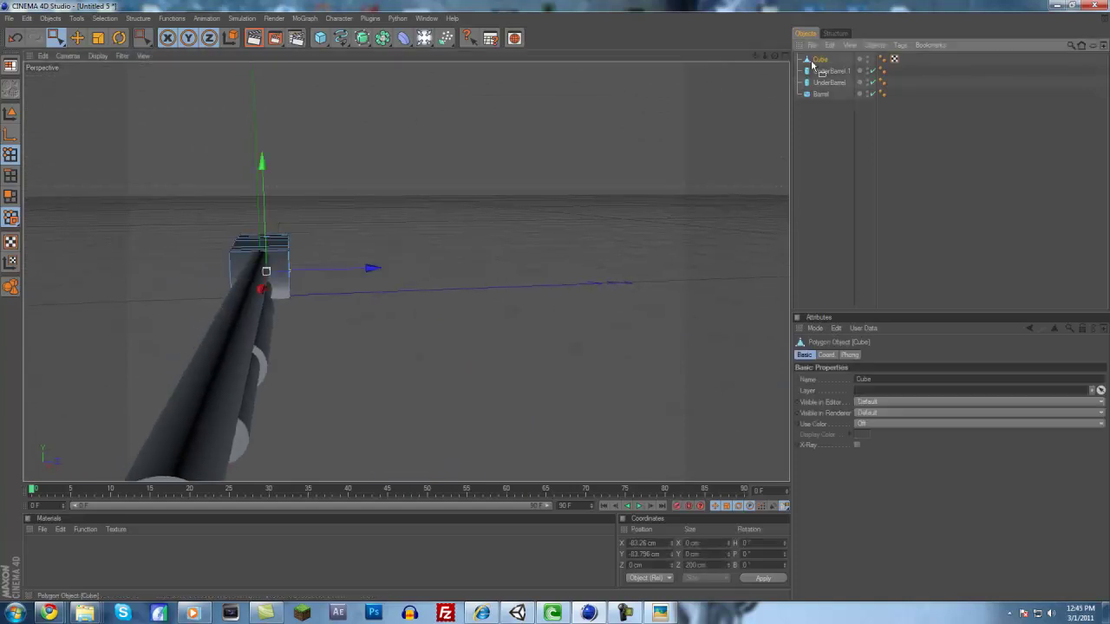
click(56, 39)
drag(488, 419, 4, 7)
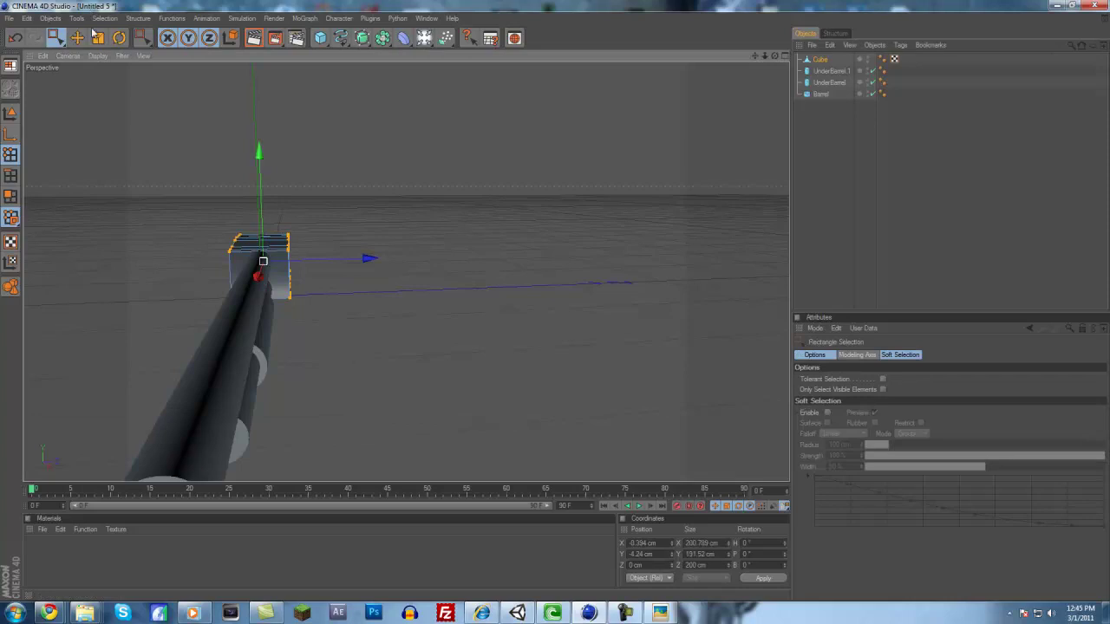
key(t)
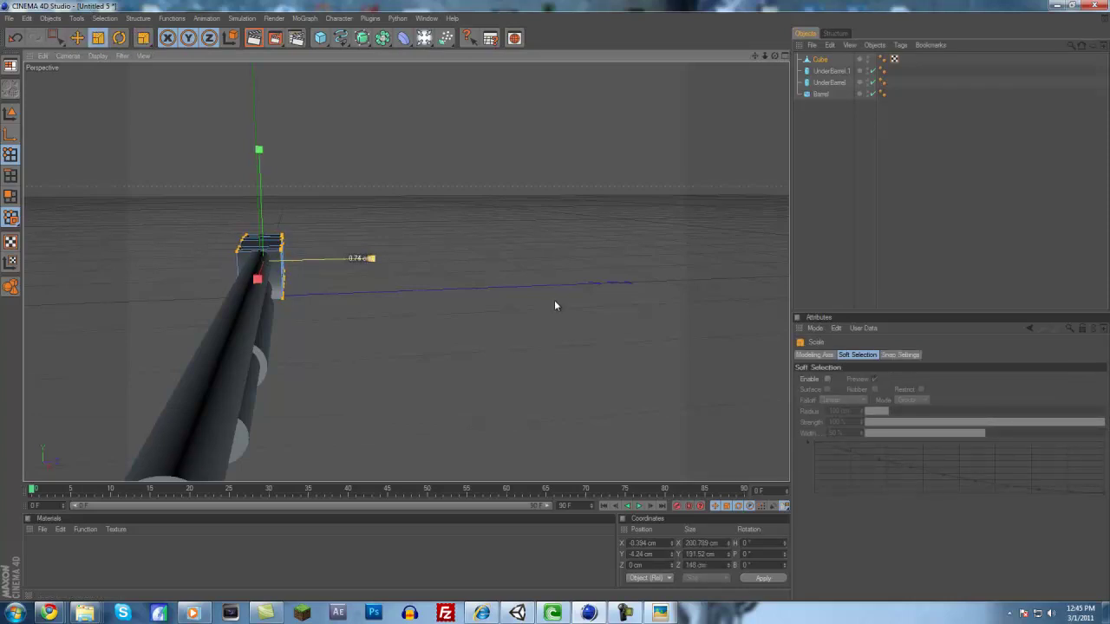
mouse_move(555, 306)
mouse_down()
mouse_move(572, 302)
mouse_move(554, 303)
mouse_up()
Rename the receiver cube as Base
click(835, 199)
click(820, 60)
click(820, 59)
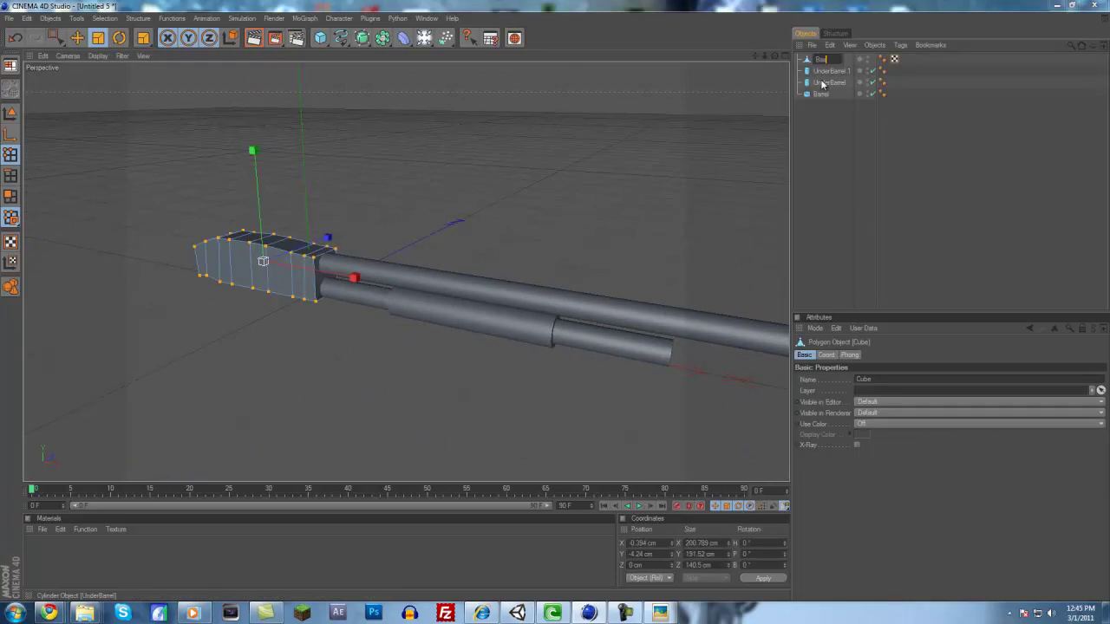
key(Return)
Add a new cube and move it over the receiver's ejection port in the front view
alt+drag(553, 247, 549, 308)
alt+drag(583, 302, 511, 267)
middle_click(477, 264)
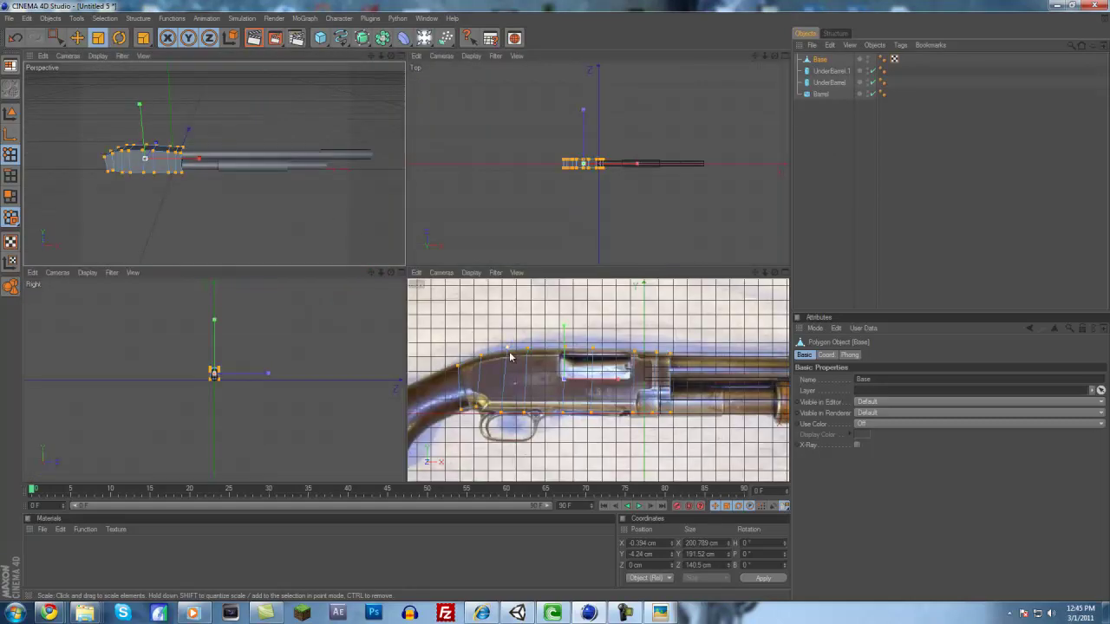
middle_click(510, 357)
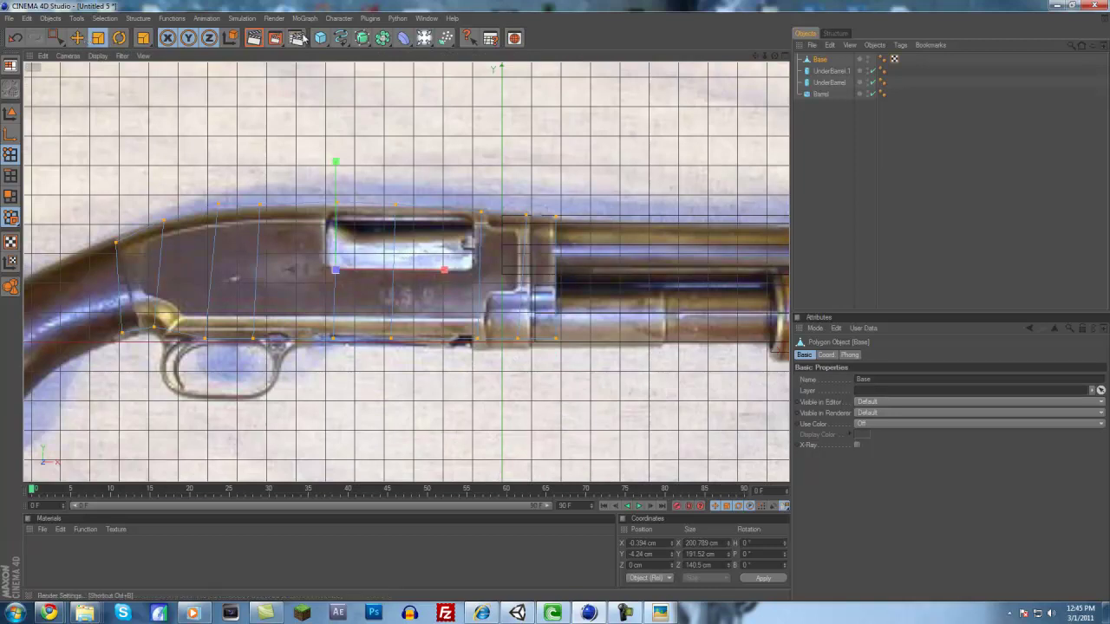
drag(320, 38, 360, 75)
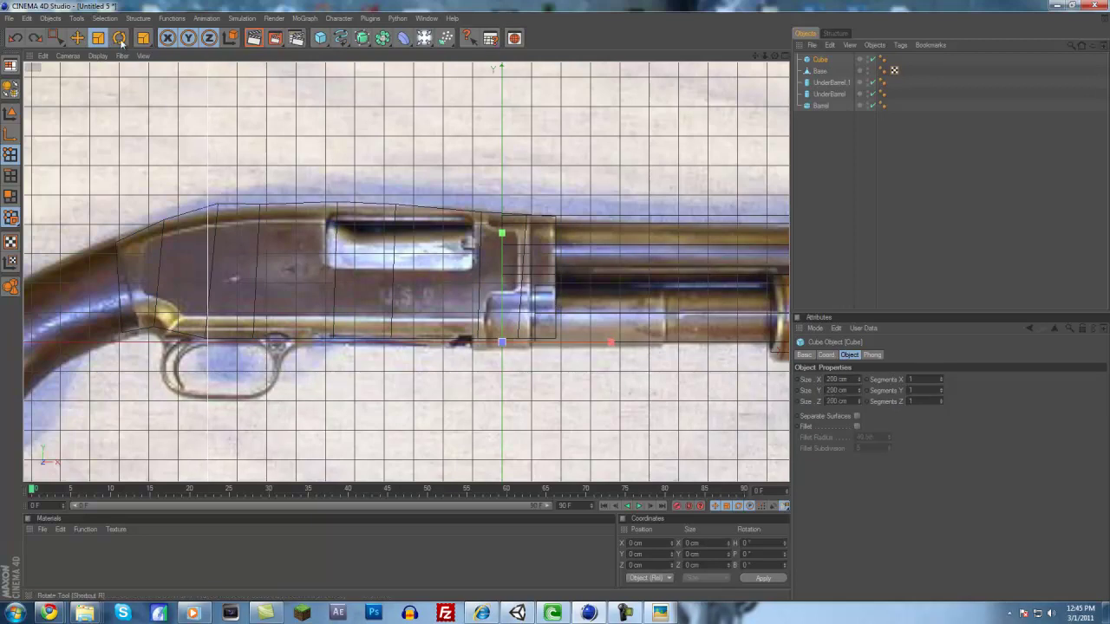
click(77, 38)
drag(542, 293, 554, 301)
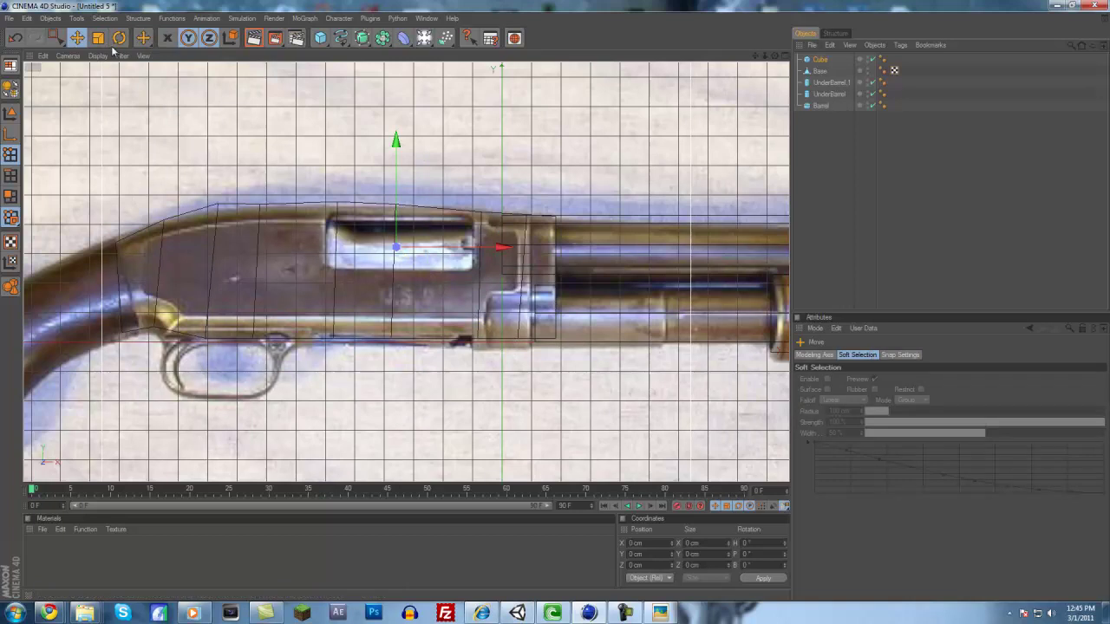
Scale the new cube uniformly to about 17.7 cm and align it with the ejection port's height
key(t)
drag(554, 302, 554, 303)
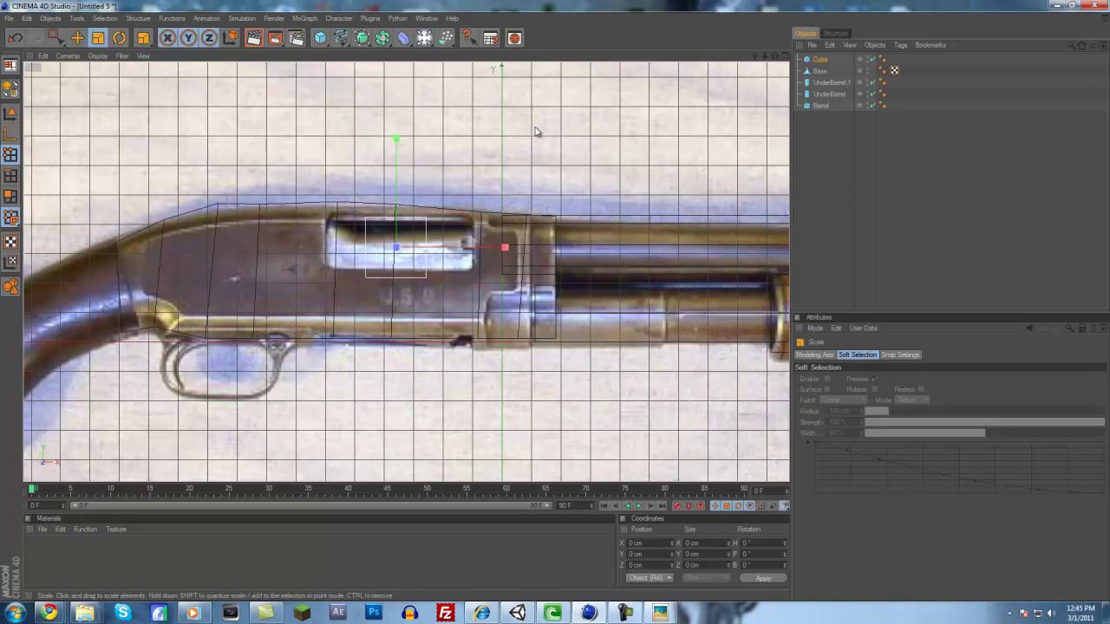
click(77, 38)
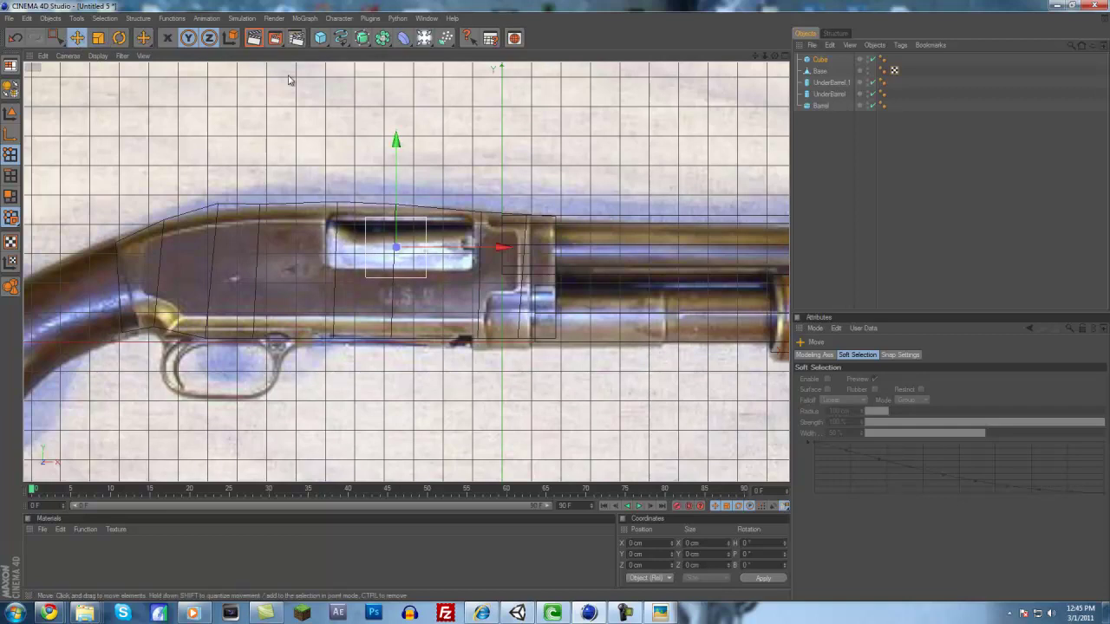
drag(398, 143, 398, 141)
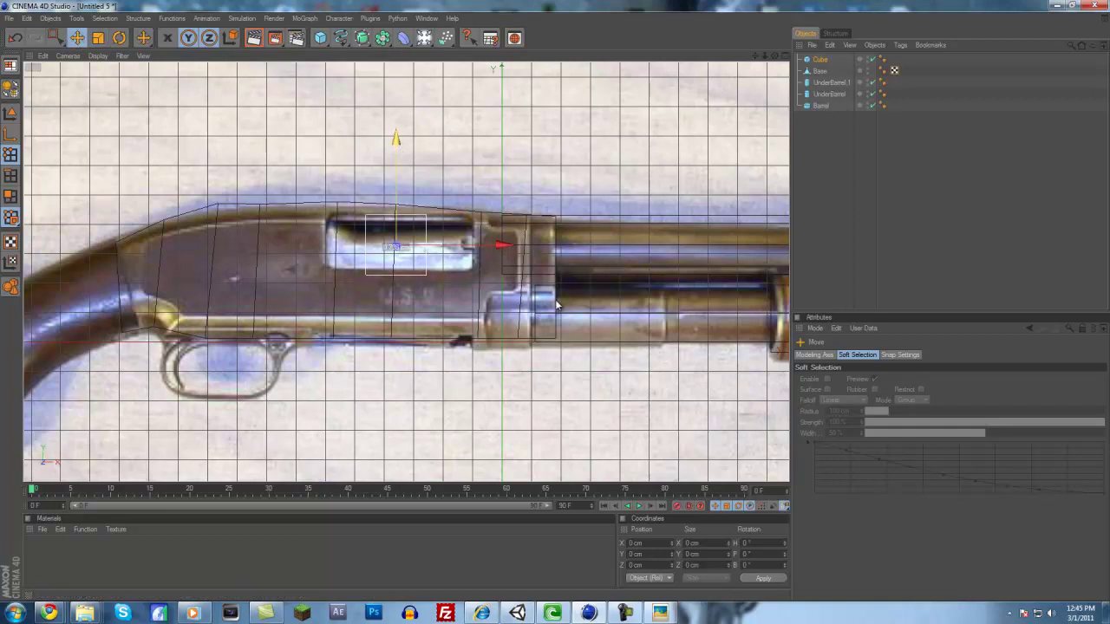
click(98, 38)
drag(494, 149, 487, 149)
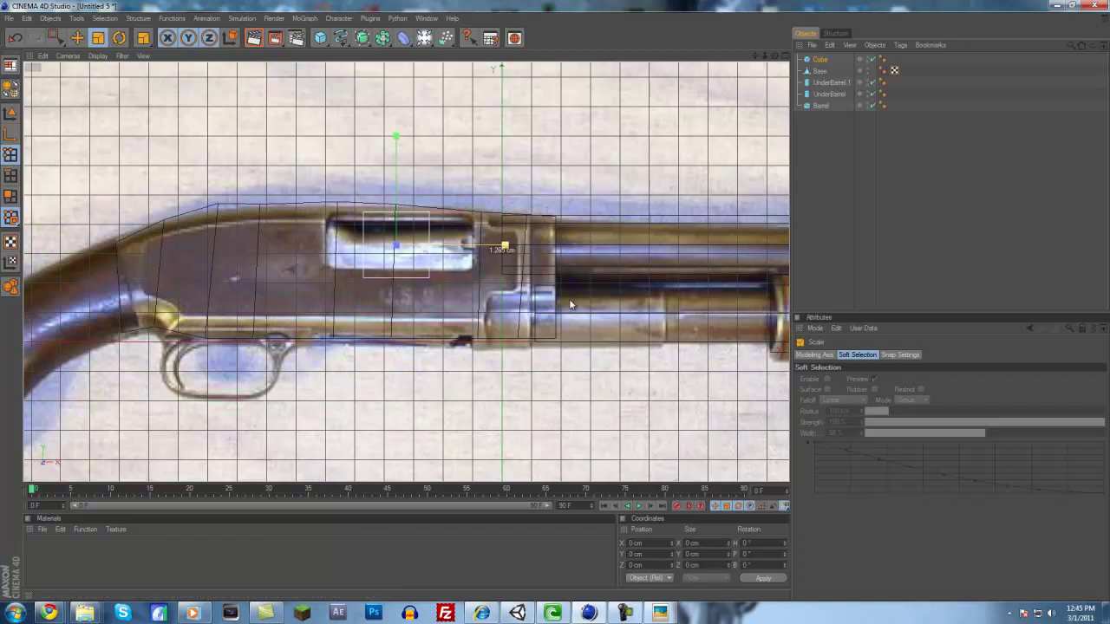
Stretch the cube along X to about 47.5 cm and center it on the ejection port at X about -35.4 cm
click(9, 135)
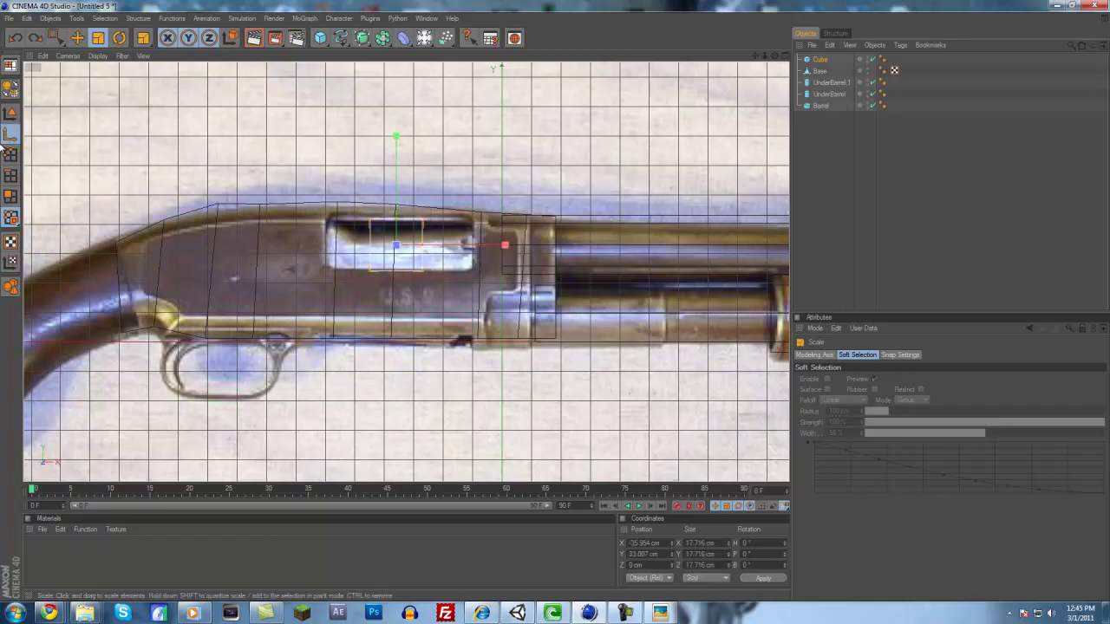
drag(588, 310, 559, 304)
click(77, 38)
drag(499, 250, 501, 251)
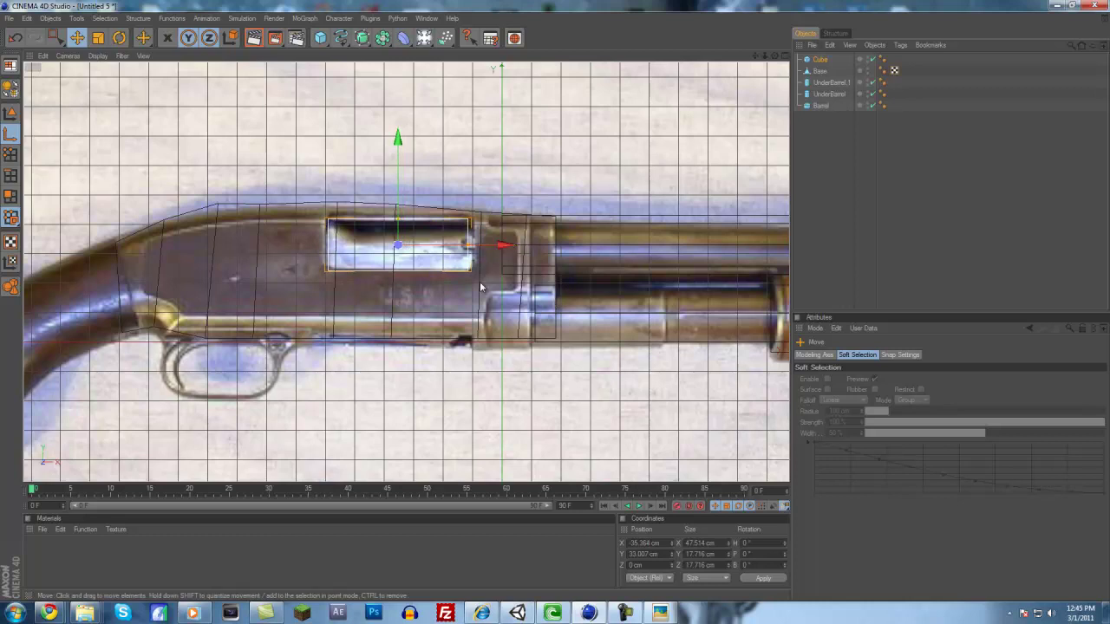
Move the port cube along Z to about -15.7 cm so that it pokes through the receiver's side
middle_click(482, 280)
middle_click(266, 186)
scroll(350, 239, up, 2)
drag(272, 221, 555, 306)
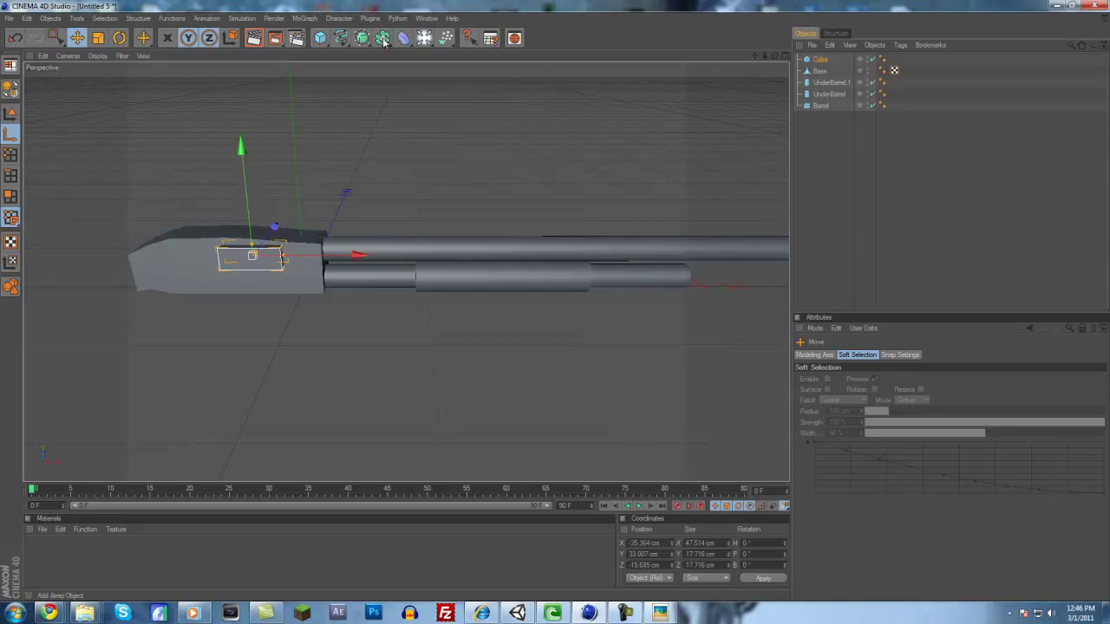
Add a Boole object and nest Base and the port cube in it, with Base first, to subtract the cube
drag(376, 36, 522, 46)
click(814, 84)
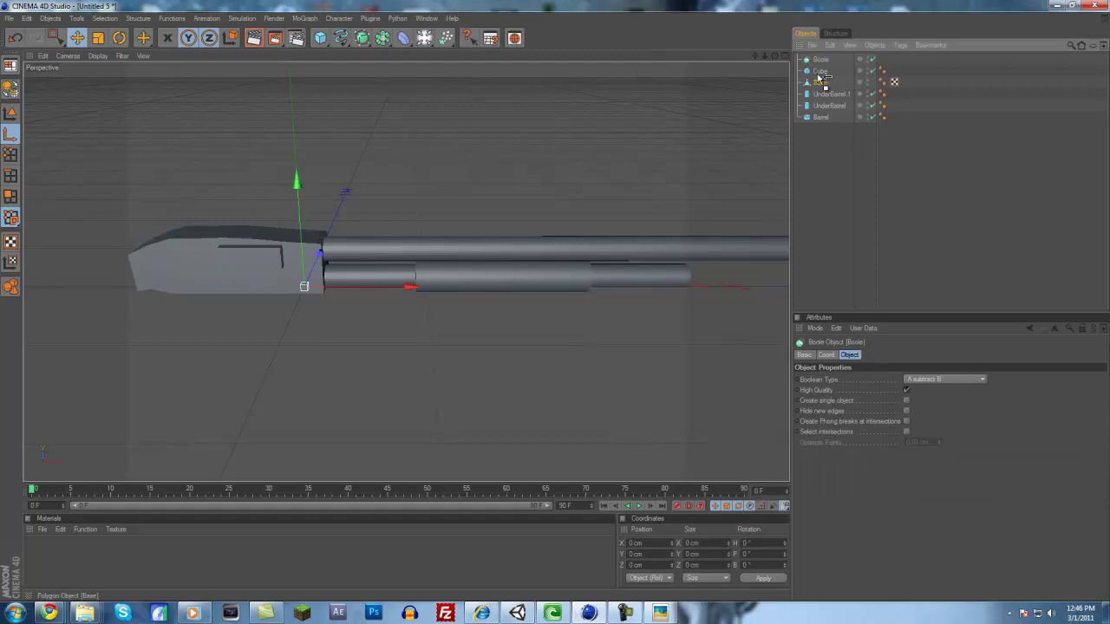
drag(821, 67, 829, 65)
click(837, 150)
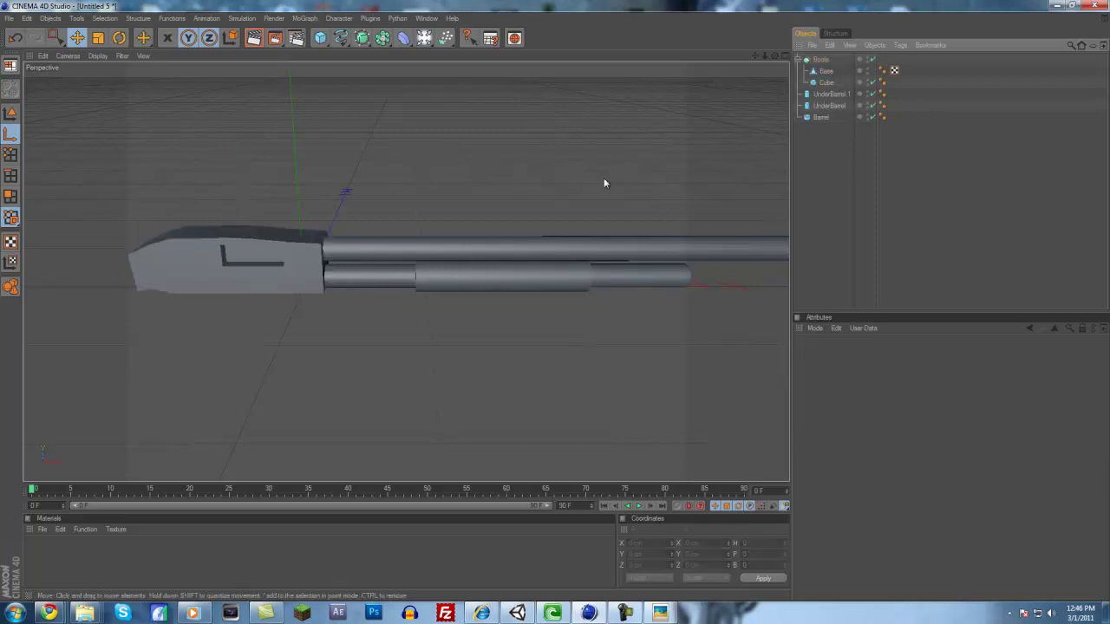
Collapse the Boole object's hierarchy and rename it as Base
alt+drag(210, 259, 574, 308)
click(797, 60)
double_click(822, 60)
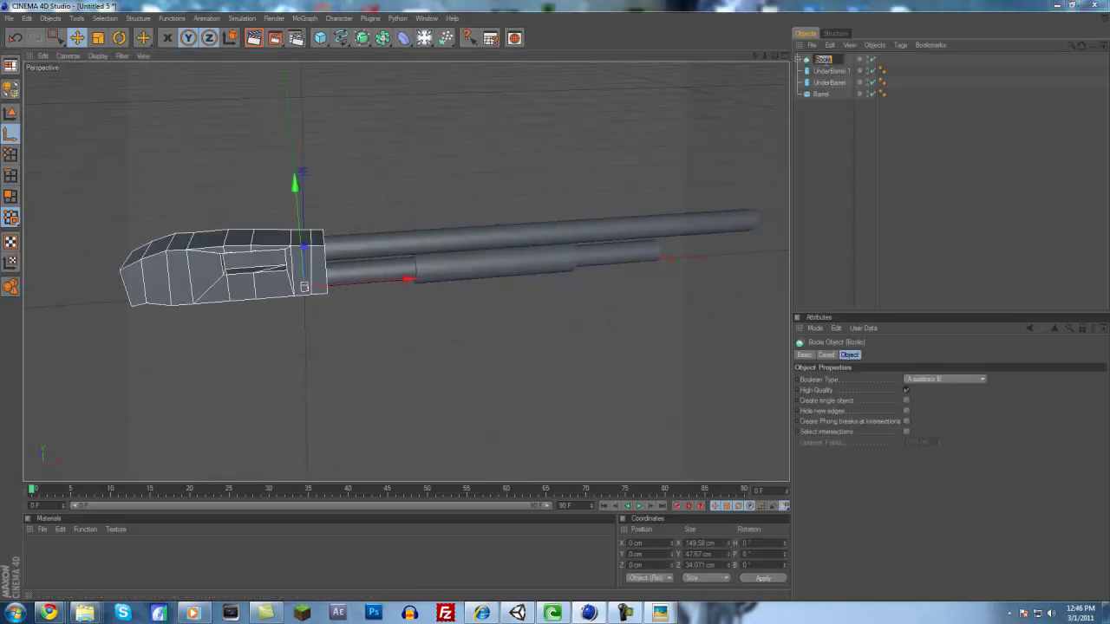
text(BaBase)
key(Return)
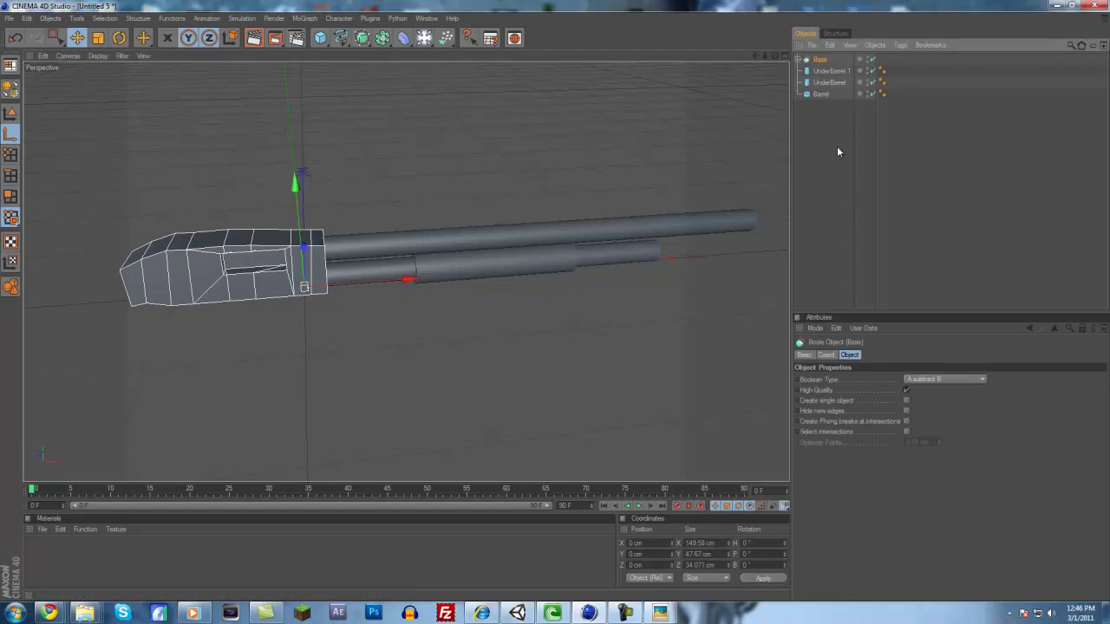
Add a cube for the stock and move it back along X to about -222.9 cm in the front view
click(838, 174)
alt+drag(354, 311, 350, 261)
middle_click(349, 265)
middle_click(556, 327)
scroll(198, 326, down, 7)
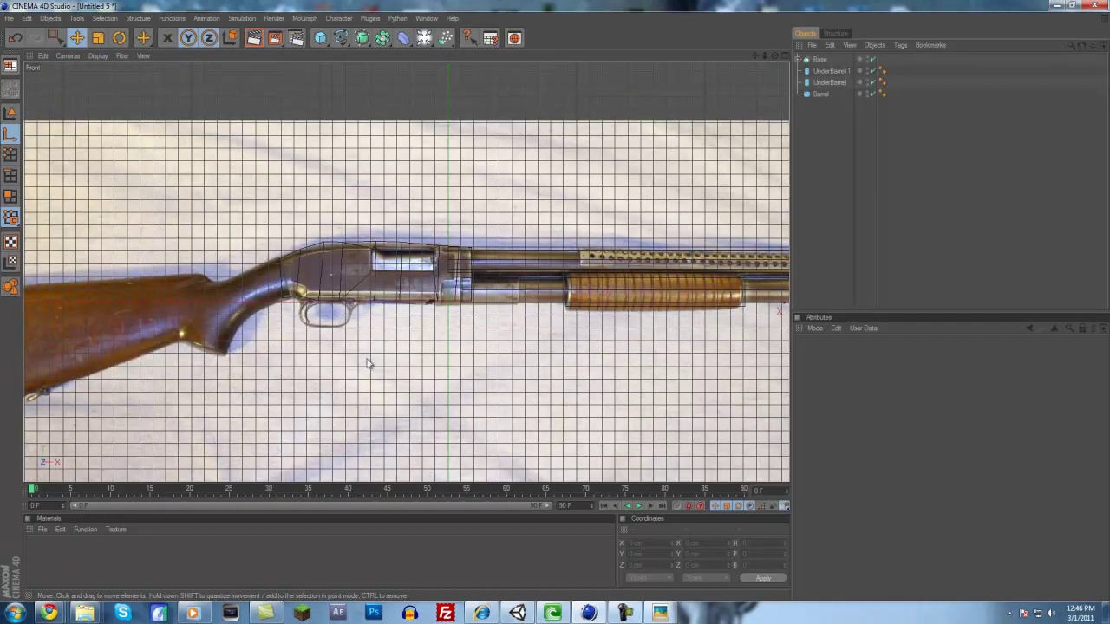
alt+middle_drag(453, 317, 594, 308)
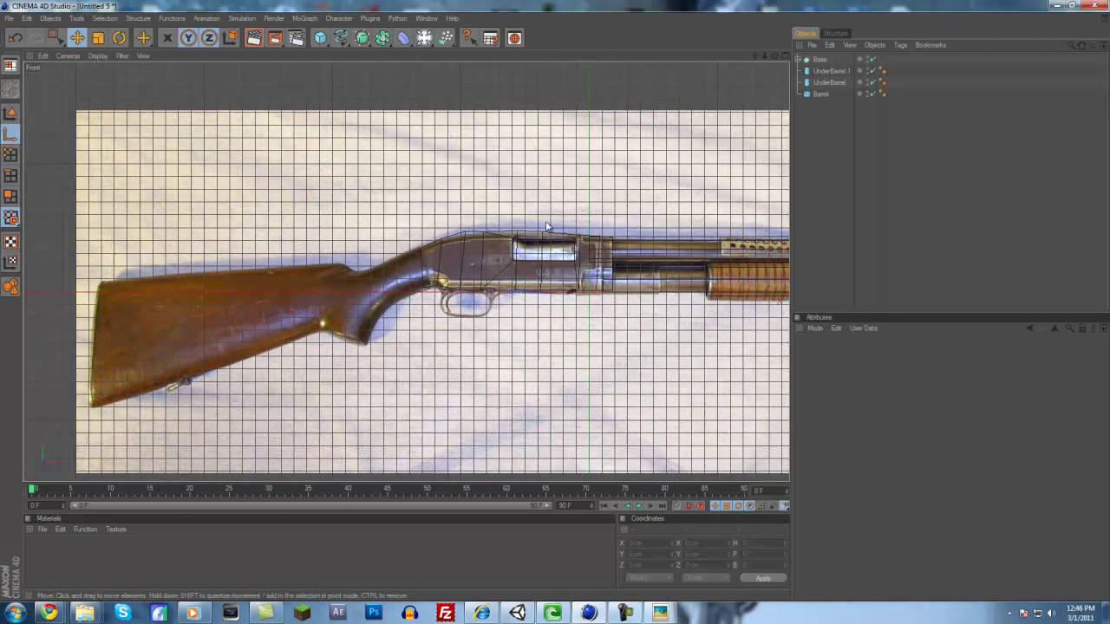
drag(321, 38, 348, 49)
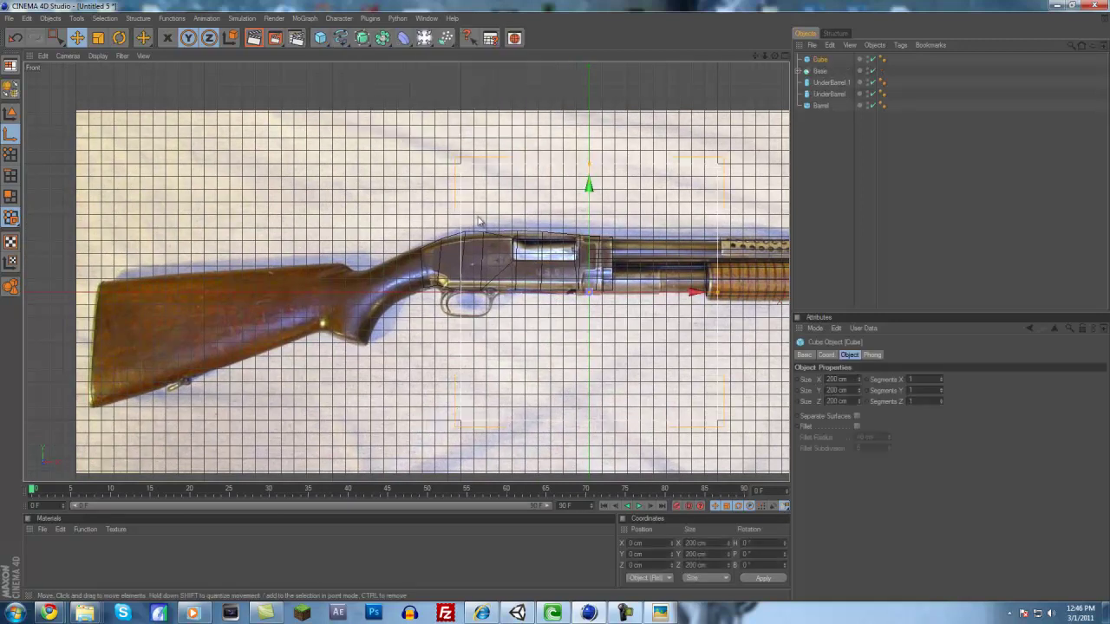
drag(694, 295, 408, 295)
Scale the stock cube uniformly to about 69.5 cm and stretch it along X to about 274.3 cm
click(98, 38)
drag(528, 314, 556, 305)
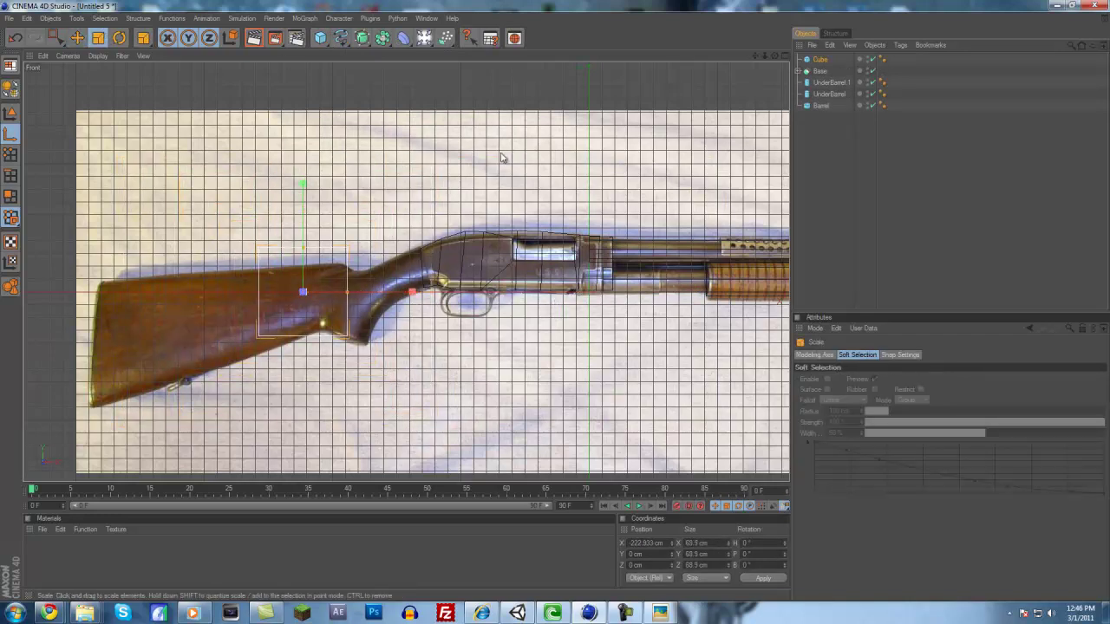
drag(398, 303, 570, 305)
drag(411, 293, 607, 312)
Move the stock cube back to X about -250.9 cm so its front meets the receiver, and raise it slightly
key(e)
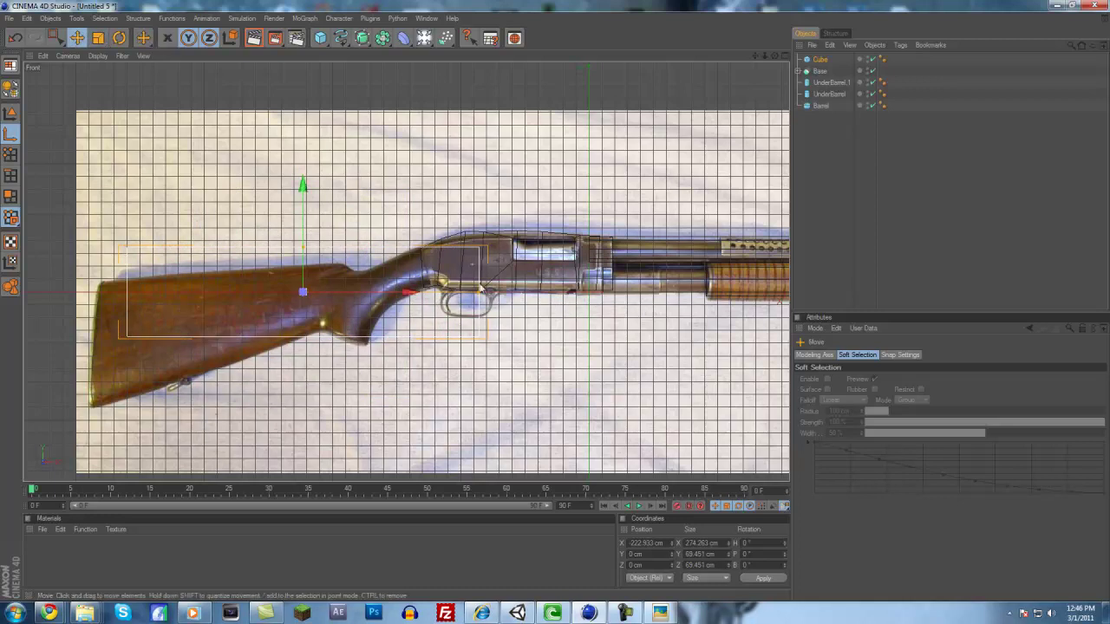
drag(405, 295, 559, 305)
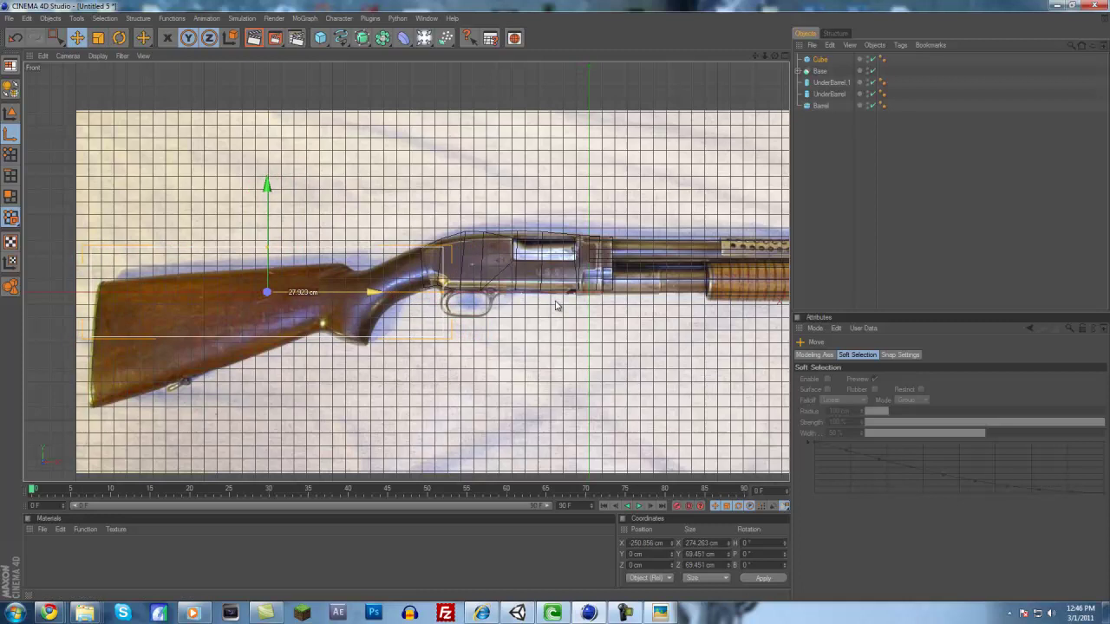
drag(555, 301, 556, 295)
Scale the stock cube along Y to about 94 cm and lower it to Y about -7.2 cm
click(98, 40)
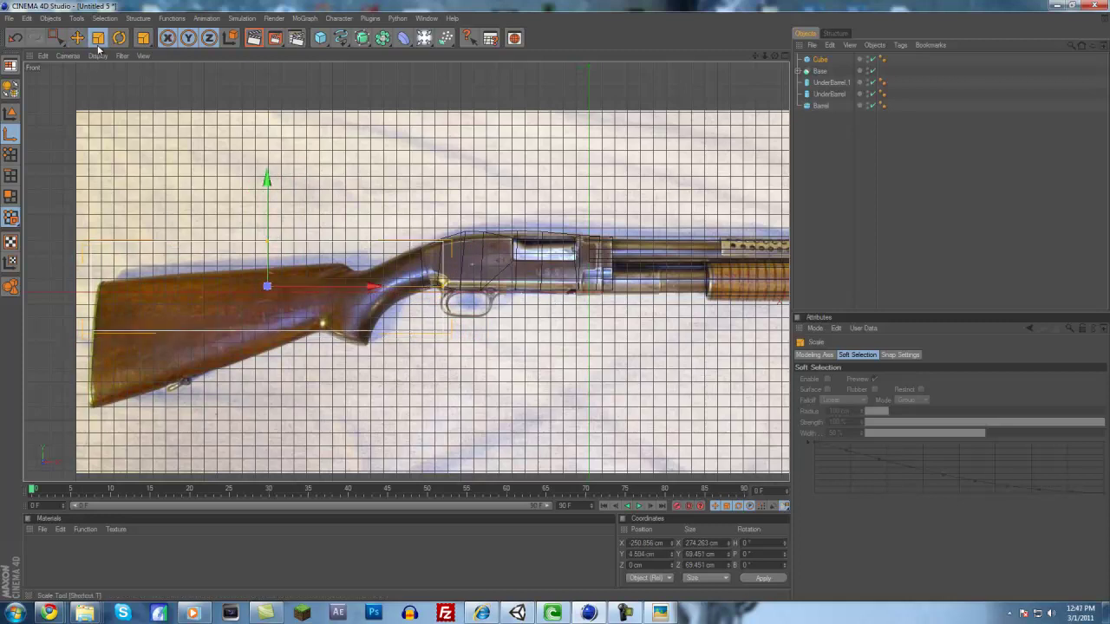
drag(268, 230, 557, 300)
key(e)
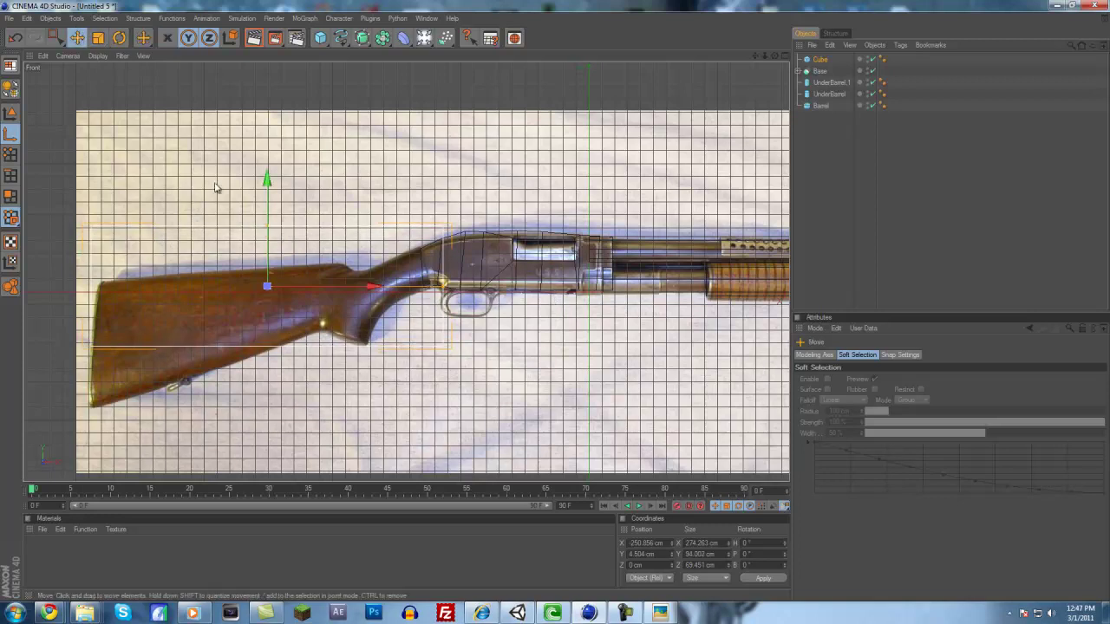
drag(267, 182, 267, 197)
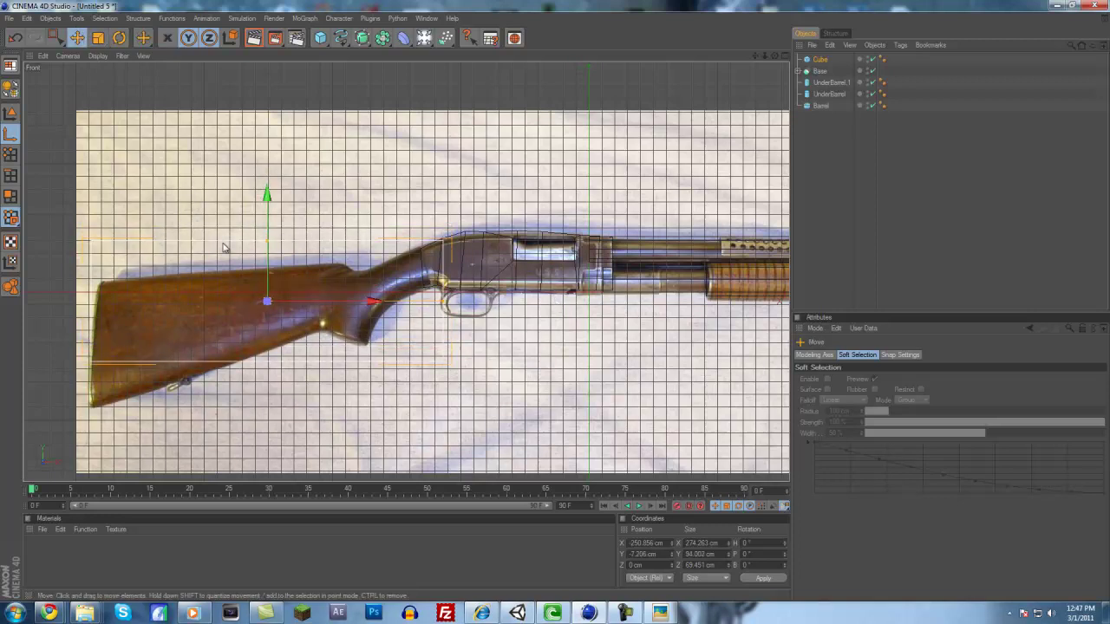
Convert the stock cube into an editable polygon object and enable editing of its points
click(12, 86)
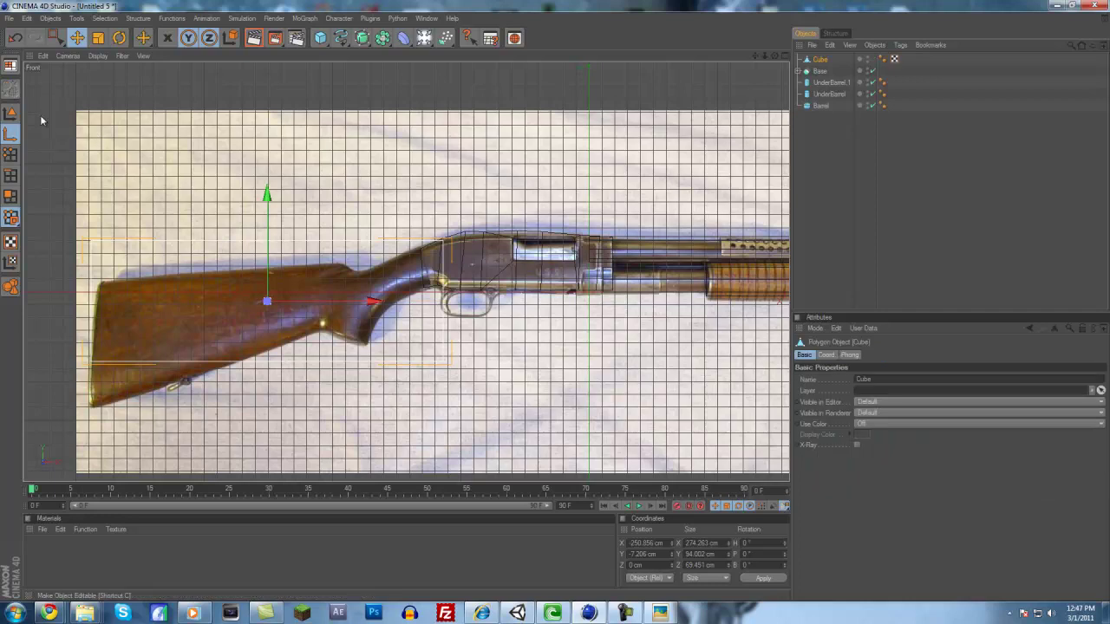
right_click(185, 320)
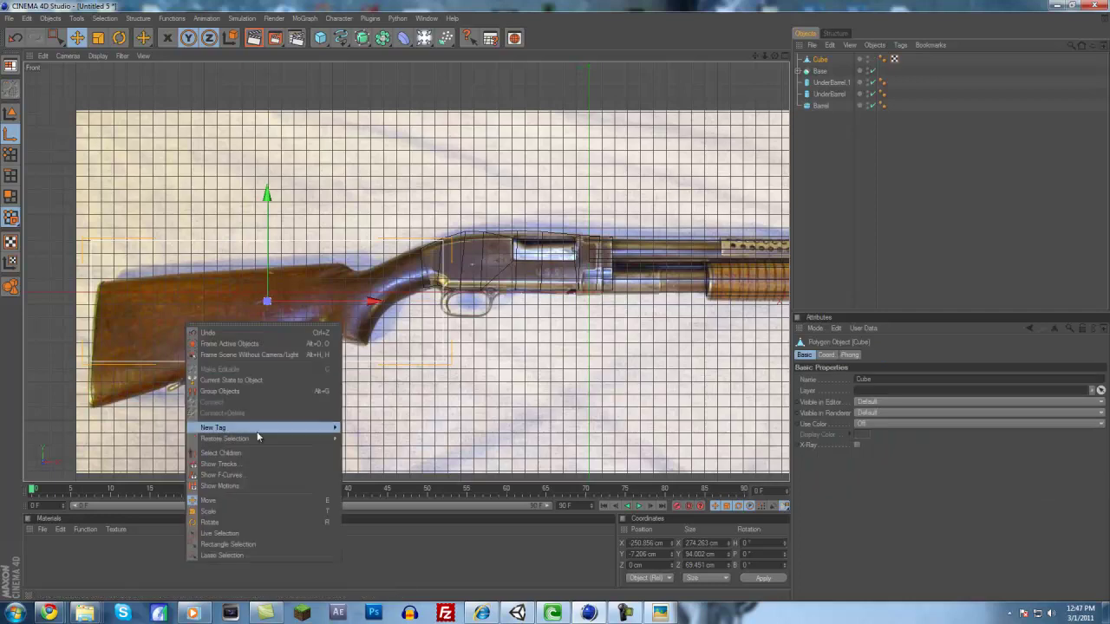
click(10, 156)
Add a series of vertical loop cuts along the full length of the stock cube with the Knife tool
right_click(176, 302)
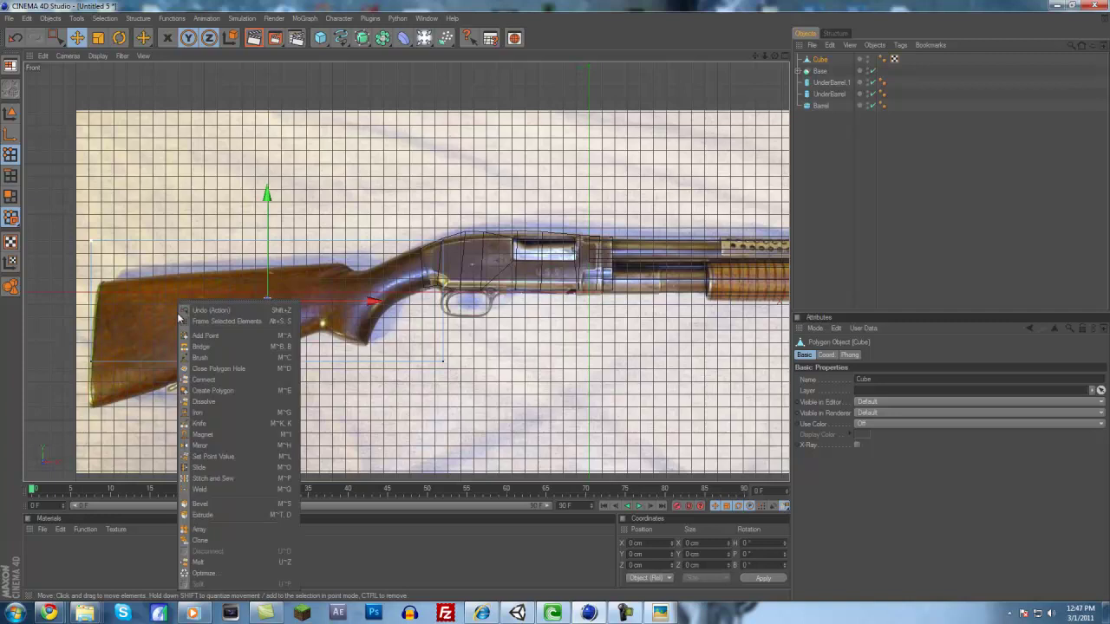
click(212, 425)
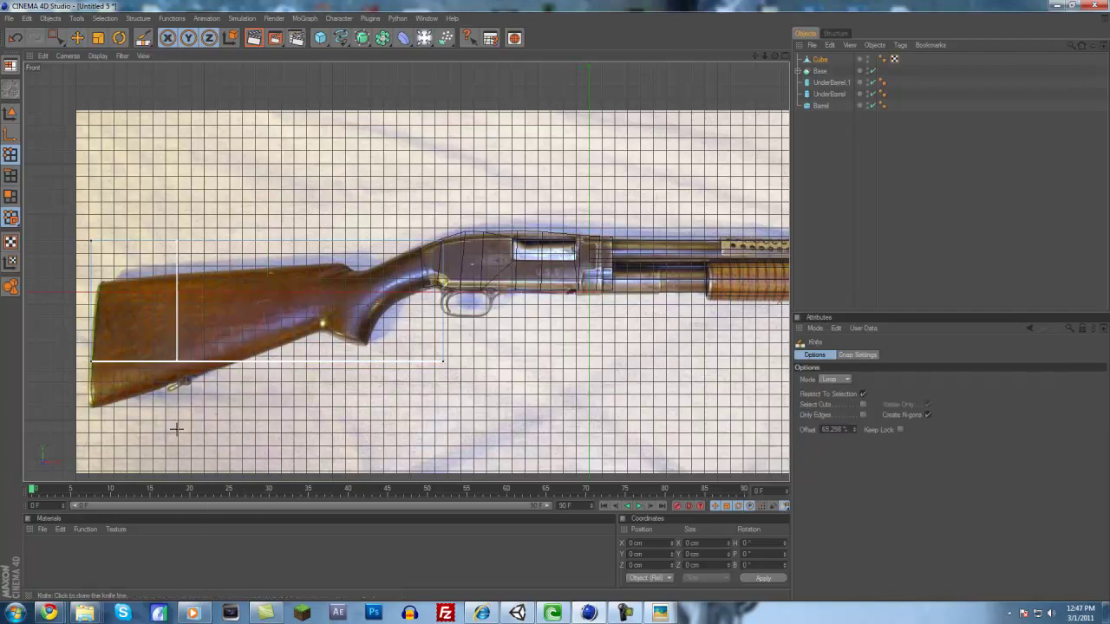
click(384, 368)
click(360, 368)
click(322, 370)
click(294, 369)
click(266, 370)
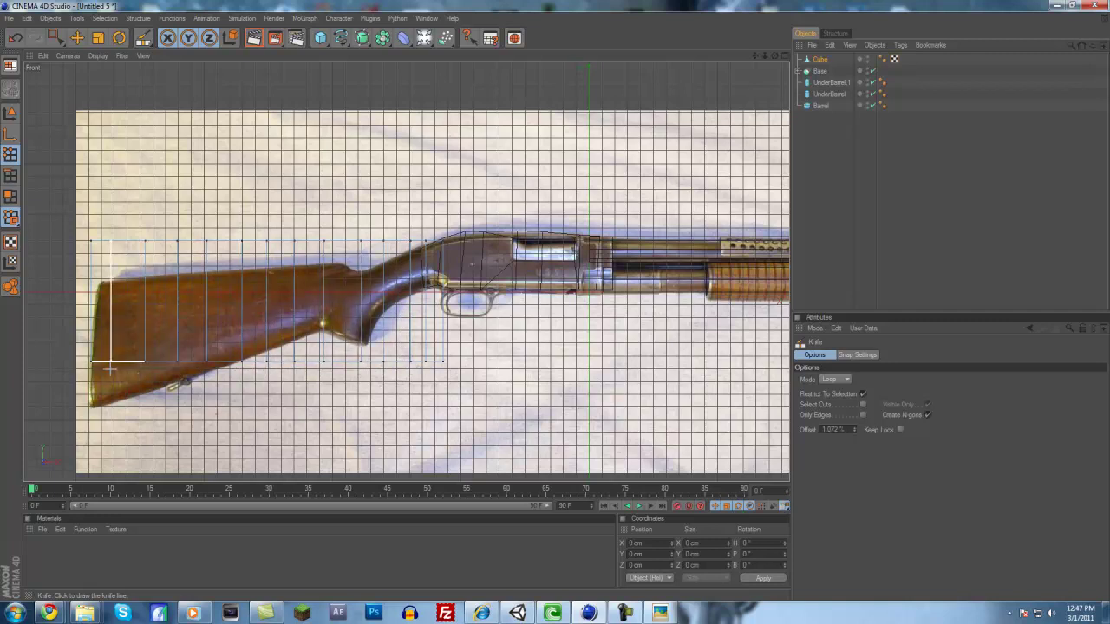
click(128, 366)
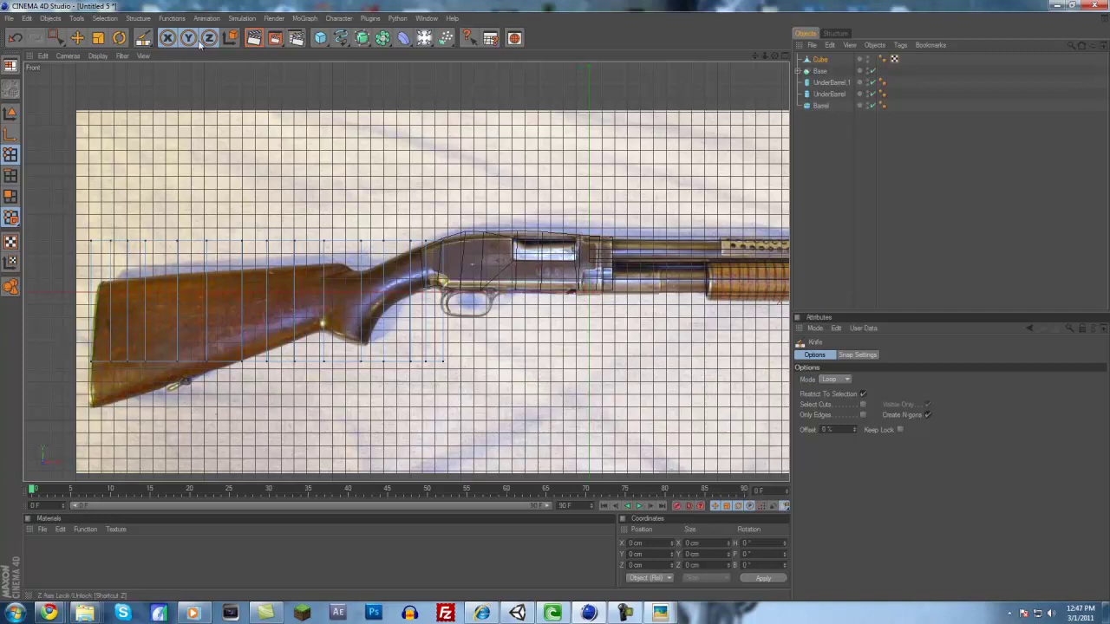
Move the stock's two frontmost pairs of bottom points up to the lower rear edge of the receiver in the front view
click(53, 36)
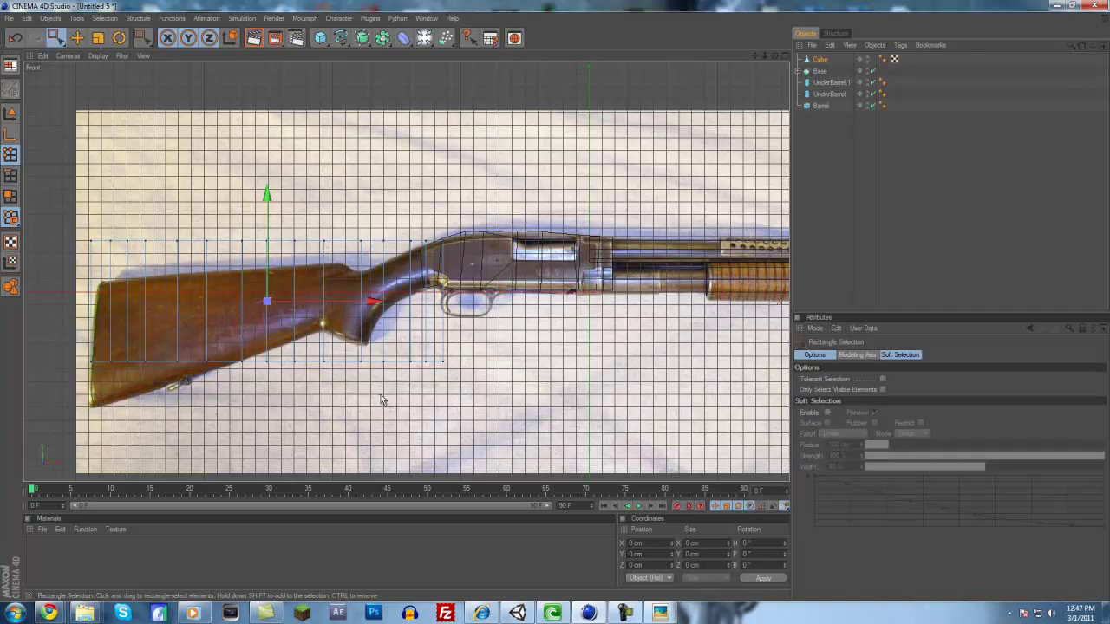
scroll(427, 407, up, 2)
drag(500, 425, 461, 293)
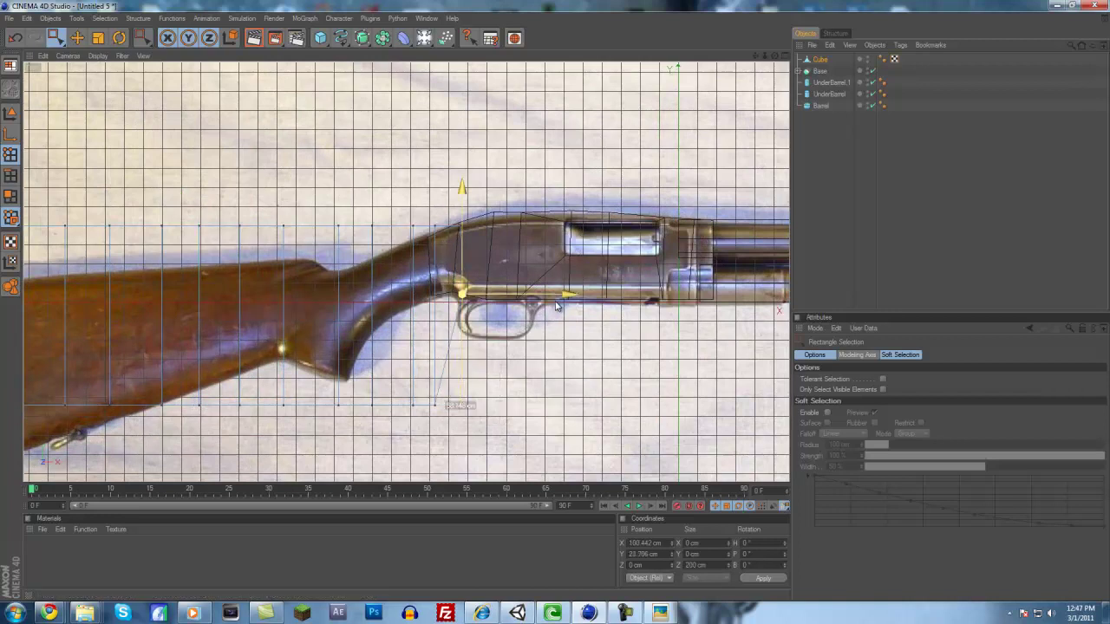
scroll(446, 468, up, 4)
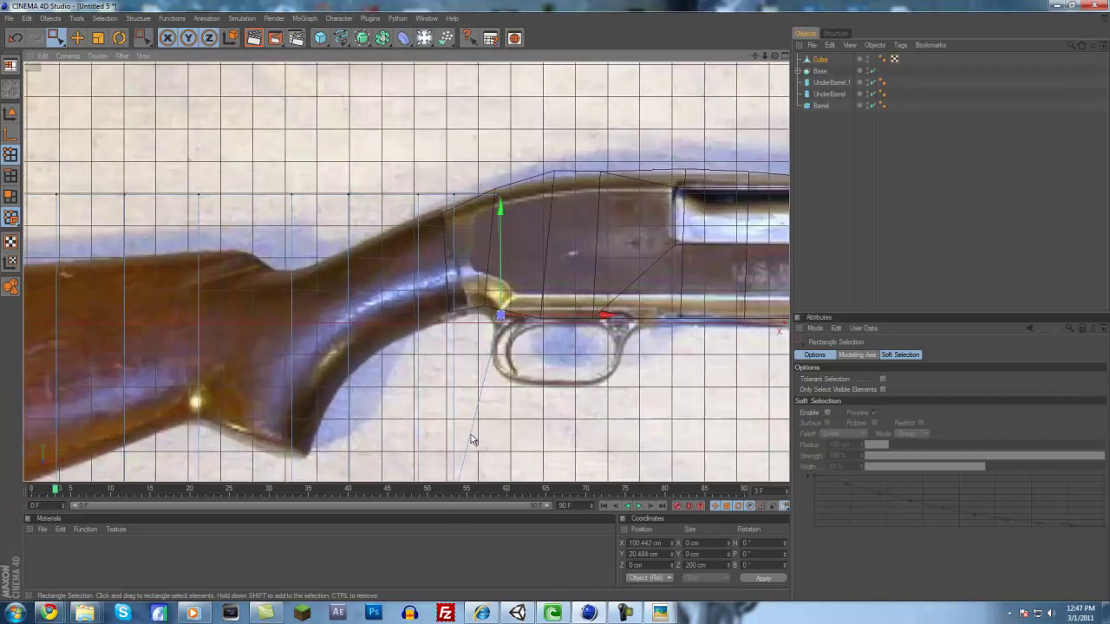
drag(443, 399, 463, 368)
drag(486, 447, 459, 247)
Shape the grip's underside by moving the next bottom points onto its curve, with the tip at X about 55.7 cm, Y about -72.7 cm
click(416, 428)
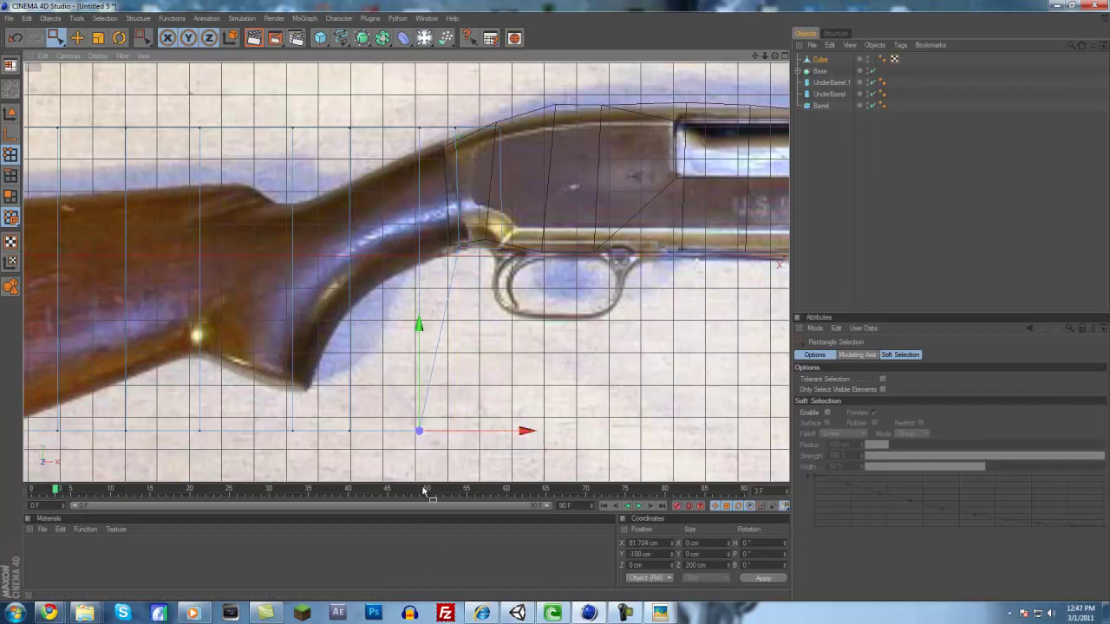
drag(422, 432, 397, 270)
drag(334, 421, 339, 319)
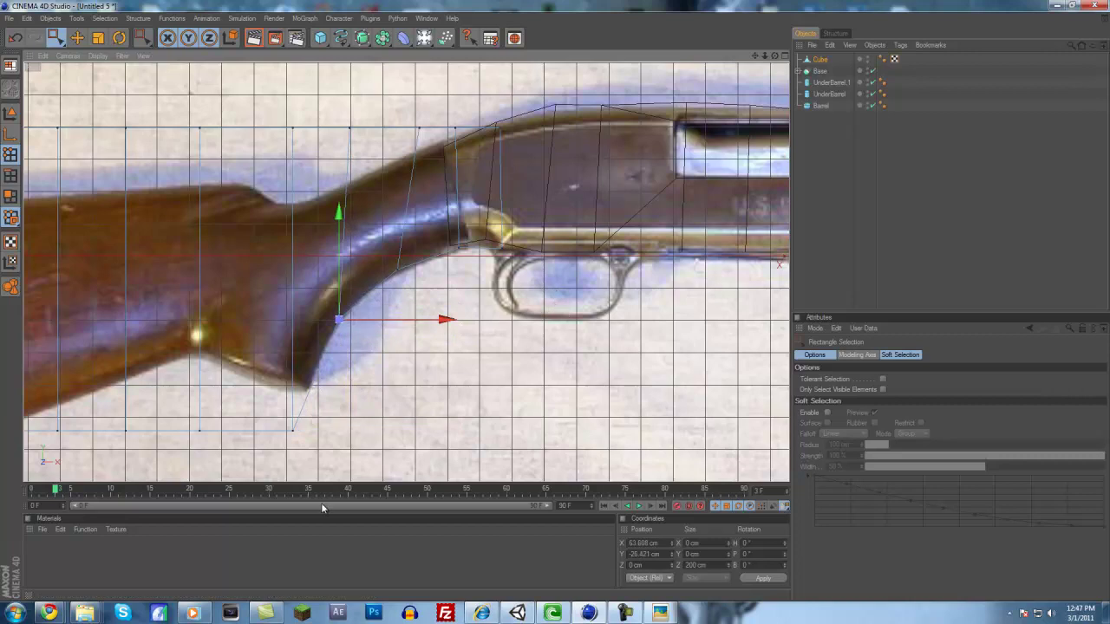
drag(301, 460, 267, 396)
drag(296, 433, 306, 394)
drag(557, 304, 559, 306)
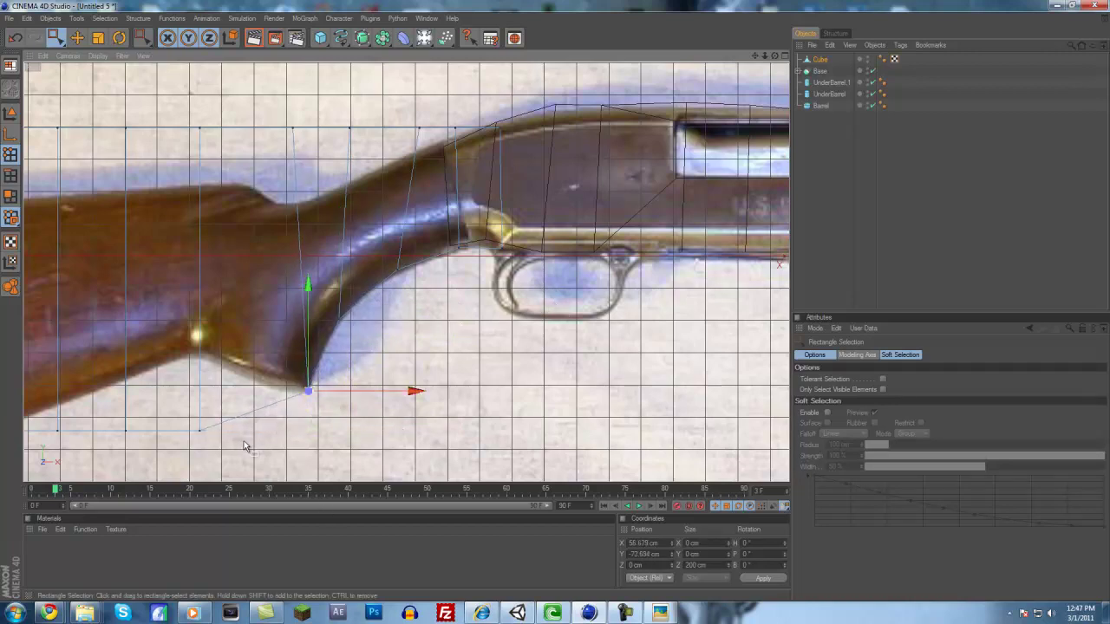
Fit the bottom points behind the grip to the stock's lower edge, starting at X about 32 cm, Y about -50.4 cm
drag(165, 426, 199, 358)
alt+middle_drag(198, 418, 476, 386)
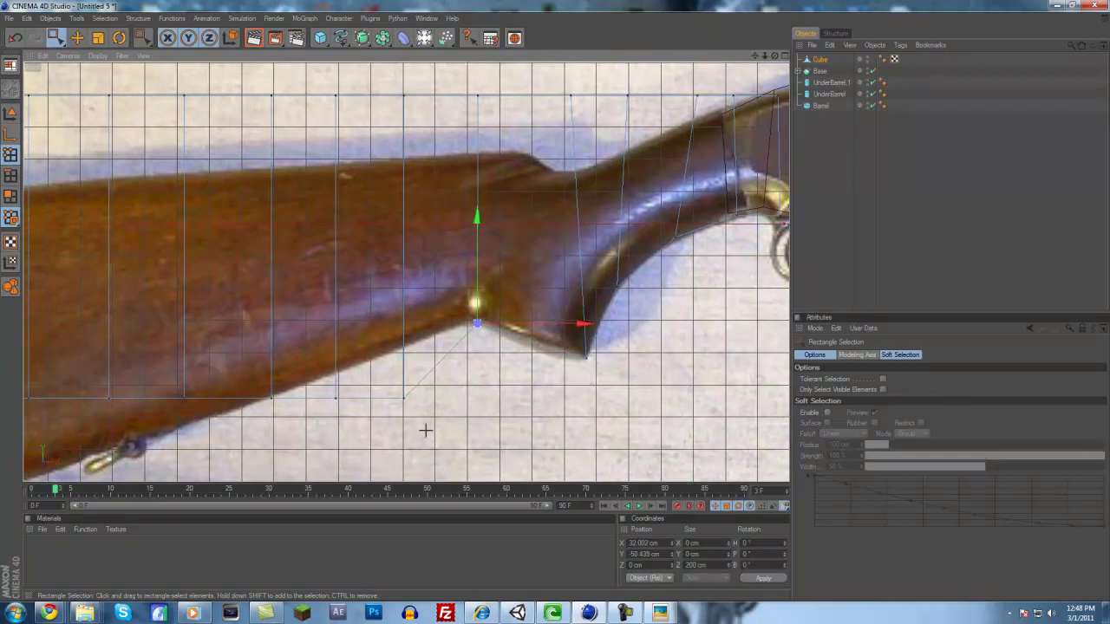
drag(393, 385, 367, 357)
drag(357, 429, 192, 422)
drag(146, 374, 119, 448)
Move the remaining rear bottom points along the stock's lower edge to the bottom corner of the butt
alt+middle_drag(254, 380, 514, 334)
drag(337, 368, 296, 427)
drag(369, 353, 370, 354)
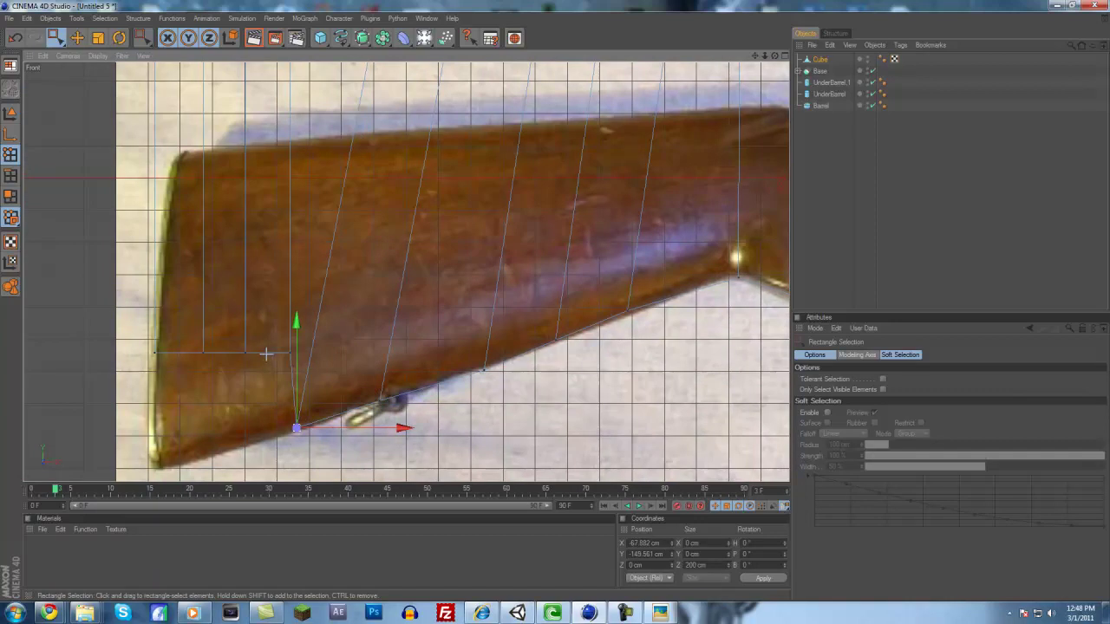
drag(290, 353, 232, 447)
drag(260, 361, 163, 468)
drag(188, 339, 215, 363)
drag(202, 353, 153, 405)
Move the rearmost top points down onto the butt's upper corner, with the corner at X about -96.1 cm, Y about 27.9 cm
alt+middle_drag(559, 206, 558, 310)
drag(146, 138, 160, 157)
drag(153, 154, 170, 262)
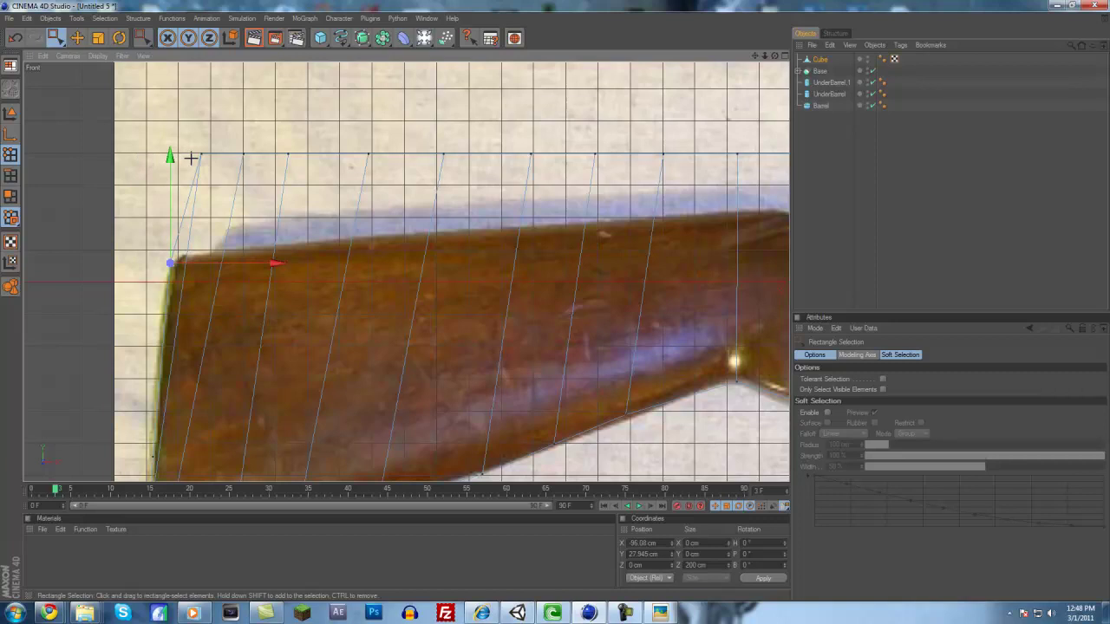
drag(196, 133, 199, 254)
drag(246, 155, 249, 251)
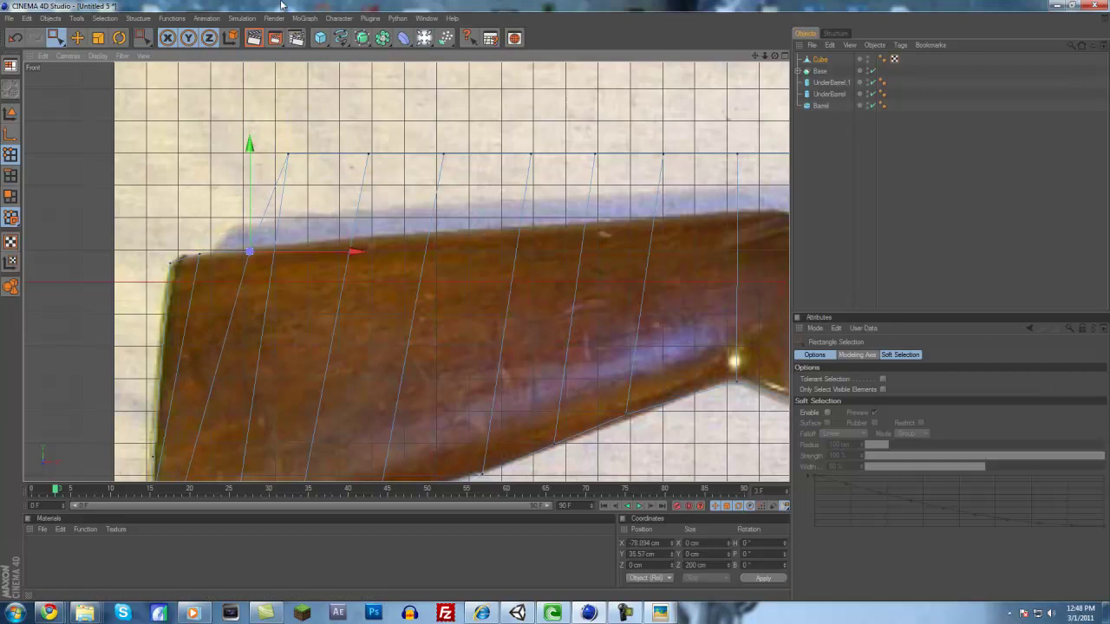
Move the next three top points down onto the rear half of the stock's upper edge
drag(293, 158, 327, 242)
drag(387, 170, 387, 172)
drag(371, 156, 410, 233)
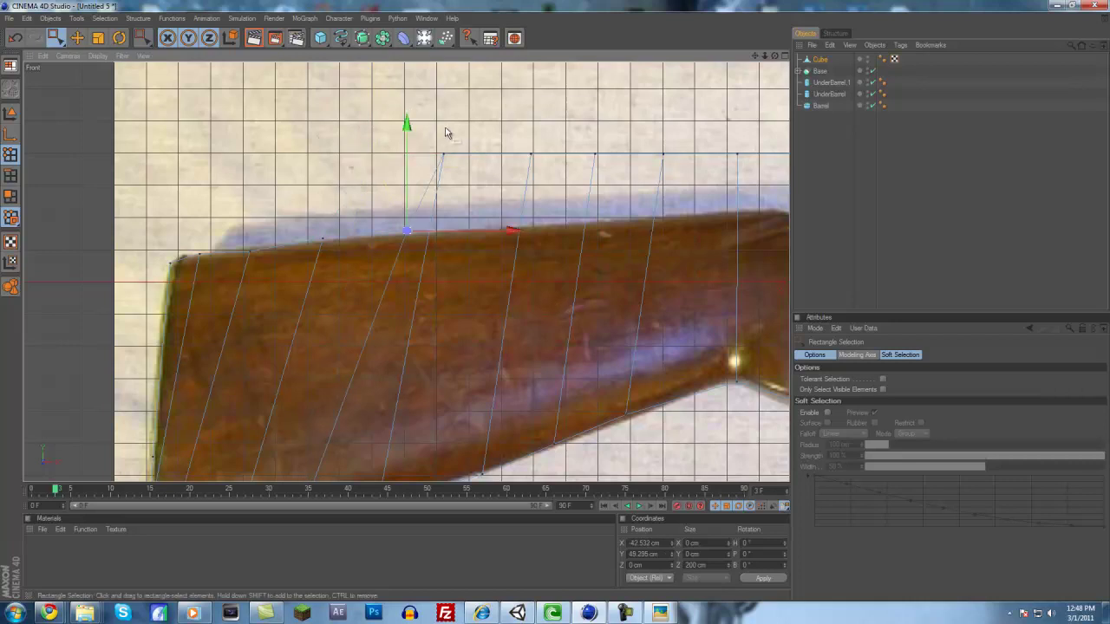
drag(443, 170, 472, 233)
Align the following top points with the stock's upper edge up to the comb, ending at X about 34.6 cm, Y about 62.6 cm
alt+middle_drag(577, 135, 442, 165)
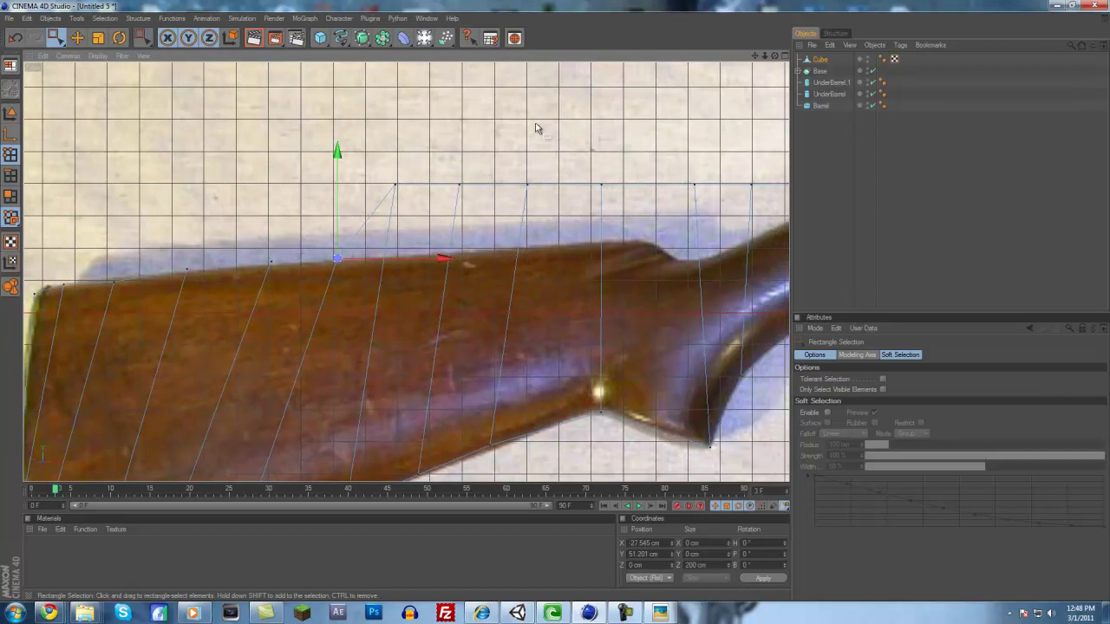
drag(403, 186, 411, 253)
drag(556, 305, 554, 300)
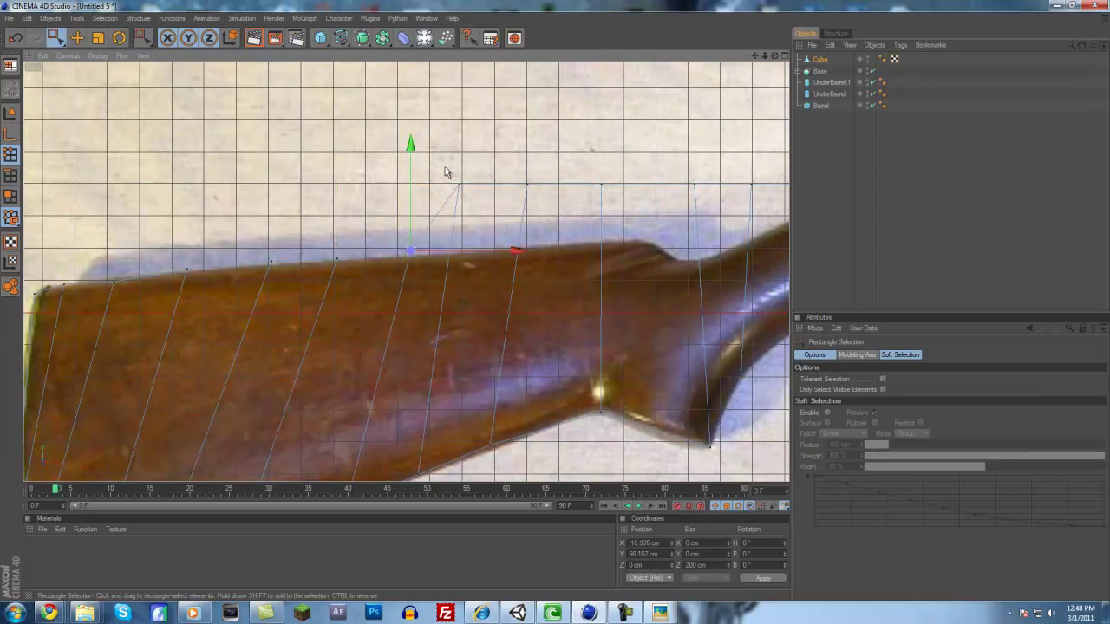
drag(473, 198, 474, 201)
drag(461, 186, 474, 251)
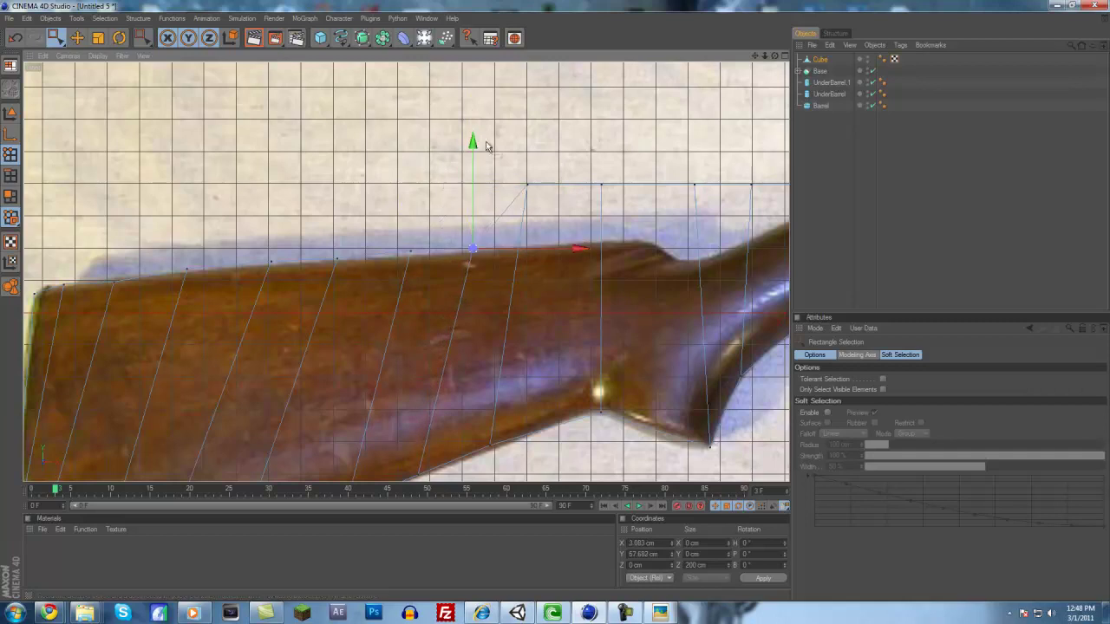
drag(523, 175, 545, 242)
drag(584, 167, 613, 241)
Move the two top points above the grip down into the dip just in front of the comb
alt+middle_drag(641, 178, 523, 191)
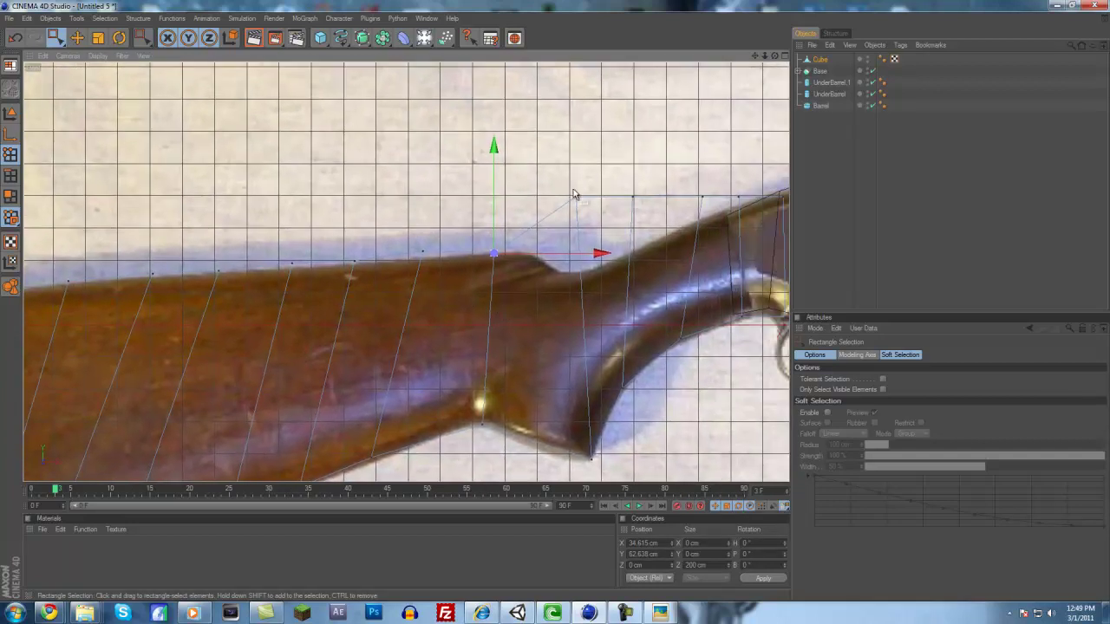
drag(587, 206, 589, 207)
drag(582, 200, 554, 301)
drag(625, 177, 639, 217)
drag(633, 197, 561, 301)
Fit the front top points to the upper edge of the stock's wrist where it meets the receiver
click(702, 198)
click(704, 207)
drag(701, 190, 700, 188)
drag(703, 199, 715, 212)
alt+middle_drag(556, 305, 381, 352)
drag(556, 240, 609, 235)
Select all of the stock's points in the perspective view and narrow them along Z to about 116.3 cm
middle_click(623, 209)
middle_click(302, 131)
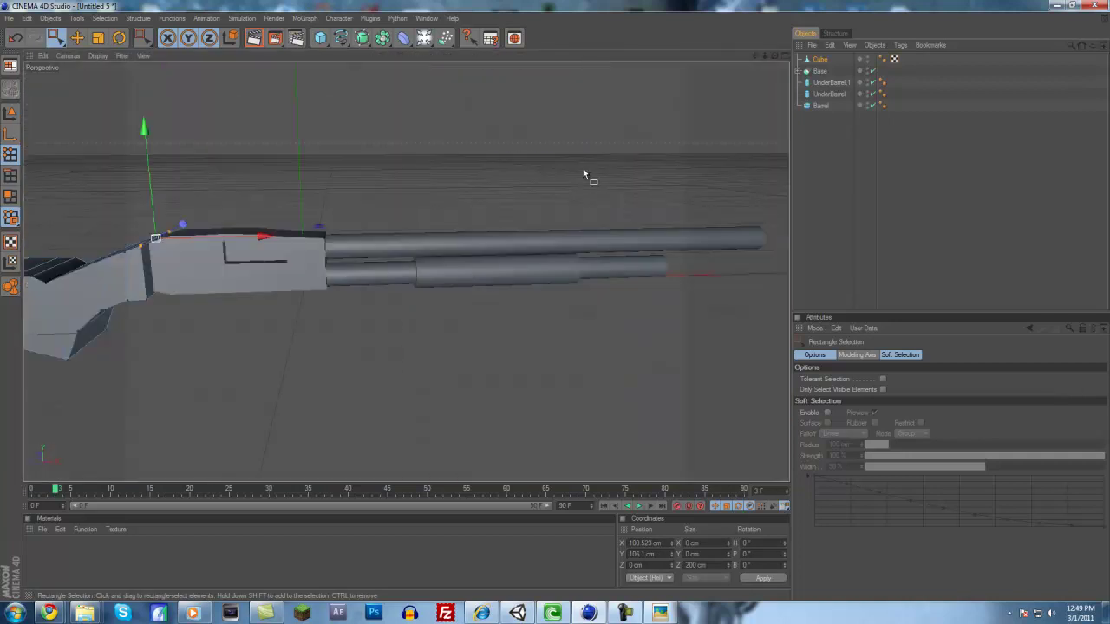
click(802, 211)
scroll(557, 305, up, 2)
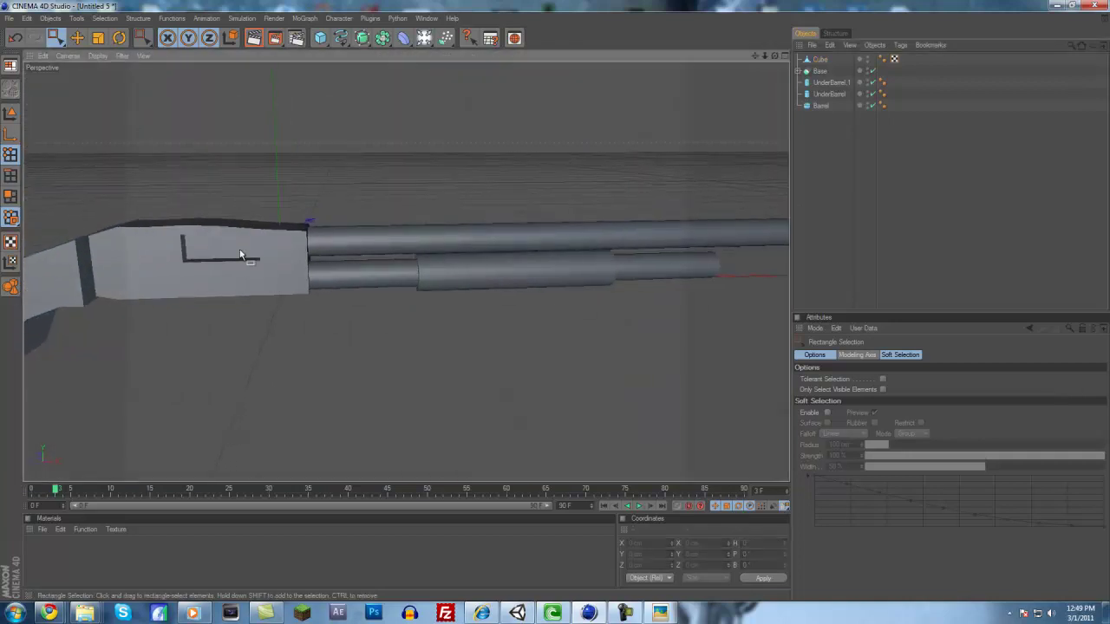
alt+drag(209, 251, 556, 304)
scroll(199, 214, down, 6)
alt+drag(198, 218, 563, 309)
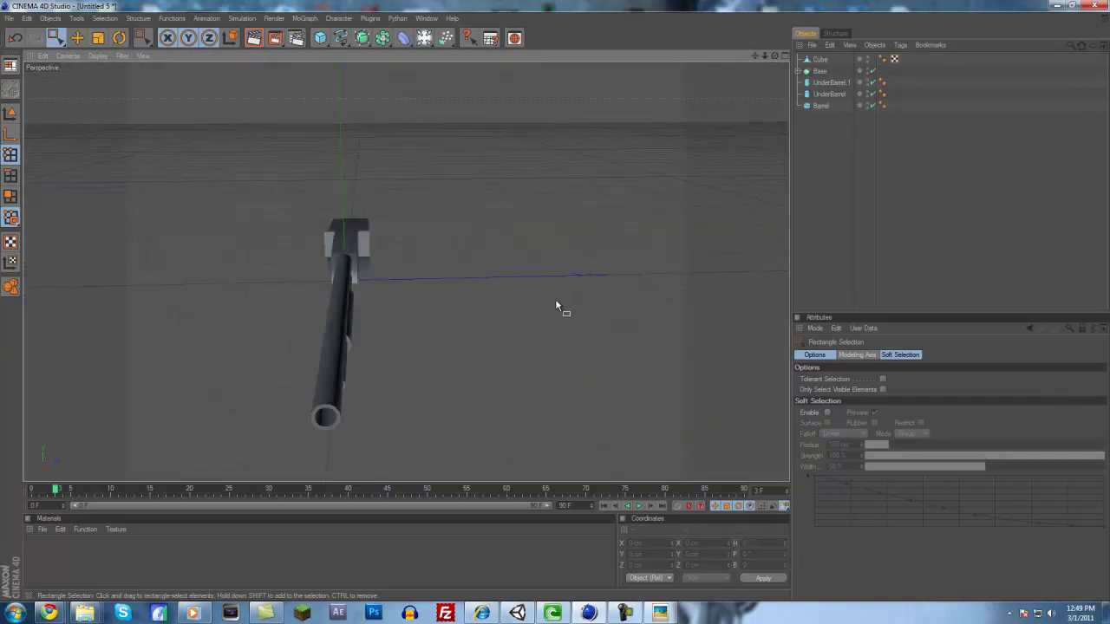
click(820, 59)
drag(578, 416, 21, 9)
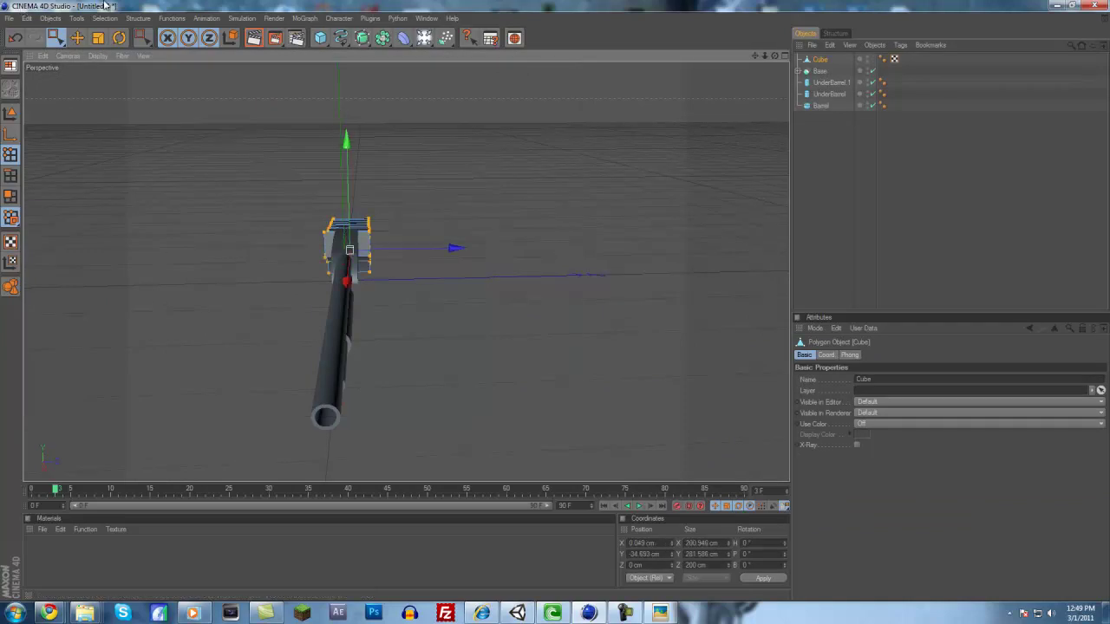
click(98, 39)
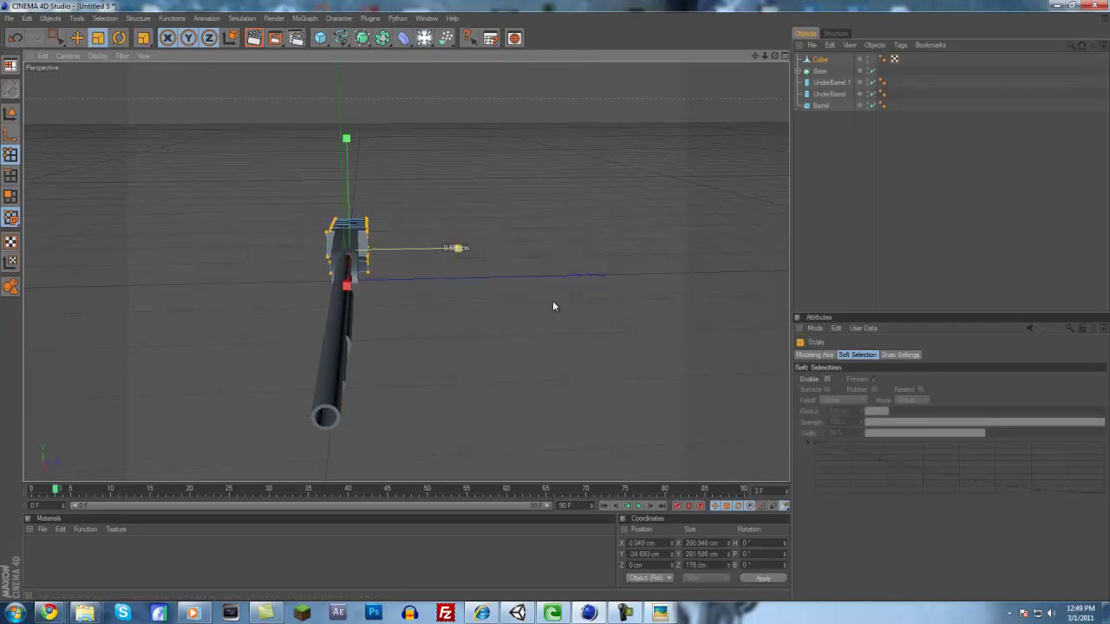
drag(551, 301, 556, 300)
Fine-tune the stock's thickness along Z to about 114.6 cm, viewed from the barrel end
scroll(399, 170, up, 4)
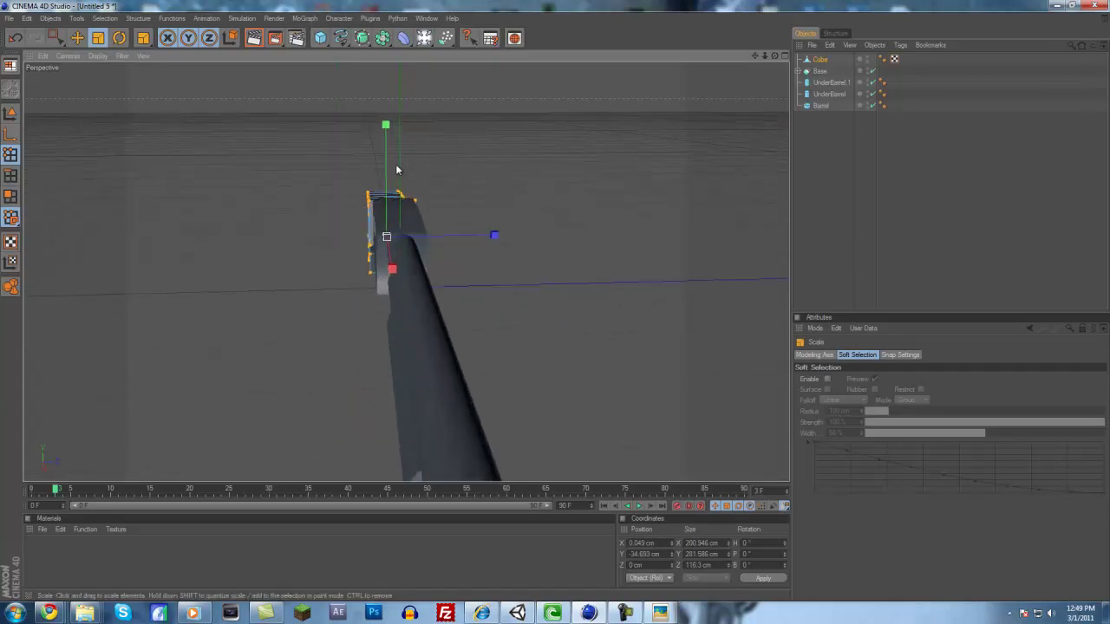
mouse_move(445, 162)
alt+mouse_down()
mouse_move(555, 300)
mouse_move(446, 162)
alt+mouse_up()
drag(488, 226, 555, 300)
alt+drag(488, 226, 553, 300)
Examine the joint between the stock and receiver in the perspective and front views
click(824, 178)
alt+drag(567, 176, 543, 300)
scroll(546, 160, down, 3)
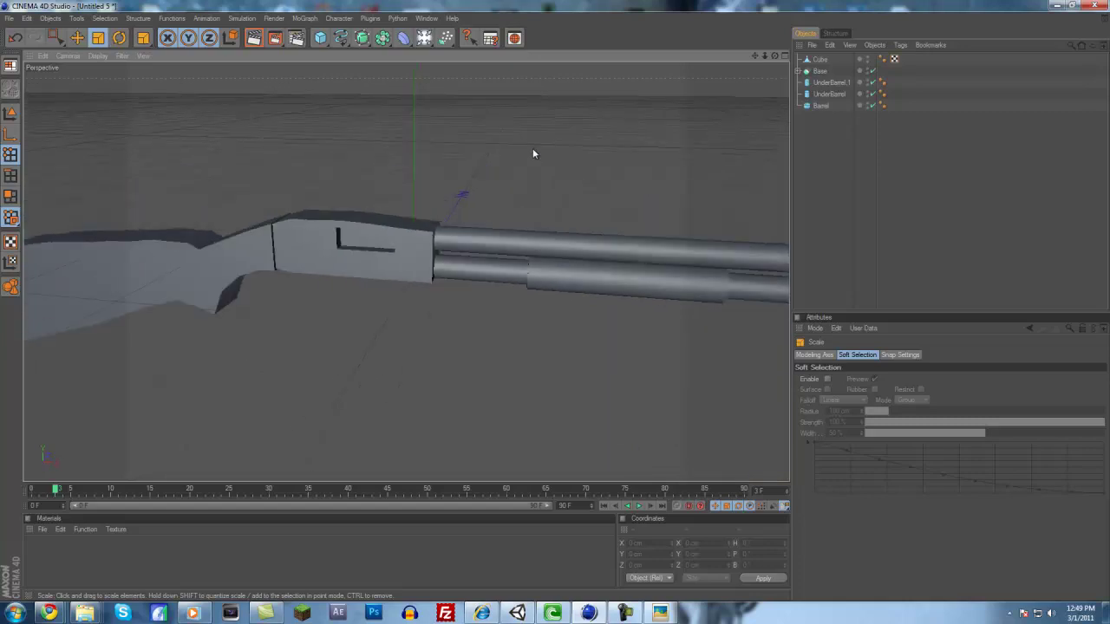
middle_click(282, 189)
middle_click(520, 387)
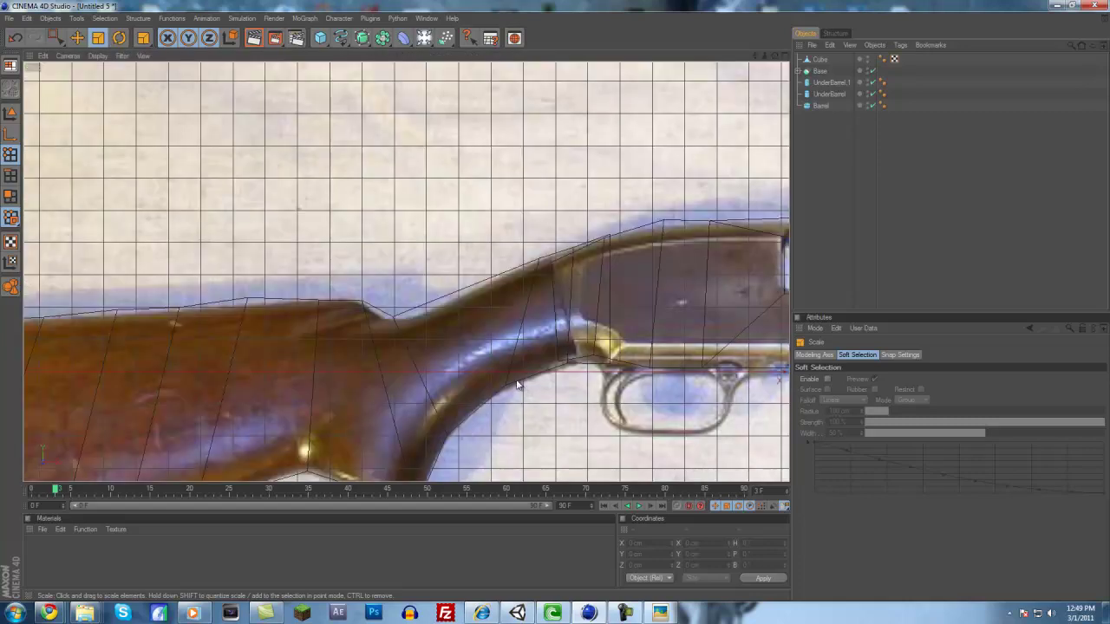
middle_click(517, 367)
middle_click(195, 208)
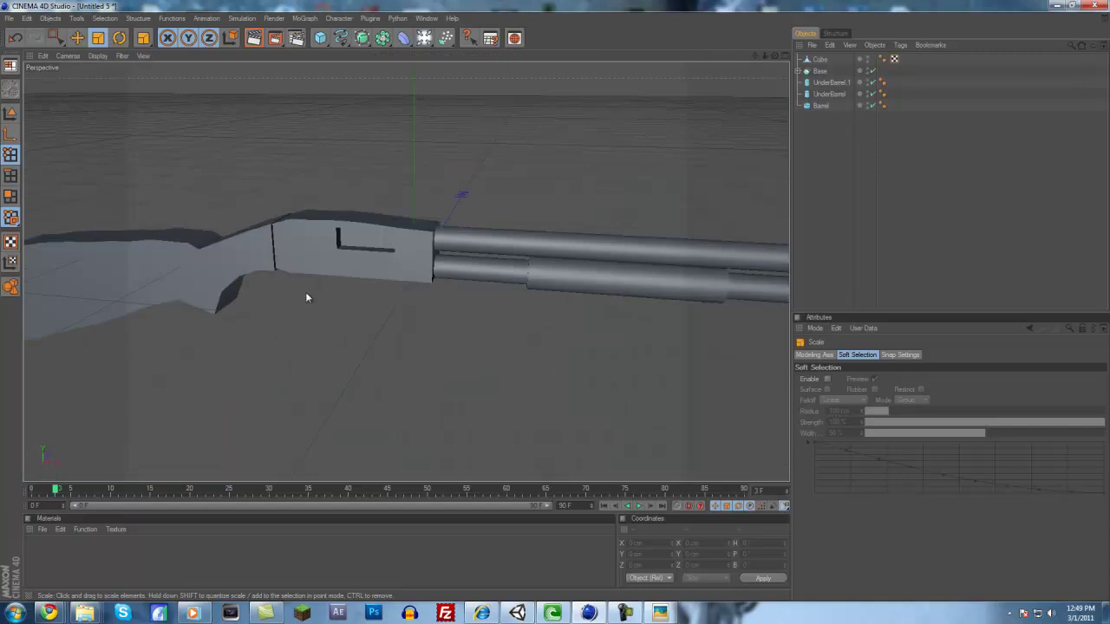
scroll(249, 209, down, 3)
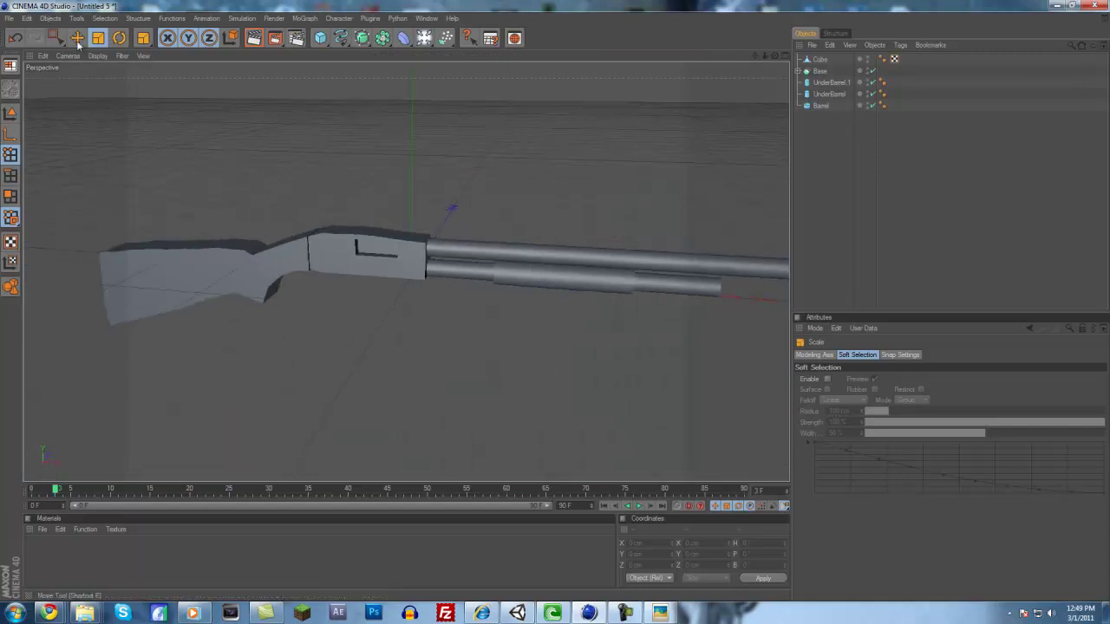
Reselect all of the stock's points and scale them along Z again to match the receiver's thickness
click(57, 37)
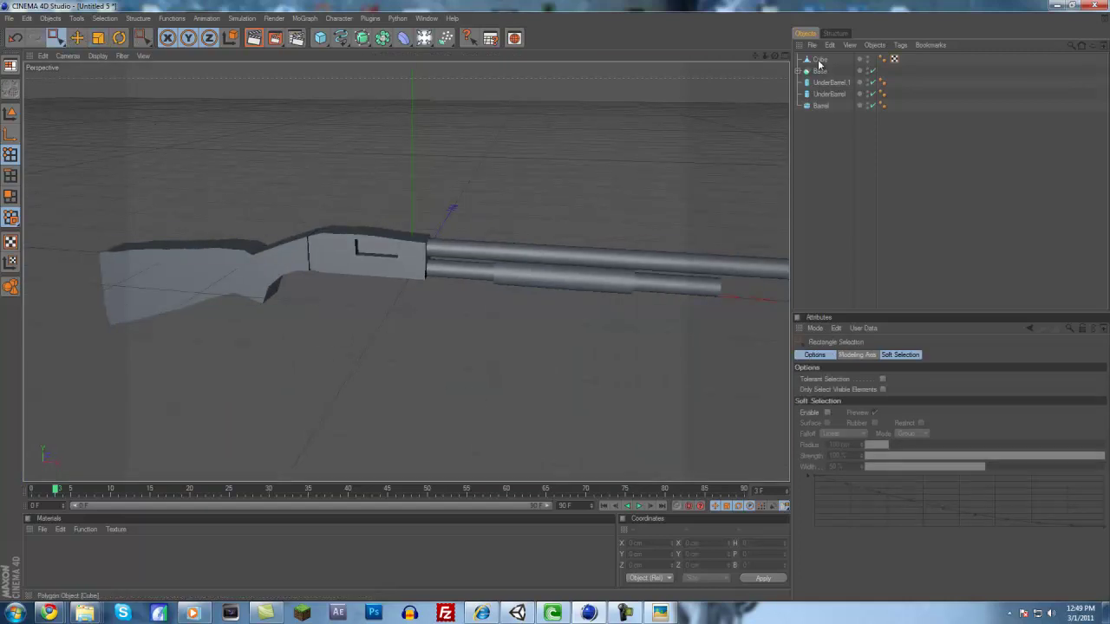
click(819, 60)
drag(501, 414, 54, 139)
alt+drag(563, 296, 551, 307)
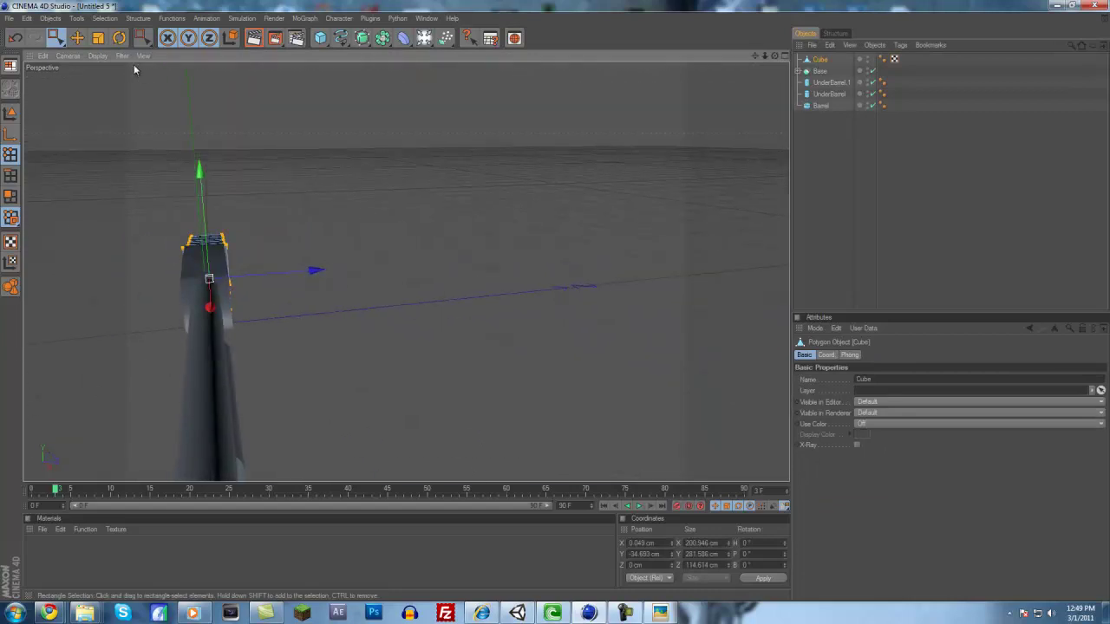
click(96, 40)
drag(300, 273, 555, 301)
Deselect the stock, render the whole shotgun from the side in the perspective view, and return to the four-view layout
click(833, 146)
alt+drag(430, 231, 556, 301)
scroll(404, 197, down, 4)
alt+middle_drag(354, 177, 573, 301)
click(254, 37)
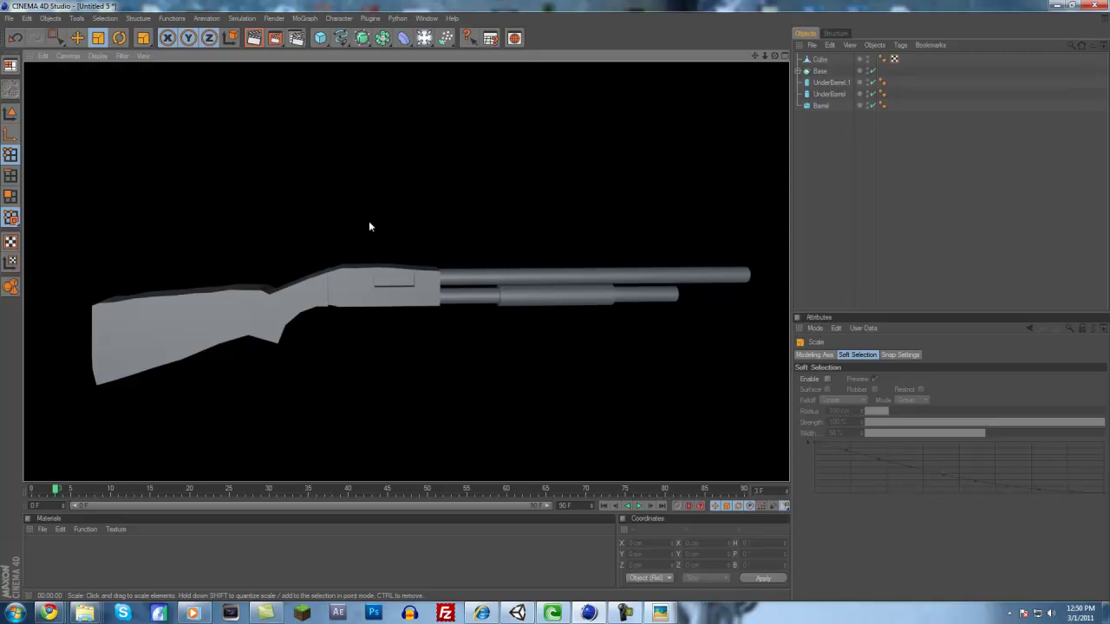
middle_click(472, 294)
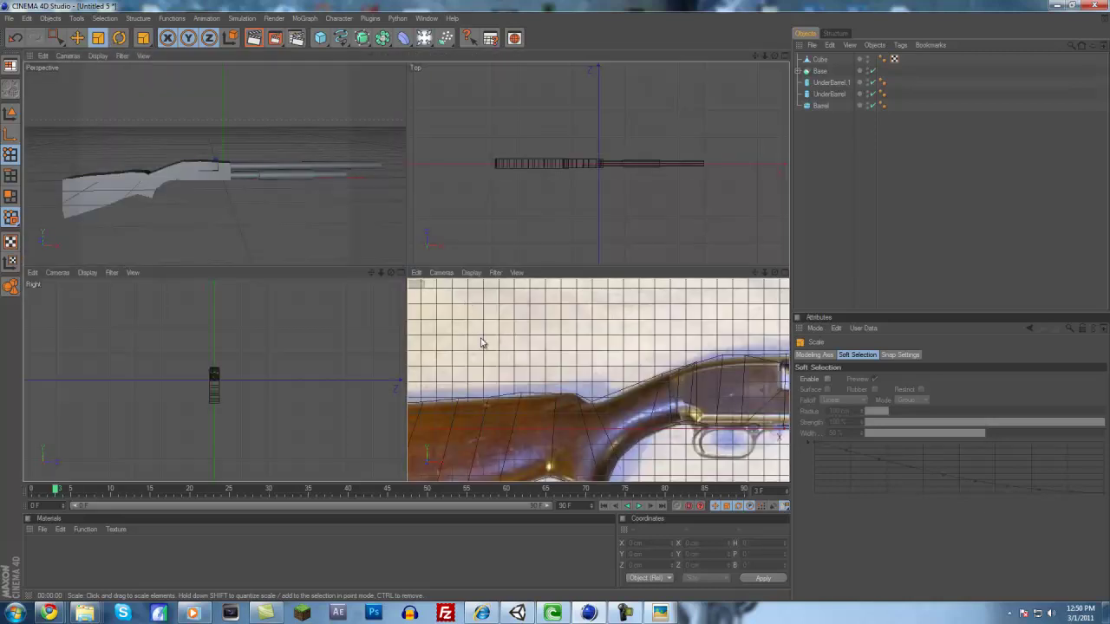
Rename the cube object that forms the stock as Stock
middle_click(481, 344)
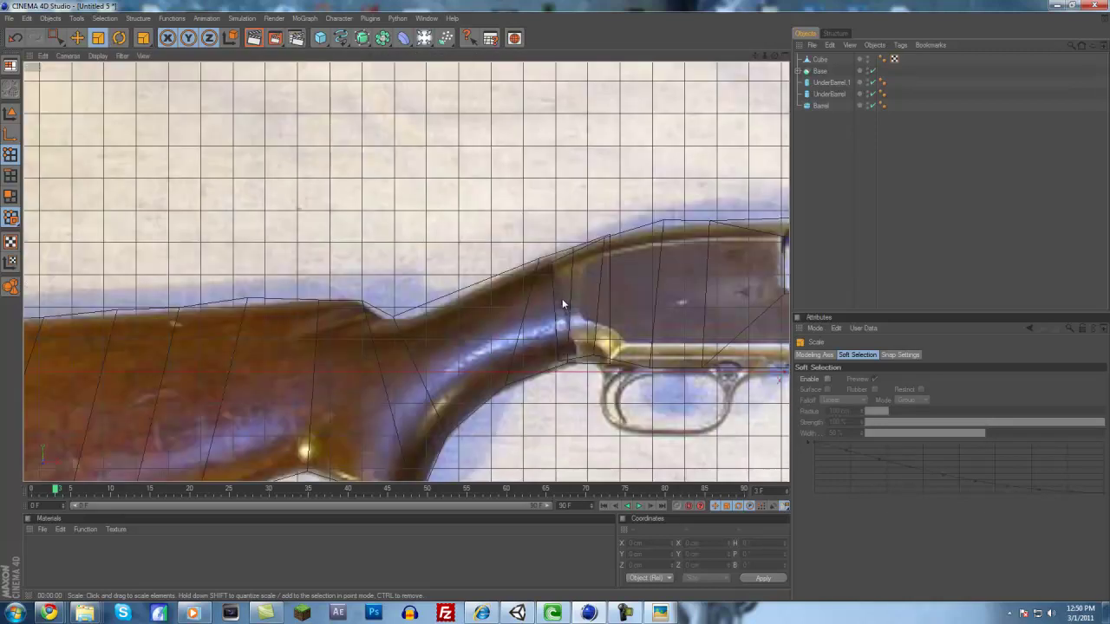
middle_click(561, 300)
middle_click(278, 215)
middle_click(300, 277)
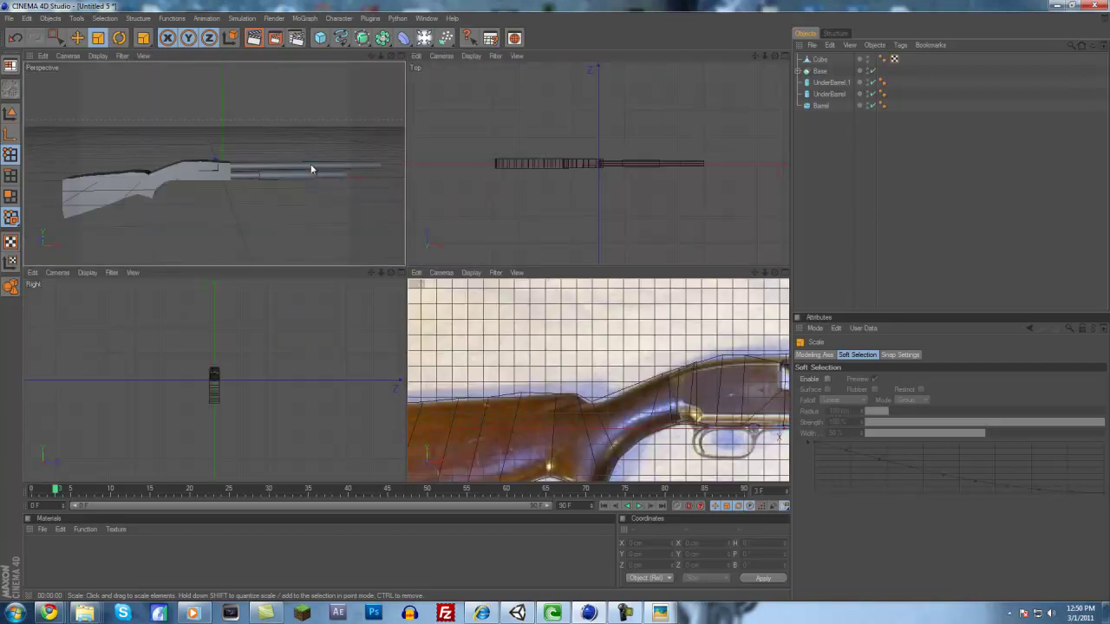
middle_click(600, 298)
alt+middle_drag(688, 404, 498, 275)
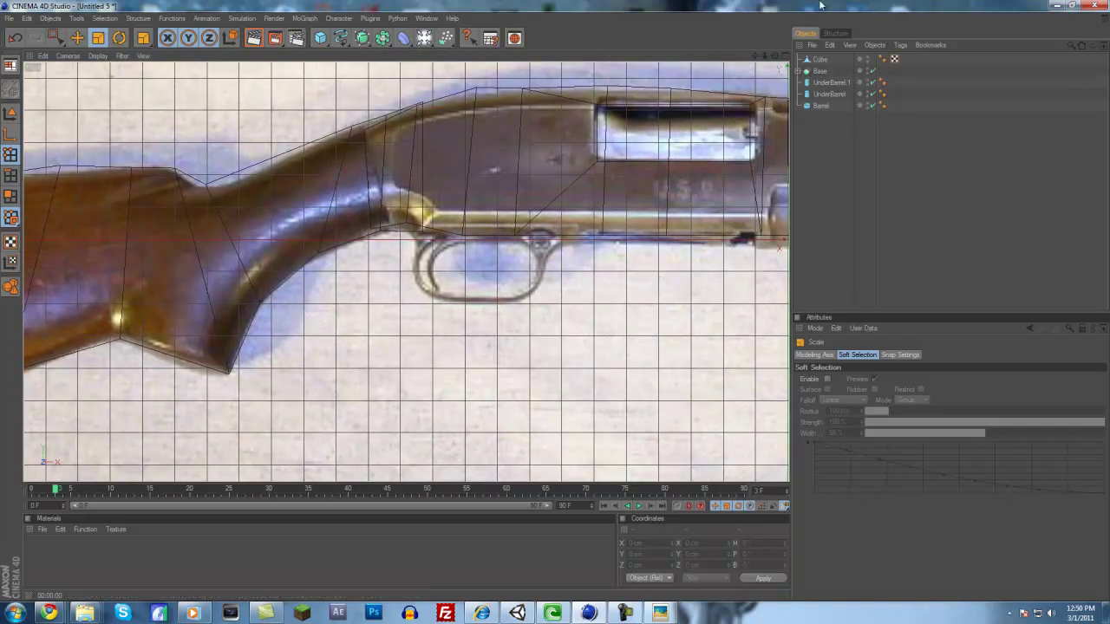
click(820, 59)
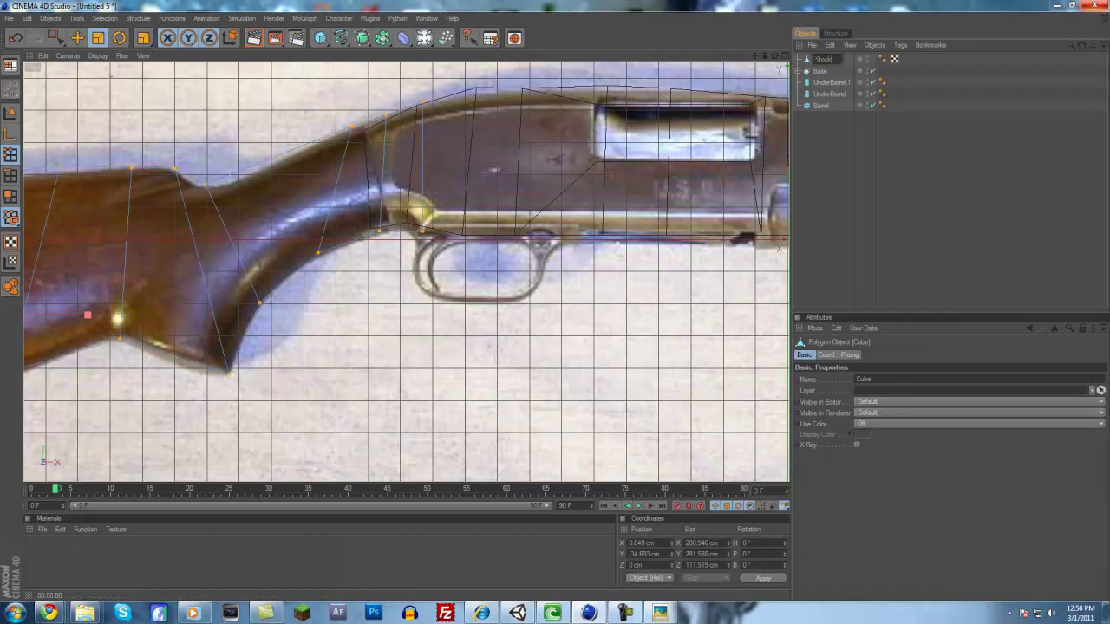
key(Return)
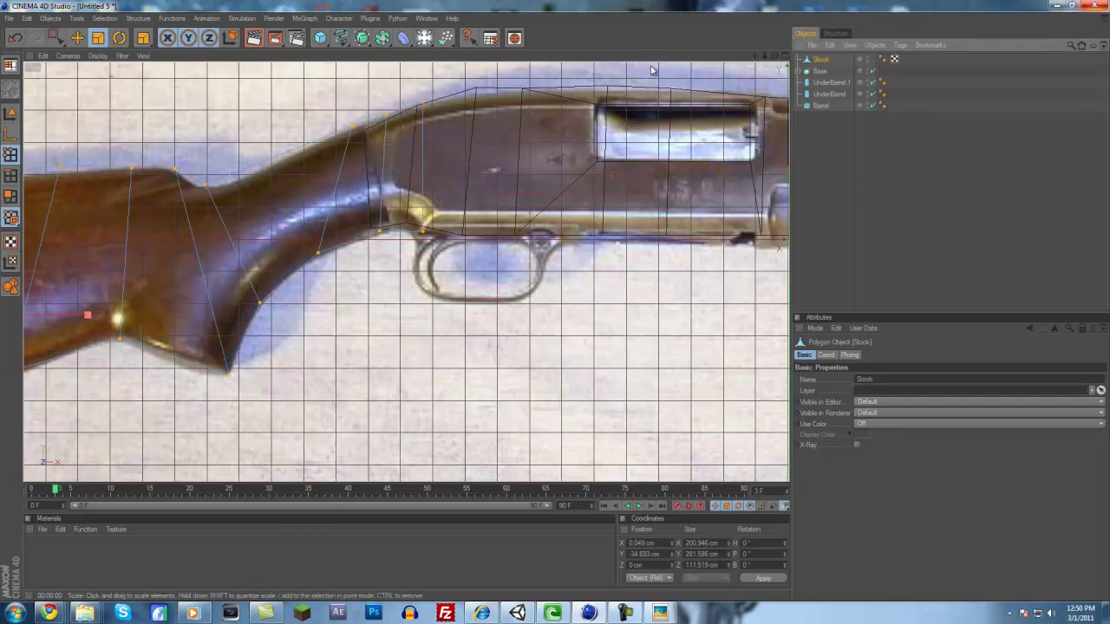
Add a polygon primitive for the trigger guard and make it editable
click(318, 39)
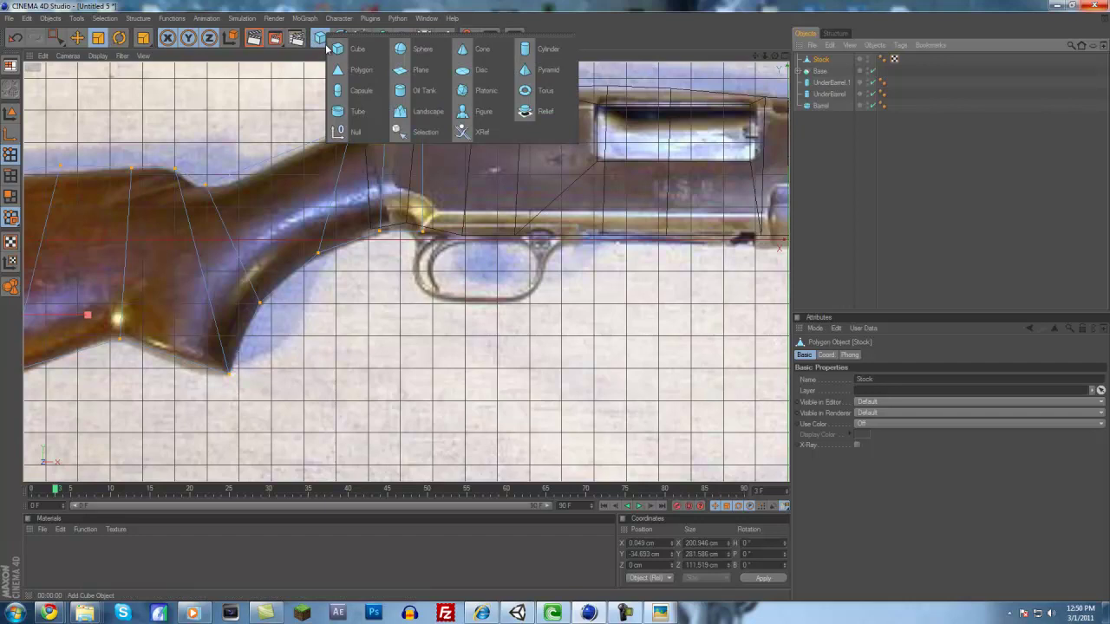
click(351, 69)
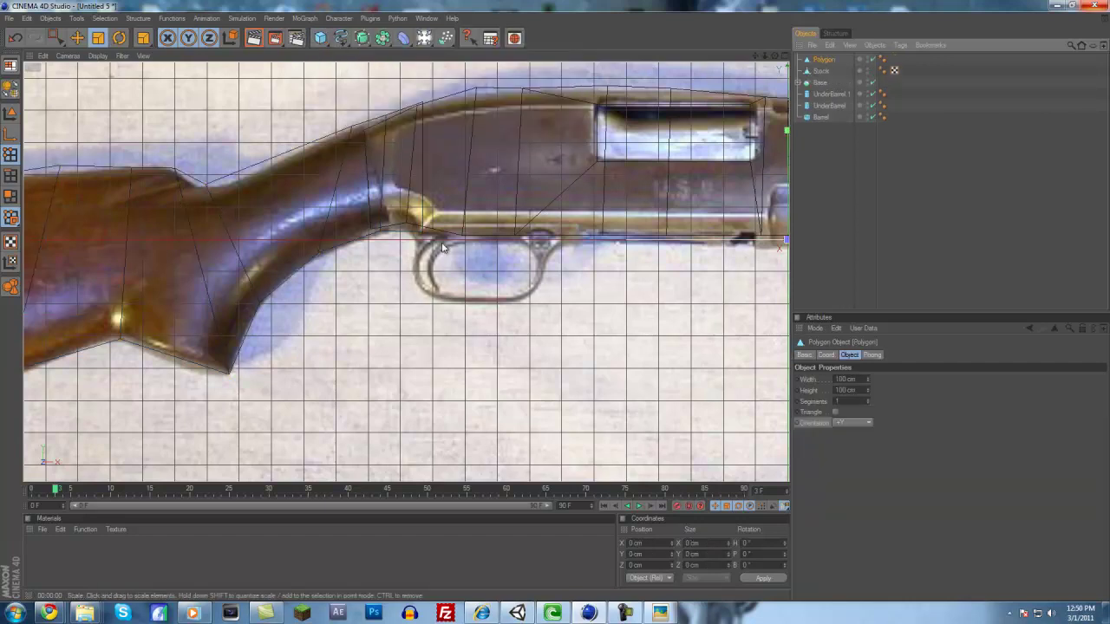
key(c)
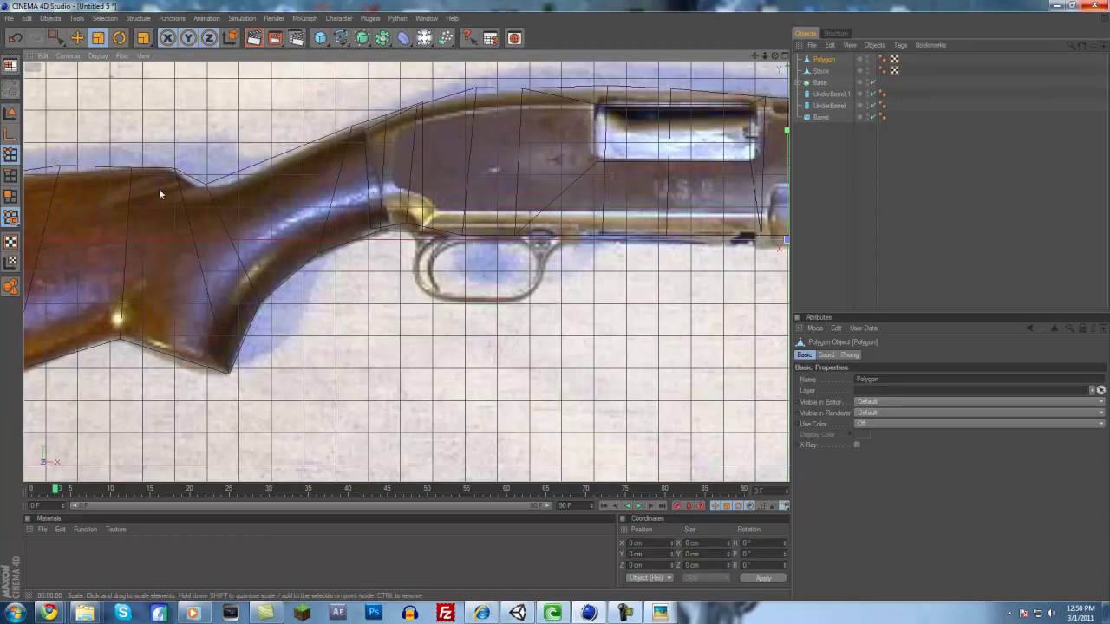
Add paired unconnected points in the front view along both edges of the trigger guard's rear curve in the photo
right_click(427, 289)
click(494, 322)
scroll(449, 293, up, 5)
scroll(449, 293, up, 3)
scroll(563, 312, up, 4)
alt+middle_drag(555, 304, 554, 309)
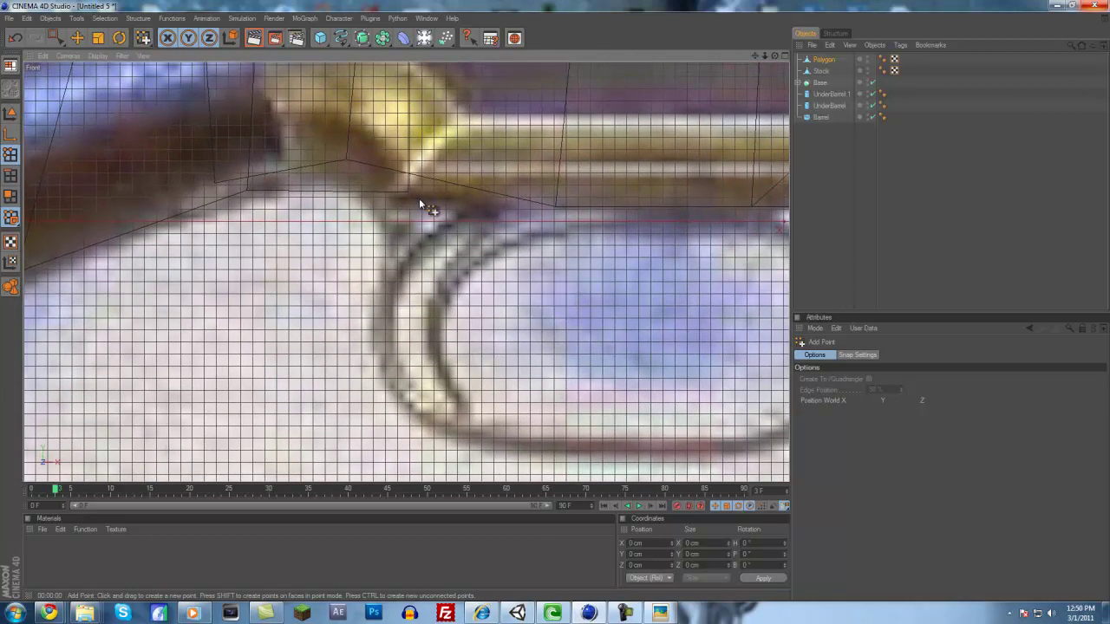
click(374, 210)
click(447, 226)
click(418, 256)
click(388, 258)
ctrl+click(394, 327)
ctrl+click(385, 379)
ctrl+click(411, 371)
ctrl+click(426, 424)
ctrl+click(434, 402)
Continue the paired points along the bottom bar of the trigger guard to the start of its front curve
alt+middle_drag(555, 302, 348, 220)
click(378, 355)
ctrl+click(415, 353)
ctrl+click(450, 372)
ctrl+click(449, 353)
click(494, 354)
click(535, 353)
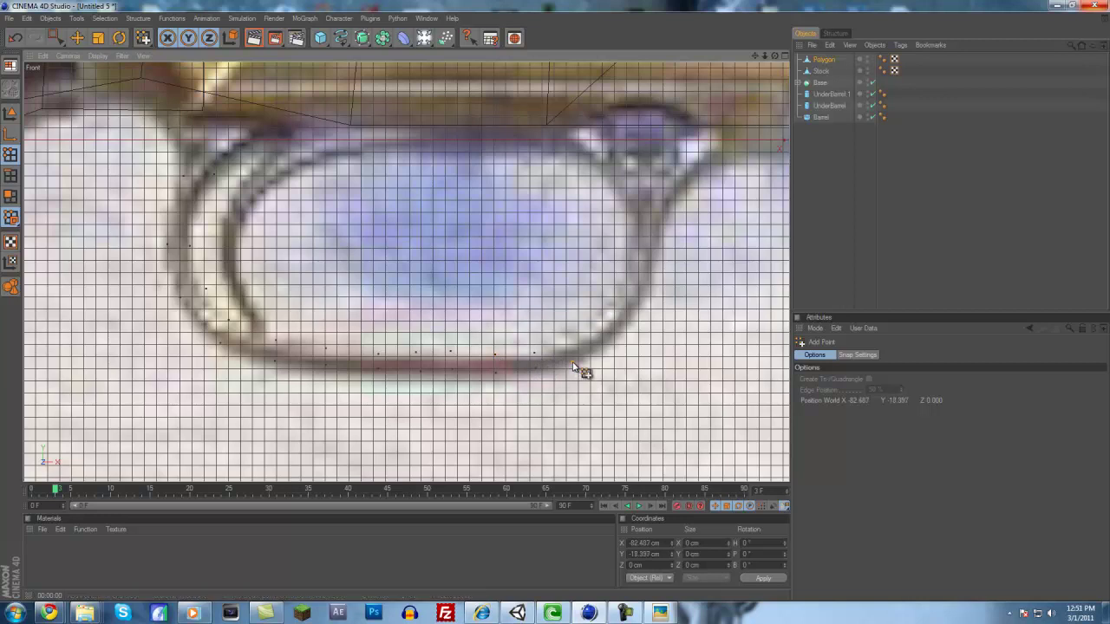
ctrl+click(562, 351)
ctrl+click(606, 347)
ctrl+click(591, 339)
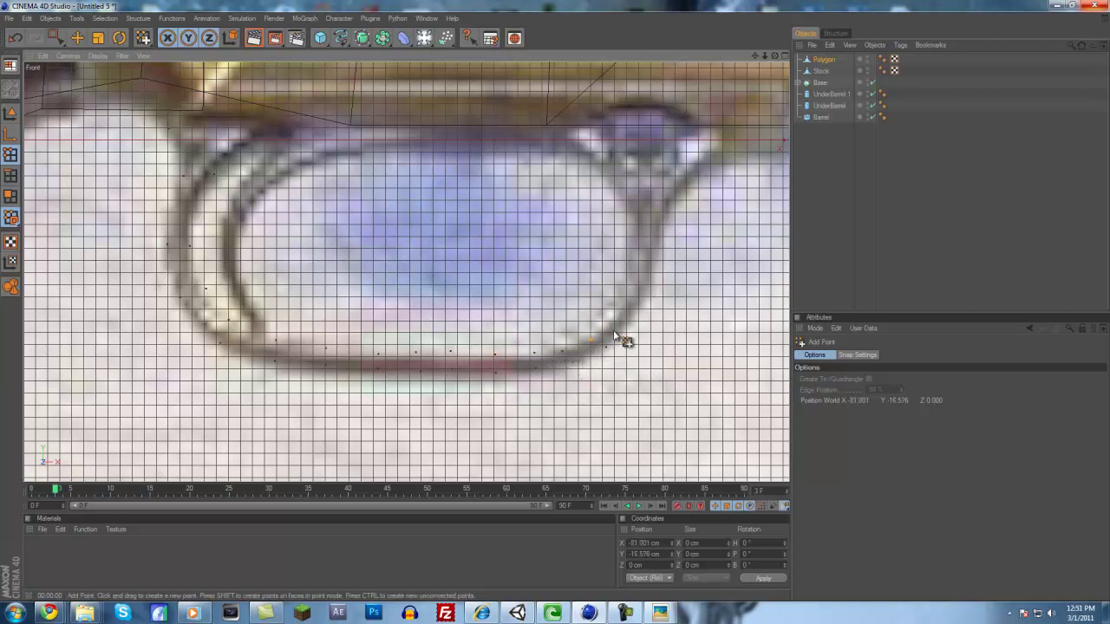
Place paired points up the trigger guard's front curve and around its flared mount at the receiver
ctrl+click(621, 326)
ctrl+click(617, 320)
ctrl+click(638, 305)
ctrl+click(626, 300)
ctrl+click(631, 284)
ctrl+click(652, 261)
ctrl+click(633, 261)
ctrl+click(664, 213)
click(634, 212)
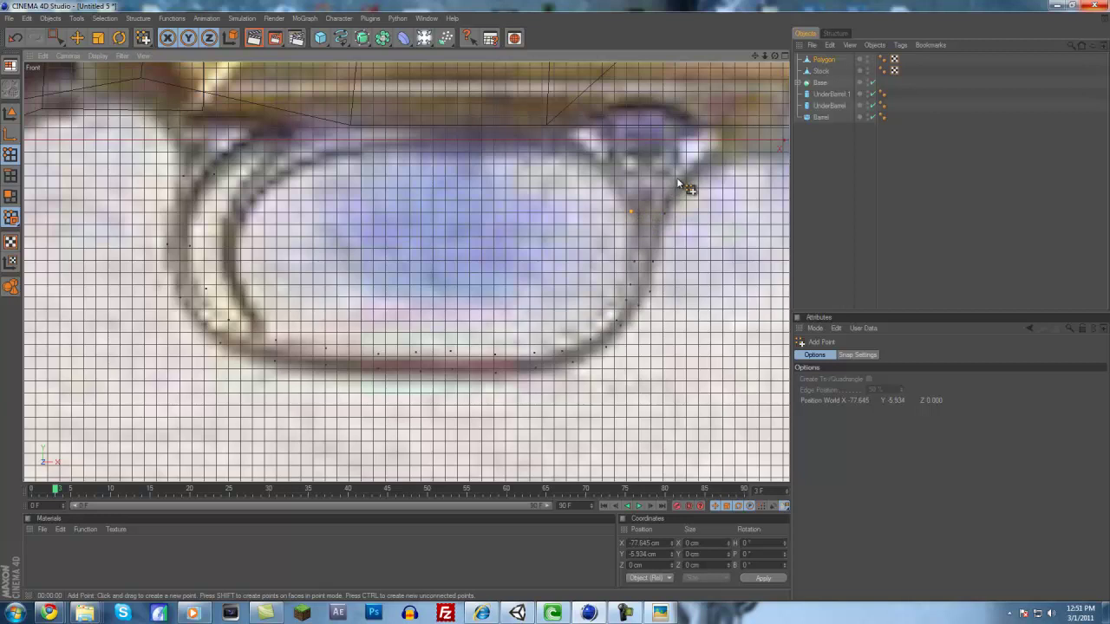
click(609, 176)
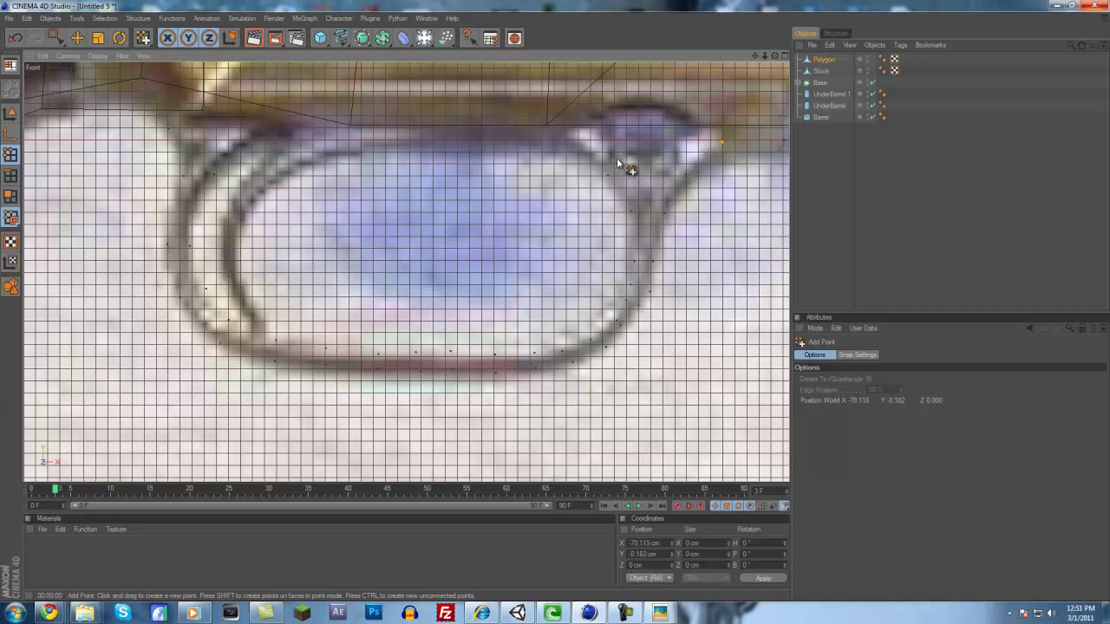
click(570, 141)
click(619, 106)
Bridge the point pairs down the trigger guard's rear leg and around its lower rear curve
right_click(222, 251)
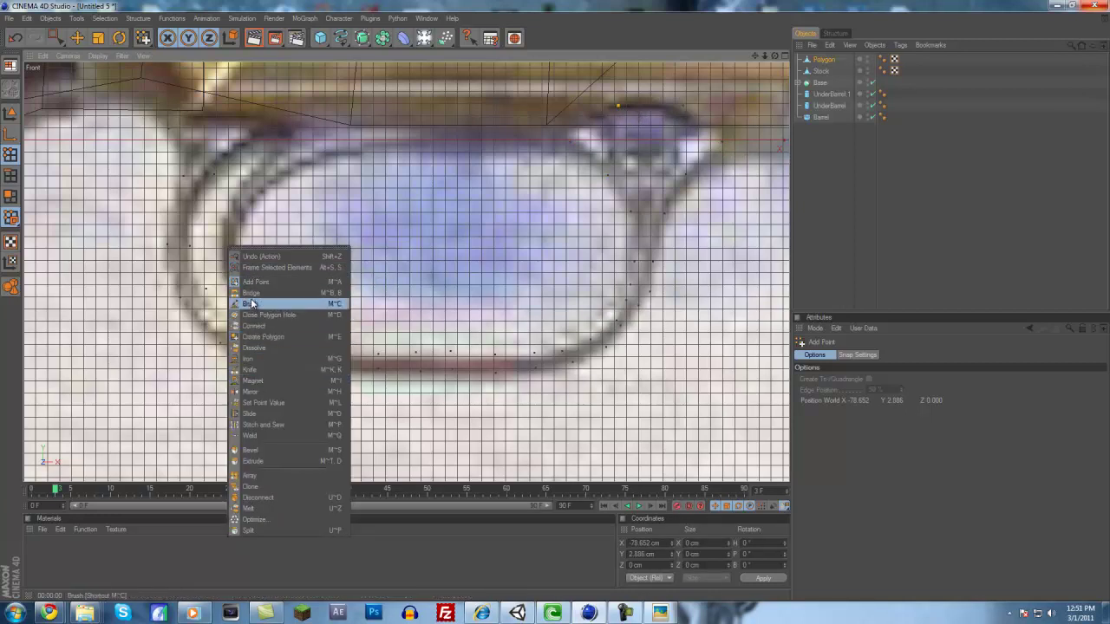
click(251, 293)
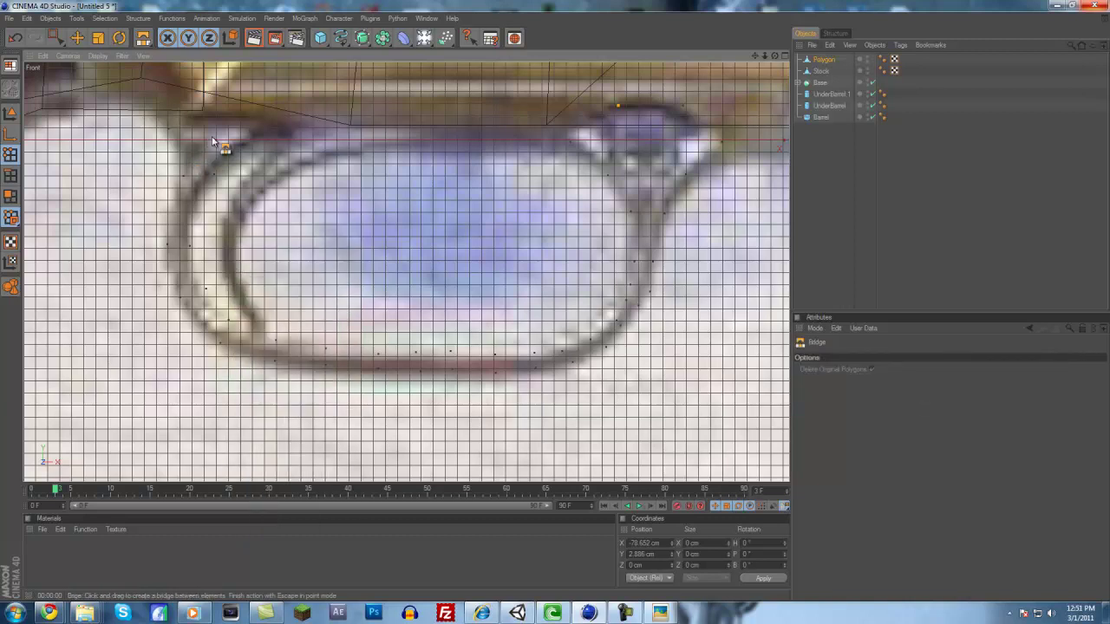
drag(170, 130, 227, 127)
drag(184, 176, 216, 175)
drag(168, 244, 191, 247)
drag(180, 297, 207, 290)
drag(220, 345, 229, 321)
Bridge the remaining point pairs along the guard's bottom bar and up the front leg to the flared mount
drag(276, 361, 324, 347)
drag(380, 370, 493, 354)
drag(538, 370, 633, 287)
click(663, 215)
click(633, 212)
click(684, 175)
click(608, 175)
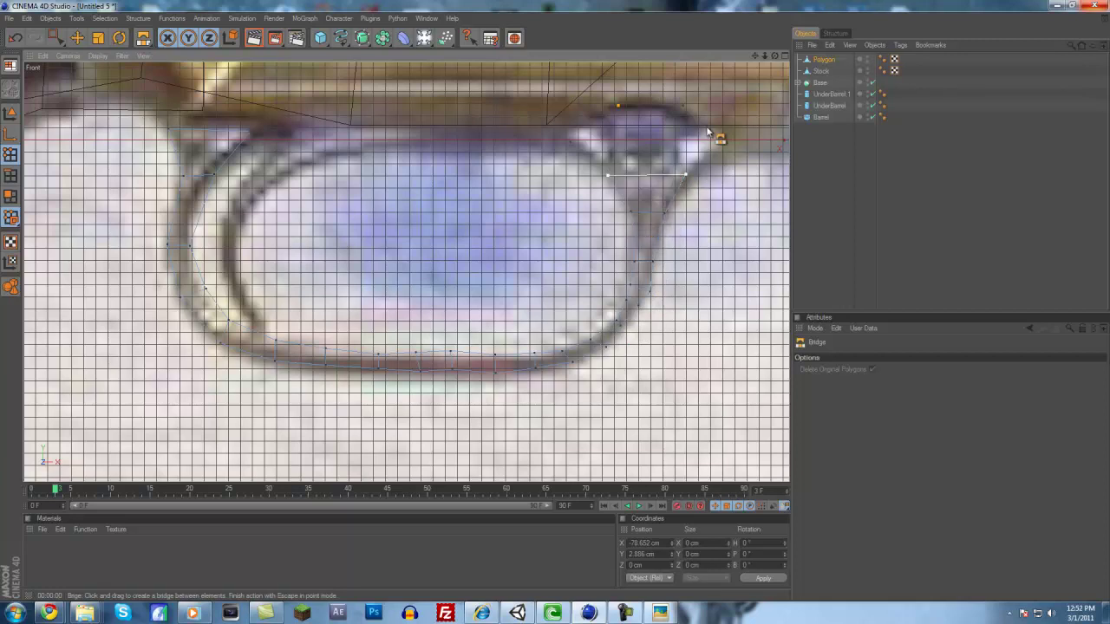
click(721, 141)
click(572, 142)
drag(680, 110, 625, 112)
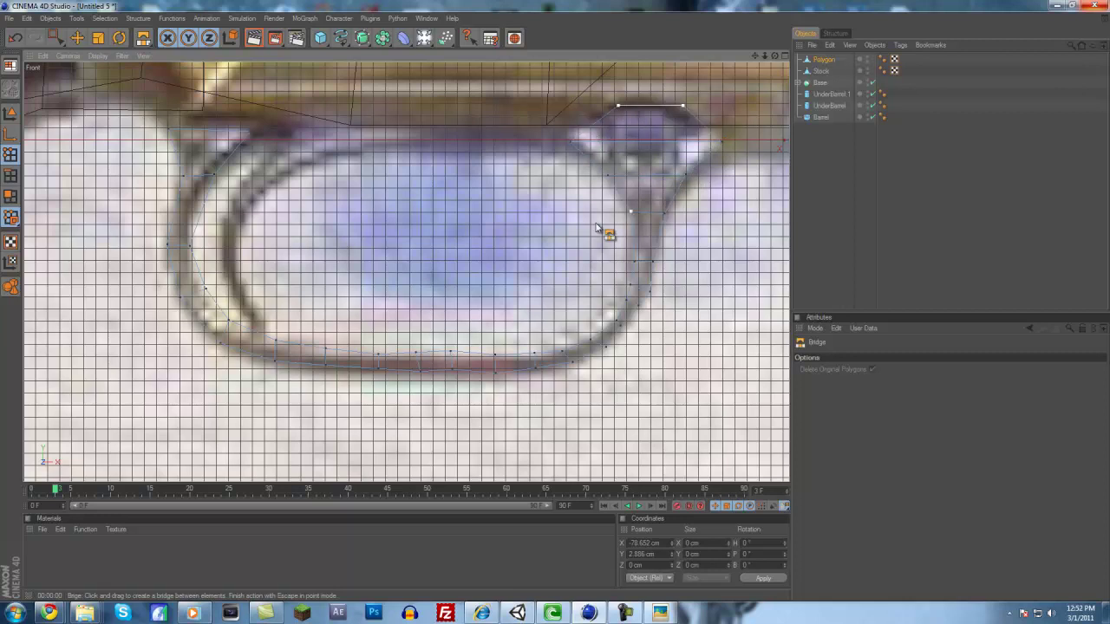
Delete the points of the original square polygon beneath the receiver in the perspective view
middle_click(596, 225)
middle_click(281, 214)
scroll(270, 215, up, 5)
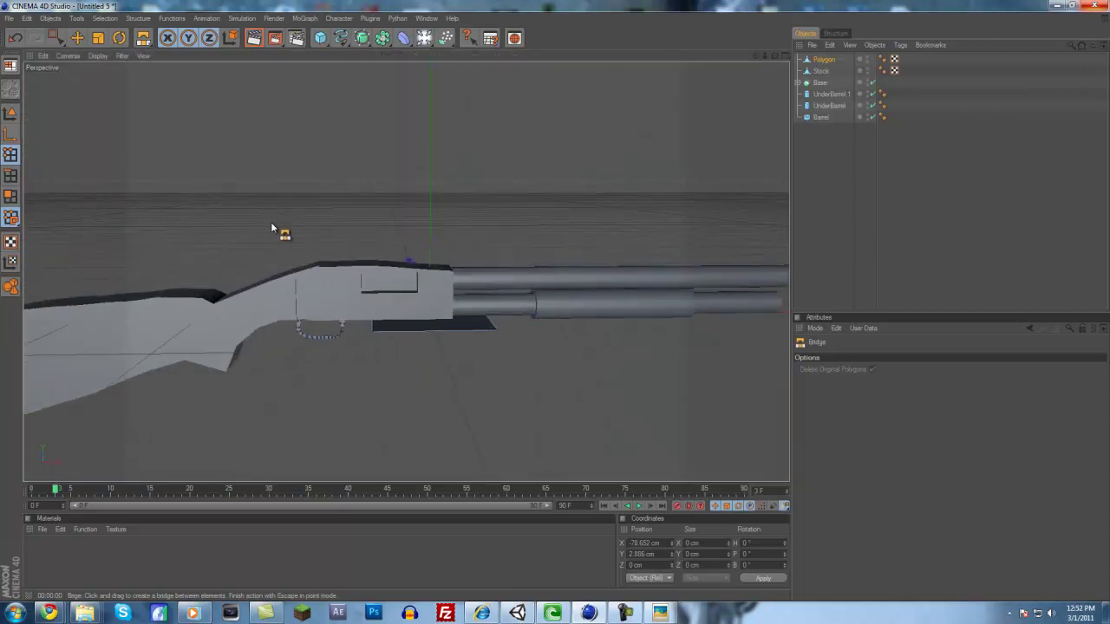
click(52, 38)
drag(601, 441, 344, 229)
key(Delete)
click(821, 178)
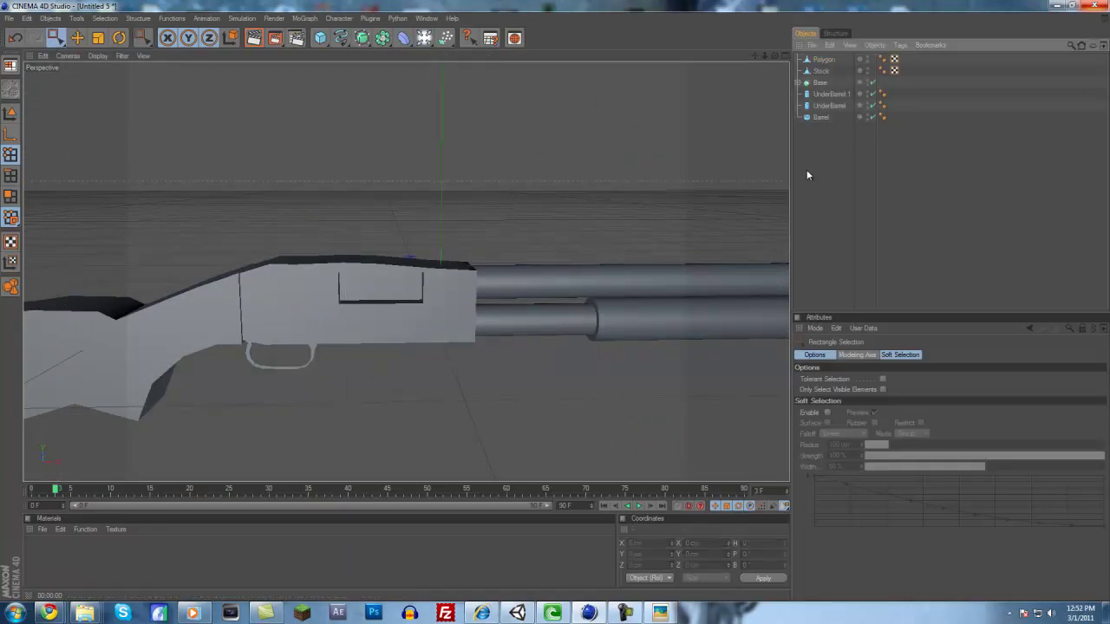
Duplicate the trigger guard strip and offset the copy about 8.2 cm along negative Z
click(833, 60)
alt+drag(555, 303, 292, 229)
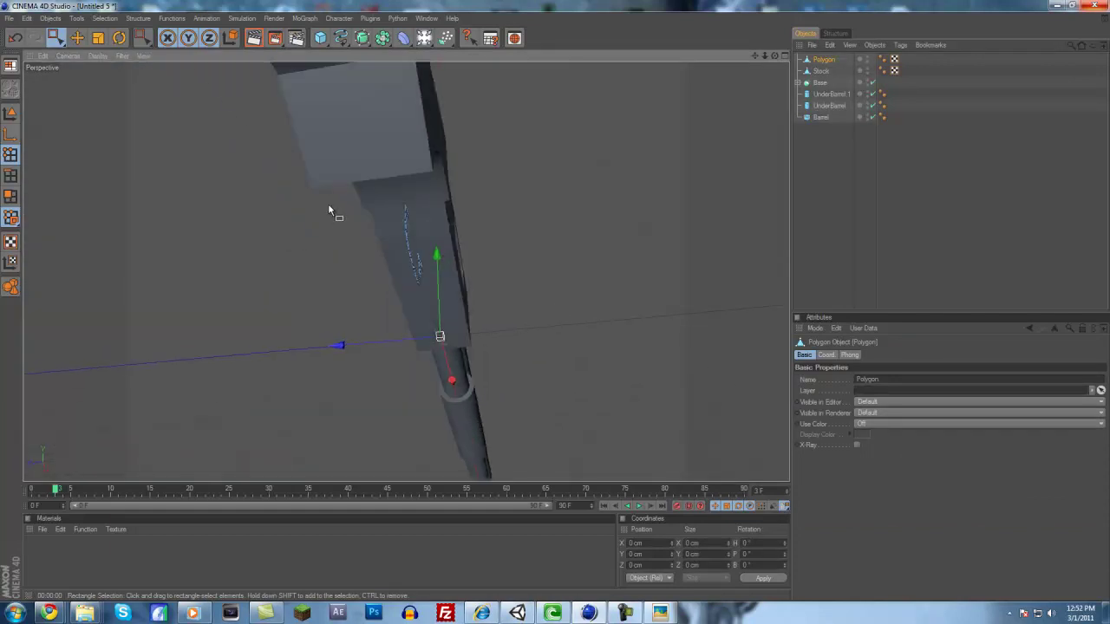
drag(590, 398, 257, 121)
ctrl+drag(312, 262, 555, 301)
scroll(311, 260, up, 6)
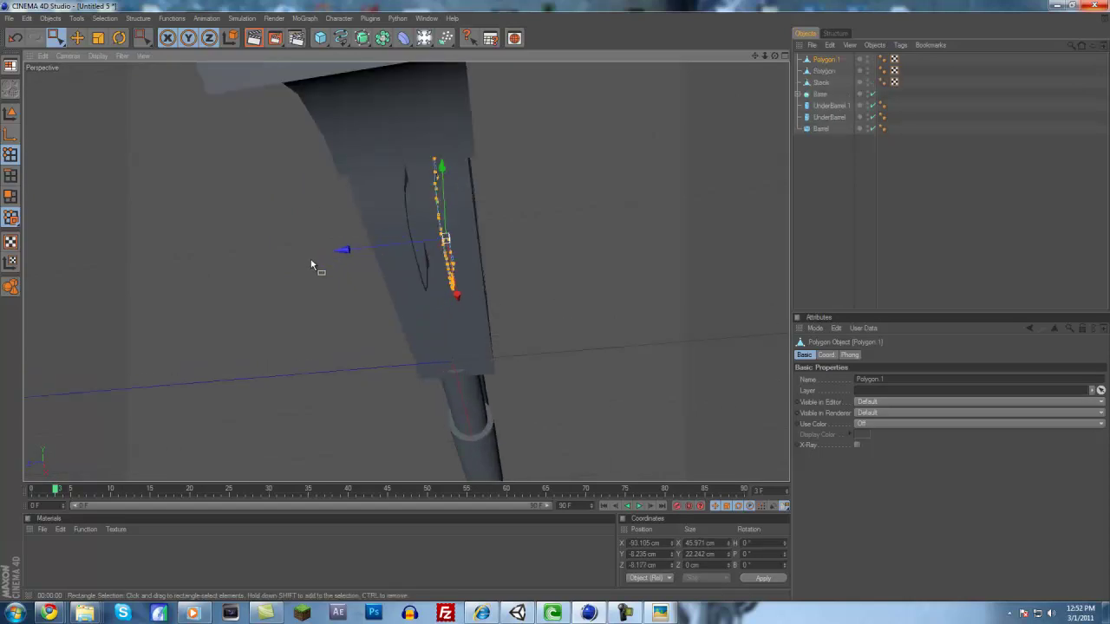
alt+drag(367, 215, 554, 295)
Merge the two trigger guard strips into a single object with Connect+Delete
click(825, 71)
click(827, 61)
ctrl+click(825, 71)
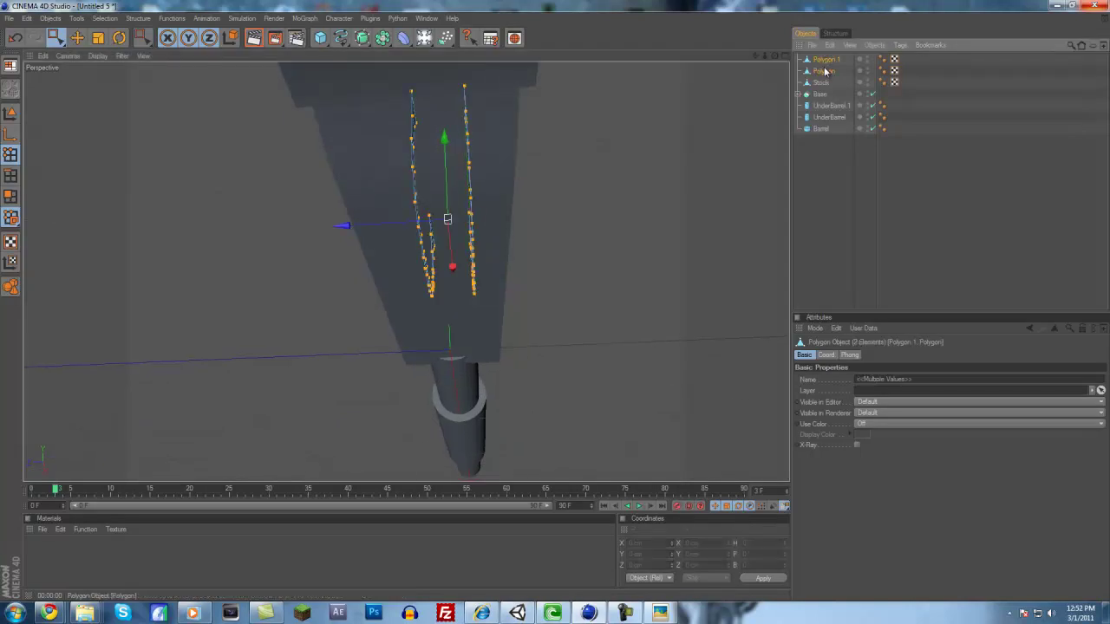
right_click(824, 71)
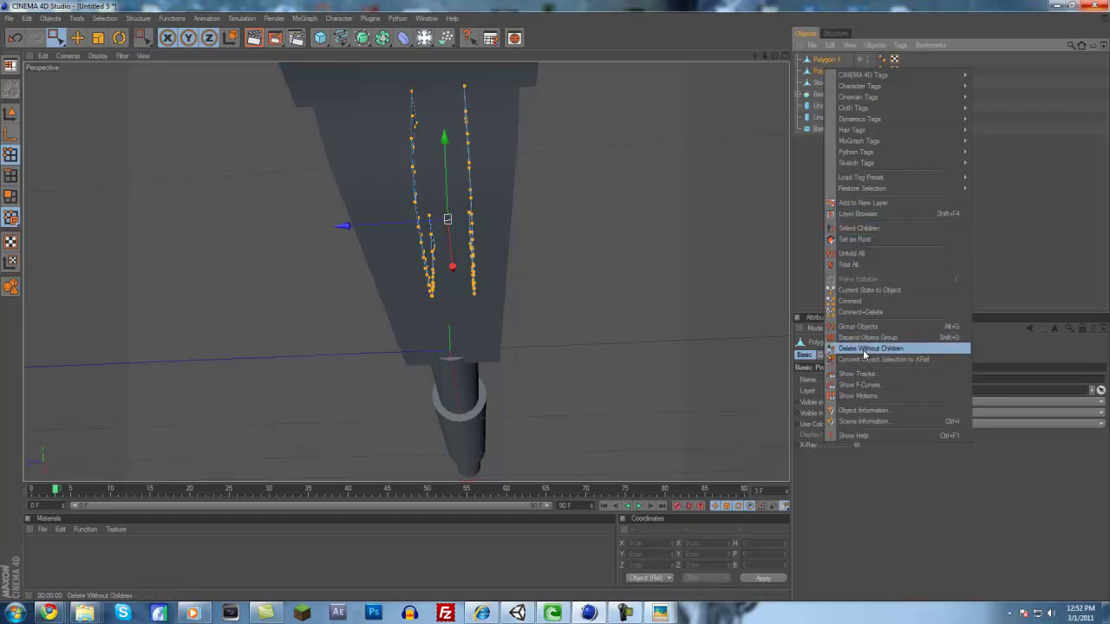
click(854, 312)
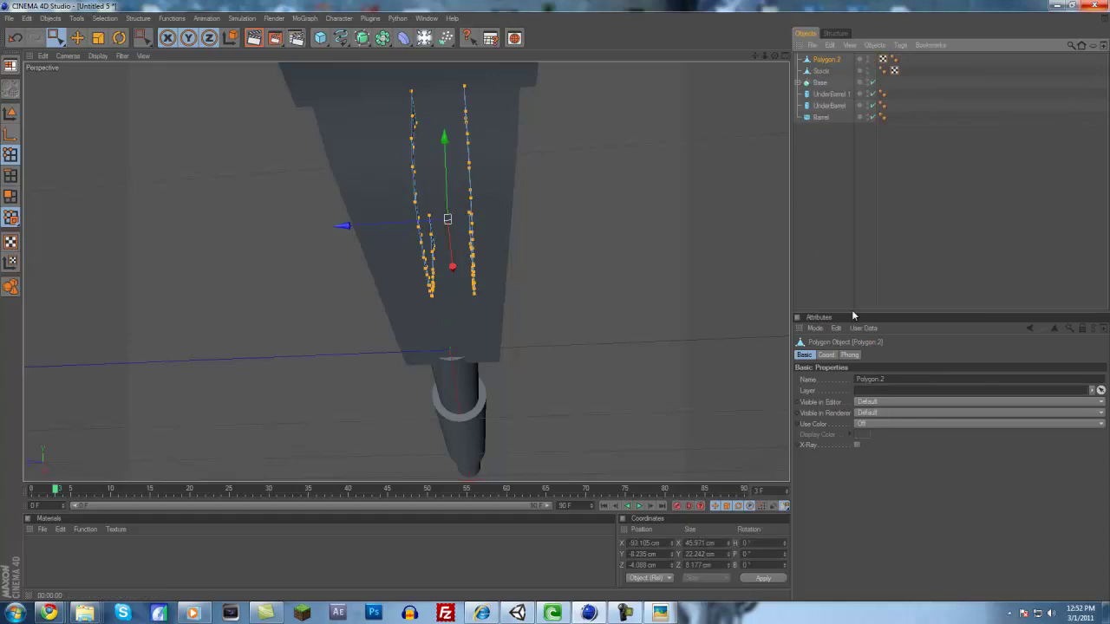
Bridge the two trigger guard strips with faces down the outer side of the rear leg
right_click(513, 189)
click(539, 227)
right_click(538, 194)
click(558, 247)
drag(442, 96, 466, 116)
alt+drag(556, 301, 555, 298)
drag(345, 209, 388, 206)
drag(351, 240, 421, 276)
mouse_move(543, 315)
alt+mouse_down()
mouse_move(555, 300)
mouse_move(555, 312)
alt+mouse_up()
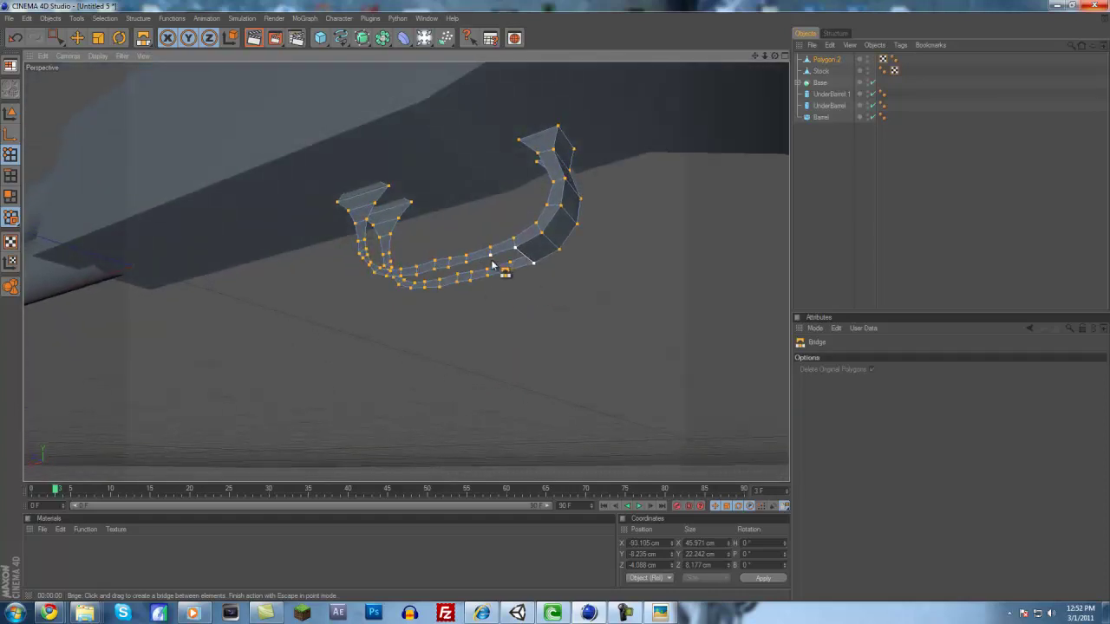
Bridge the two strips along the underside of the trigger guard's bottom bar
drag(506, 274, 445, 289)
alt+drag(570, 300, 555, 305)
drag(422, 248, 383, 281)
drag(387, 233, 362, 278)
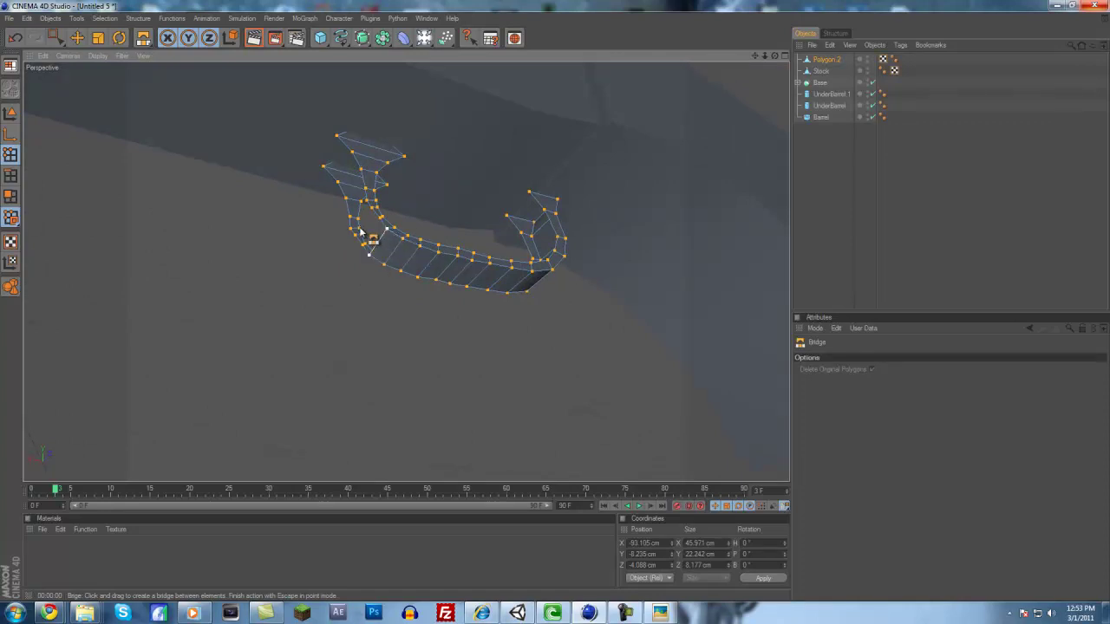
Bridge the outer faces around the guard's lower front curve and up its front leg to the flared mount
drag(379, 221, 356, 255)
drag(376, 213, 374, 218)
key(ctrl+z)
drag(373, 216, 354, 242)
alt+drag(363, 296, 556, 305)
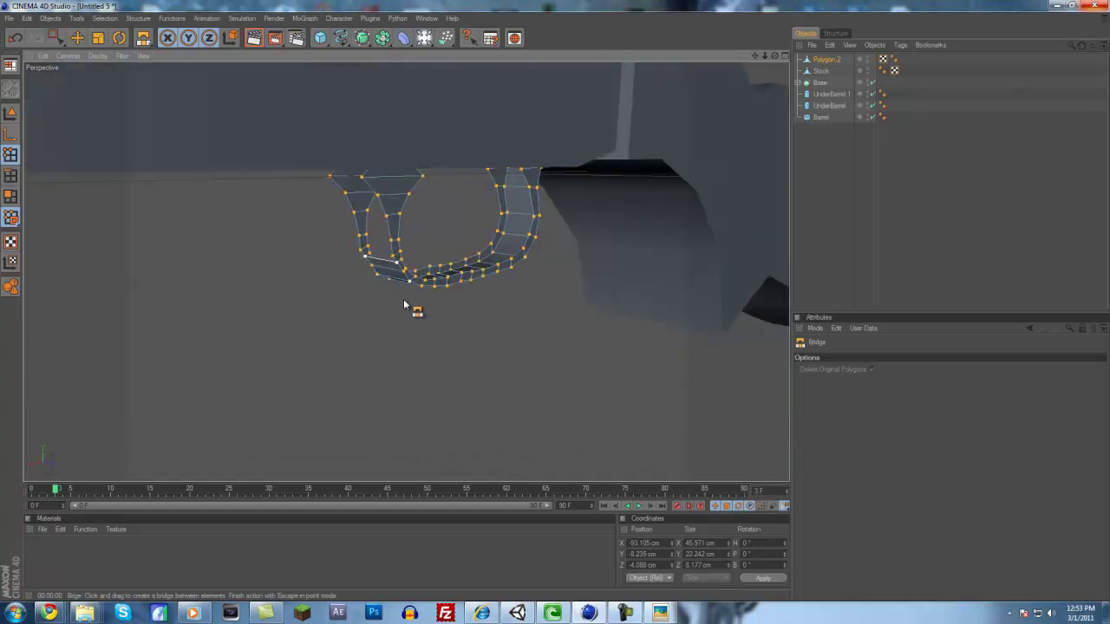
drag(394, 257, 330, 179)
alt+drag(555, 291, 555, 301)
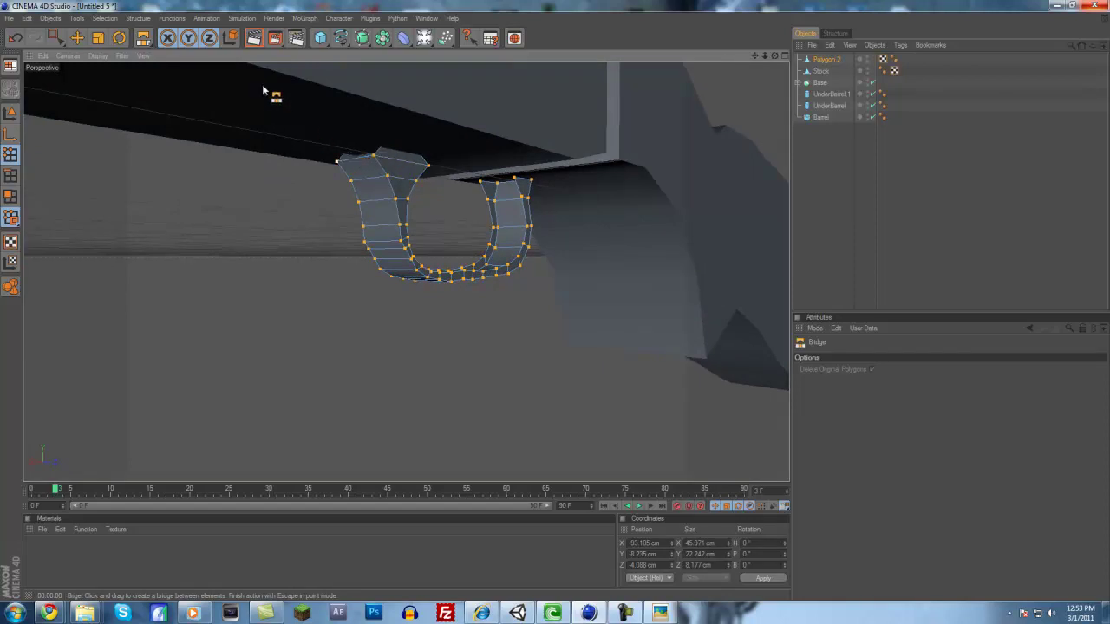
Lower the whole trigger guard to about Y -13.3 cm, clear of the receiver's underside
key(e)
drag(450, 121, 557, 314)
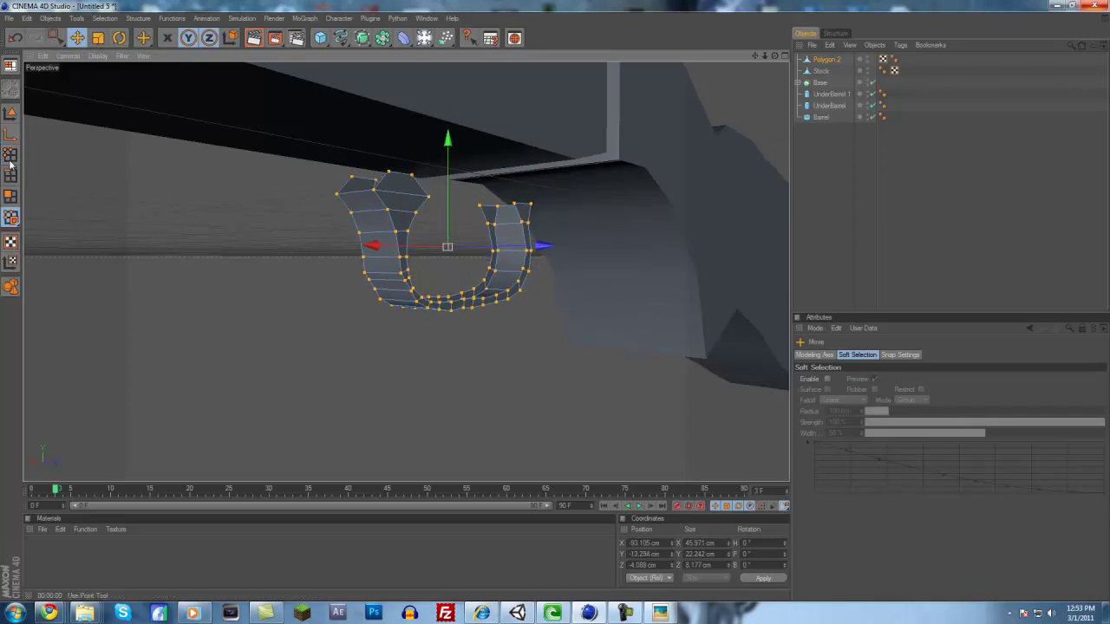
drag(386, 176, 555, 299)
key(ctrl+z)
Bridge the open faces between the two strips at the top of the guard's front mount
right_click(380, 325)
click(387, 357)
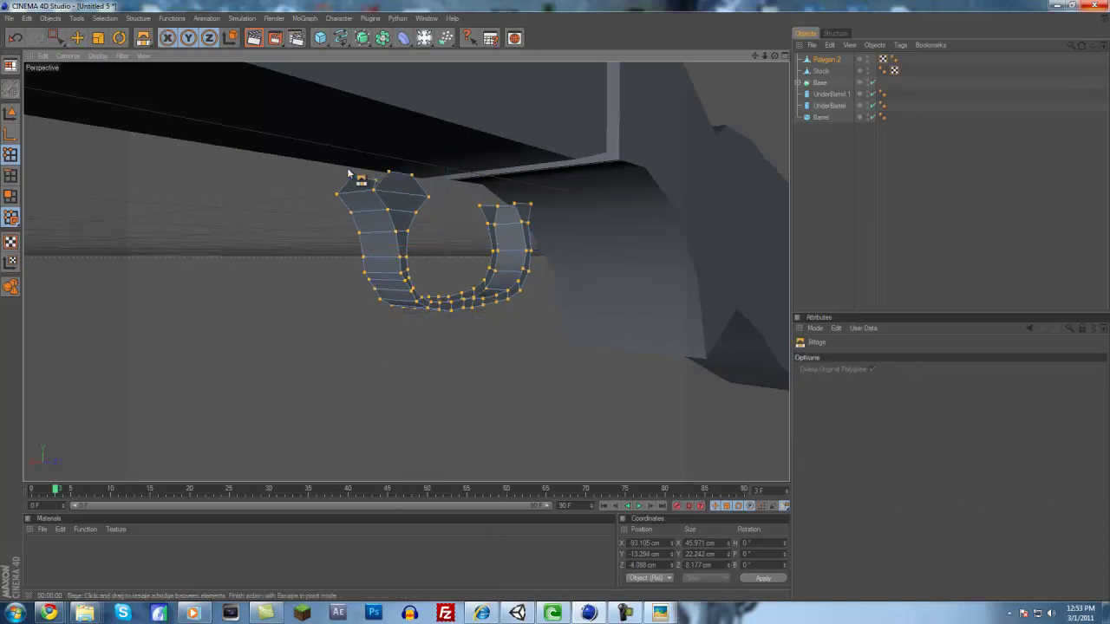
drag(389, 176, 555, 302)
alt+drag(427, 202, 555, 302)
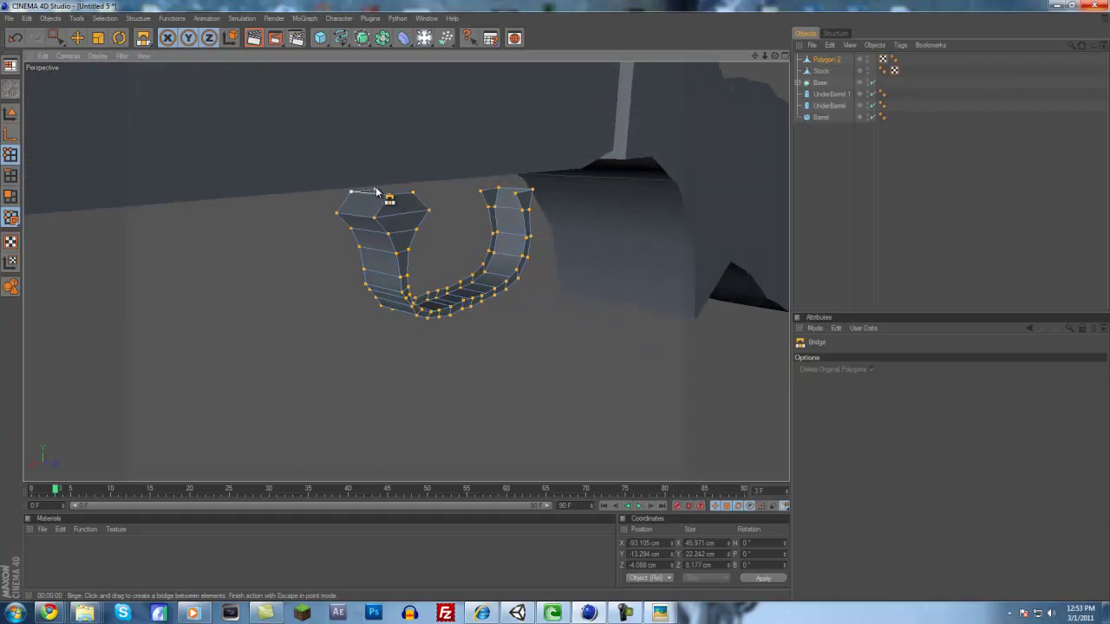
drag(395, 196, 414, 193)
alt+drag(430, 202, 555, 300)
Undo the latest bridges at the guard's flared mount and the downward move of the guard
alt+drag(363, 228, 379, 225)
alt+drag(505, 148, 469, 156)
key(ctrl+z)
key(ctrl+z)
key(ctrl+z)
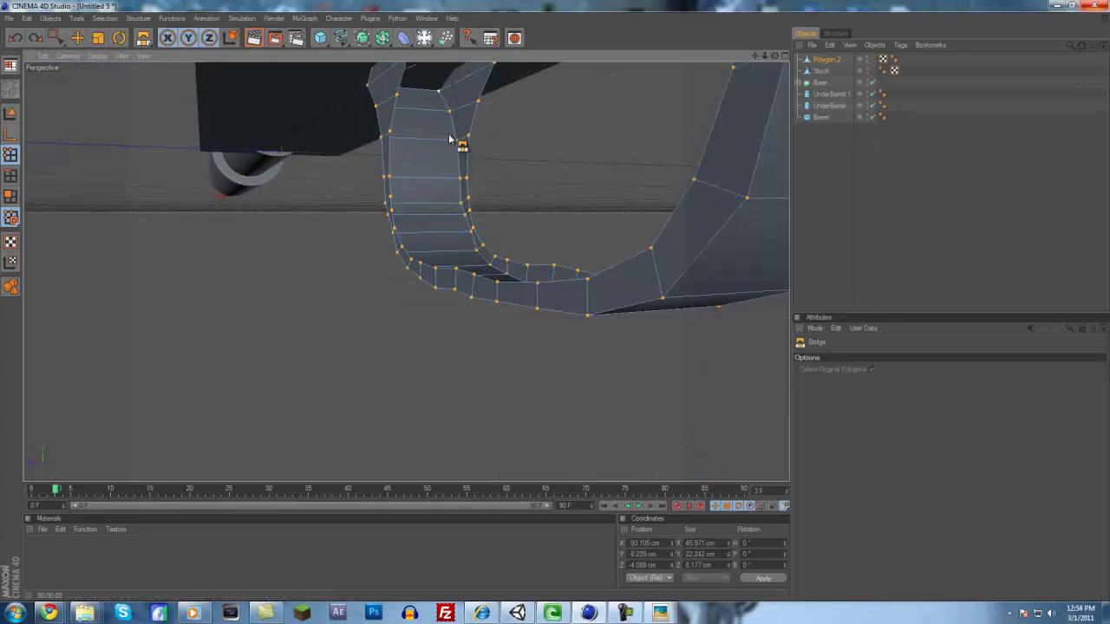
alt+drag(442, 139, 442, 132)
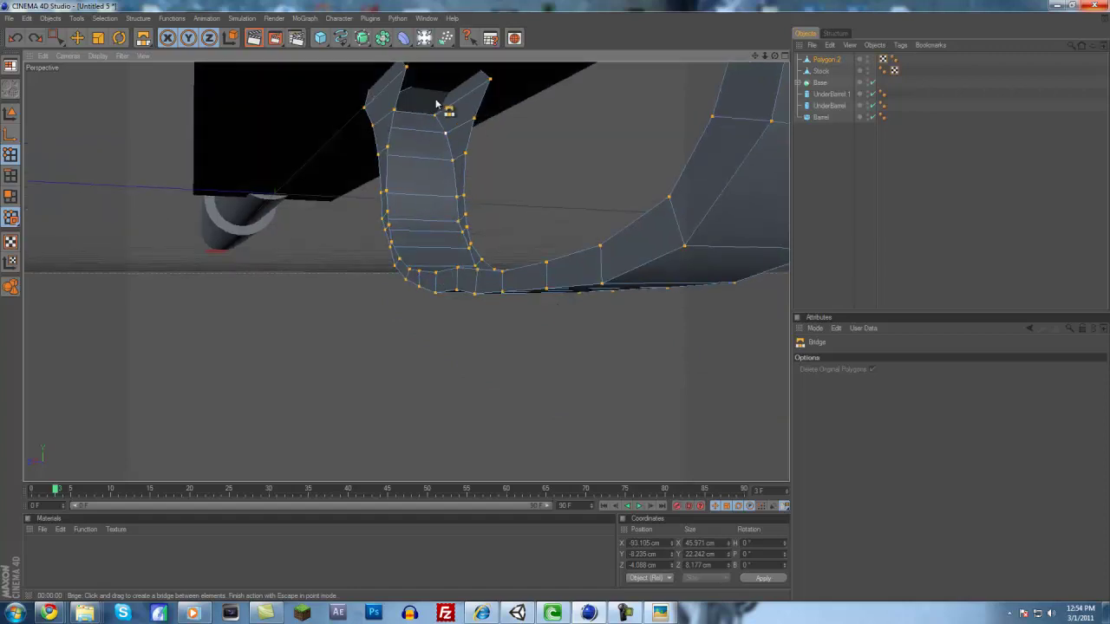
key(ctrl+z)
key(ctrl+z)
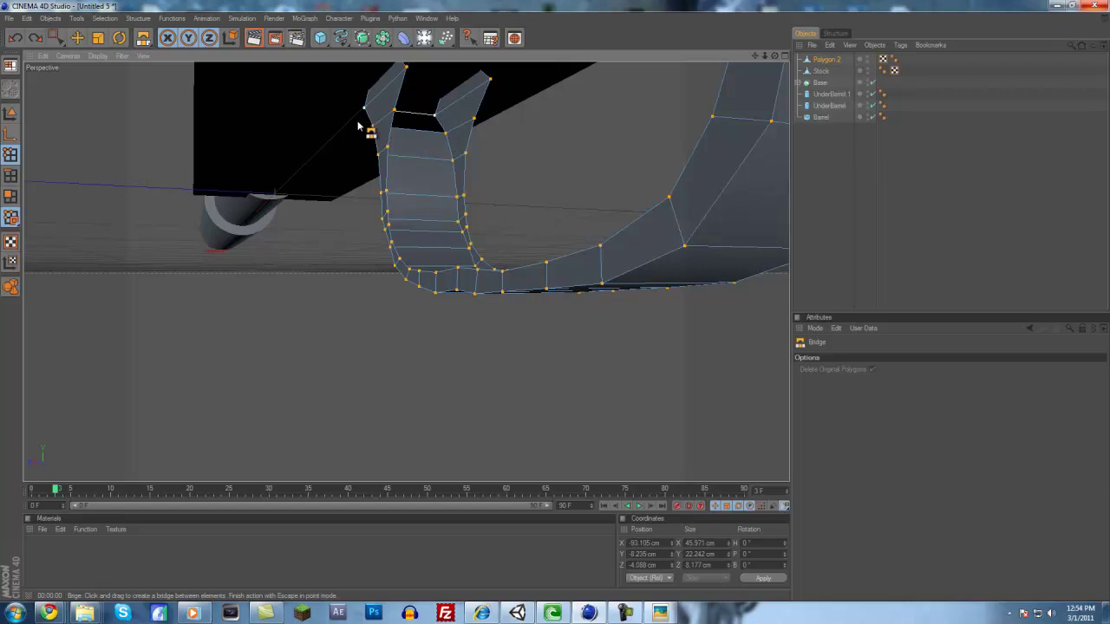
key(ctrl+z)
Bridge the open faces between the two strips on the inner side of the guard's flared front mount
drag(446, 132, 365, 117)
key(w)
drag(443, 104, 342, 93)
key(w)
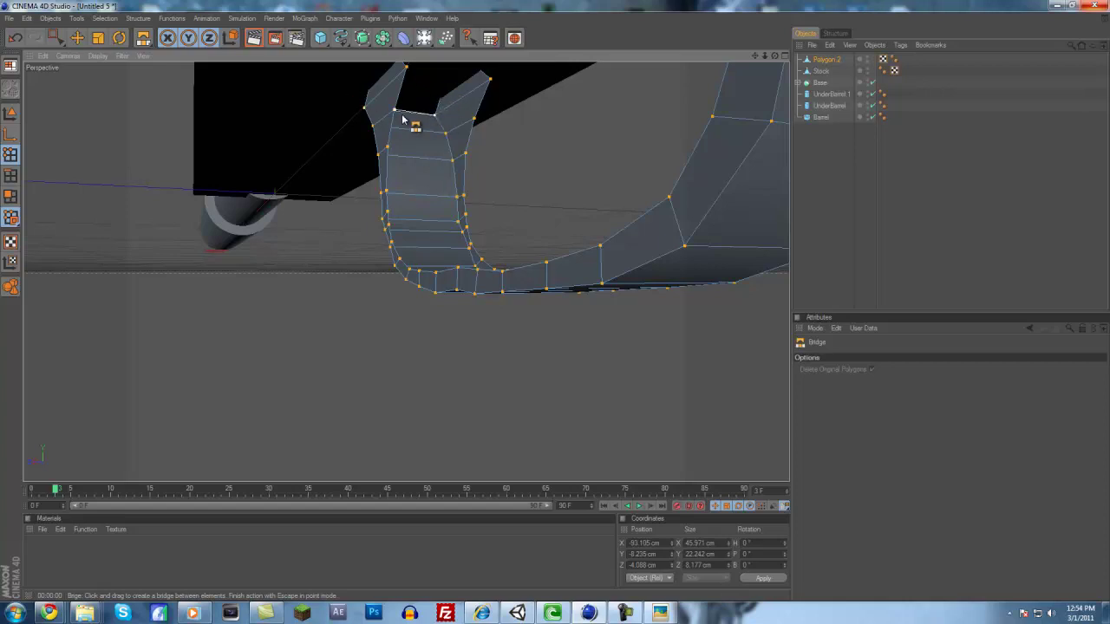
Lower the whole trigger guard to about Y -11.7 cm, clear of the receiver's underside
alt+drag(539, 297, 360, 134)
key(e)
drag(469, 86, 468, 115)
Bridge the remaining outer and top faces of the guard's flared front mount with the Bridge tool
right_click(331, 174)
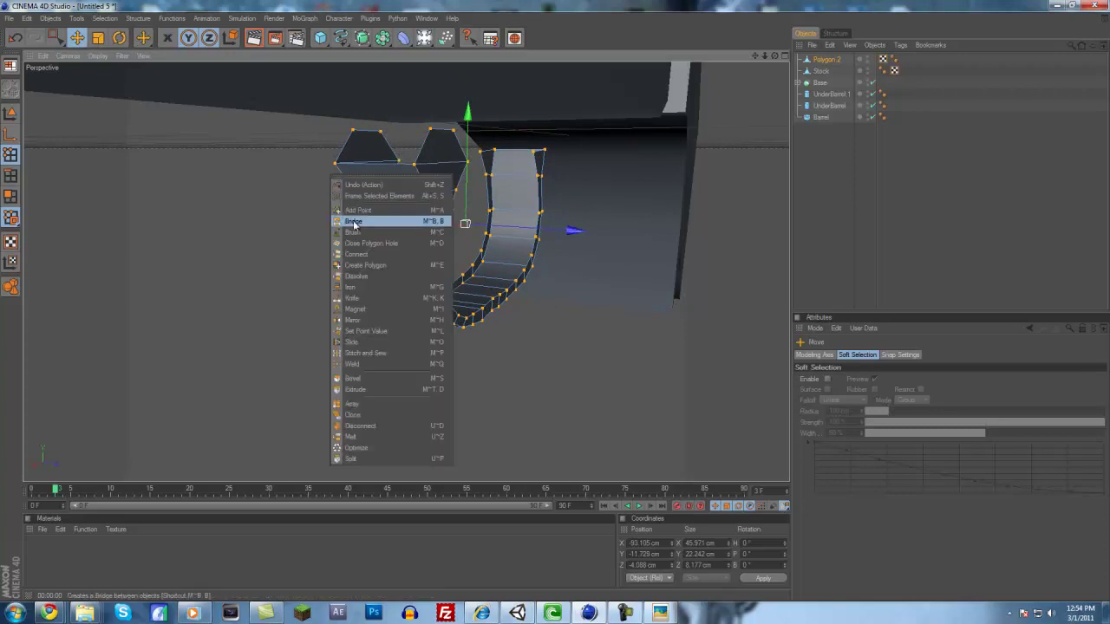
click(351, 224)
drag(347, 177, 422, 174)
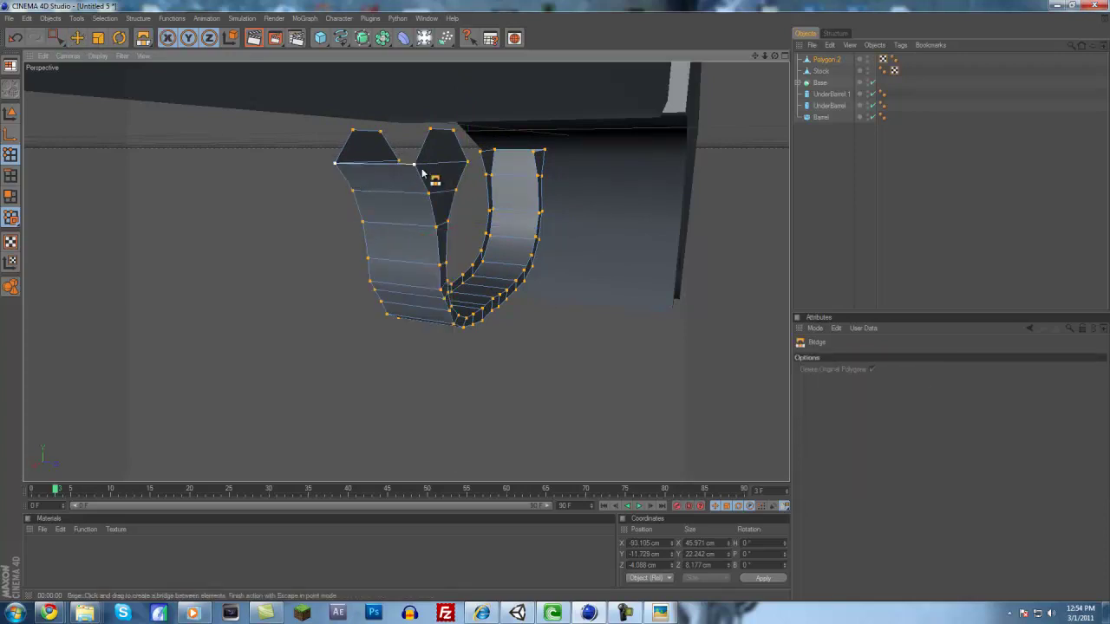
drag(347, 128, 422, 130)
mouse_move(554, 299)
alt+mouse_down()
mouse_move(571, 301)
mouse_move(559, 302)
alt+mouse_up()
drag(394, 130, 358, 135)
drag(412, 158, 554, 305)
Bridge the open faces between the two strips up the guard's rear leg to its mount
drag(571, 266, 627, 227)
drag(581, 180, 620, 186)
drag(566, 156, 612, 160)
alt+drag(579, 278, 560, 305)
Try bridging the upper faces of the guard's rear mount, and undo the misplaced bridges
drag(613, 165, 590, 171)
drag(665, 170, 649, 179)
key(ctrl+z)
key(ctrl+z)
alt+drag(600, 243, 553, 317)
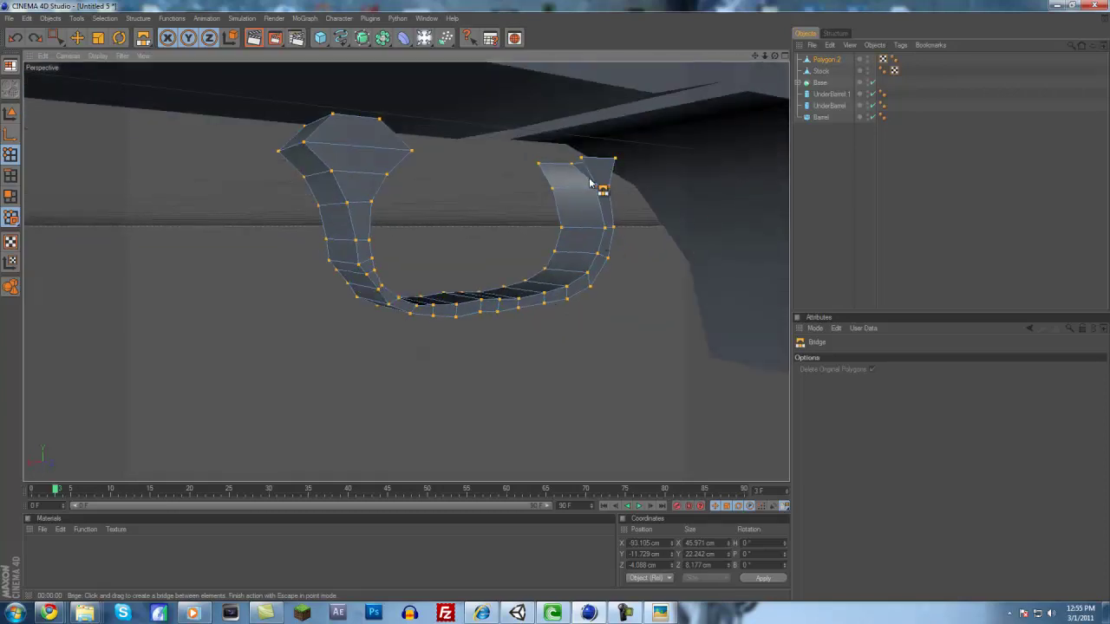
key(ctrl+z)
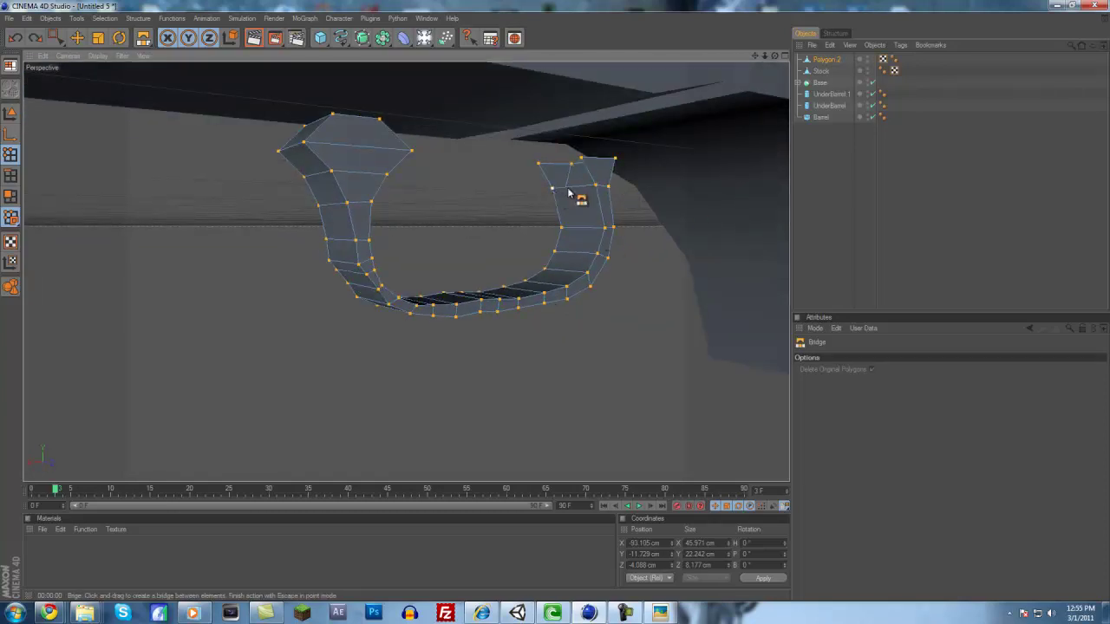
Bridge the open faces at the top of the guard's rear mount
drag(537, 166, 558, 303)
alt+drag(578, 167, 556, 300)
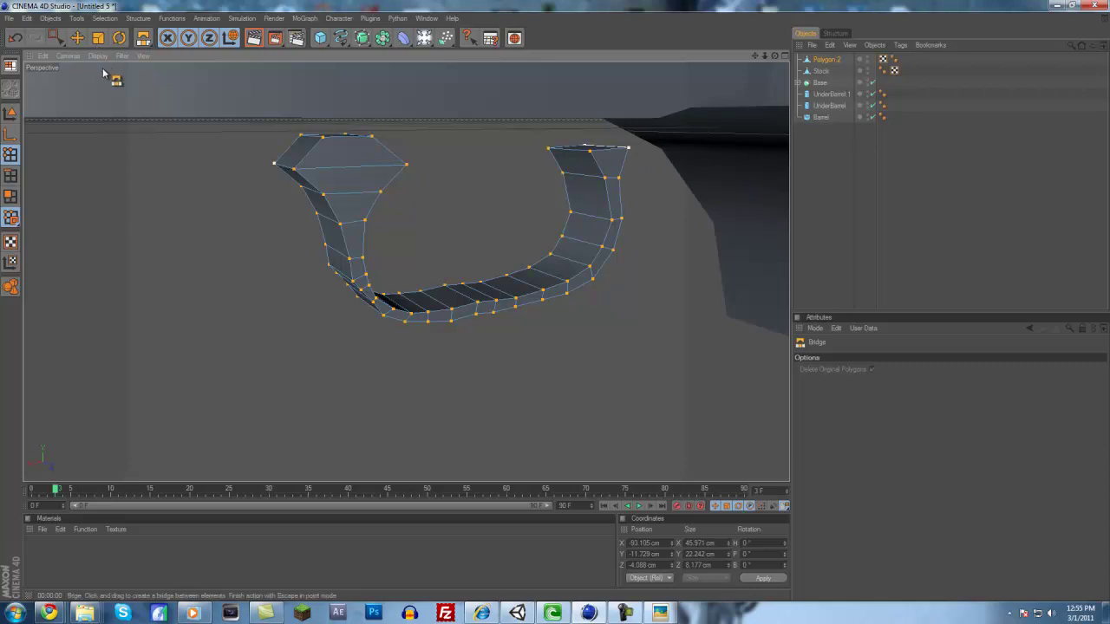
Raise the whole trigger guard to about Y -8.5 cm, fitting it to the reference photo under the receiver
click(77, 39)
scroll(461, 163, down, 4)
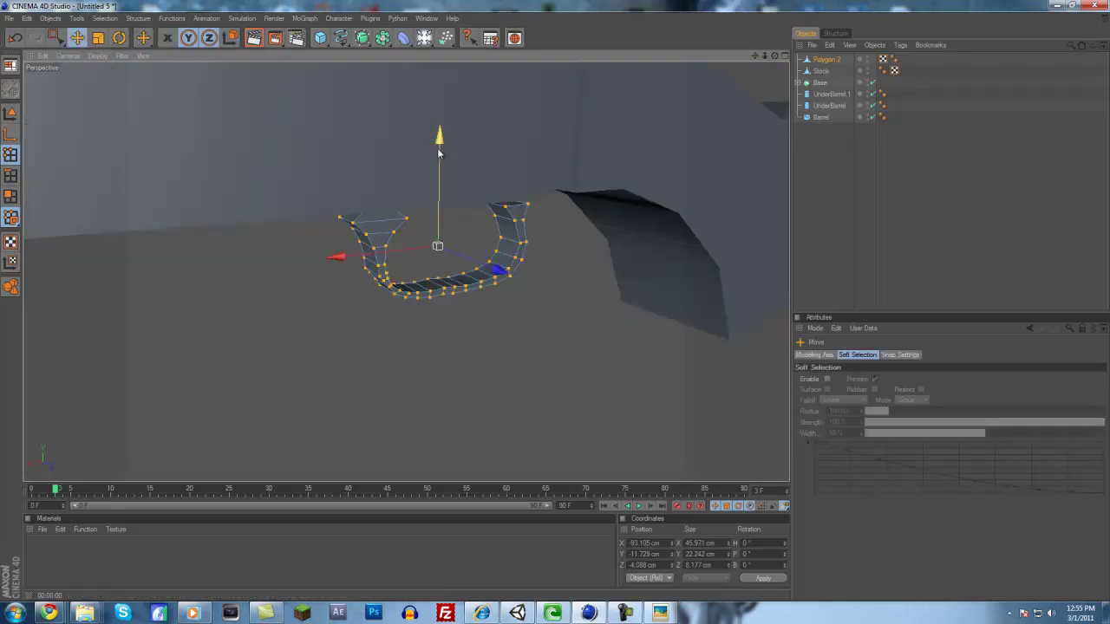
middle_click(468, 232)
middle_click(546, 367)
scroll(474, 312, down, 1)
drag(440, 219, 440, 186)
drag(556, 305, 556, 305)
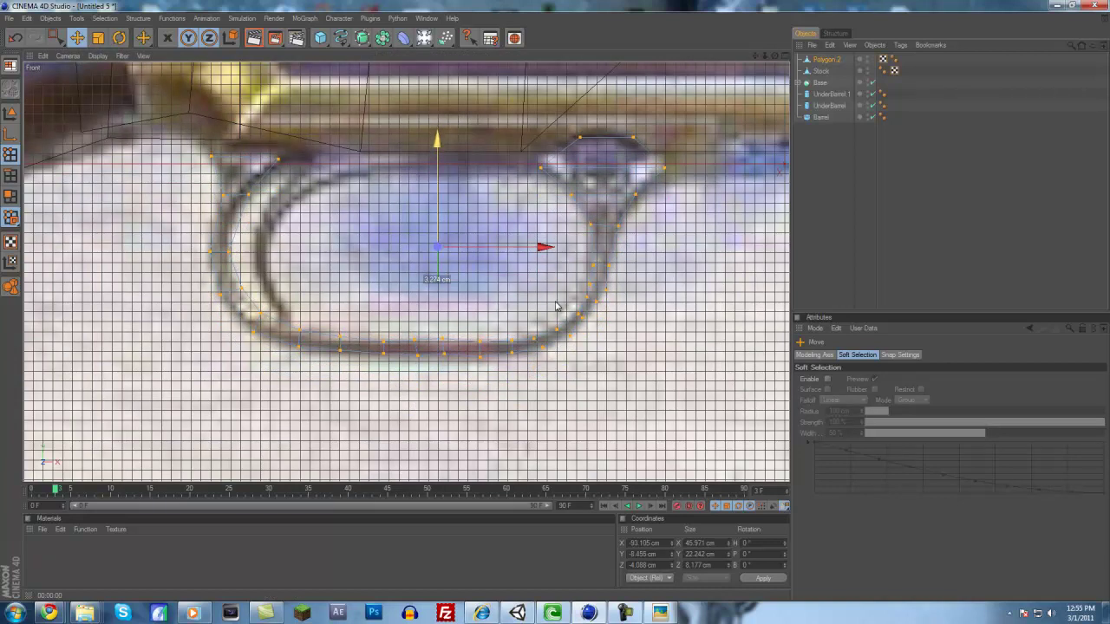
middle_click(370, 223)
middle_click(318, 208)
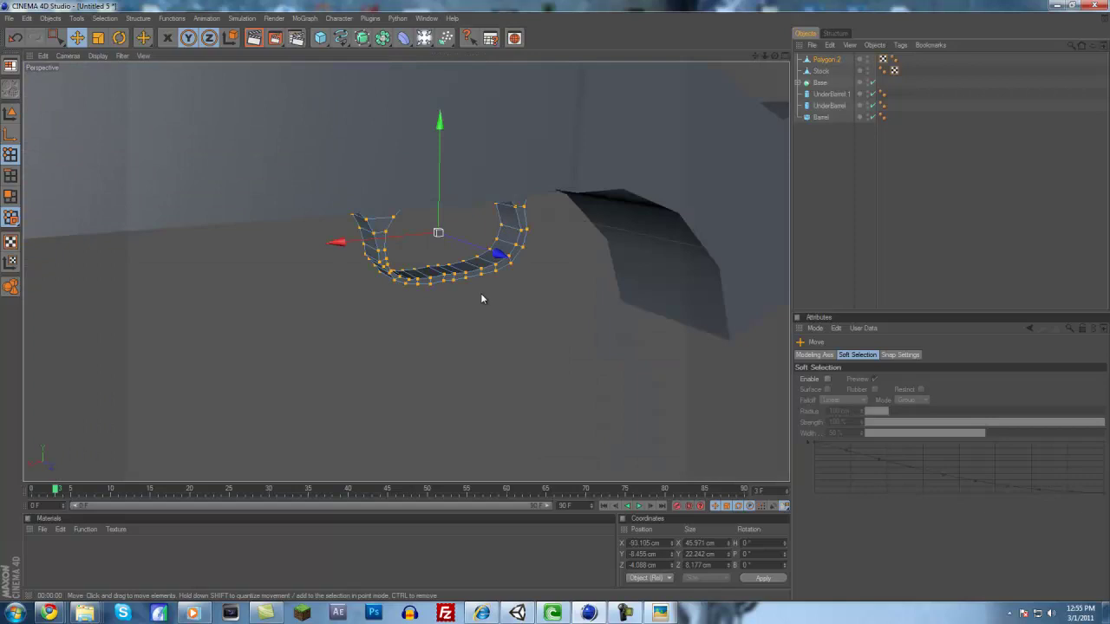
Shift the trigger guard sideways to about Z 0.8 cm, centring it under the receiver, and clear the point selection
middle_click(574, 190)
middle_click(303, 327)
scroll(315, 345, up, 8)
drag(483, 295, 555, 300)
middle_click(535, 340)
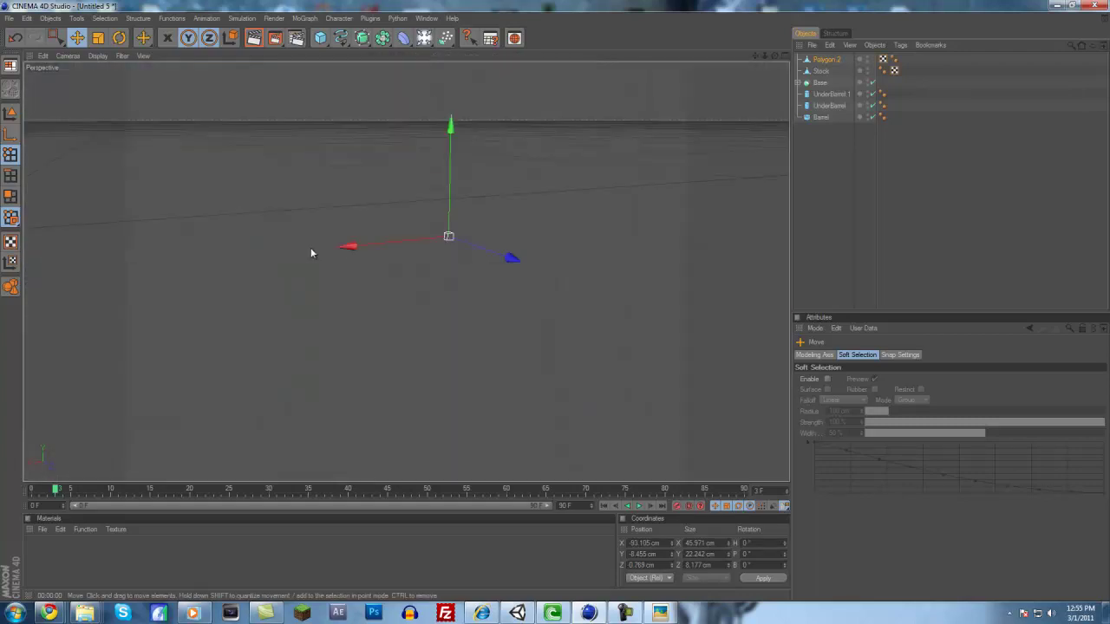
middle_click(311, 251)
click(893, 244)
Examine the shotgun model in perspective and compare its parts with the reference photo in the front view
scroll(517, 277, down, 6)
scroll(436, 283, down, 7)
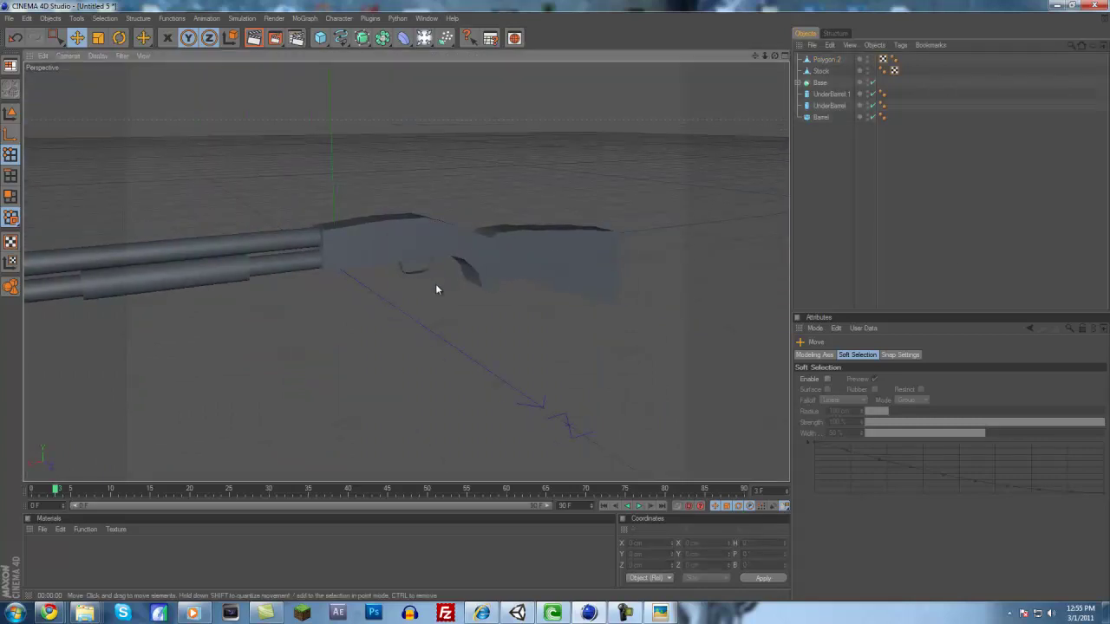
alt+drag(410, 288, 555, 303)
middle_click(409, 298)
middle_click(512, 317)
scroll(493, 325, down, 10)
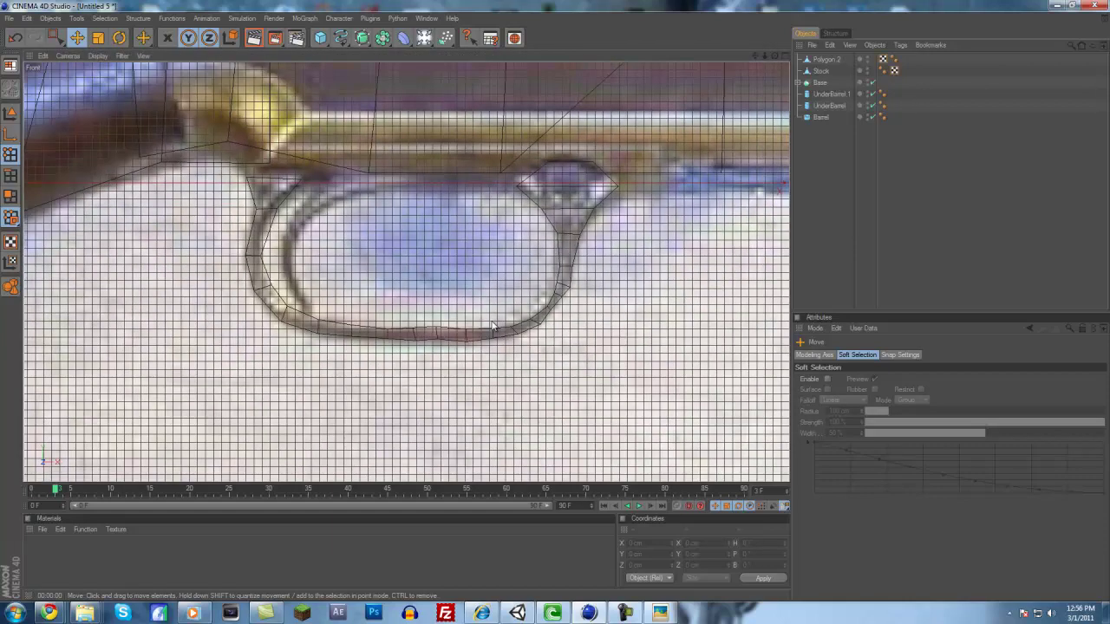
scroll(486, 327, down, 5)
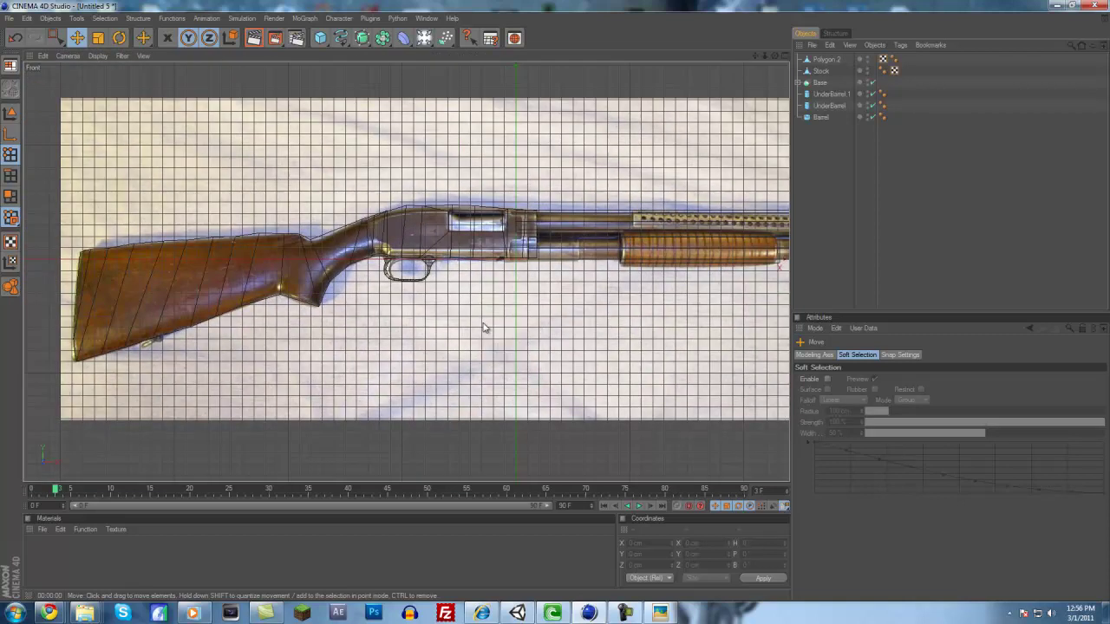
alt+middle_drag(642, 259, 552, 301)
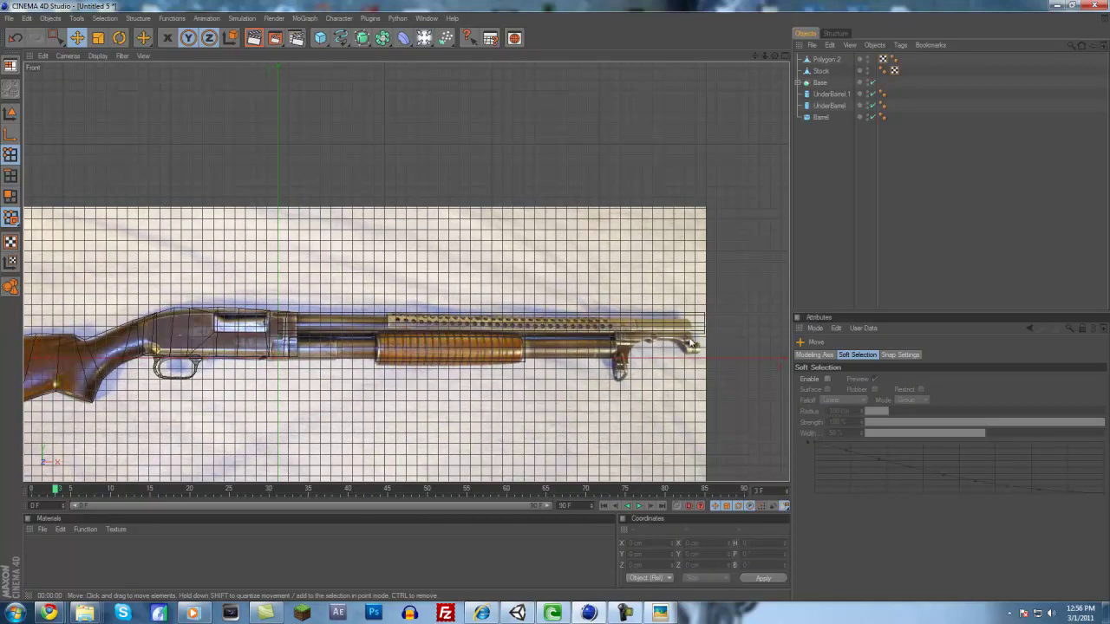
middle_click(518, 333)
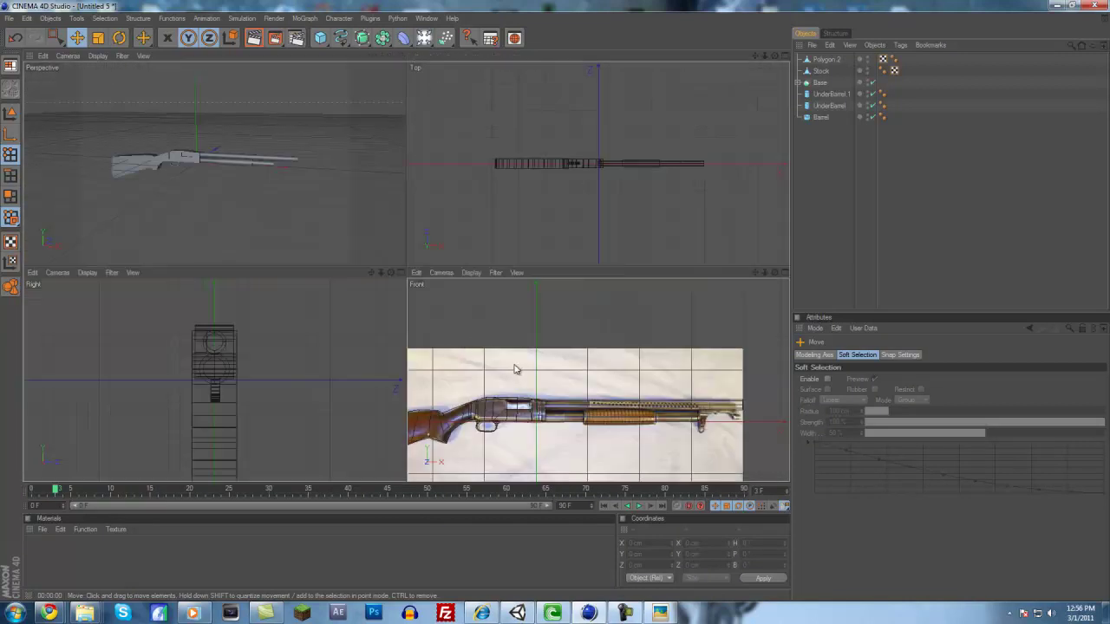
middle_click(514, 364)
scroll(441, 322, up, 6)
alt+middle_drag(203, 440, 559, 303)
alt+middle_drag(430, 357, 579, 297)
scroll(457, 349, up, 4)
scroll(457, 349, up, 4)
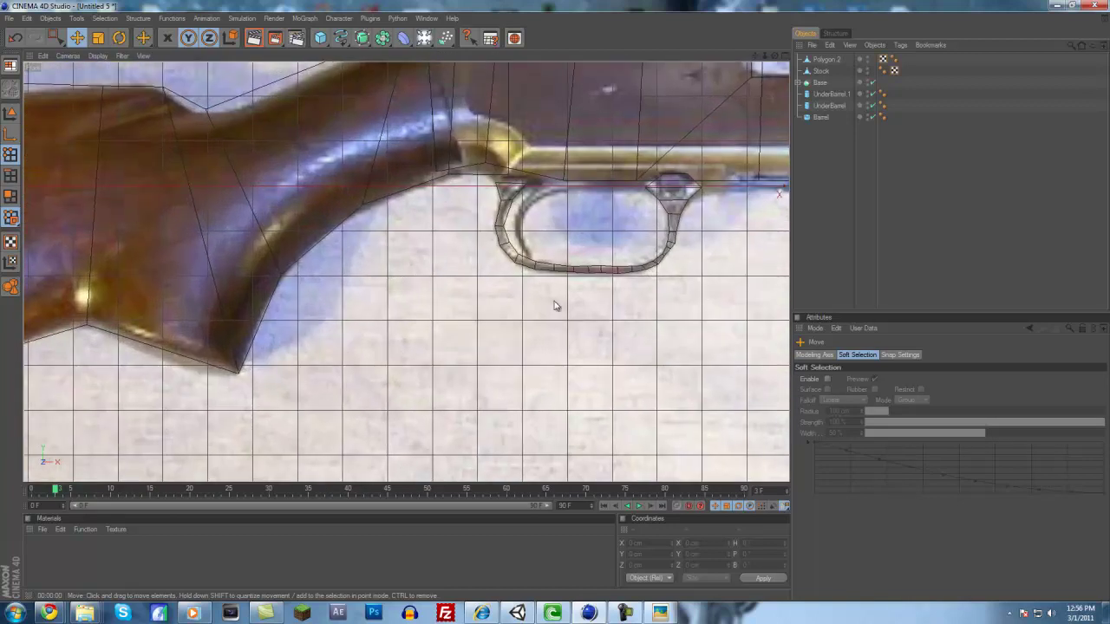
alt+middle_drag(624, 256, 562, 278)
scroll(562, 278, up, 3)
middle_click(548, 279)
middle_click(528, 290)
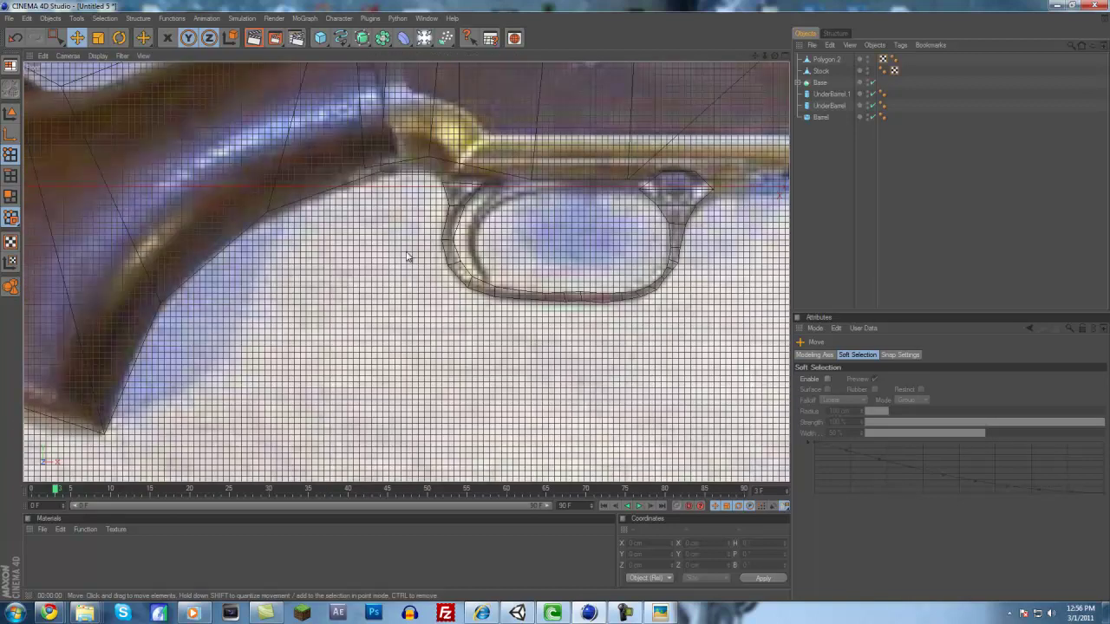
Add a cube, move it over the rear half of the trigger guard, and scale it down to about 20.8 cm
scroll(421, 260, down, 5)
click(321, 39)
scroll(417, 162, down, 3)
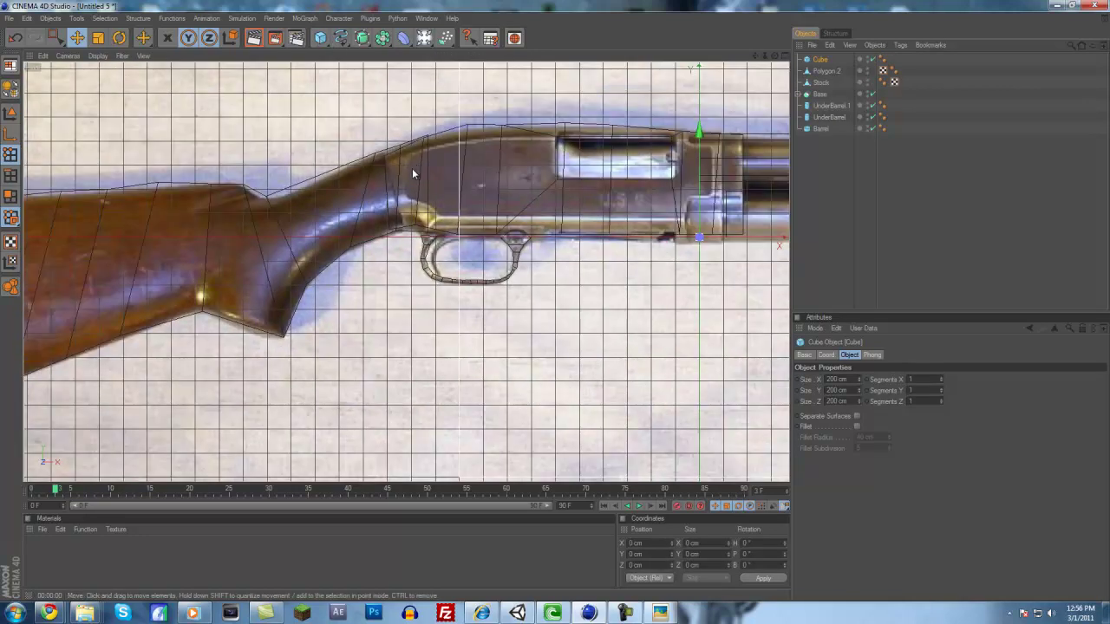
drag(556, 306, 488, 305)
click(98, 38)
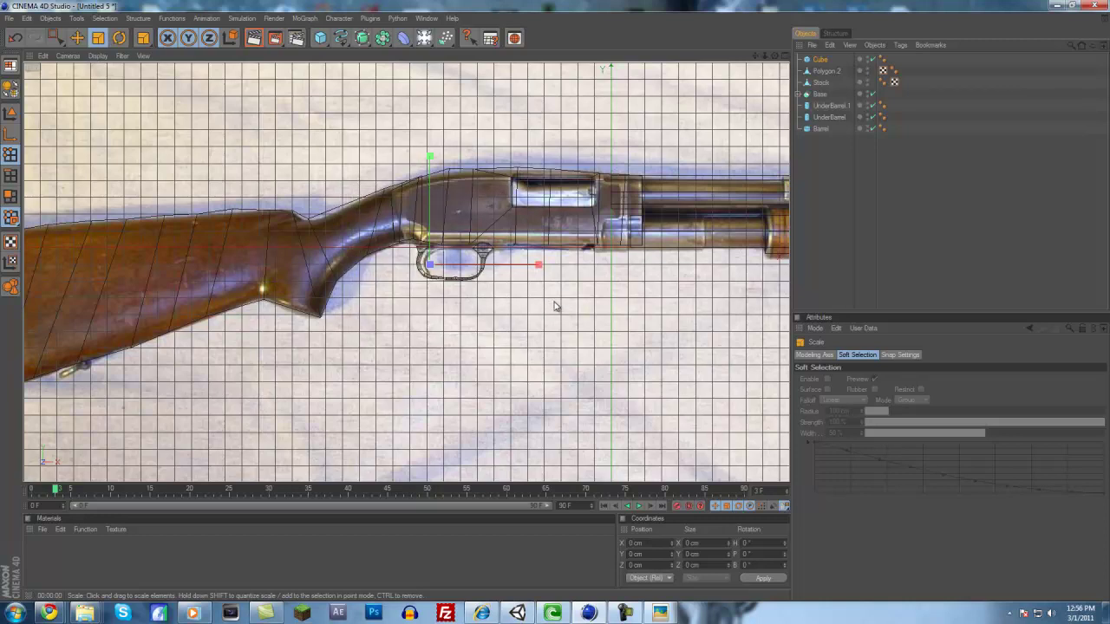
scroll(659, 130, up, 5)
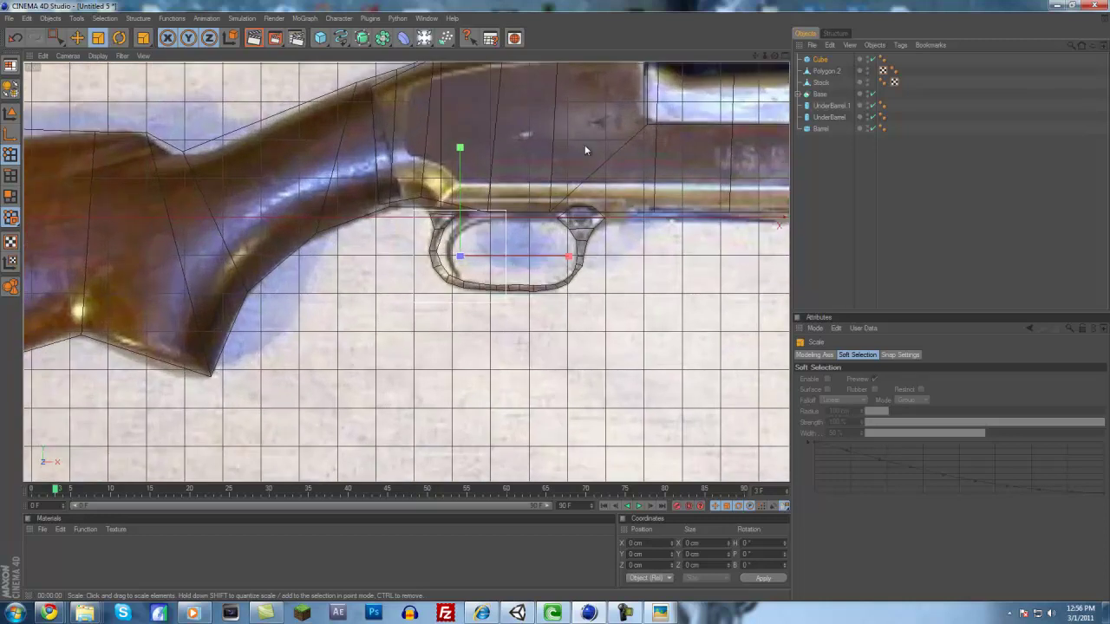
drag(556, 305, 585, 254)
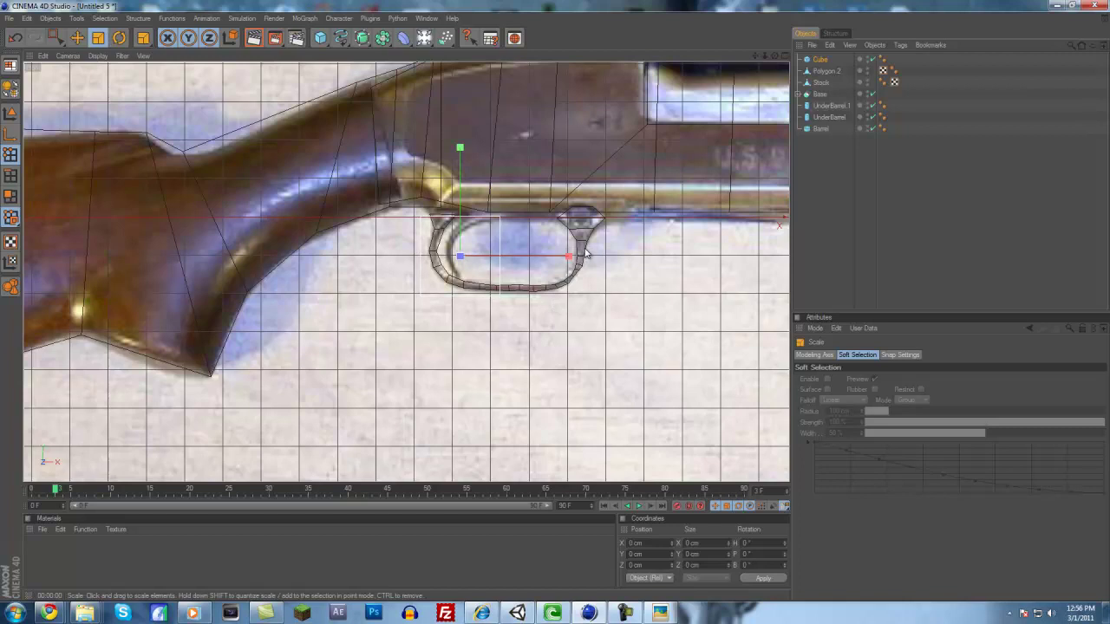
Rescale the cube to about 13.6 cm wide in X and 24.4 cm in Y and Z
click(10, 133)
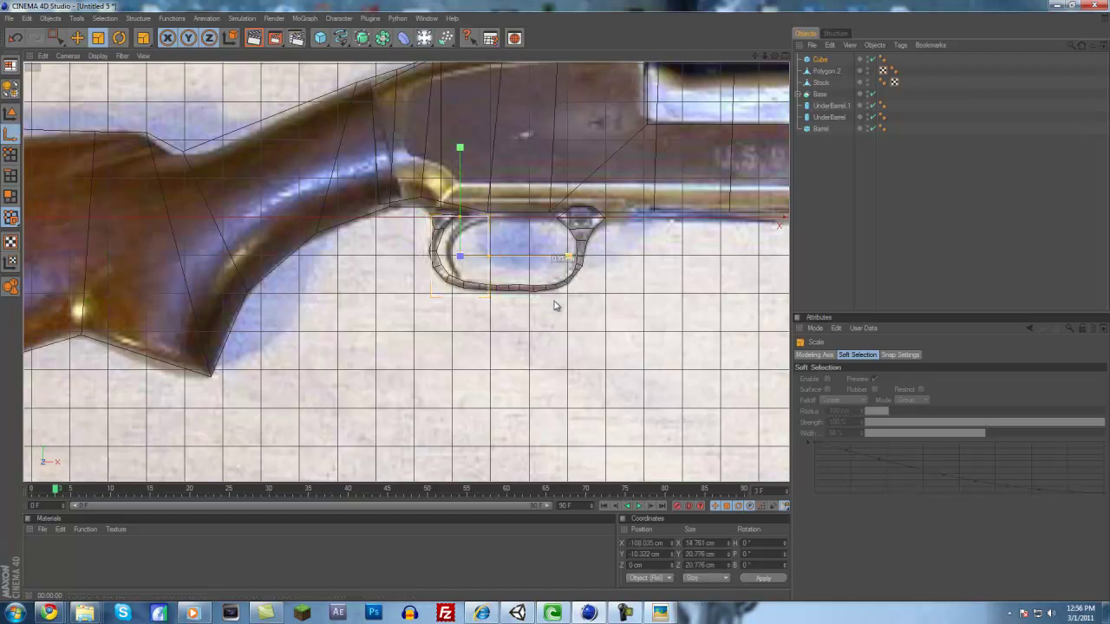
drag(509, 207, 557, 305)
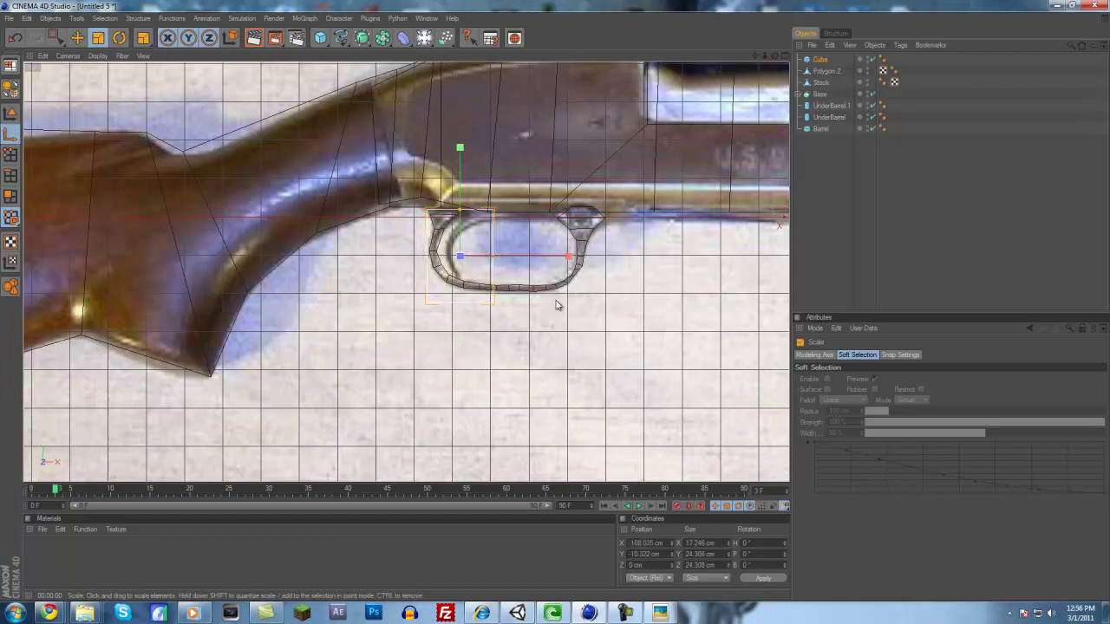
drag(514, 259, 555, 303)
Move the cube over the trigger in the reference photo, at about X -105.8 cm
click(77, 38)
drag(551, 261, 555, 304)
drag(469, 189, 556, 306)
scroll(461, 248, up, 6)
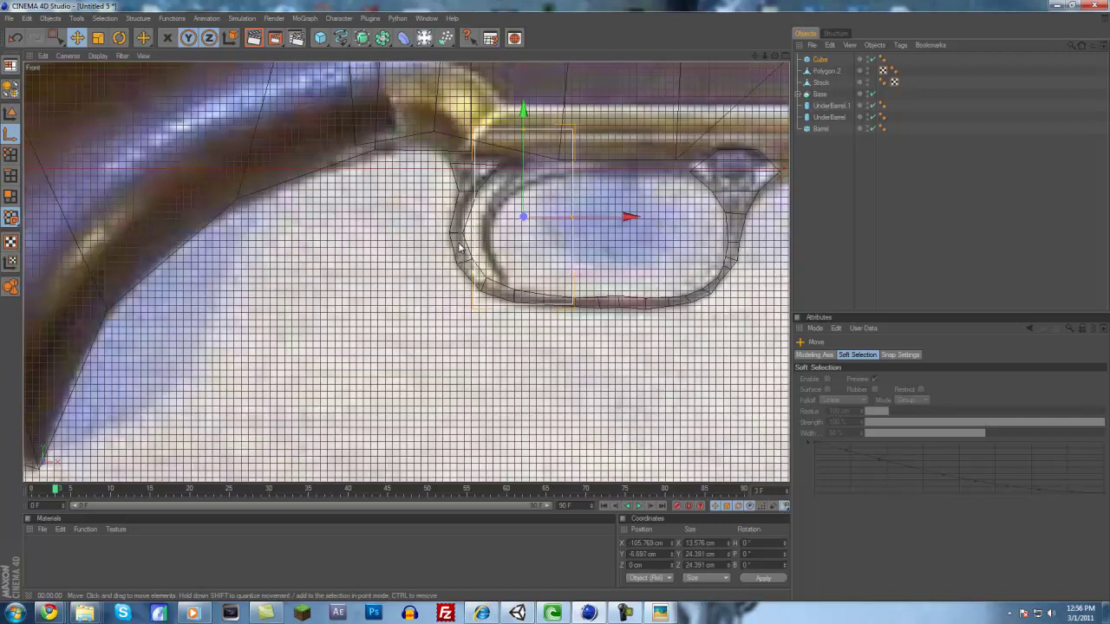
scroll(571, 239, down, 4)
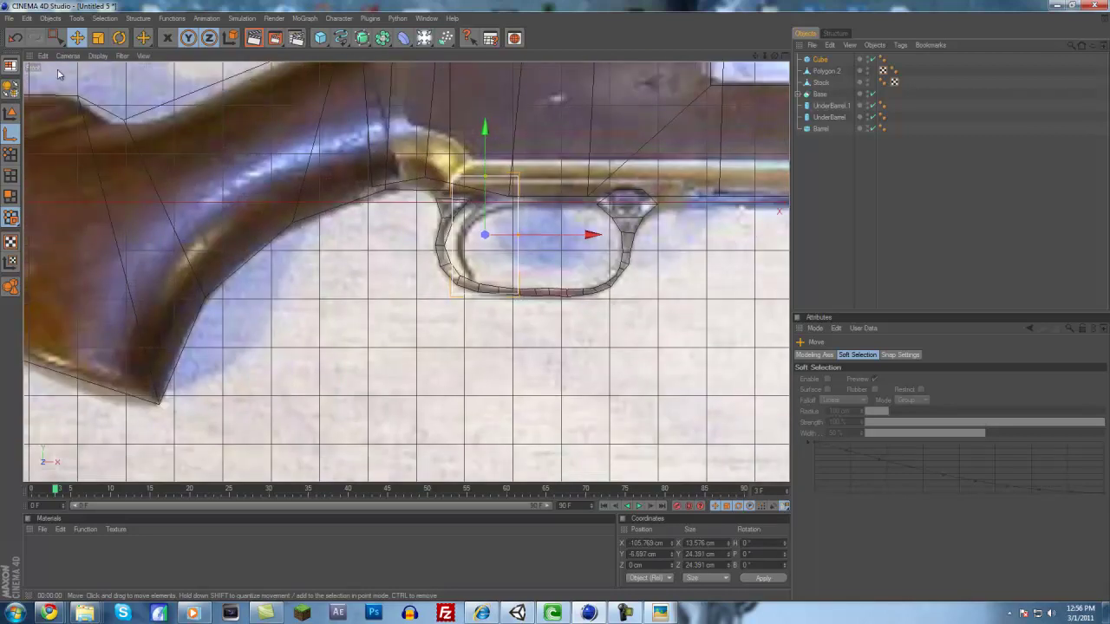
Make the cube editable and cut a series of horizontal loops down its height with the Knife in Loop mode
click(10, 88)
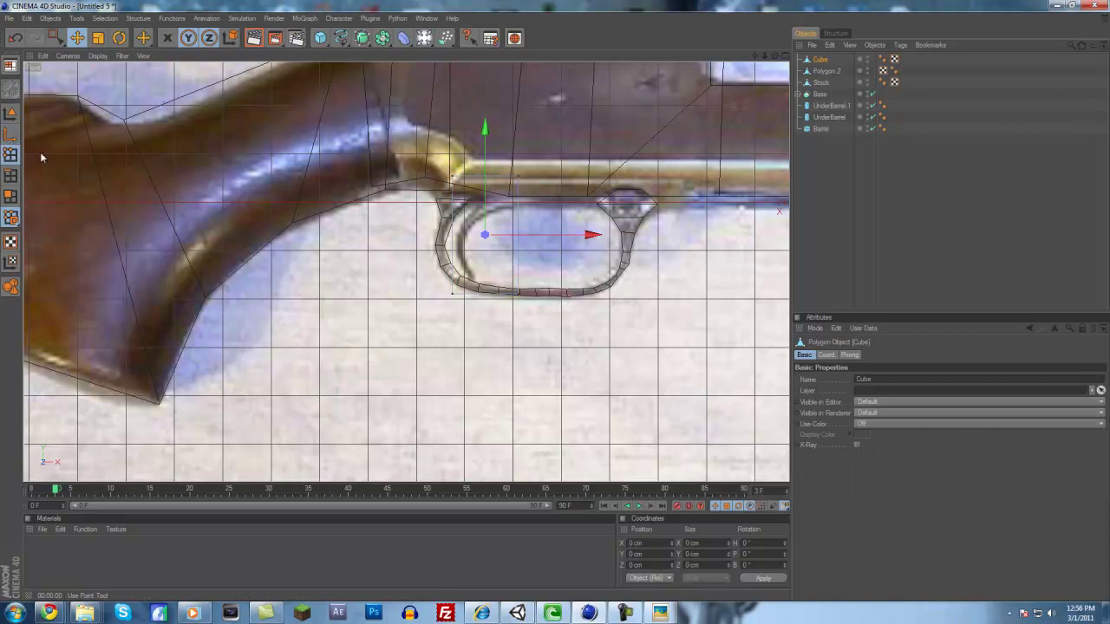
click(11, 155)
right_click(540, 218)
click(572, 342)
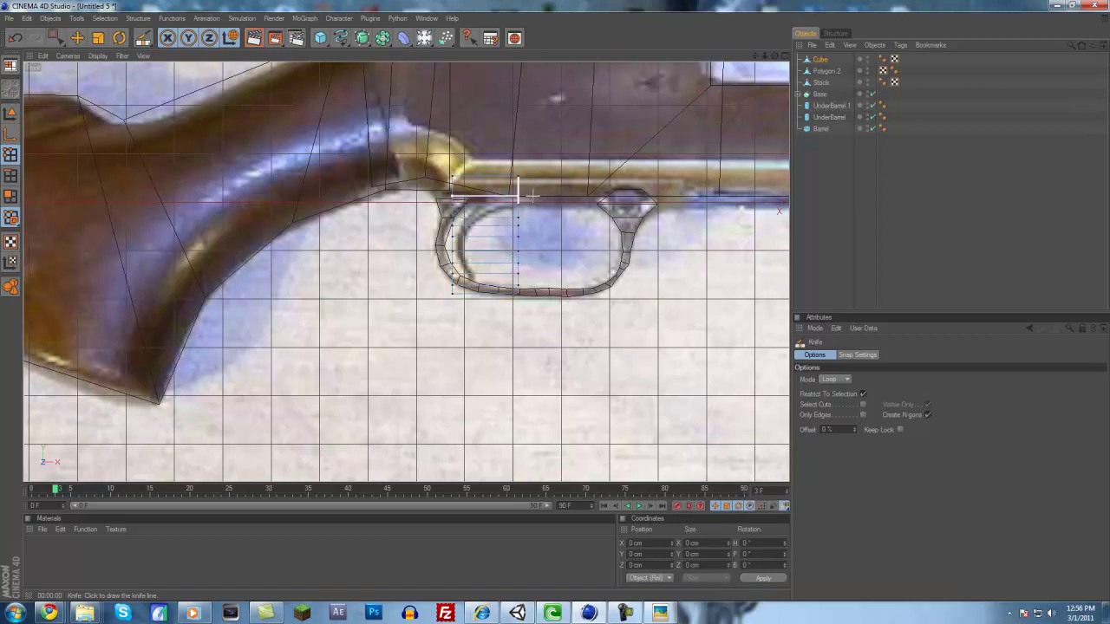
scroll(516, 233, up, 3)
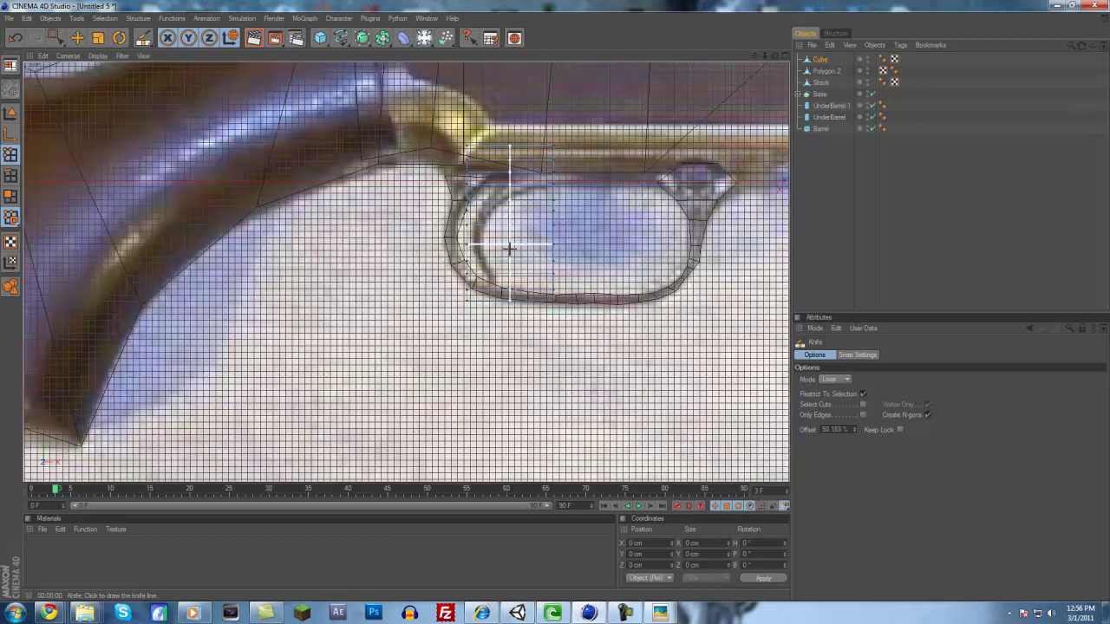
scroll(509, 248, down, 2)
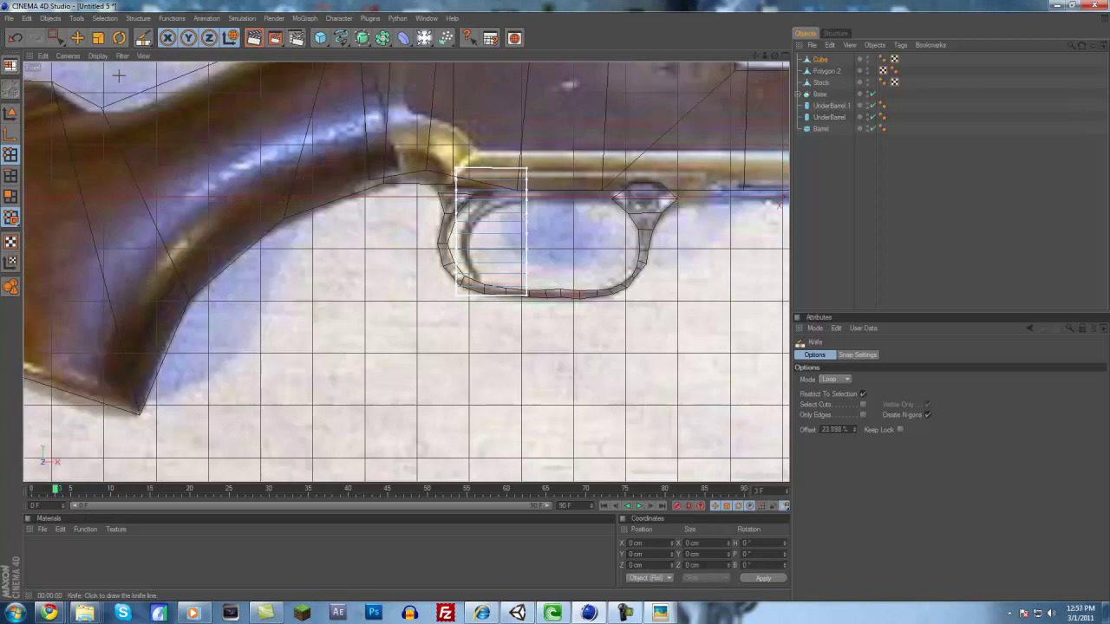
Move the cube's lower rear corner points onto the trigger's tip in the photo, at about X -6.4 cm, Y -7.2 cm
click(53, 37)
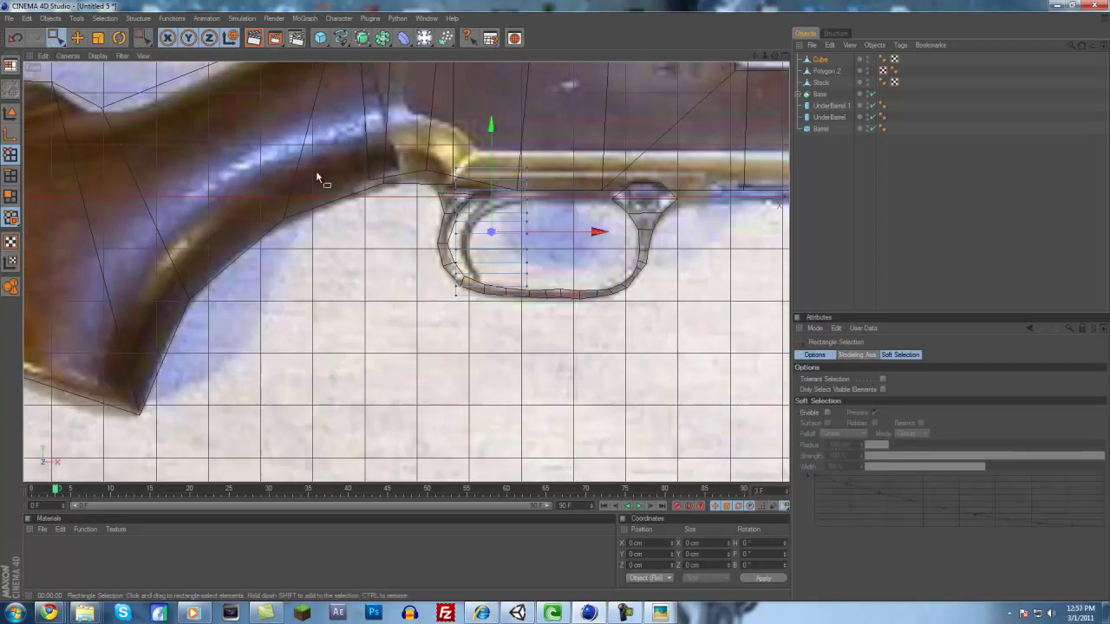
drag(465, 299, 441, 282)
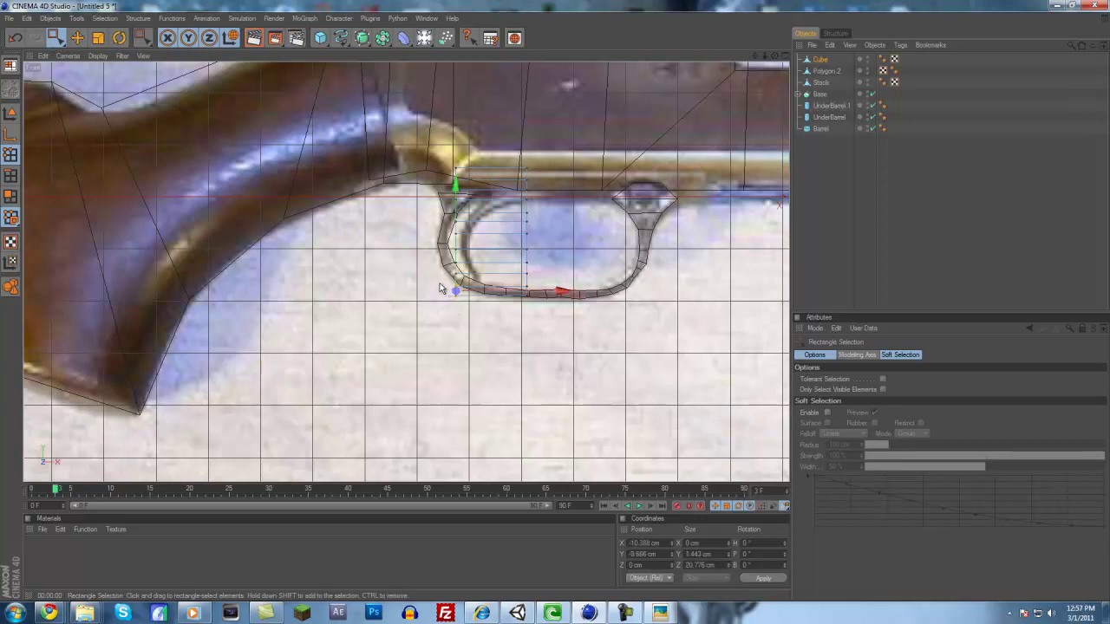
mouse_move(557, 305)
mouse_down()
mouse_move(571, 295)
mouse_move(552, 304)
mouse_up()
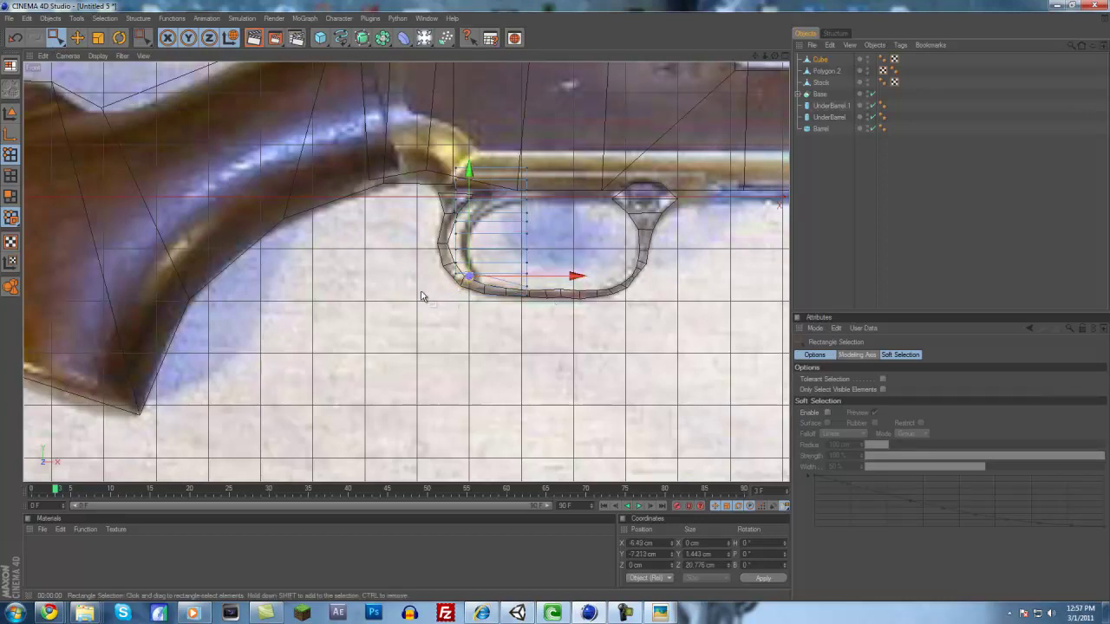
Undo the recent moves of the trigger cube's lower rear points
click(469, 272)
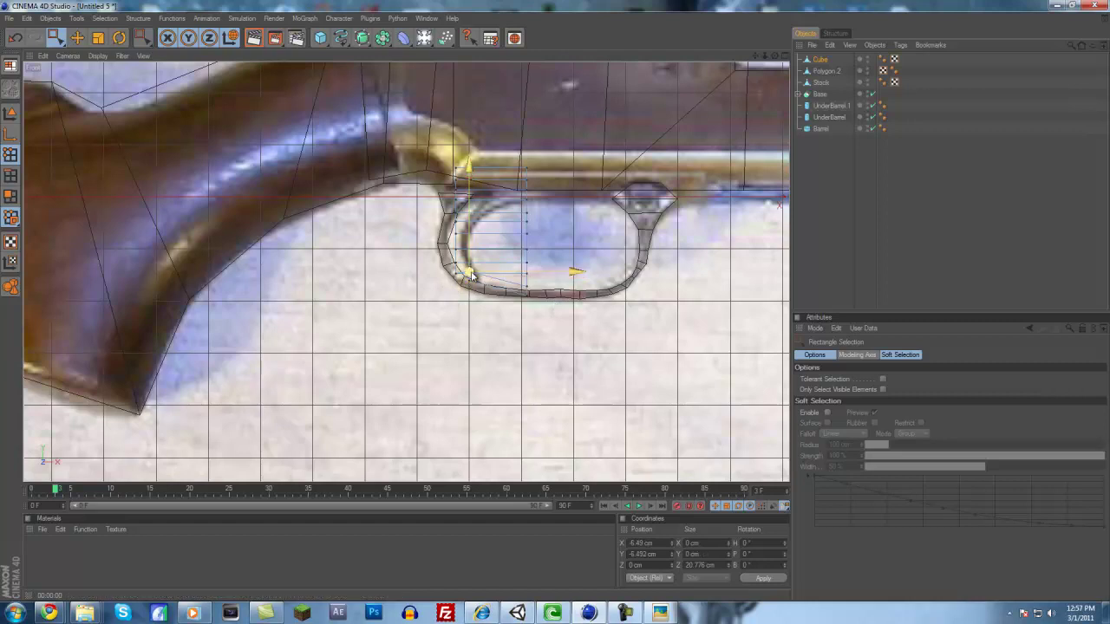
drag(556, 305, 557, 305)
click(799, 211)
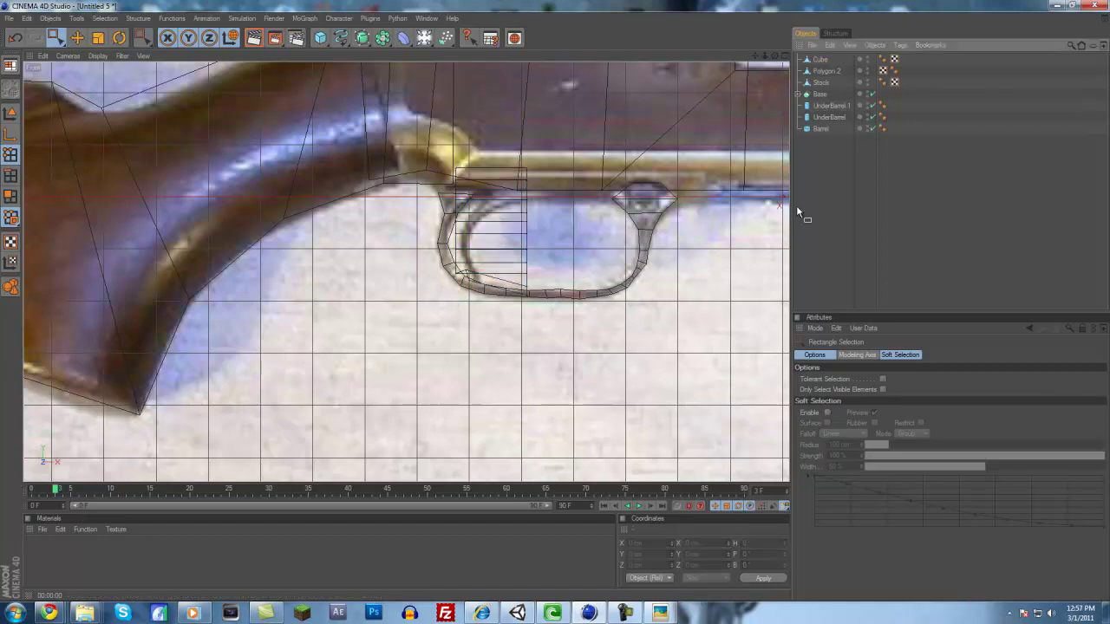
scroll(550, 325, up, 3)
scroll(546, 322, up, 3)
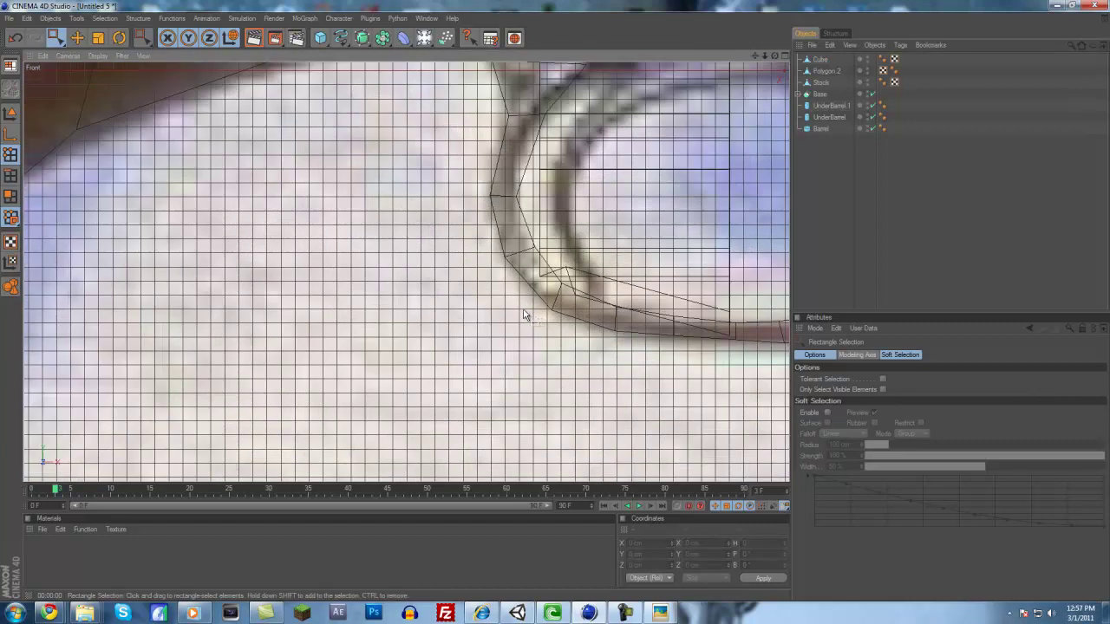
key(ctrl+z)
key(ctrl+z)
key(ctrl+z)
key(ctrl+z)
key(ctrl+z)
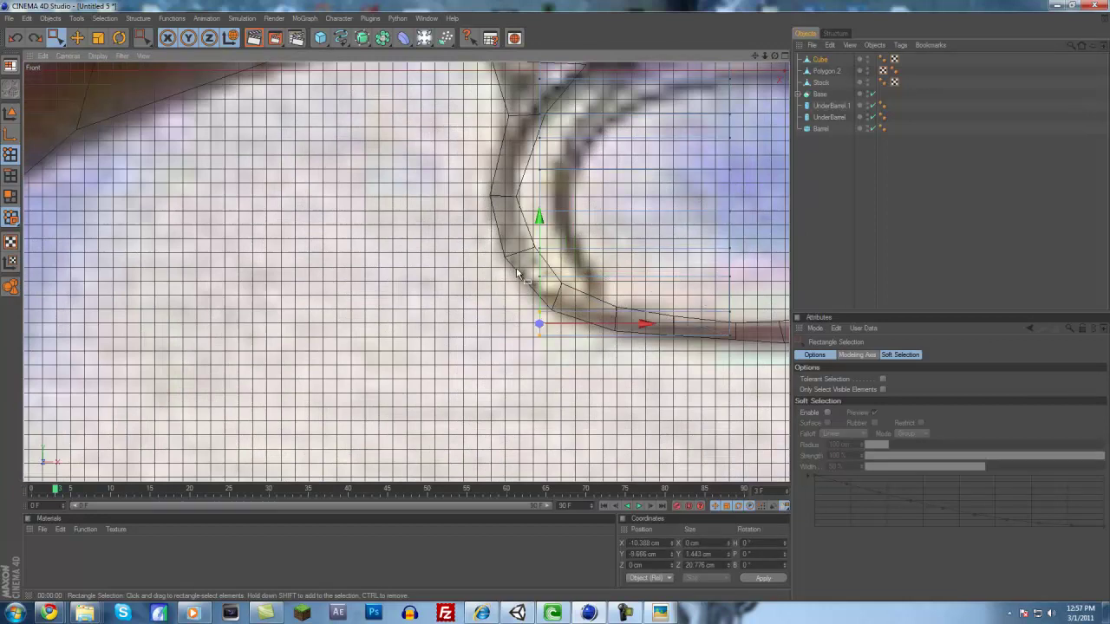
Move the lowest rear-edge points of the cube onto the trigger's lower curve in the reference image
drag(534, 325, 533, 326)
drag(541, 335, 567, 245)
click(536, 284)
click(542, 281)
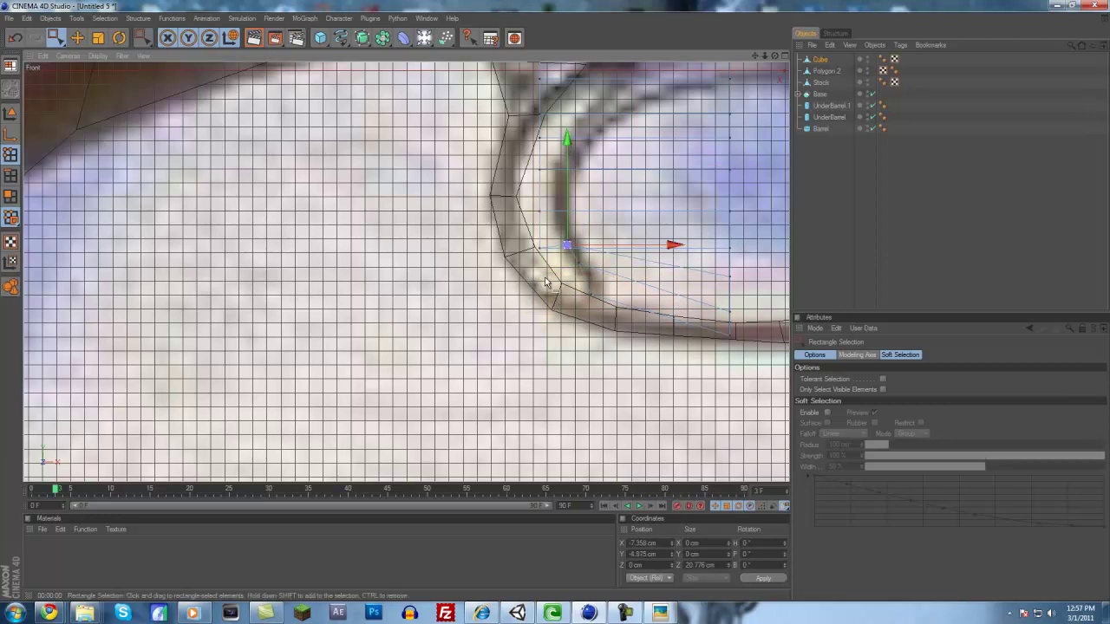
click(583, 265)
click(578, 264)
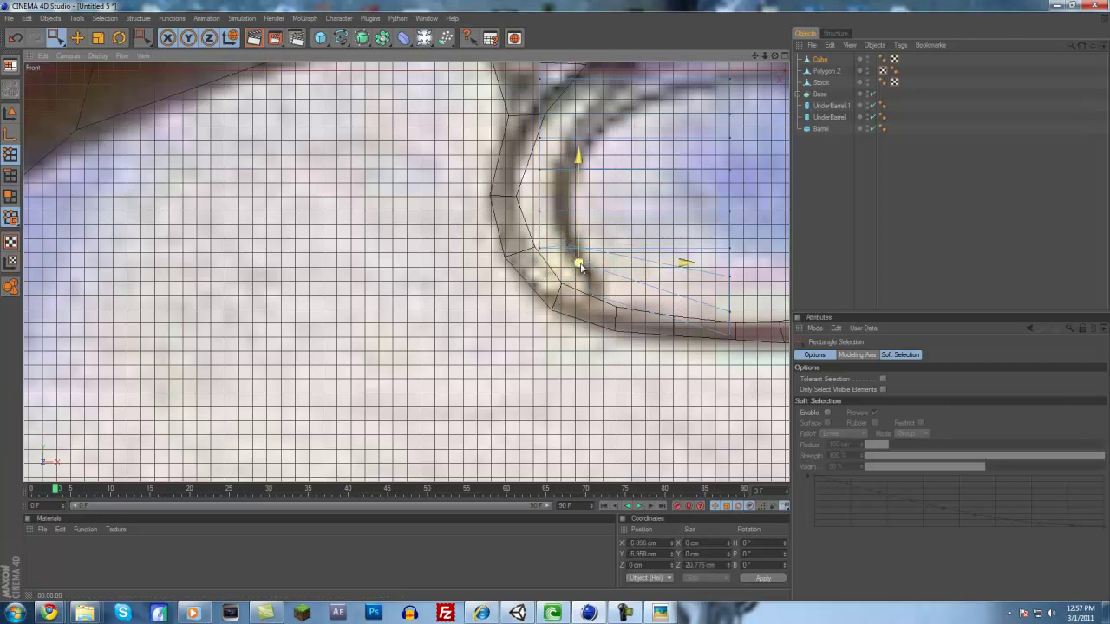
Move the middle rear-edge points of the cube up along the trigger's rear curve in the reference image
drag(540, 250, 547, 202)
drag(539, 210, 553, 196)
drag(556, 305, 555, 305)
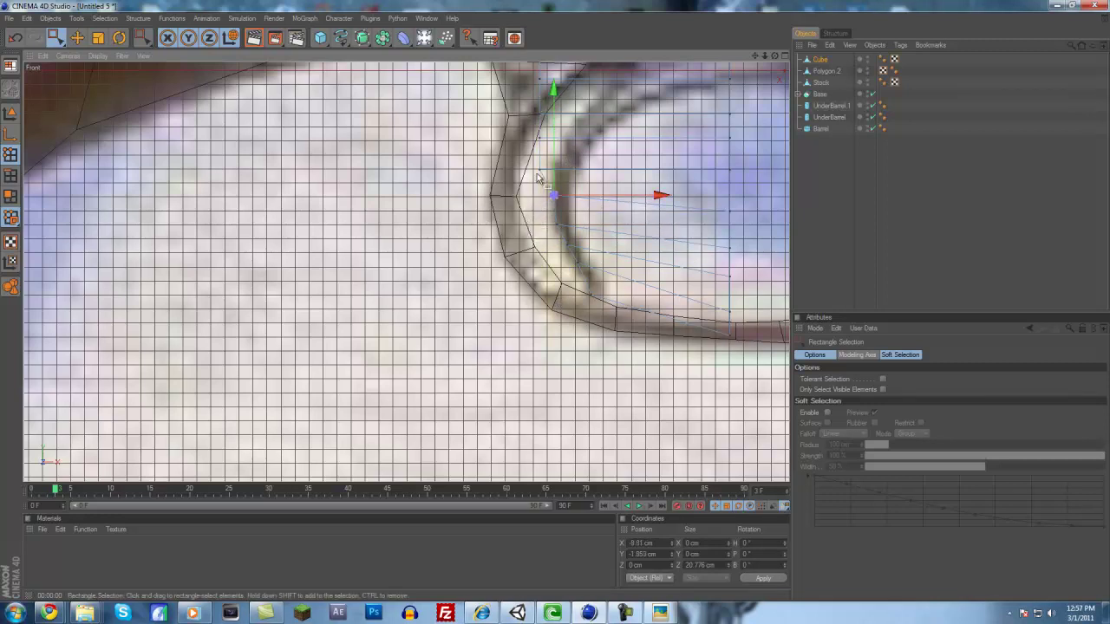
drag(546, 165, 587, 102)
click(541, 136)
click(538, 114)
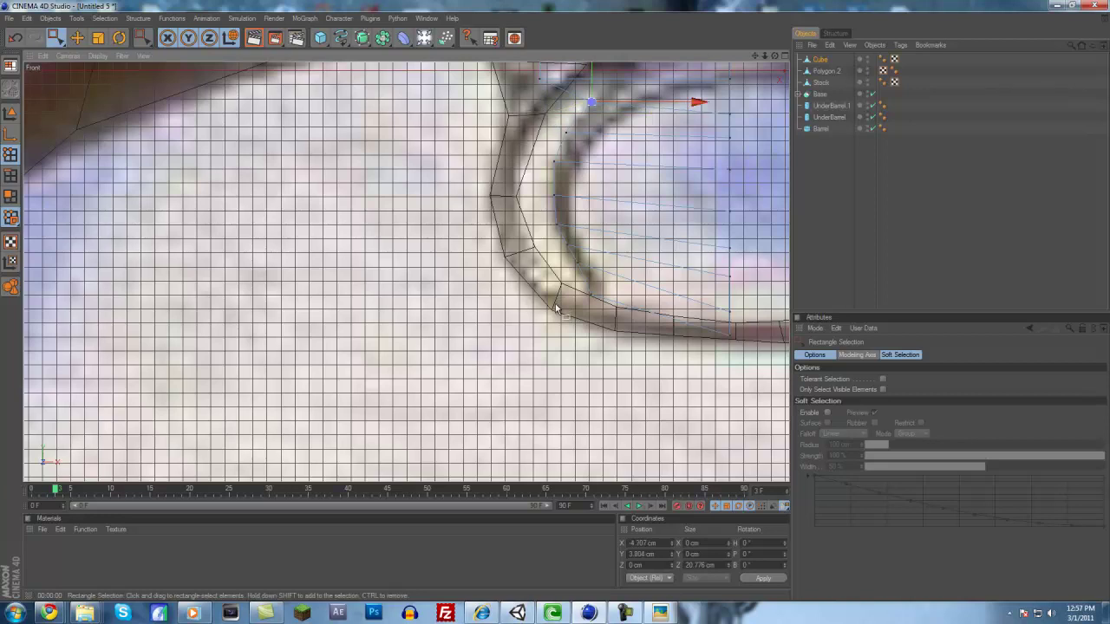
Move the four uppermost rear-edge points of the cube along the trigger's upper rear curve into the receiver
alt+right_drag(567, 141, 562, 141)
alt+middle_drag(567, 141, 503, 246)
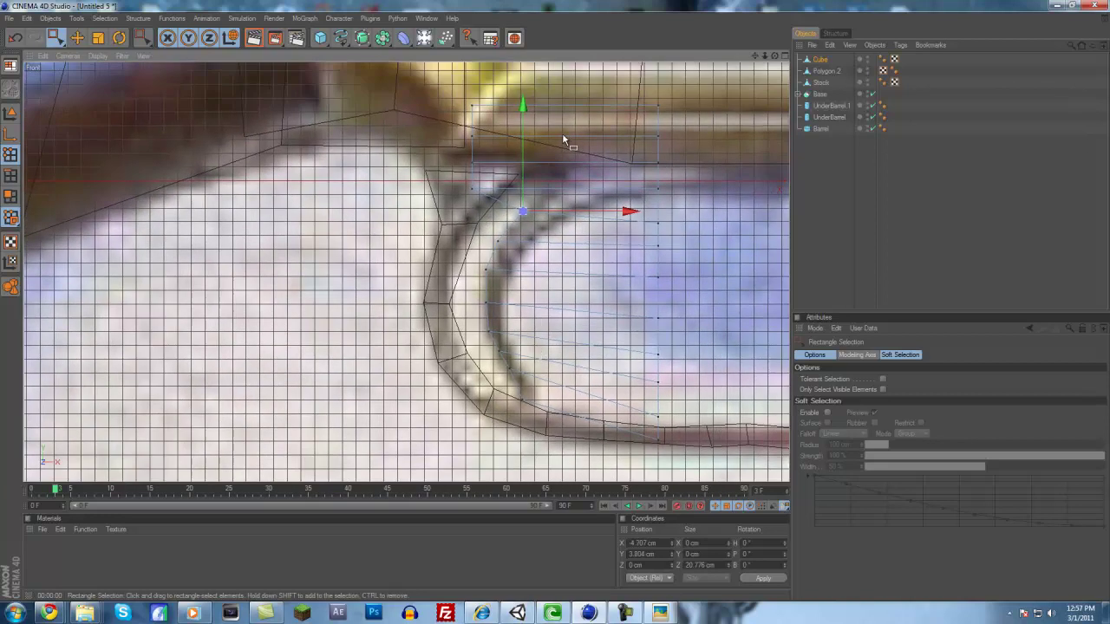
click(472, 188)
drag(473, 188, 539, 193)
drag(480, 149, 487, 149)
drag(473, 163, 566, 171)
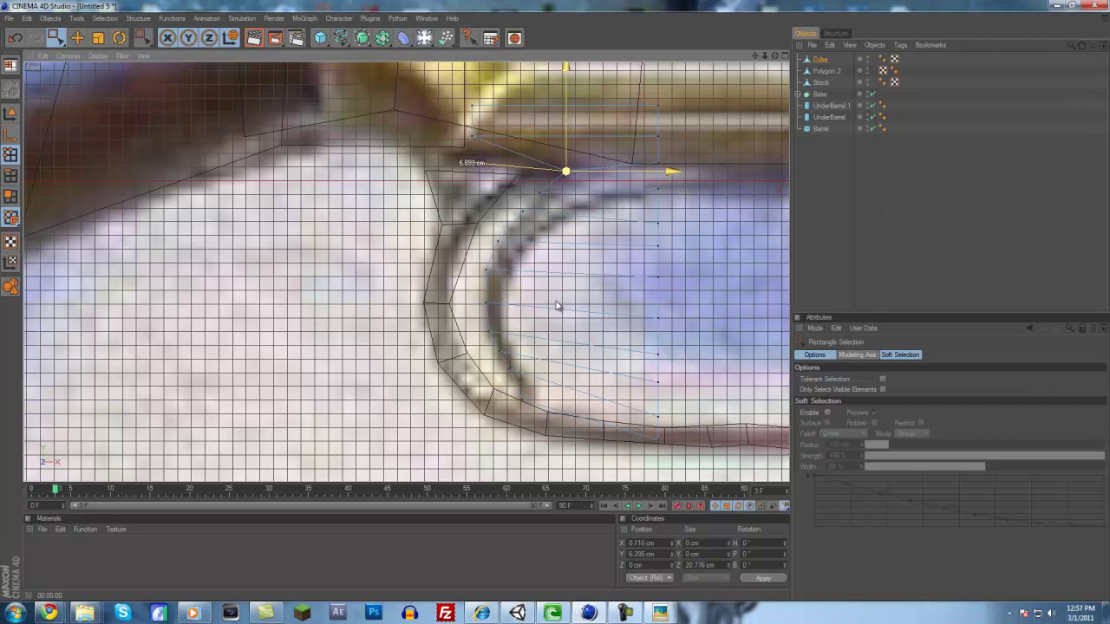
drag(468, 123, 469, 124)
drag(472, 136, 582, 153)
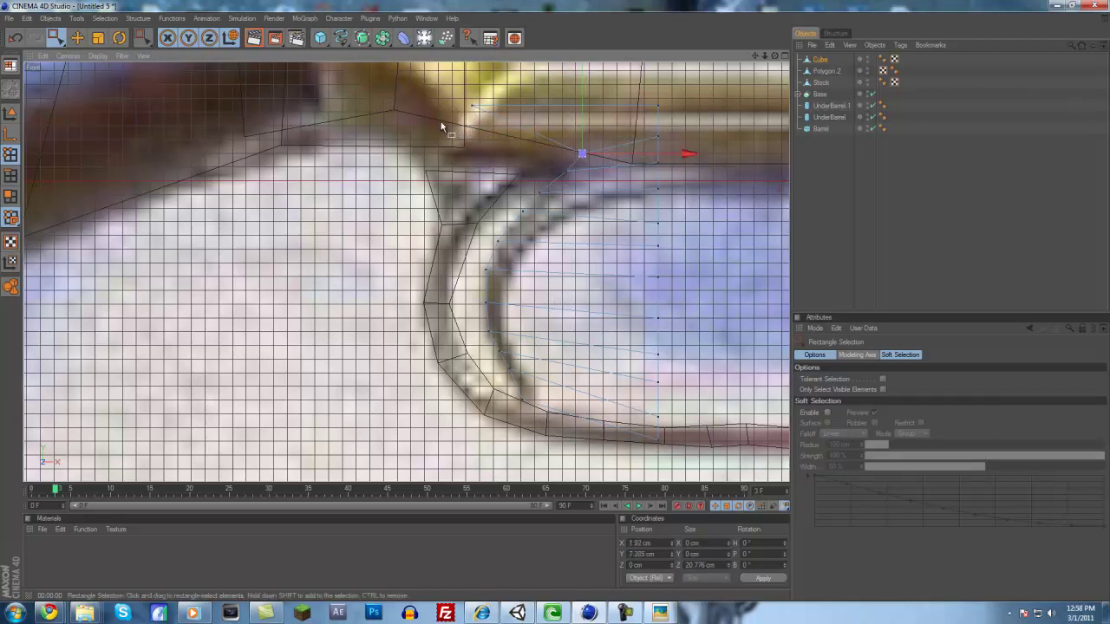
drag(476, 119, 591, 116)
drag(557, 306, 555, 304)
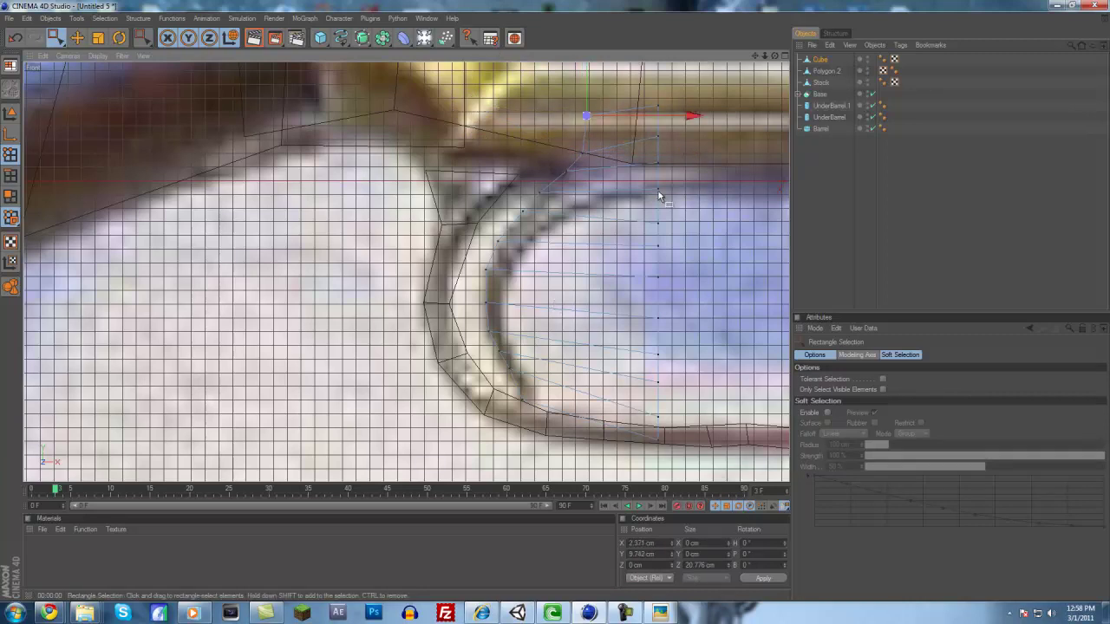
Move the upper front-edge points below the receiver onto the trigger's front curve in the reference image
drag(669, 198, 552, 302)
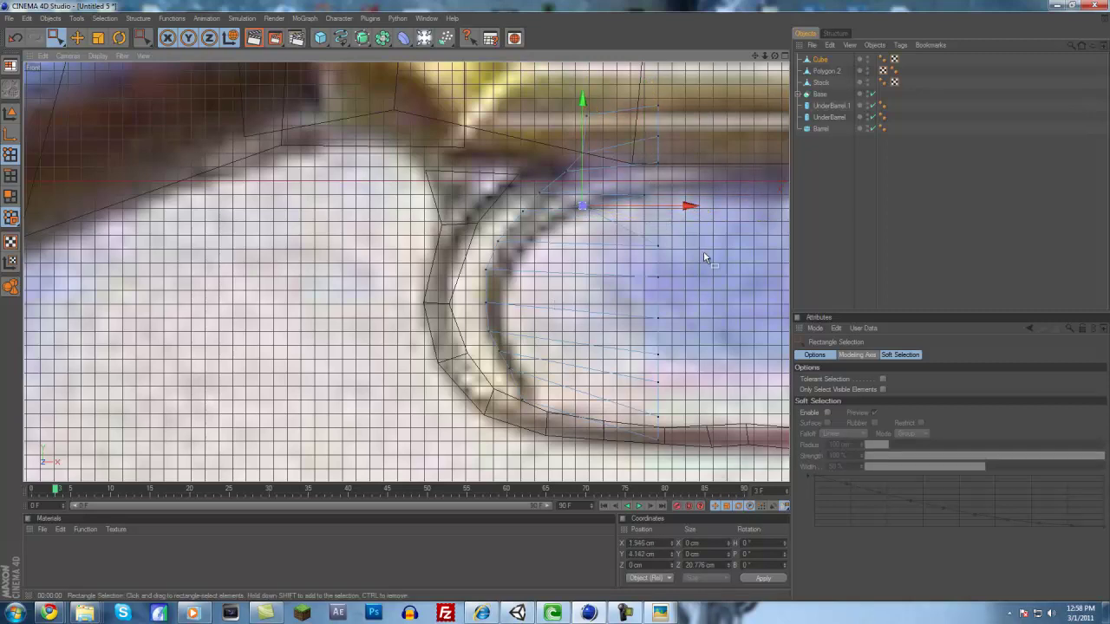
drag(646, 244, 640, 237)
drag(658, 245, 557, 305)
drag(663, 287, 556, 306)
drag(644, 307, 644, 307)
drag(657, 317, 557, 303)
Move the four remaining lower front-edge points onto the trigger's front curve down to its tip
drag(684, 362, 507, 324)
drag(652, 371, 524, 358)
drag(556, 305, 555, 305)
click(655, 417)
drag(570, 389, 573, 390)
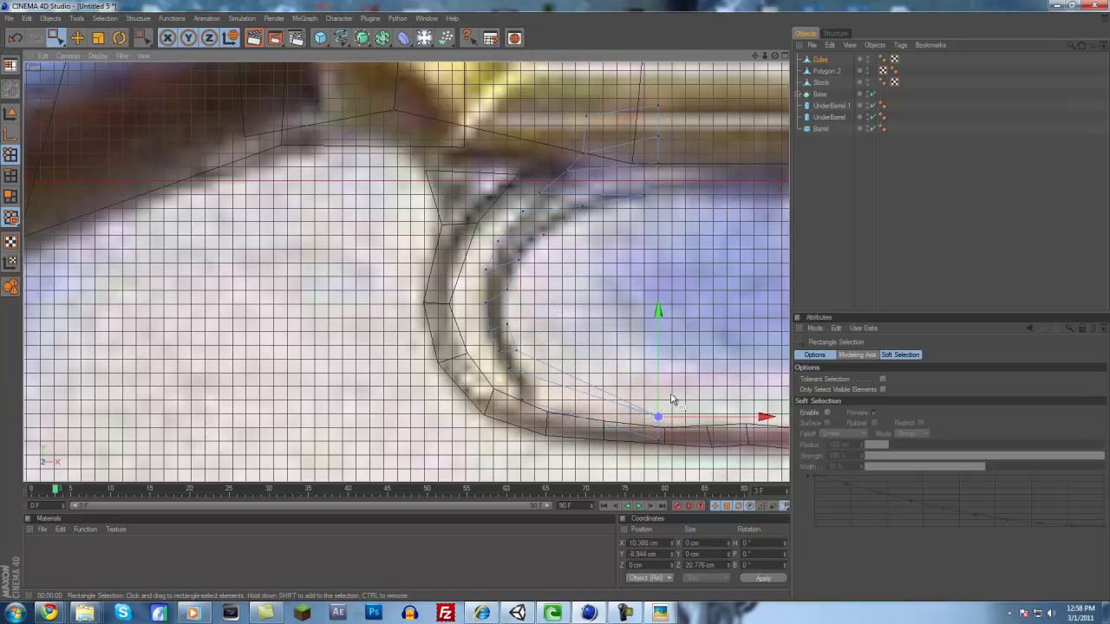
drag(666, 412, 534, 369)
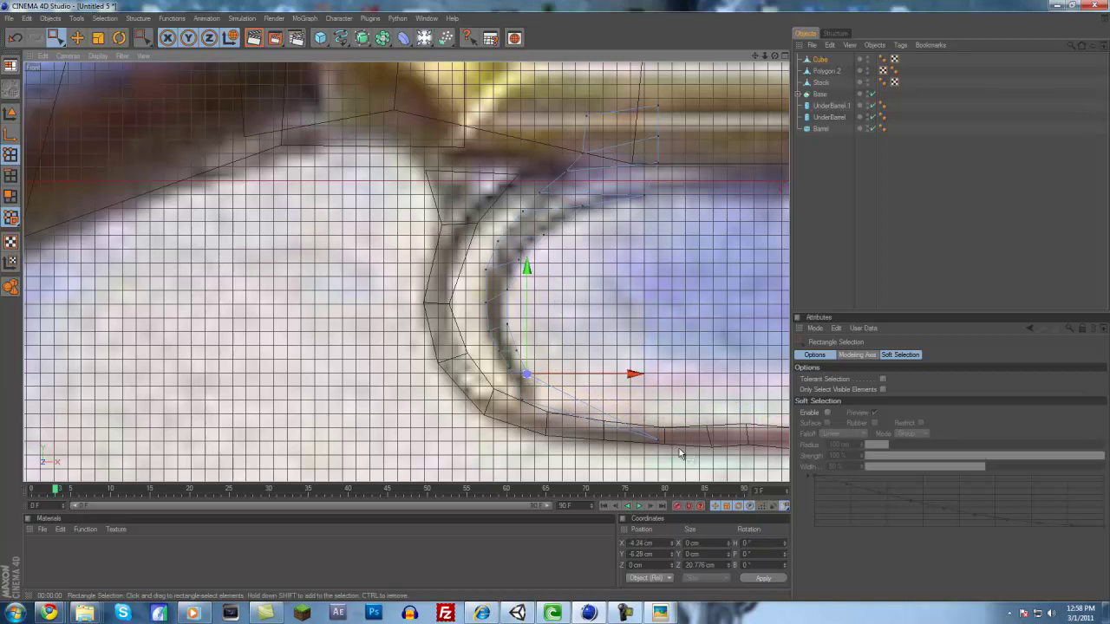
drag(640, 425, 639, 424)
drag(658, 440, 534, 399)
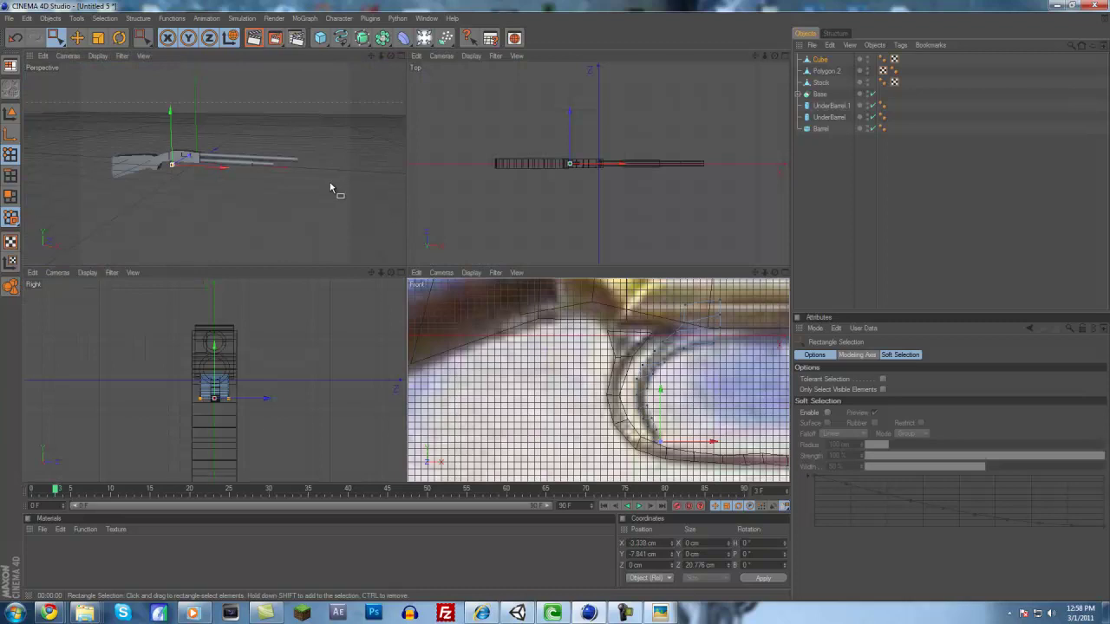
Select all points of the Cube trigger mesh and scale them along Z so the trigger is narrower than its guard
middle_click(330, 180)
scroll(325, 191, up, 5)
alt+middle_drag(568, 305, 828, 315)
scroll(445, 295, up, 8)
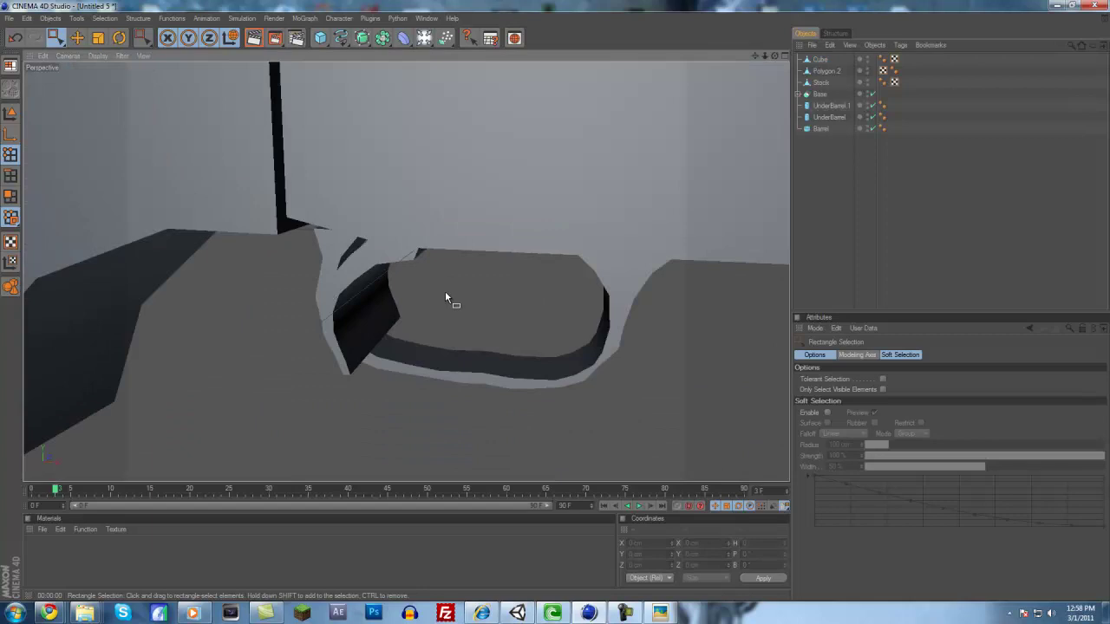
mouse_move(446, 293)
alt+mouse_down()
mouse_move(555, 302)
mouse_move(447, 293)
alt+mouse_up()
scroll(448, 293, down, 5)
alt+drag(485, 348, 596, 266)
click(825, 61)
drag(531, 456, 195, 201)
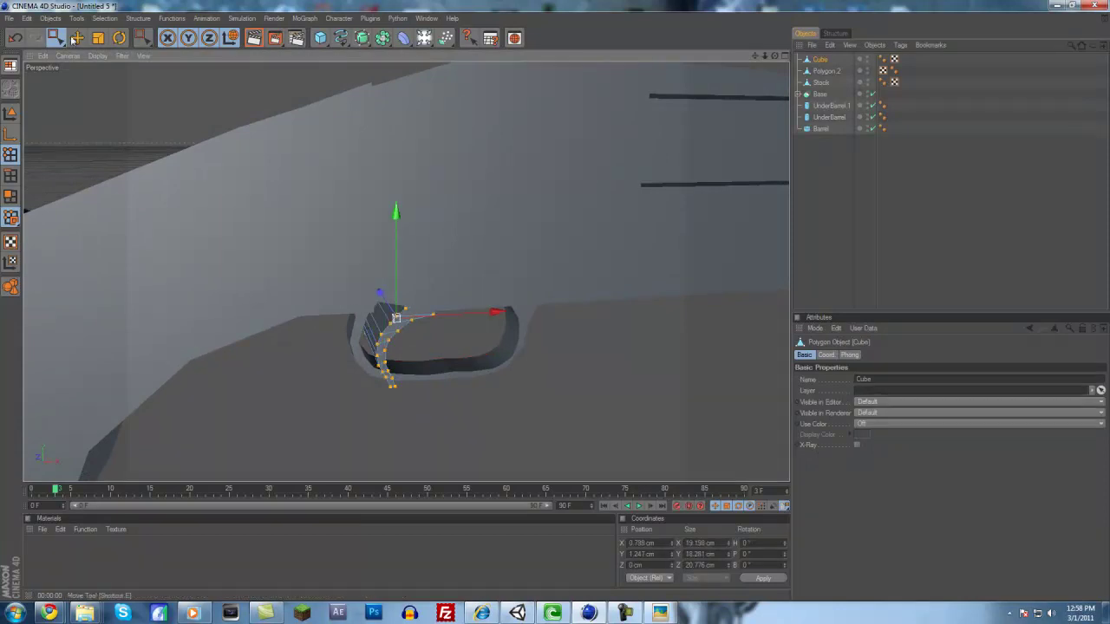
click(112, 42)
click(99, 44)
middle_click(361, 212)
middle_click(361, 212)
middle_click(215, 279)
middle_click(243, 317)
drag(510, 285, 557, 304)
Shift the points of Polygon.2, the trigger guard, along Z to about 0.04 cm to centre it on the gun
click(825, 71)
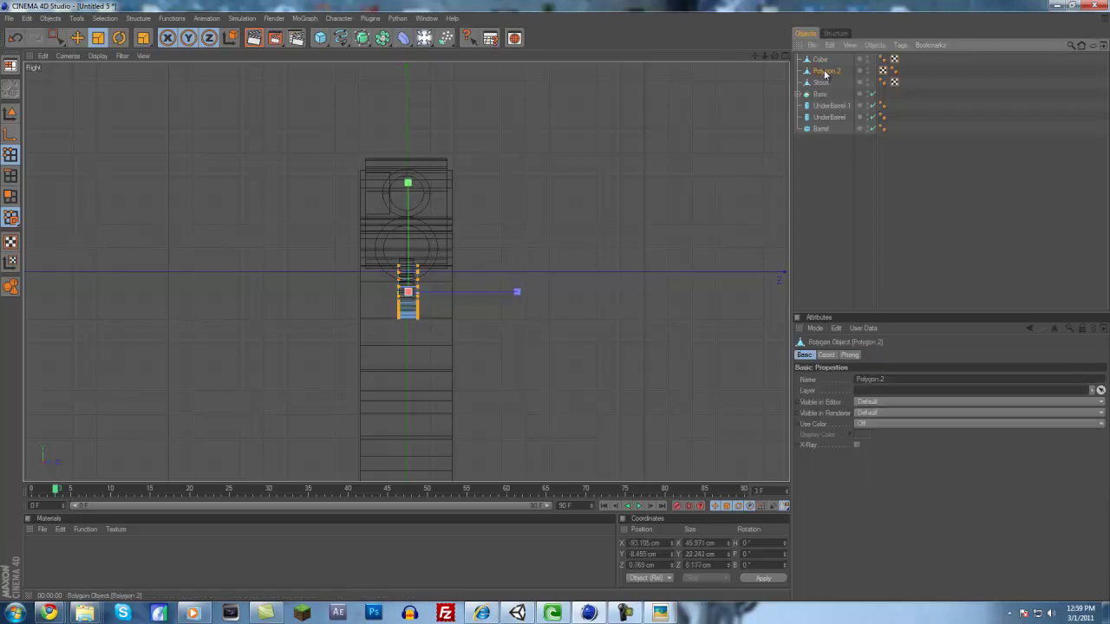
click(77, 37)
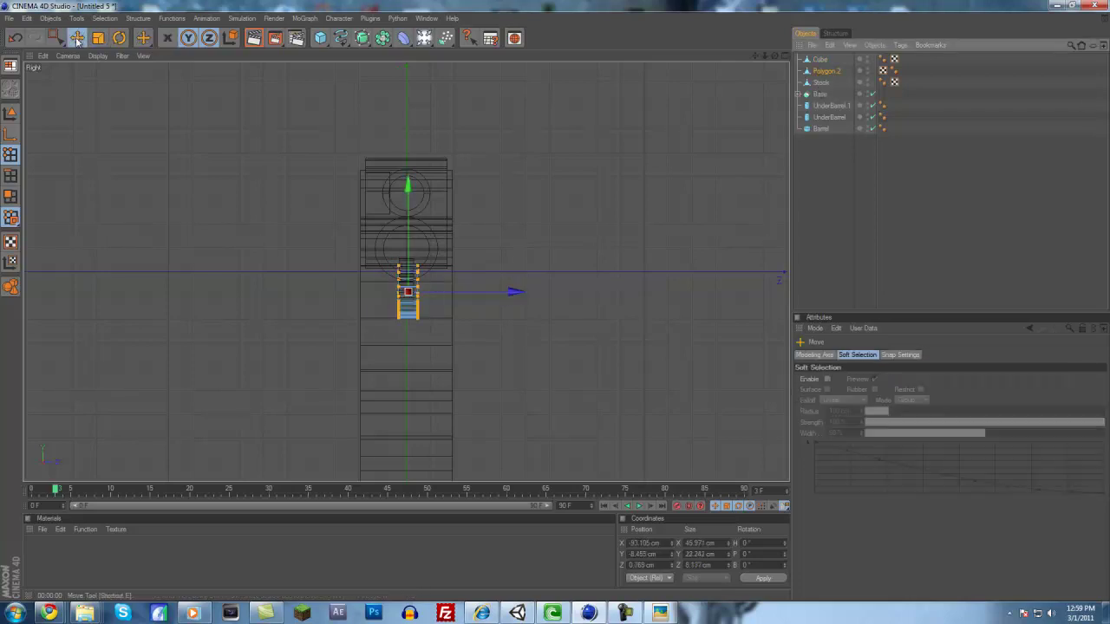
drag(555, 302, 554, 301)
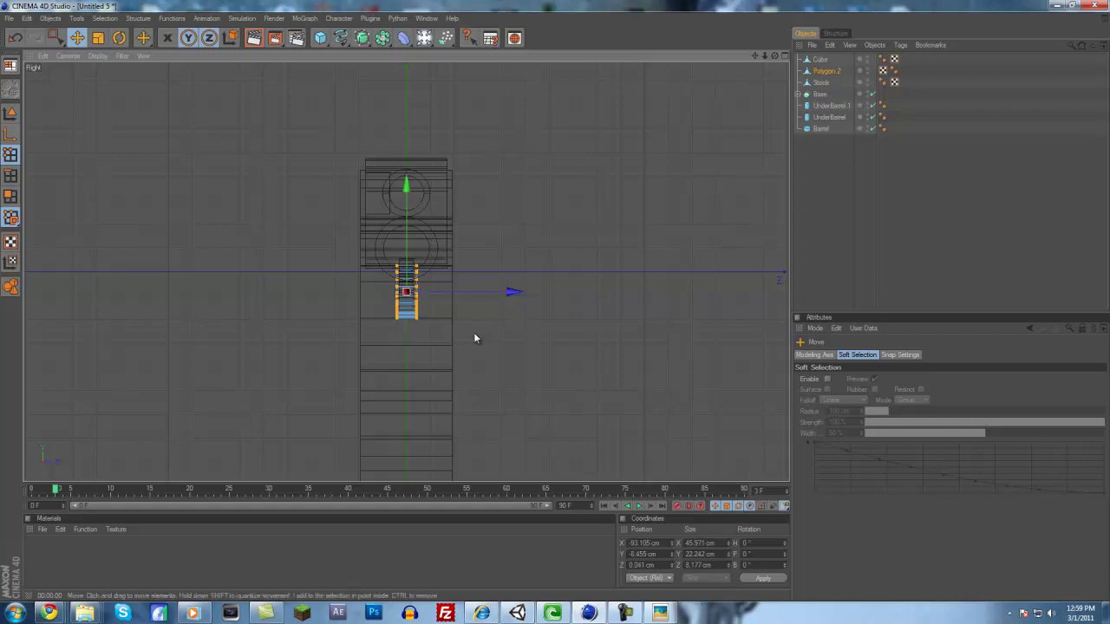
middle_click(454, 320)
middle_click(399, 235)
click(830, 228)
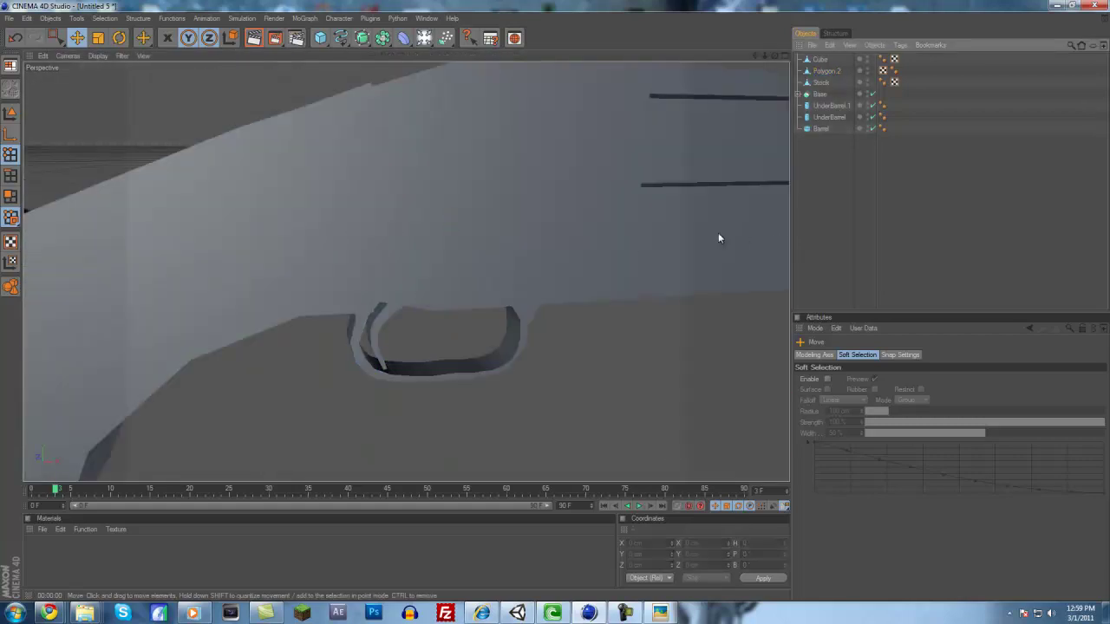
Add a HyperNURBS object and make the Cube trigger mesh its child to smooth it
click(363, 40)
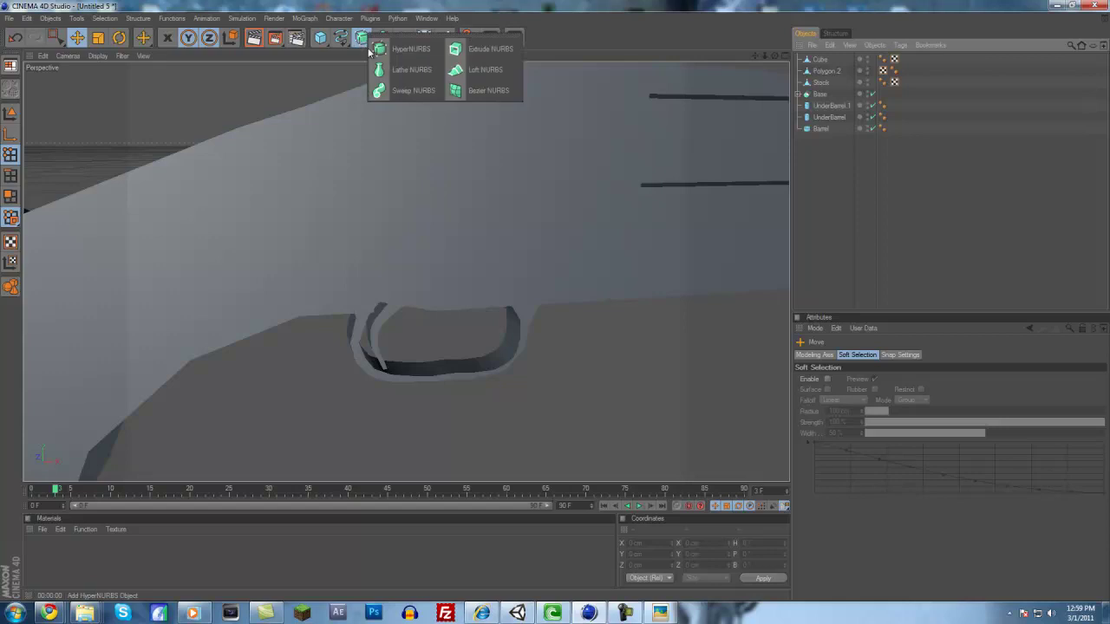
click(394, 52)
drag(821, 72, 830, 60)
click(827, 205)
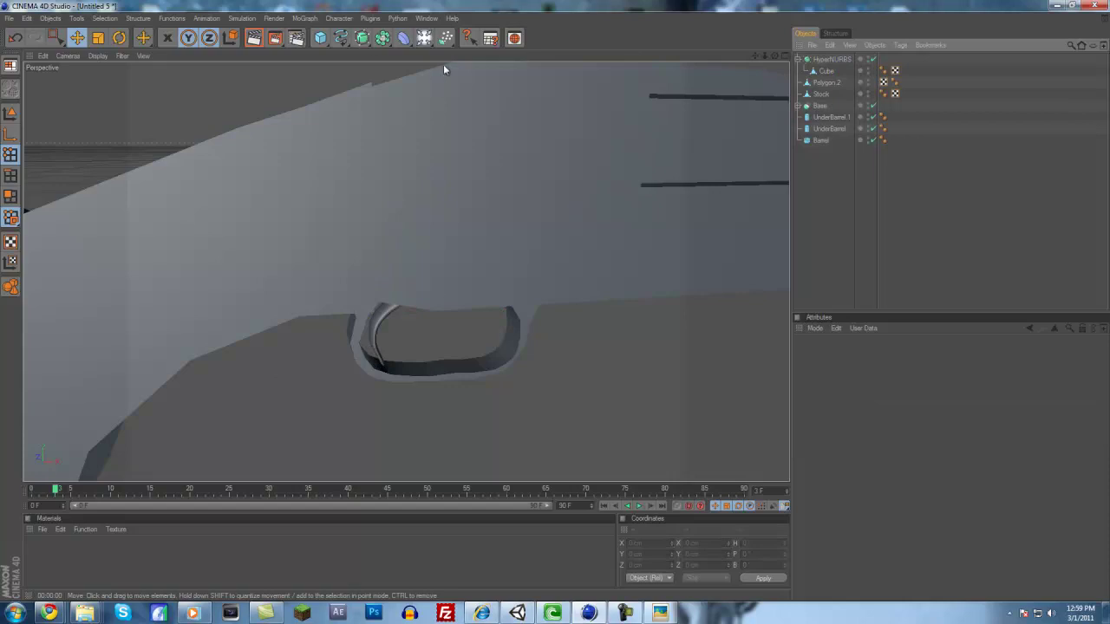
Try smoothing the Polygon.2 trigger guard with a second HyperNURBS object, and remove that object again
click(364, 39)
click(394, 53)
drag(820, 94, 828, 59)
click(825, 206)
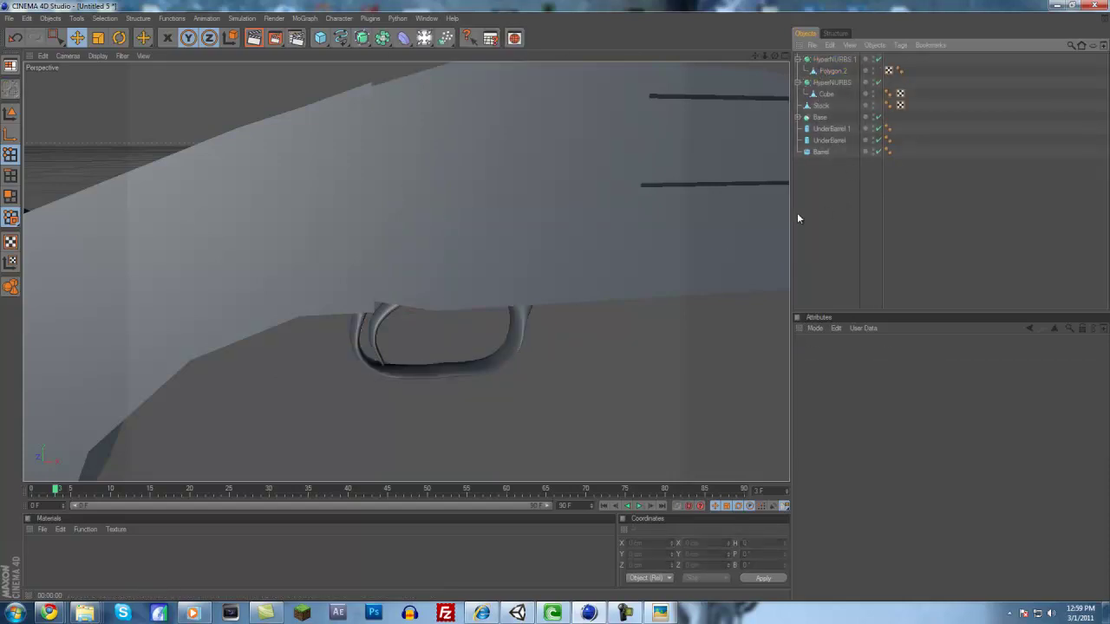
alt+drag(452, 329, 555, 300)
alt+drag(517, 377, 556, 303)
key(ctrl+z)
key(ctrl+z)
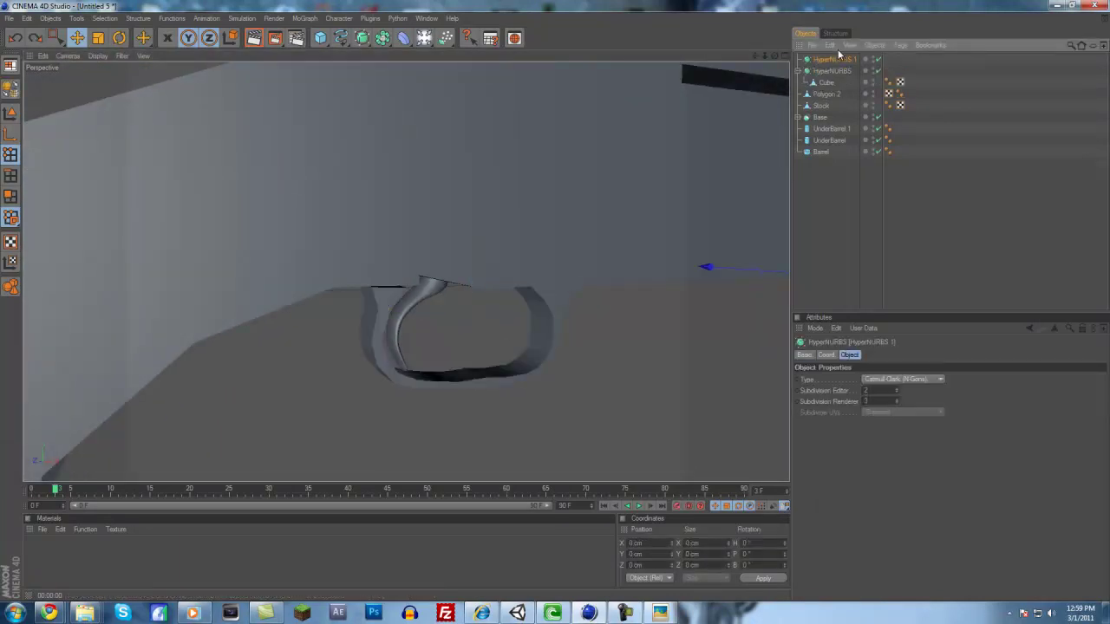
key(Delete)
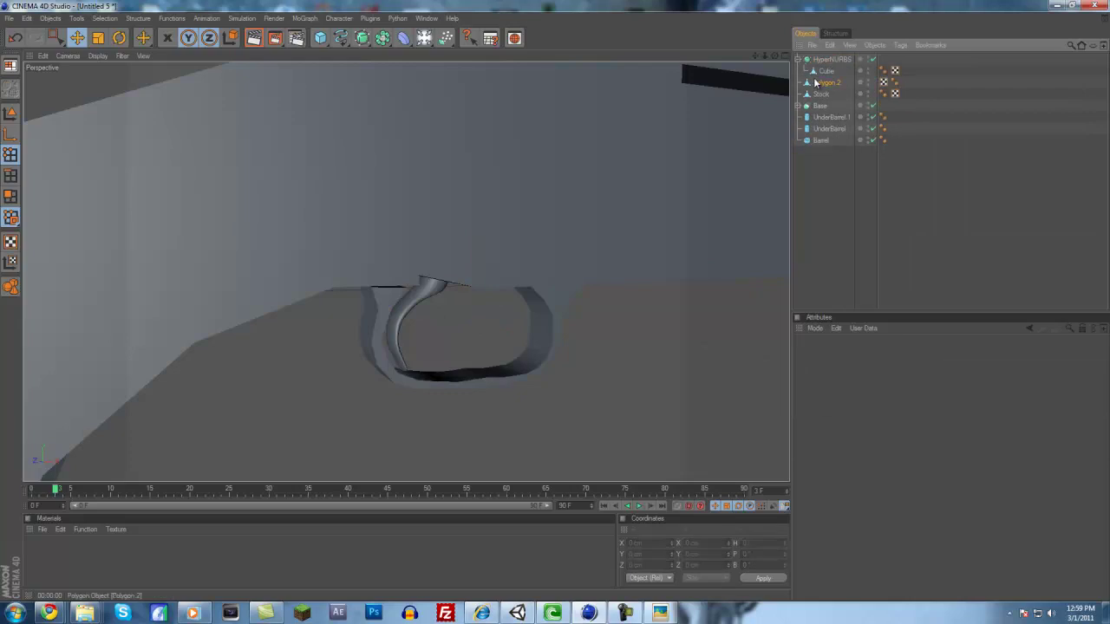
Rename Polygon.2 as AroundTrigger and the HyperNURBS object as Trigger
click(816, 83)
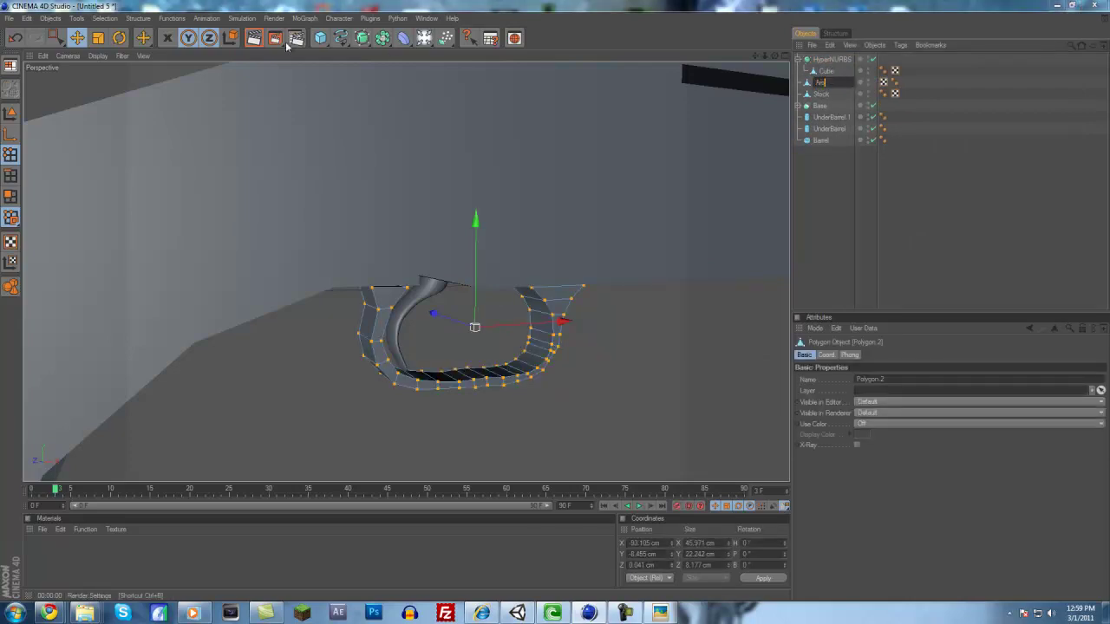
text(AroundTrigger)
click(797, 58)
click(798, 58)
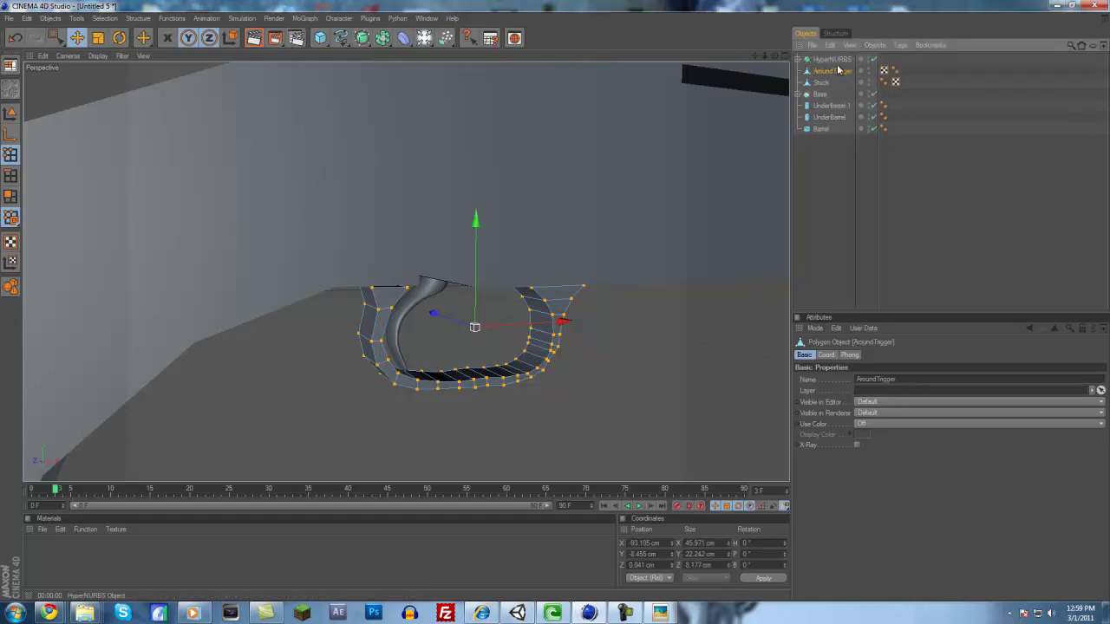
double_click(843, 60)
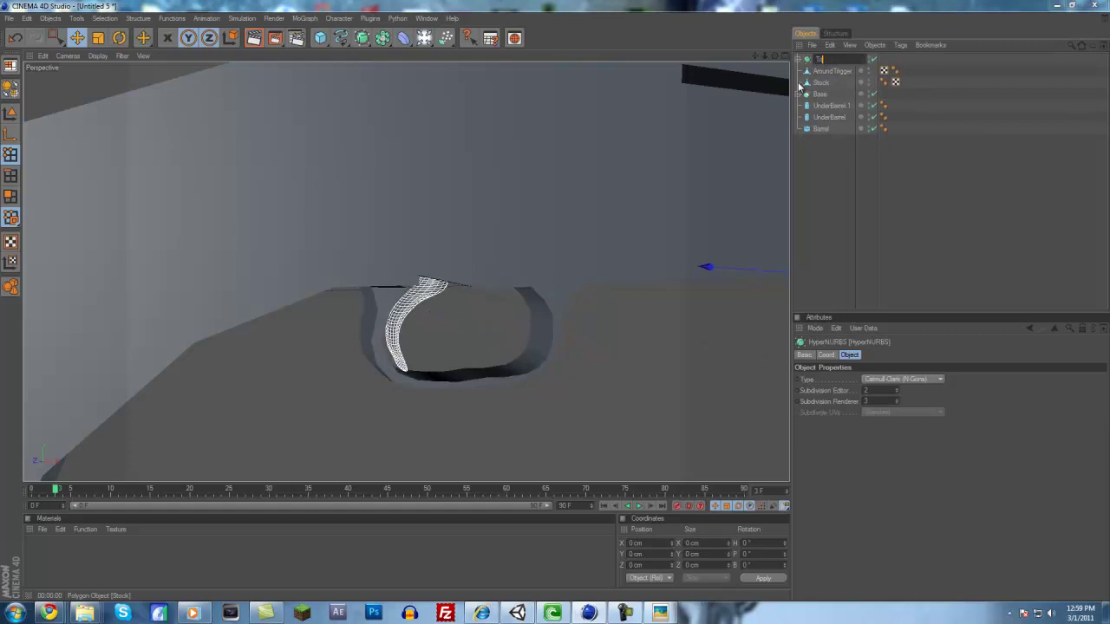
key(Return)
click(841, 182)
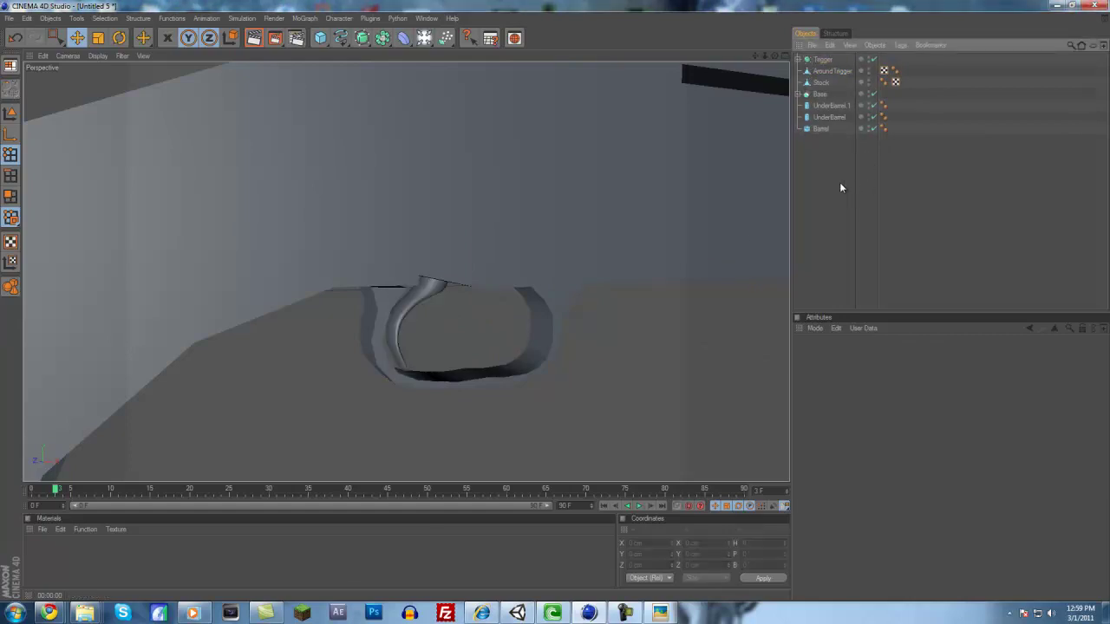
Raise the top points at the stock-side end of the AroundTrigger guard to about Y 5.6 cm, into the gun body
scroll(556, 301, up, 4)
scroll(557, 301, down, 3)
alt+drag(557, 301, 554, 298)
scroll(364, 289, up, 6)
scroll(364, 288, down, 2)
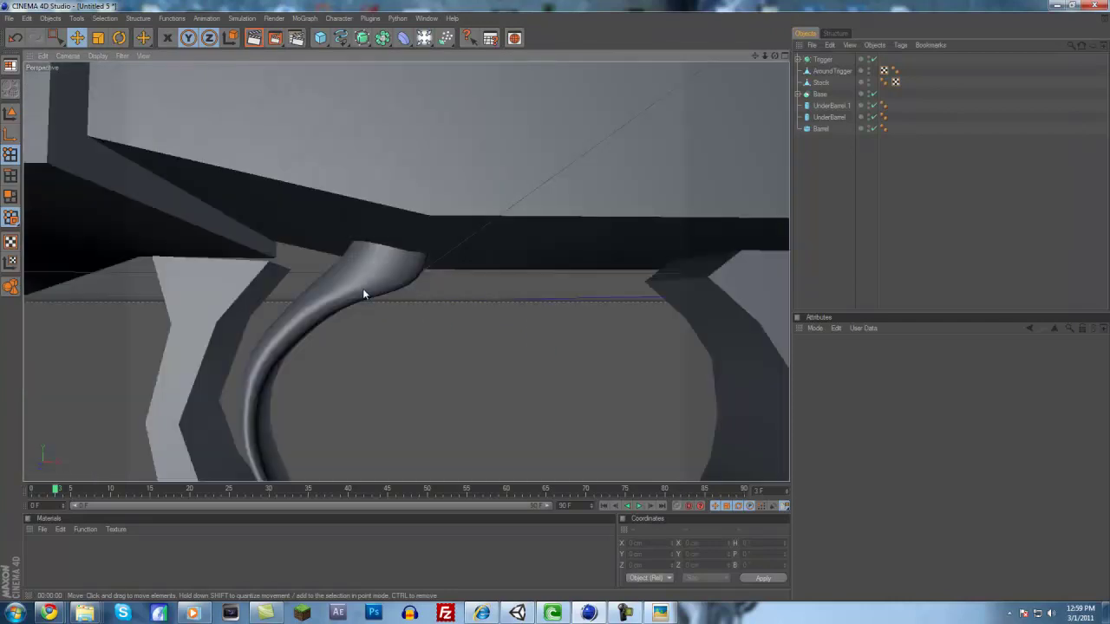
click(240, 281)
click(270, 263)
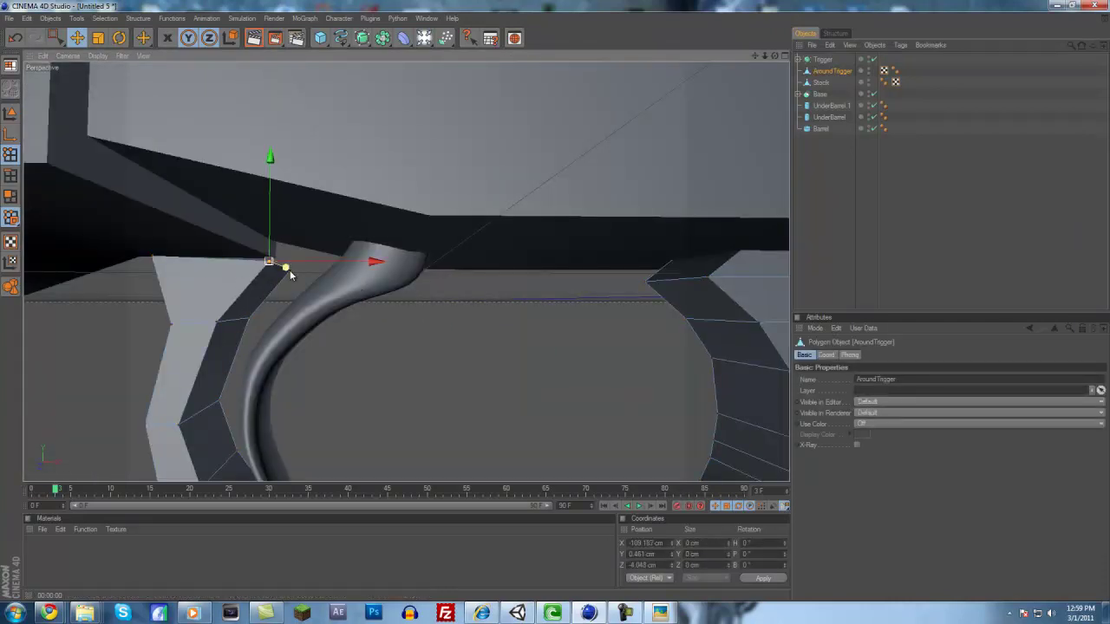
alt+drag(291, 277, 568, 298)
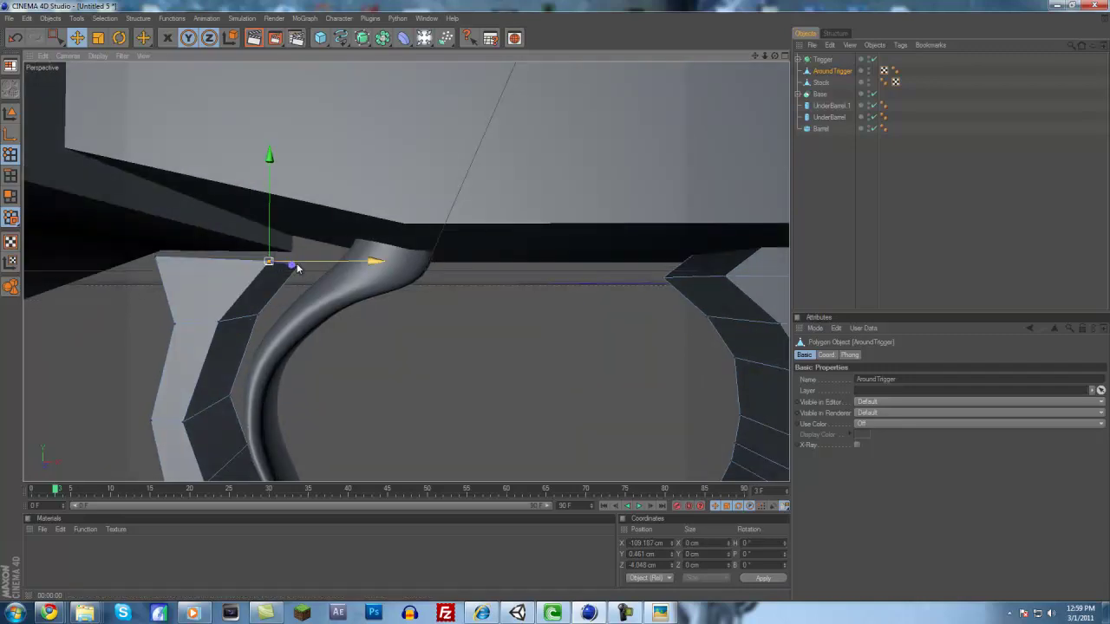
alt+drag(294, 277, 554, 301)
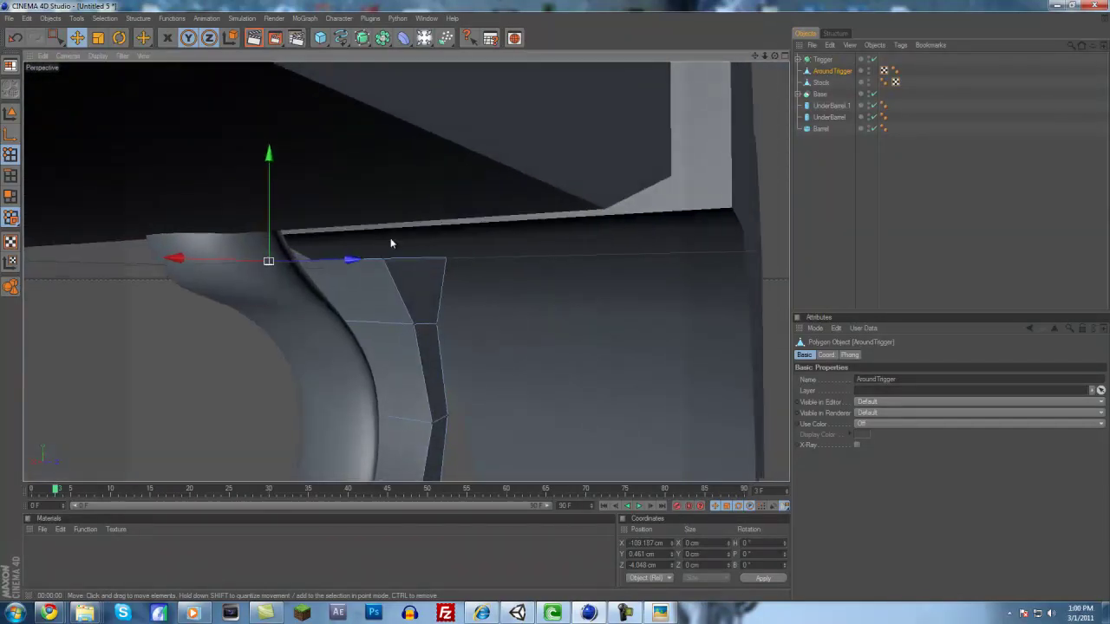
shift+click(384, 260)
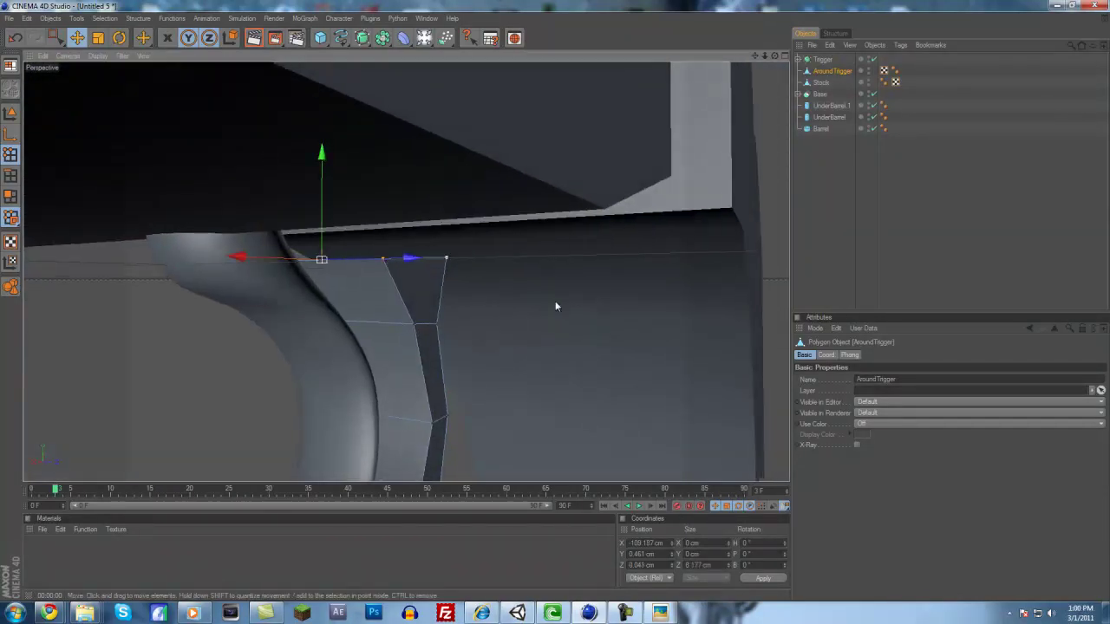
alt+drag(452, 332, 471, 314)
shift+click(258, 252)
drag(358, 205, 358, 104)
Examine how the raised end of the trigger guard meets the gun body, and preview it in a render
alt+drag(336, 358, 390, 359)
alt+drag(557, 305, 340, 353)
scroll(342, 353, down, 8)
scroll(342, 353, up, 3)
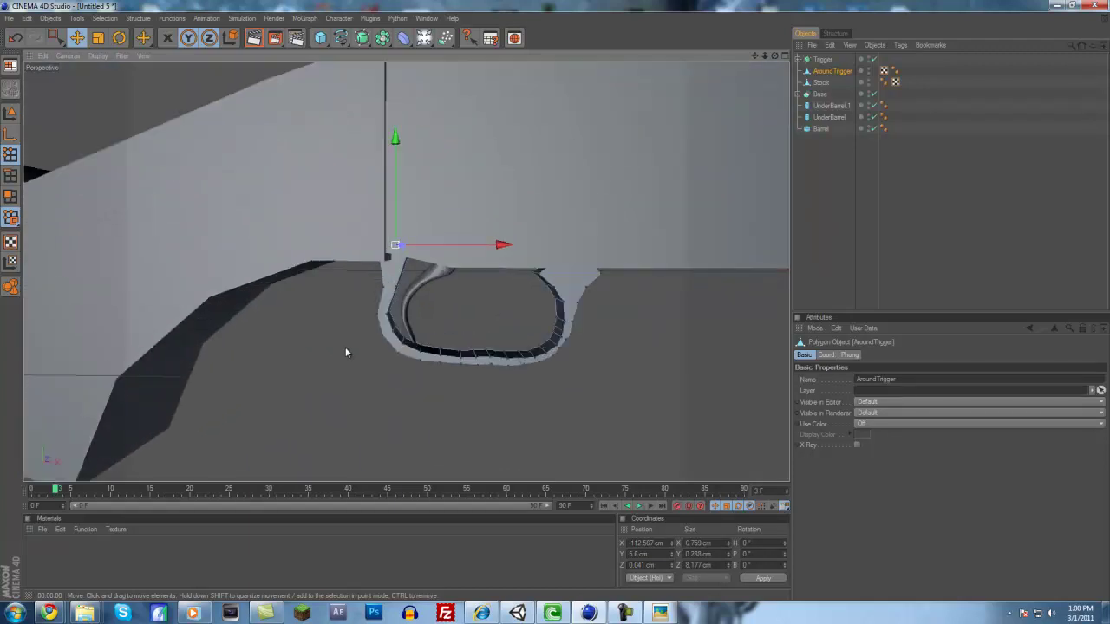
scroll(342, 349, up, 4)
scroll(371, 262, down, 3)
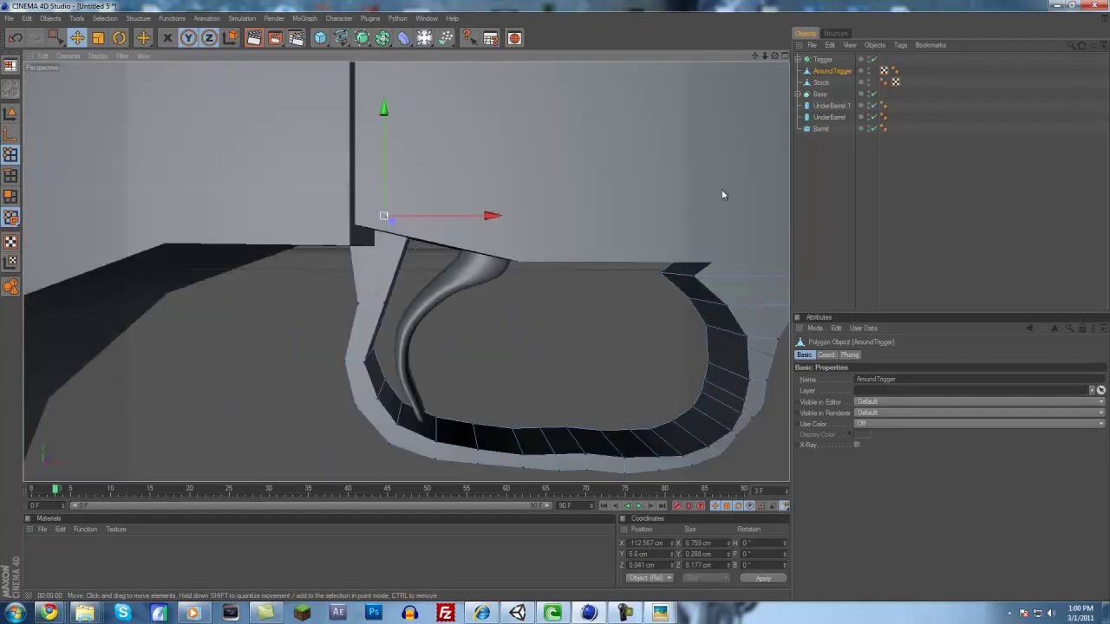
click(872, 179)
alt+drag(561, 330, 556, 302)
scroll(556, 305, down, 6)
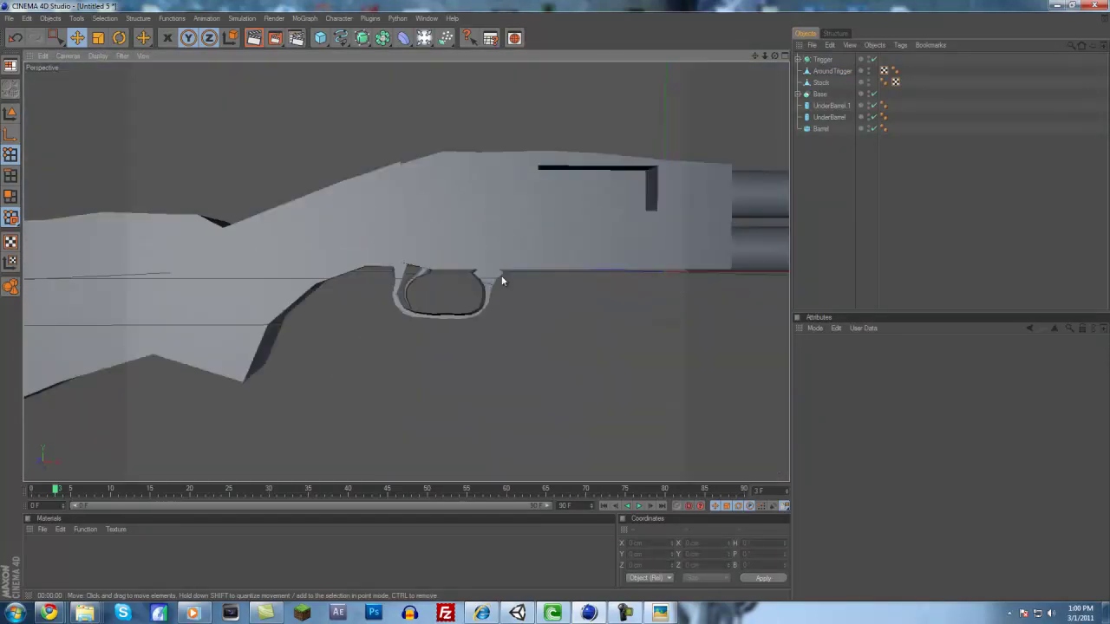
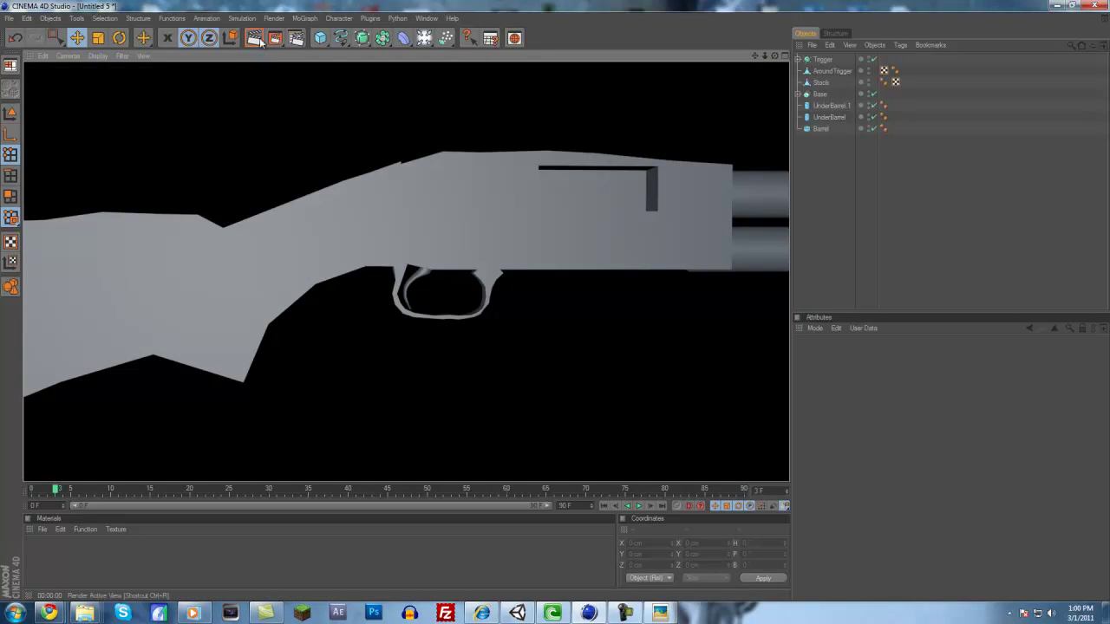
scroll(401, 295, down, 3)
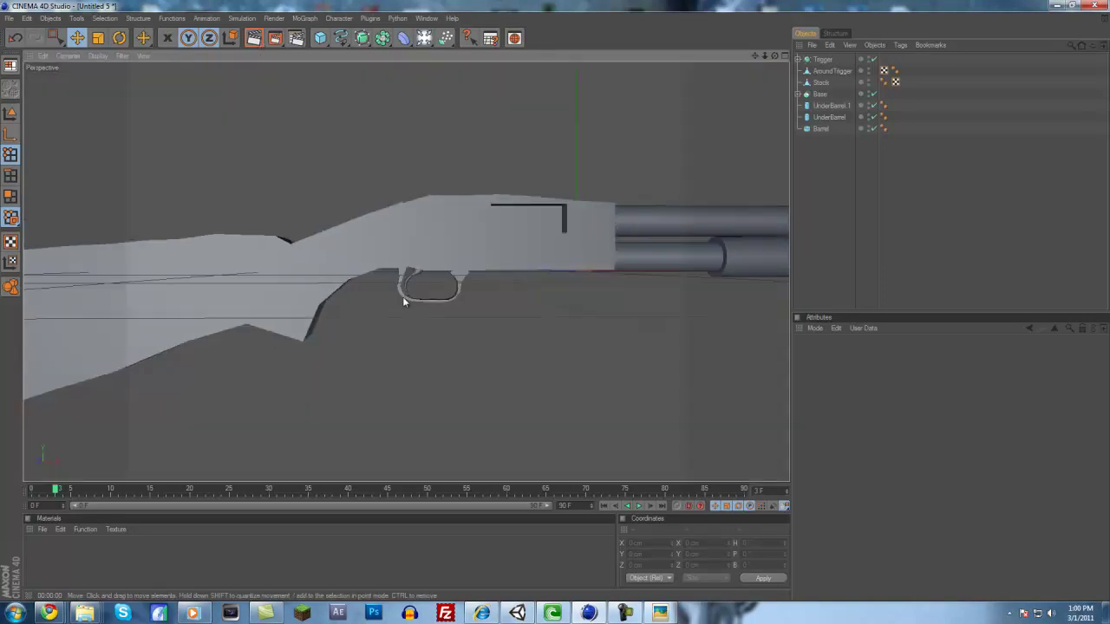
Reshape the stock-side top of AroundTrigger, moving the inner points to about X -100.5, Y 4 cm and an outer point to about X -115.1 cm
middle_click(404, 319)
middle_click(500, 387)
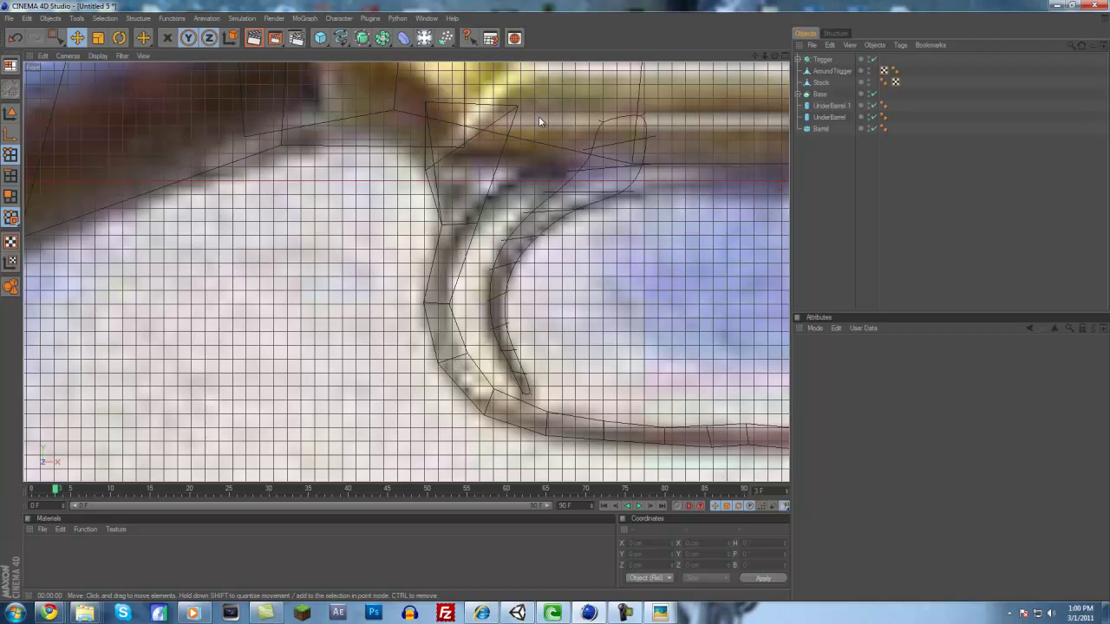
click(829, 70)
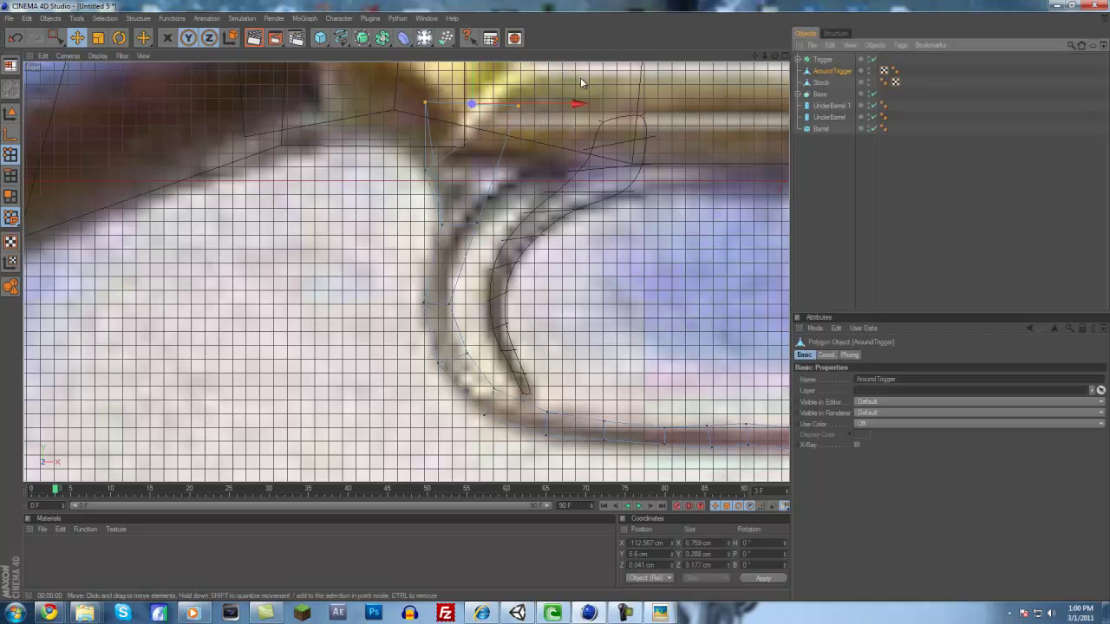
click(78, 39)
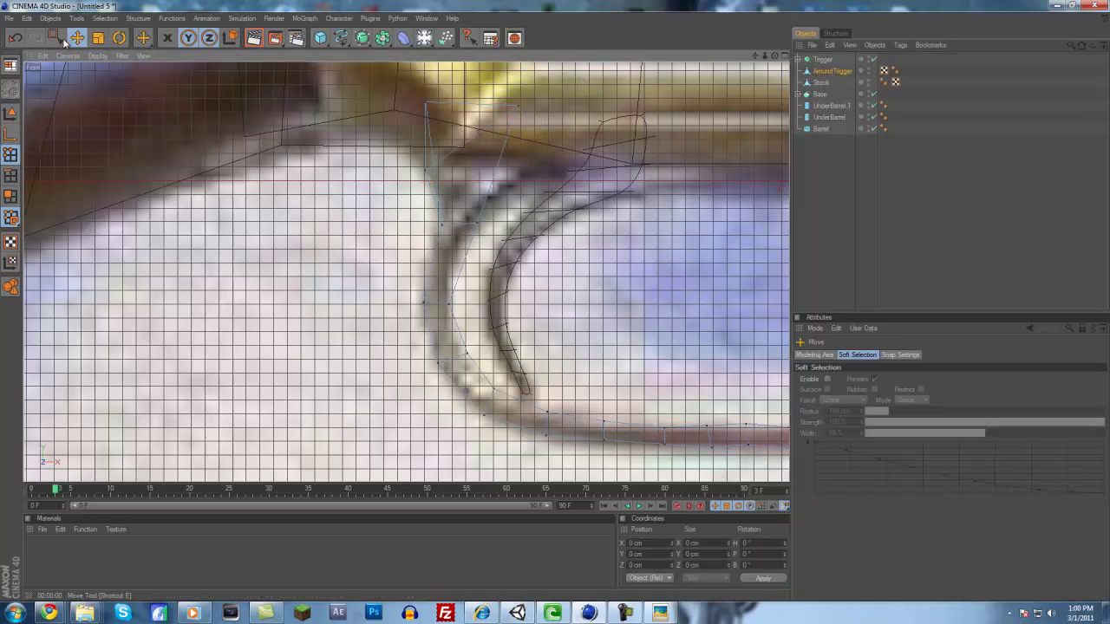
click(56, 38)
drag(523, 129, 555, 139)
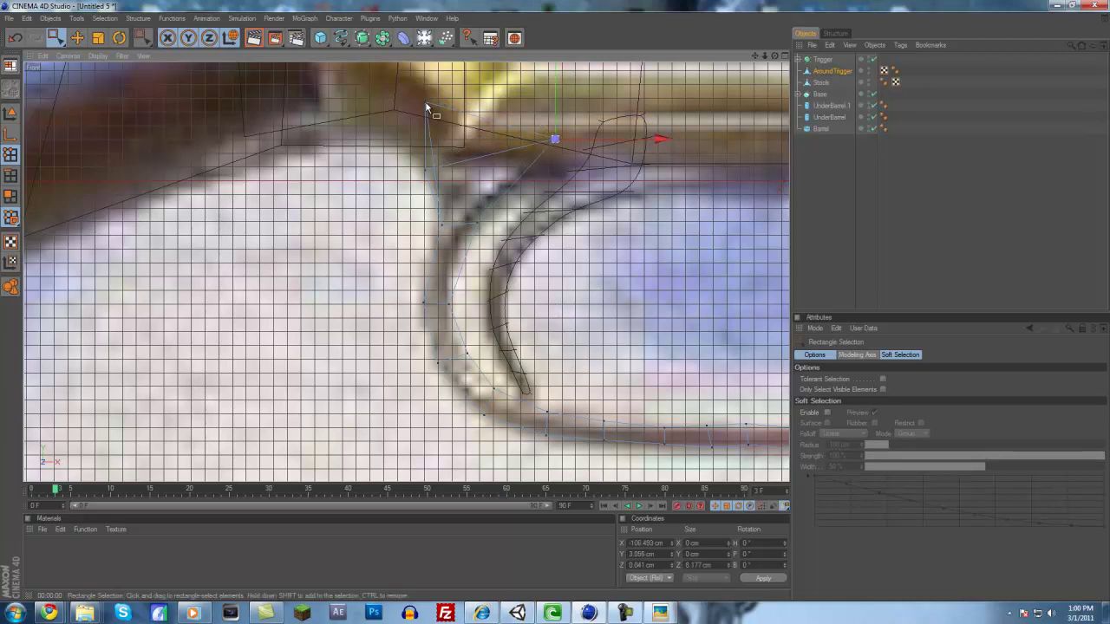
mouse_move(432, 187)
mouse_down()
mouse_move(414, 165)
mouse_move(436, 169)
mouse_up()
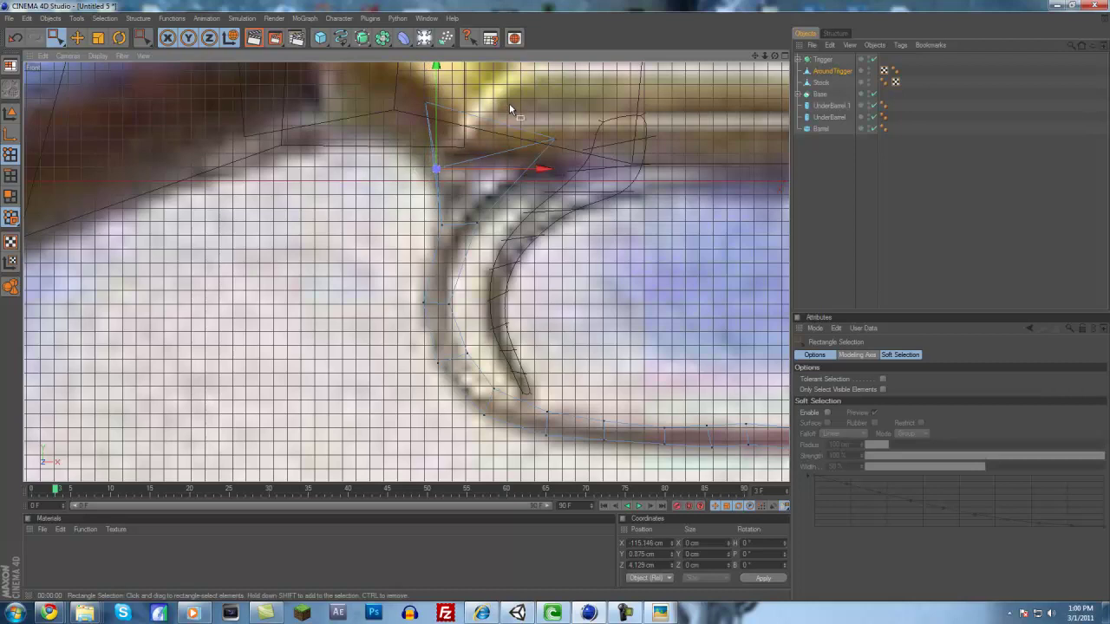
middle_click(479, 157)
middle_click(359, 196)
click(833, 237)
scroll(368, 364, up, 5)
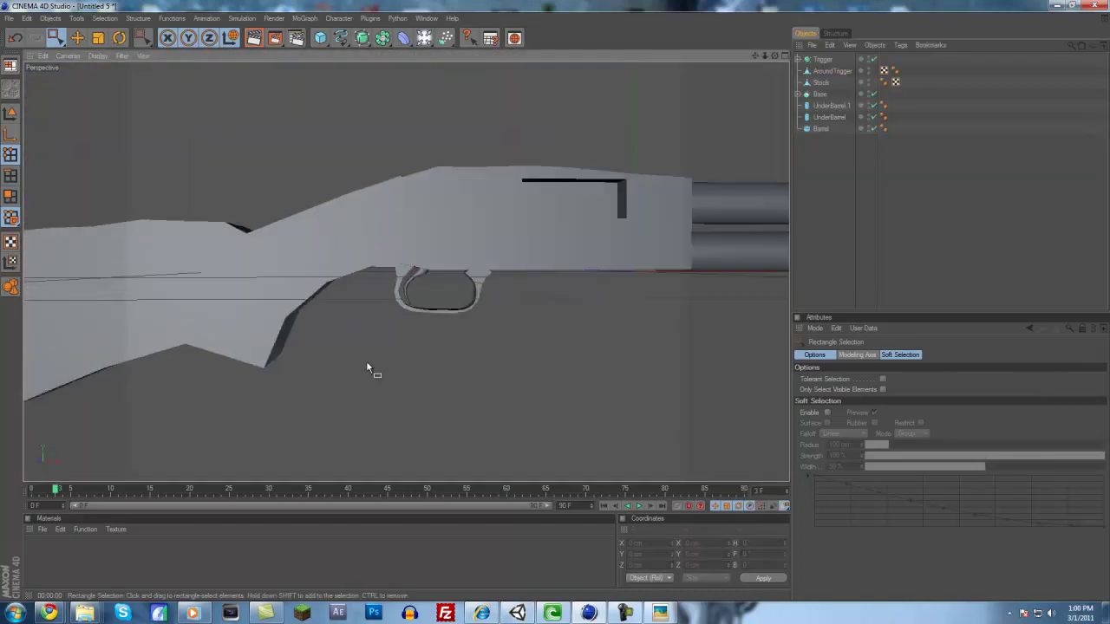
scroll(368, 364, up, 6)
scroll(369, 363, down, 5)
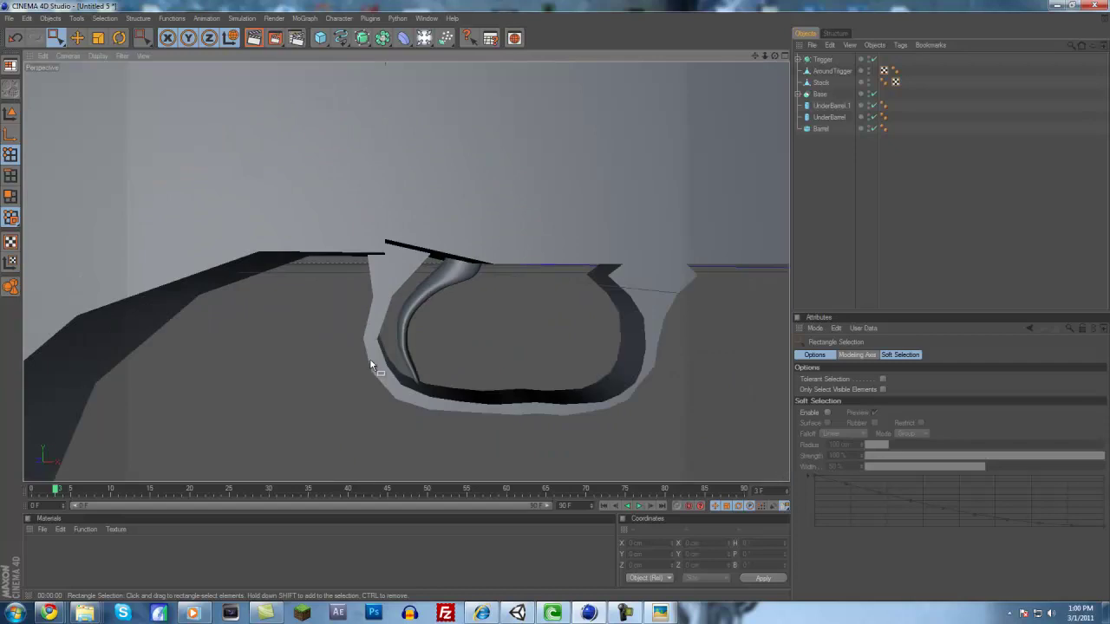
Move the lower front corner of the Stock upward, just behind the trigger guard
middle_click(369, 357)
middle_click(483, 354)
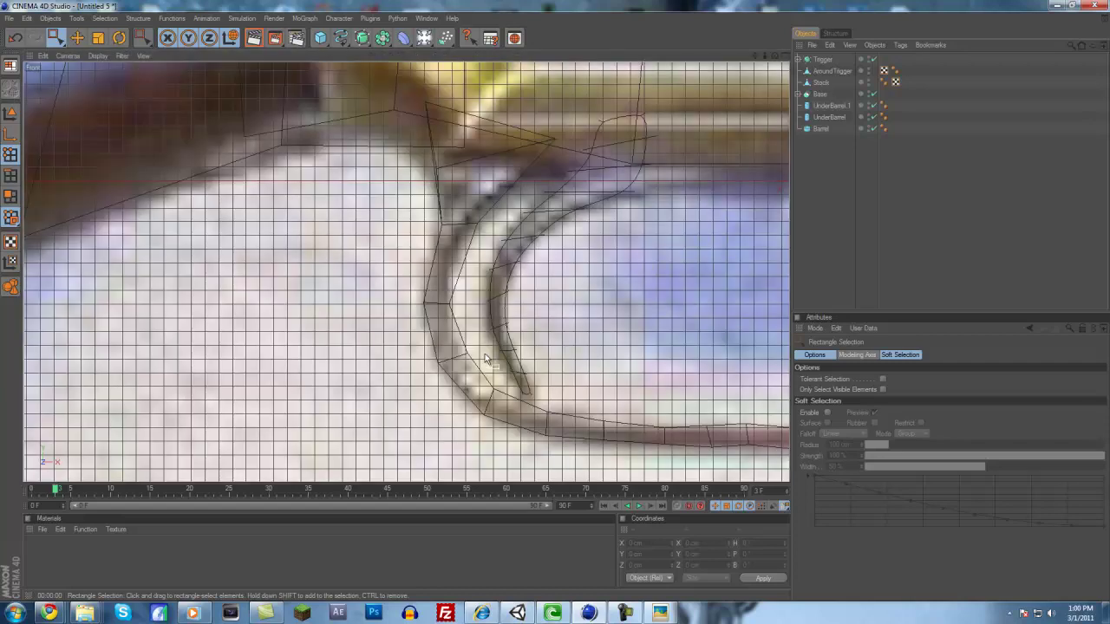
scroll(483, 354, down, 1)
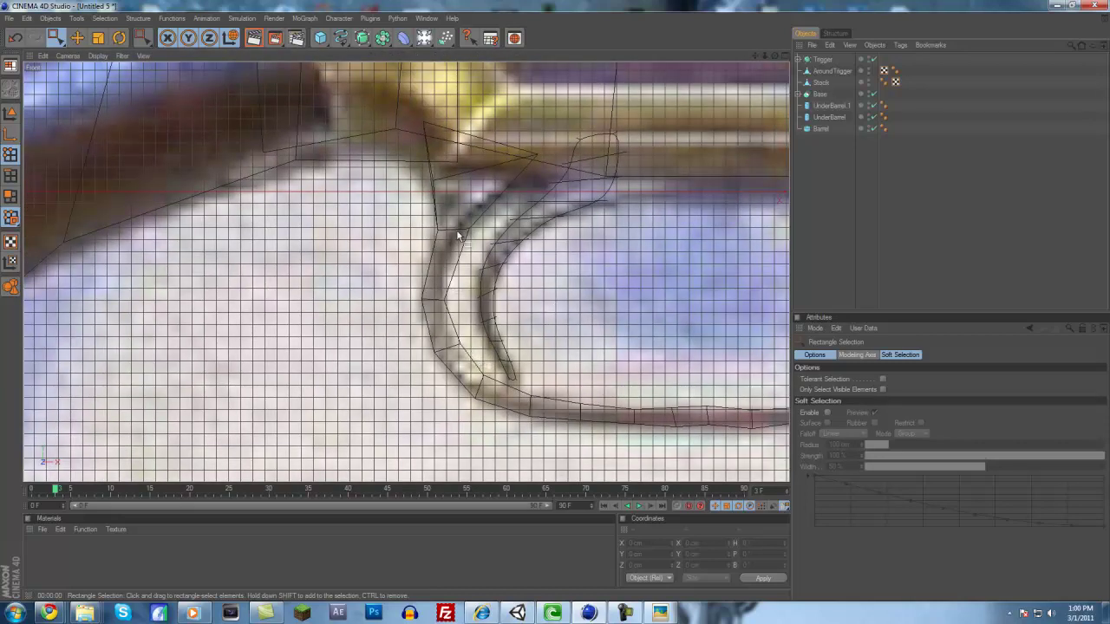
click(820, 84)
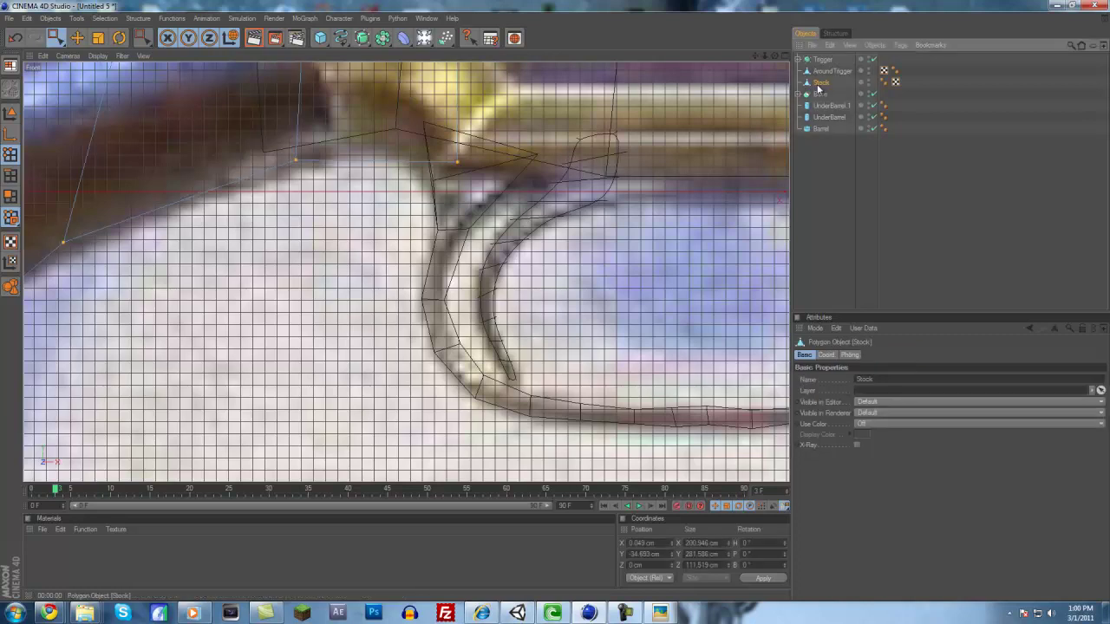
drag(475, 166, 453, 128)
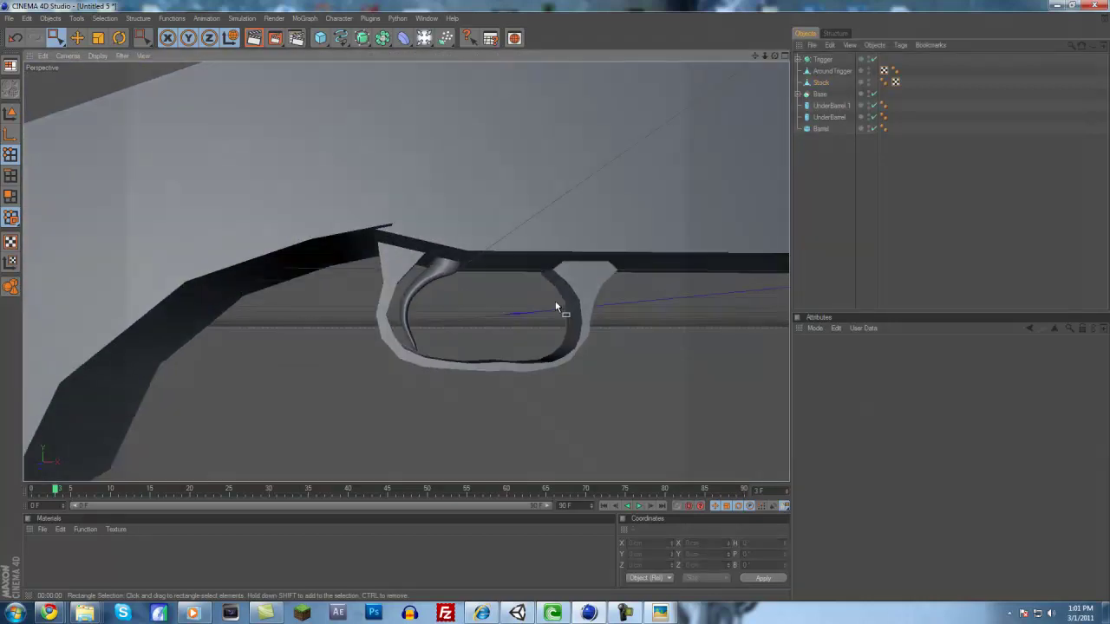
alt+drag(555, 306, 431, 298)
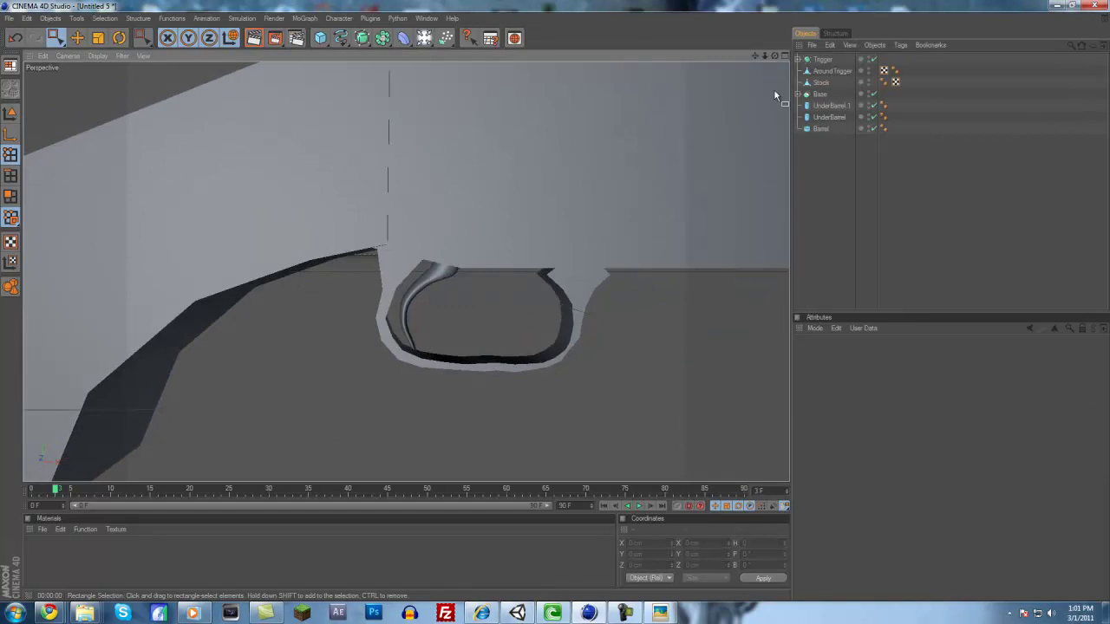
Fine-tune the Stock's lower front corner point where it joins the receiver above the trigger guard
click(824, 94)
click(821, 84)
drag(390, 249, 391, 253)
click(759, 173)
alt+drag(760, 173, 558, 307)
click(398, 242)
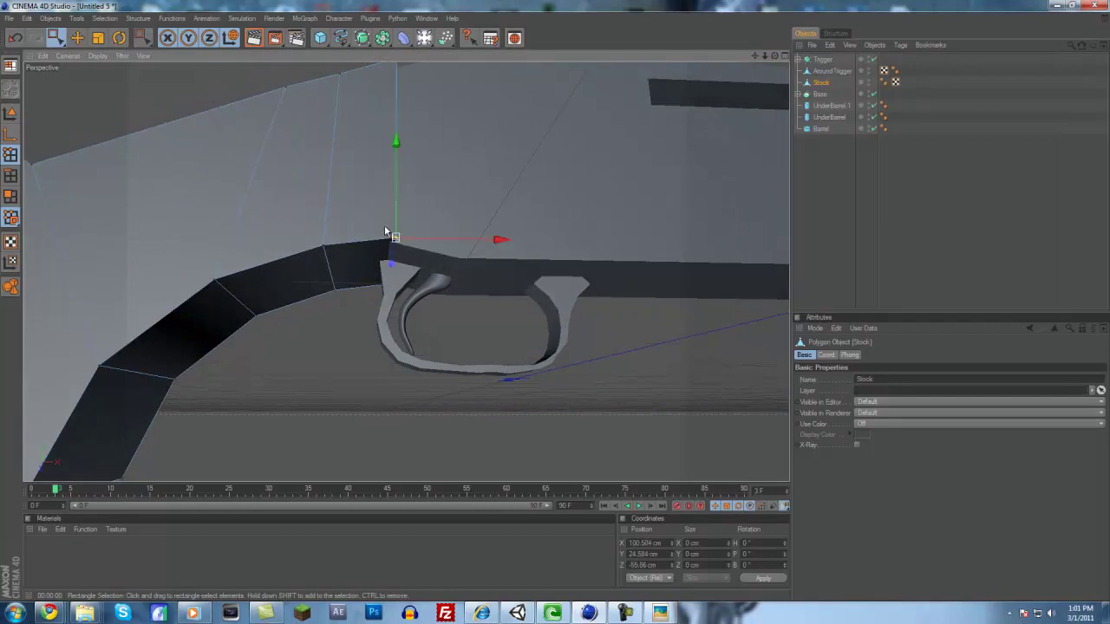
Compare the whole shotgun with the reference image in the front view and check it in perspective
click(813, 216)
alt+drag(563, 243, 557, 312)
middle_click(442, 294)
middle_click(563, 339)
scroll(564, 338, down, 3)
scroll(564, 338, down, 8)
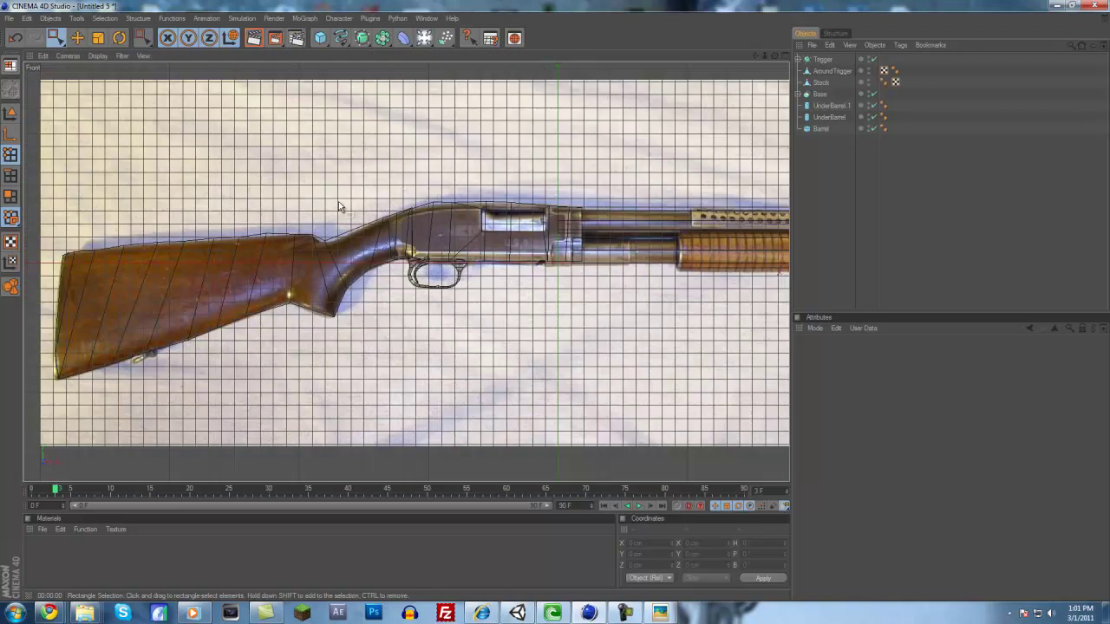
middle_click(339, 205)
middle_click(230, 247)
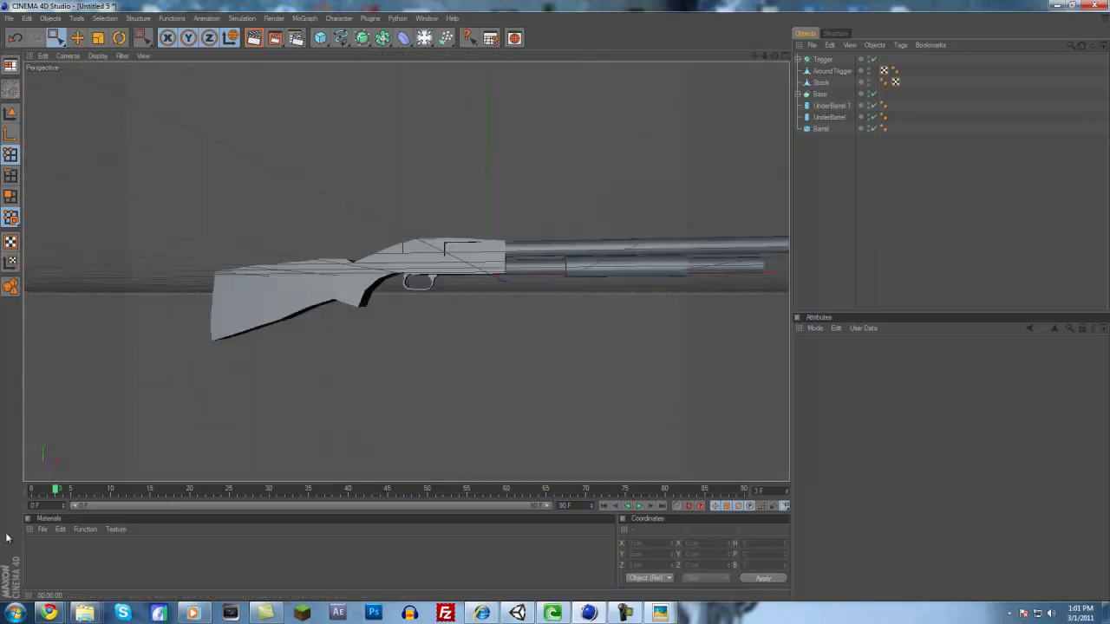
Load the Wood 001 preset from the Prime Basic materials and apply it to the Stock
click(43, 529)
mouse_move(79, 491)
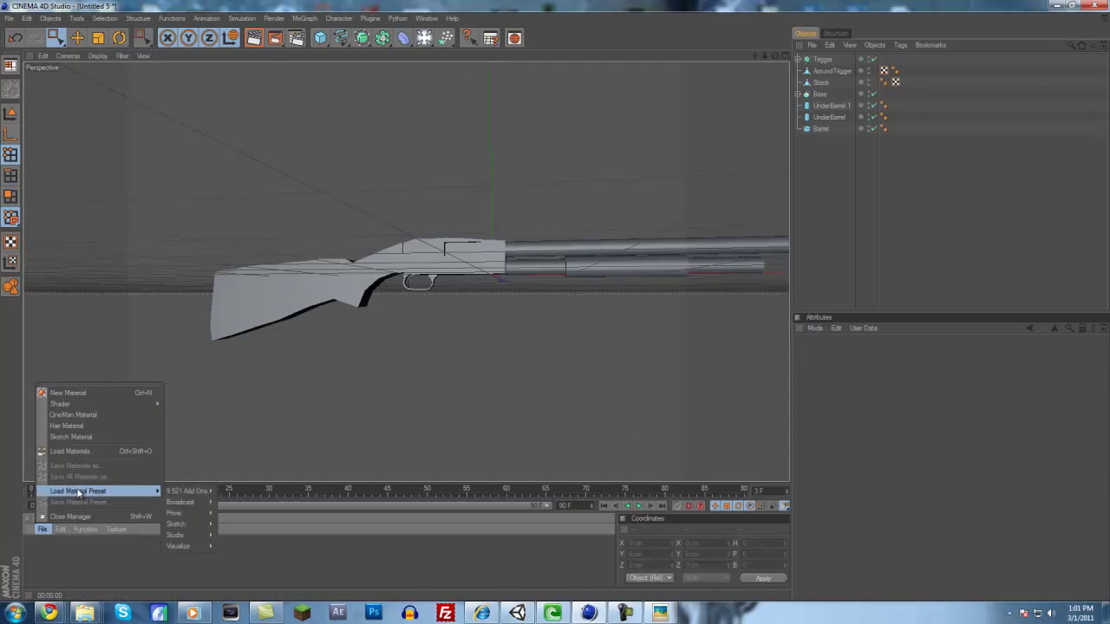
mouse_move(199, 514)
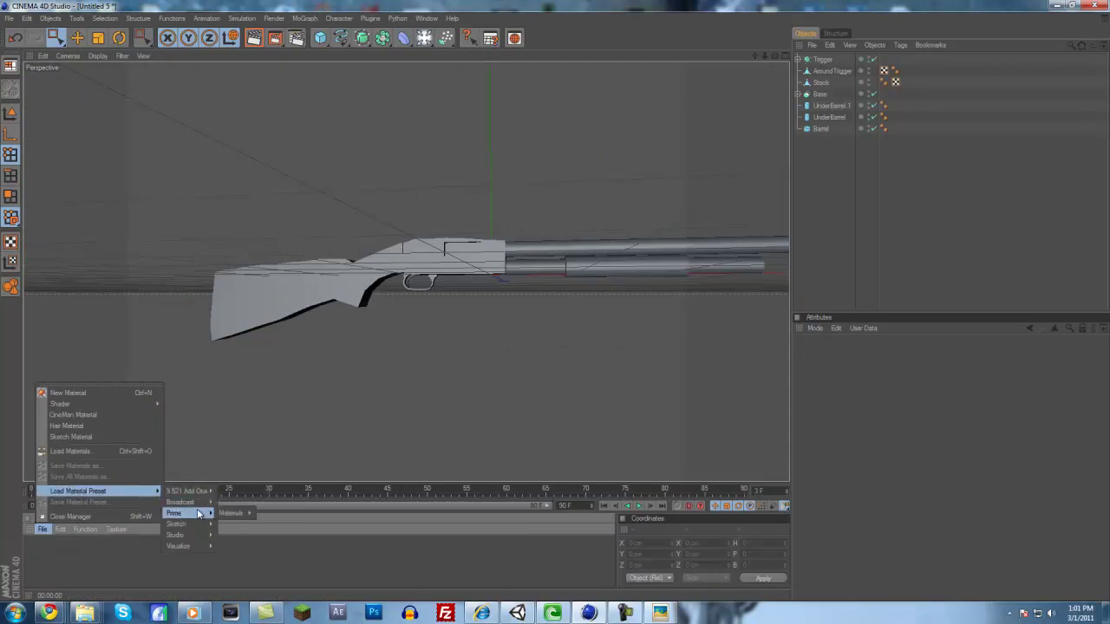
mouse_move(233, 513)
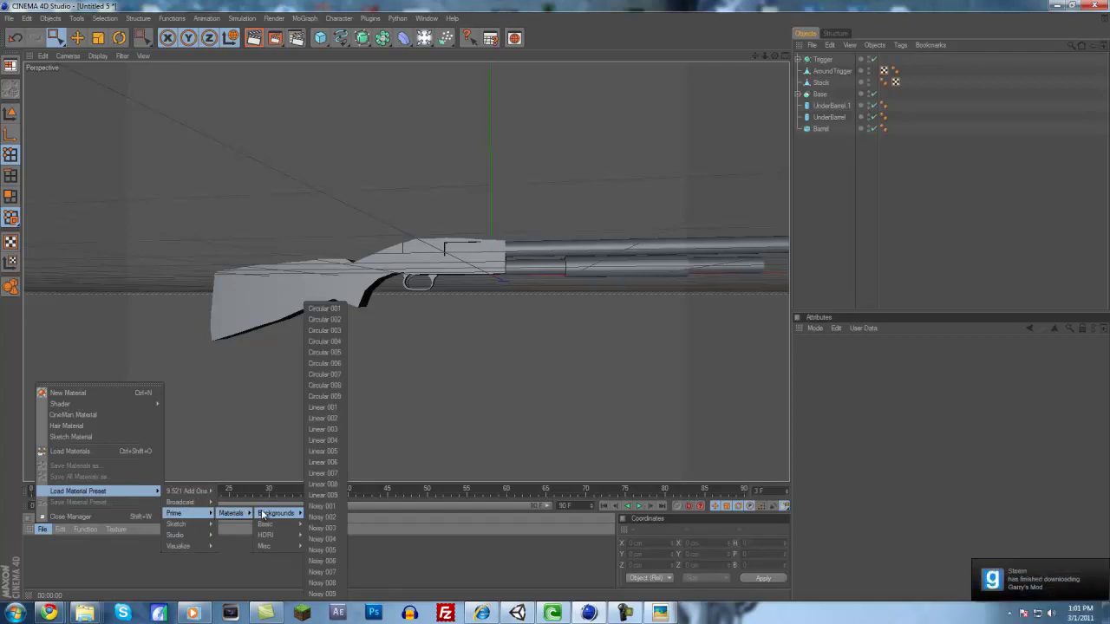
mouse_move(266, 536)
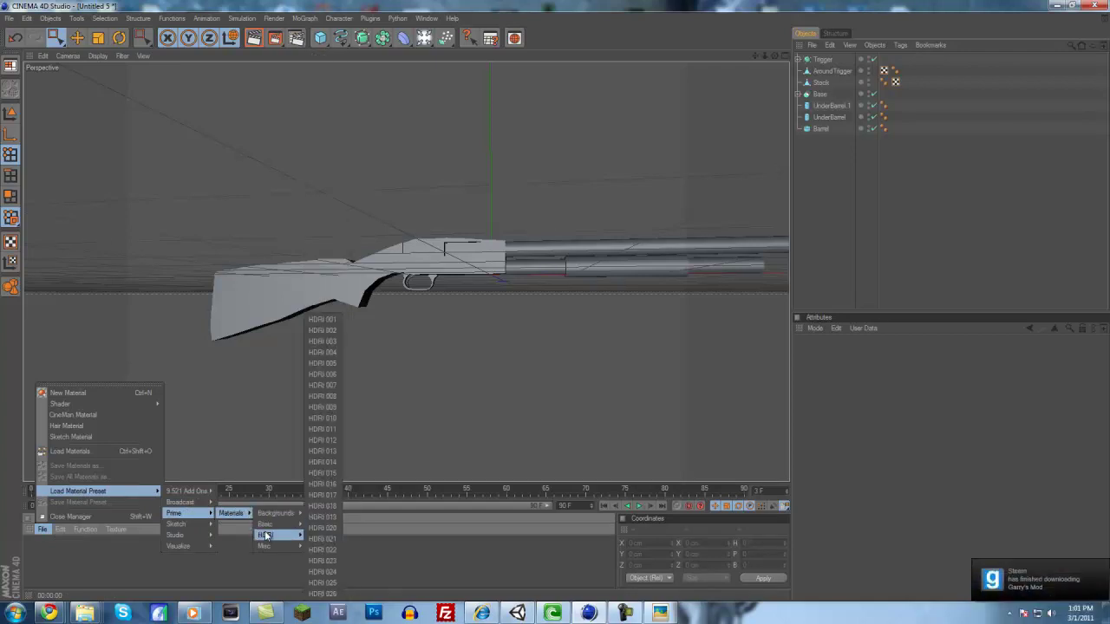
click(330, 495)
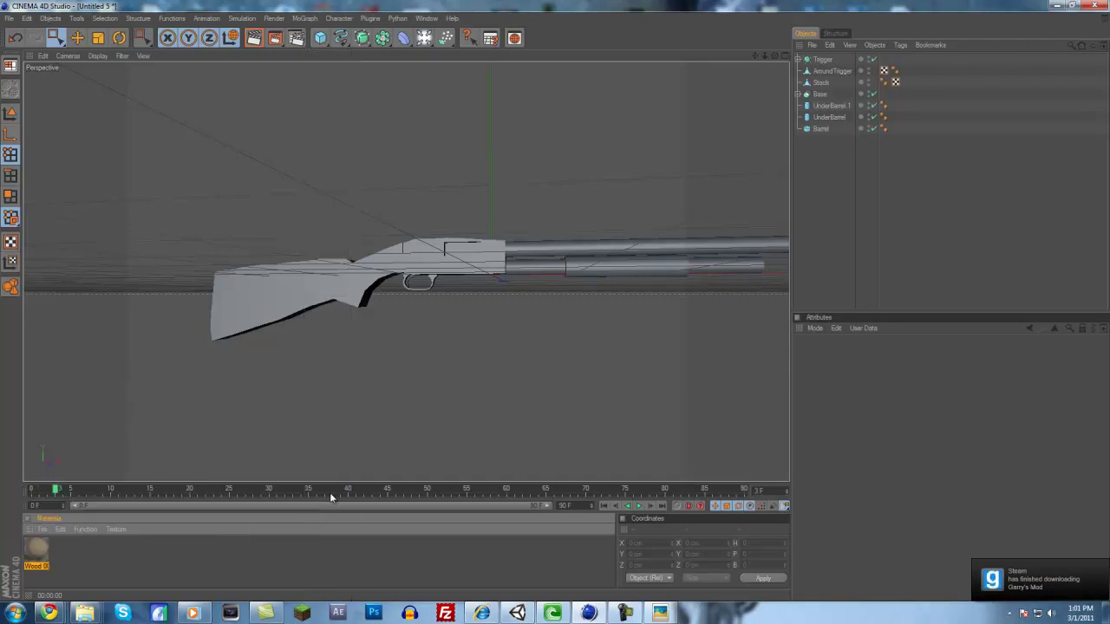
drag(37, 549, 300, 275)
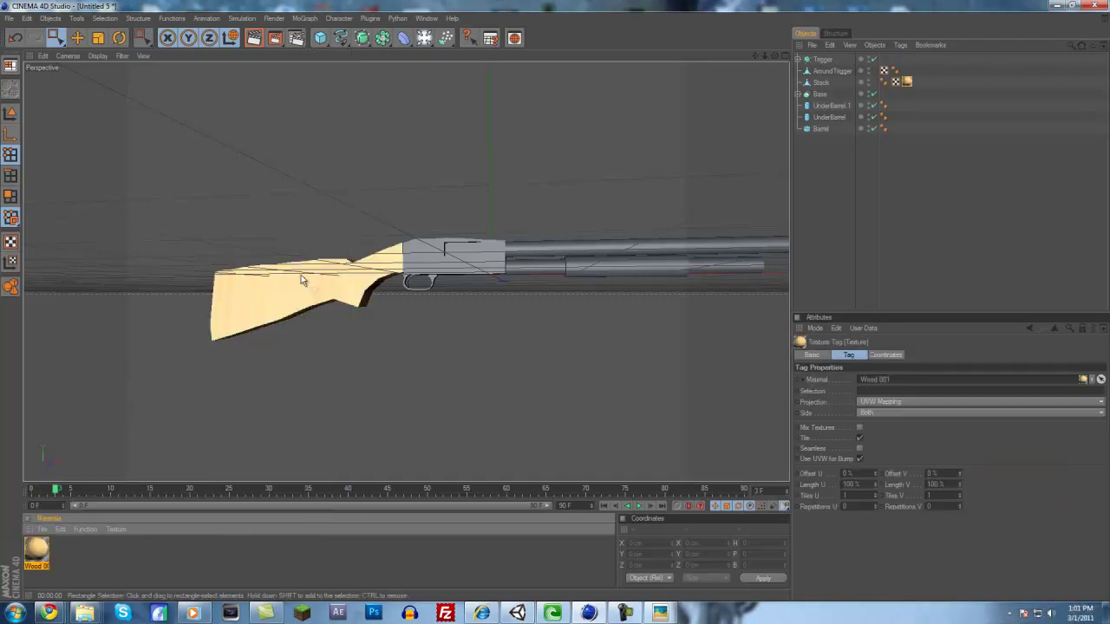
Remove the Wood 001 texture from the Stock and delete the material
key(Delete)
click(38, 551)
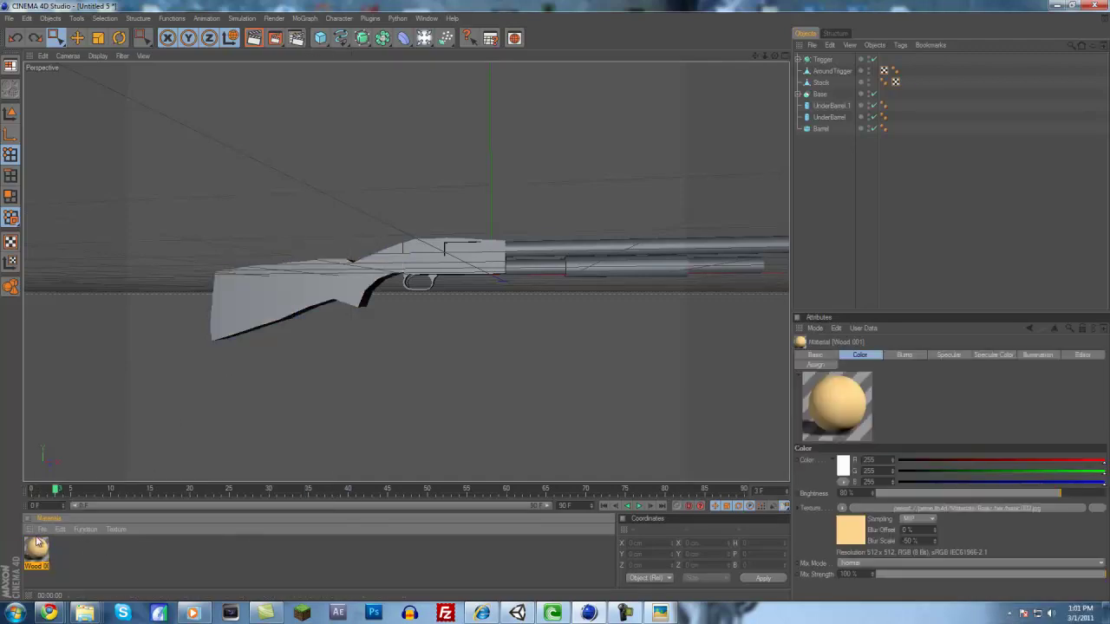
key(Delete)
Load the Wood 005 preset from the Prime Basic materials and apply it to the Stock
click(41, 530)
mouse_move(60, 527)
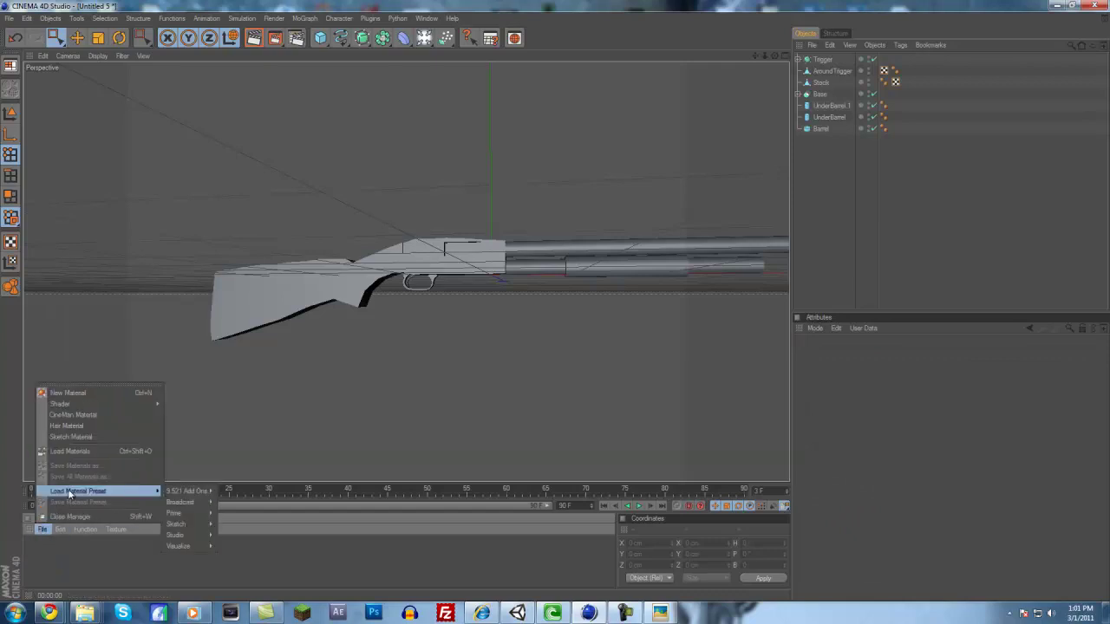
mouse_move(137, 494)
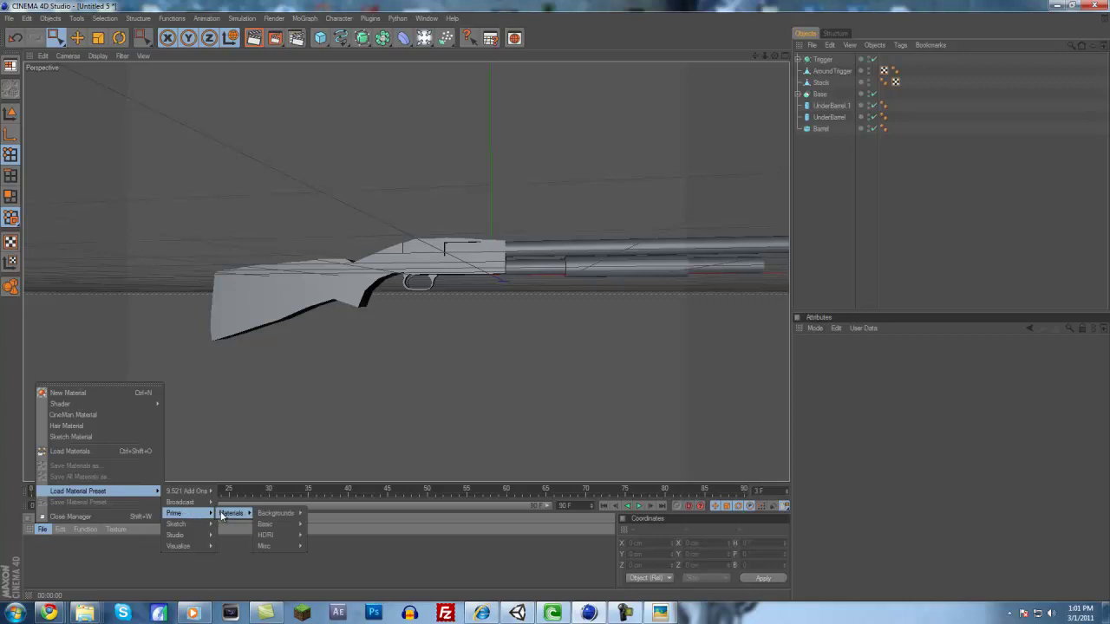
mouse_move(274, 525)
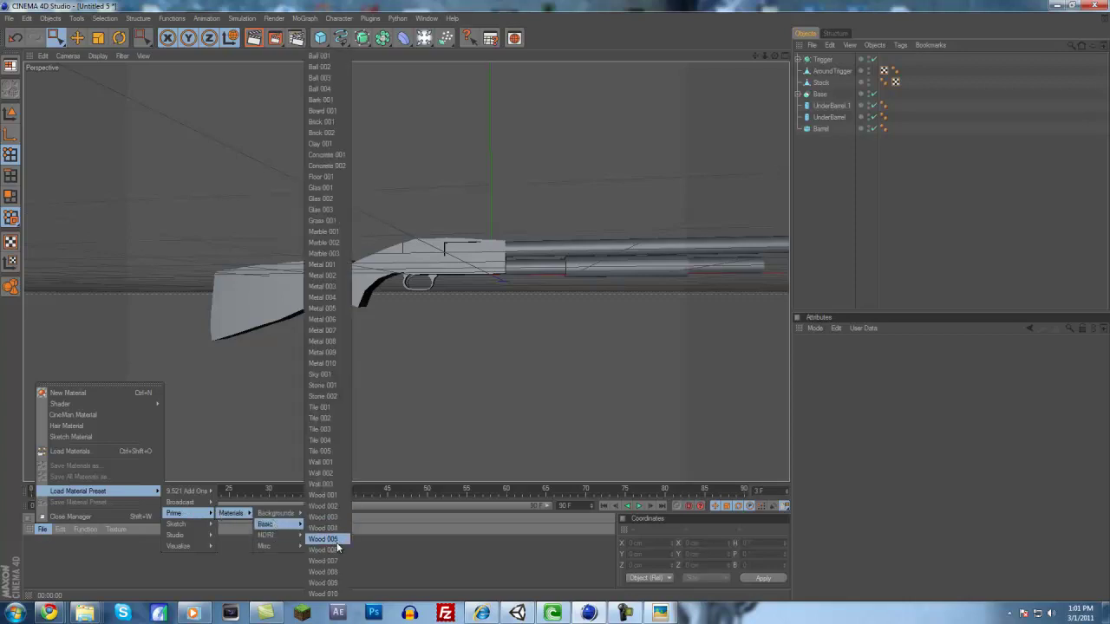
click(335, 540)
drag(256, 353, 260, 303)
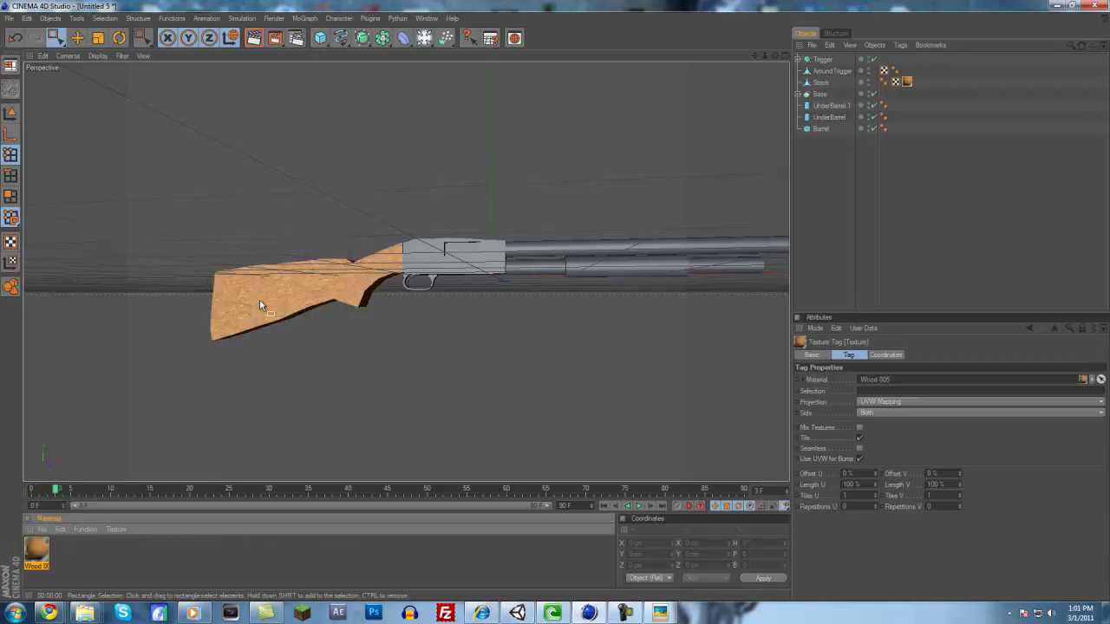
middle_click(263, 303)
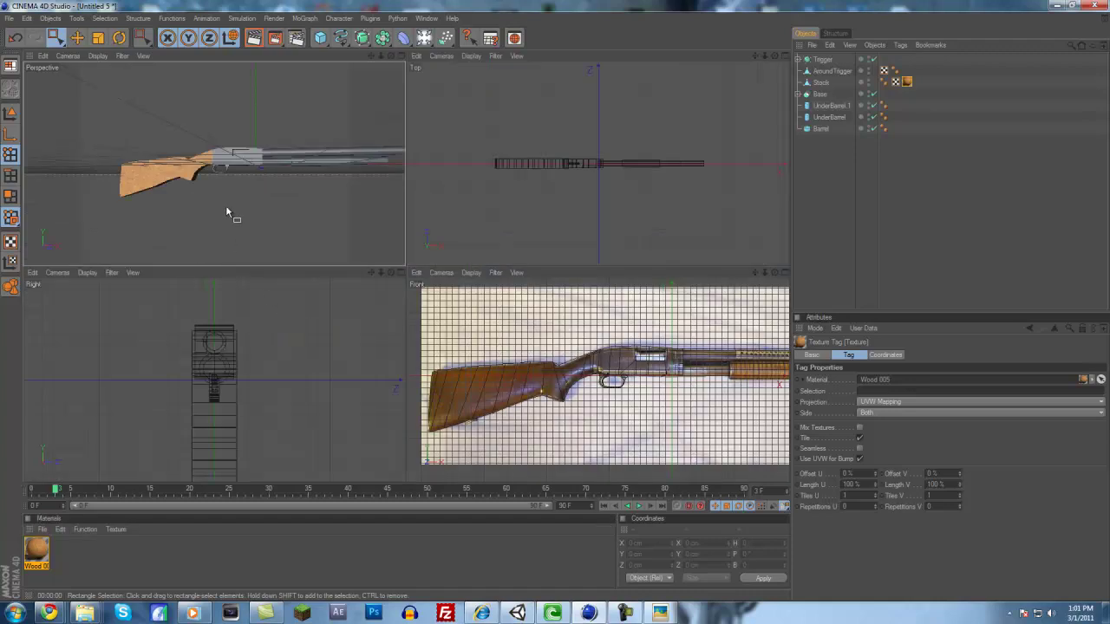
middle_click(227, 212)
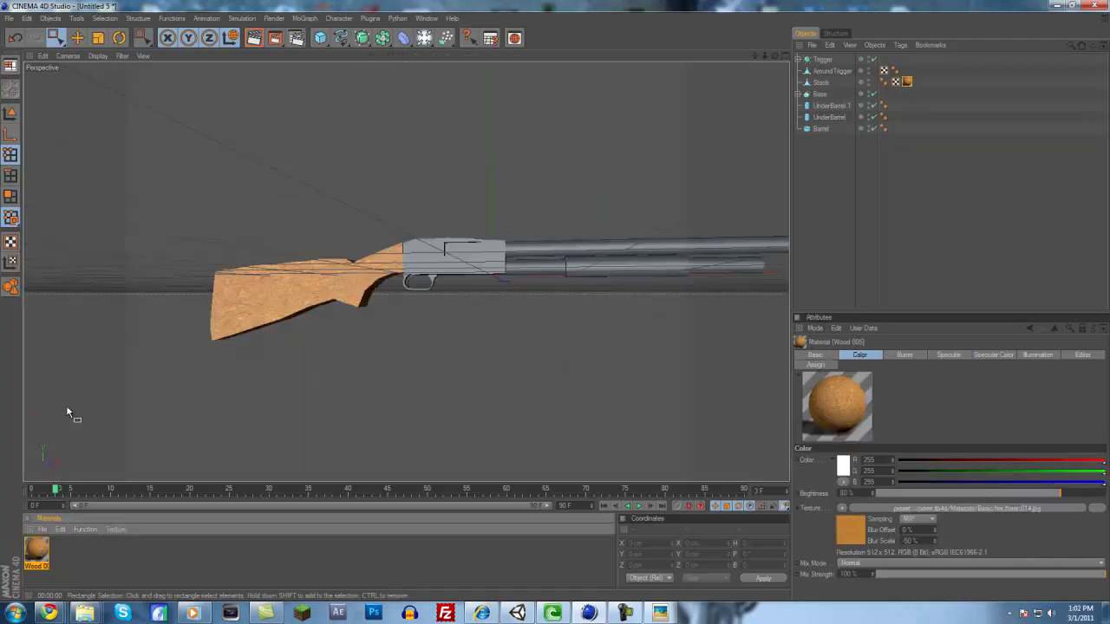
Set the Wood 005 material's color brightness to 11% and open its Specular Color settings
double_click(37, 549)
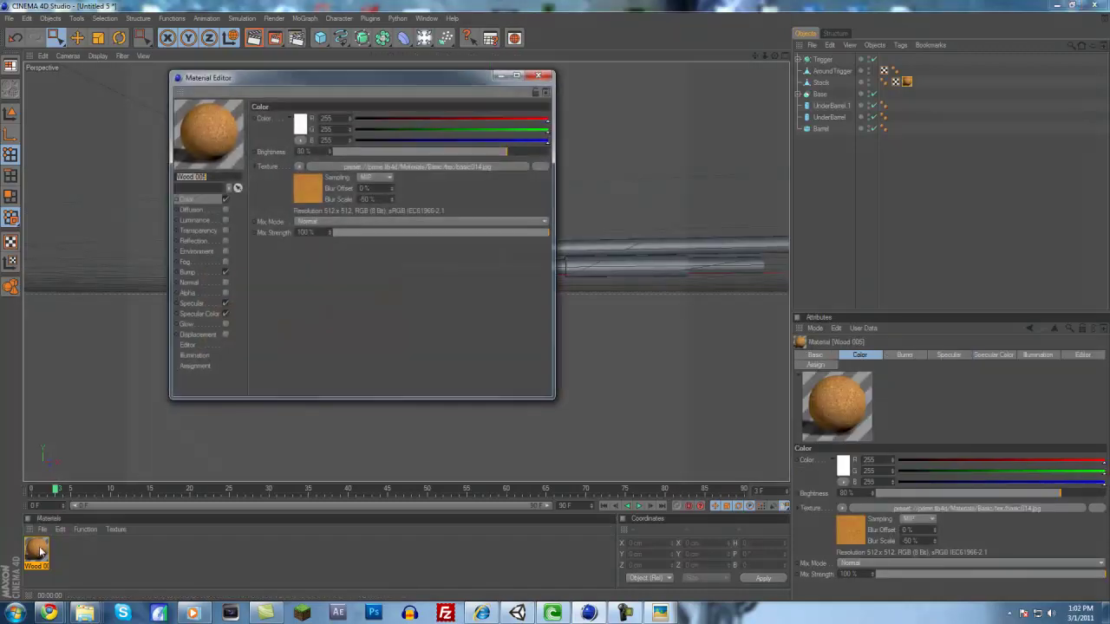
drag(403, 153, 328, 151)
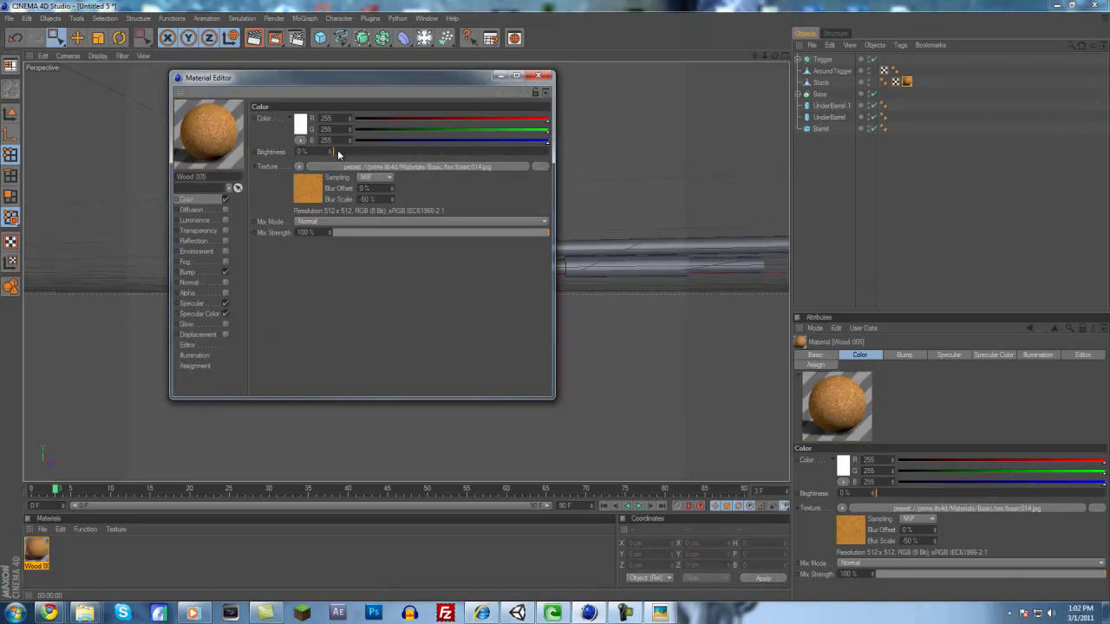
click(185, 324)
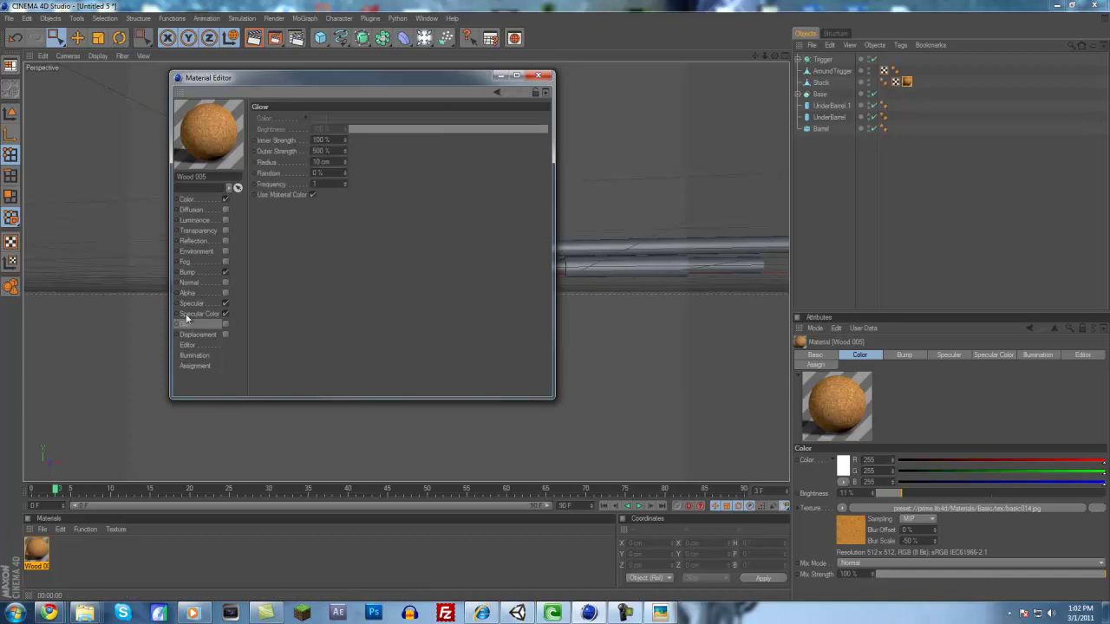
click(187, 314)
drag(395, 151, 384, 154)
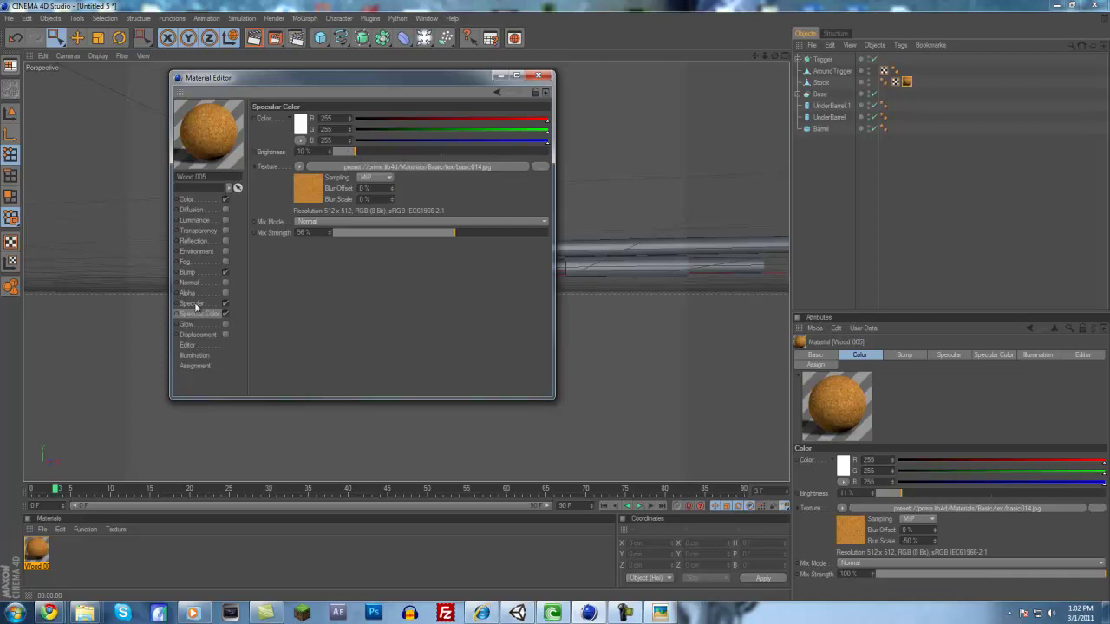
Try a narrower specular width on the Wood 005 material, and undo the width and color brightness changes
click(198, 303)
click(371, 155)
click(322, 294)
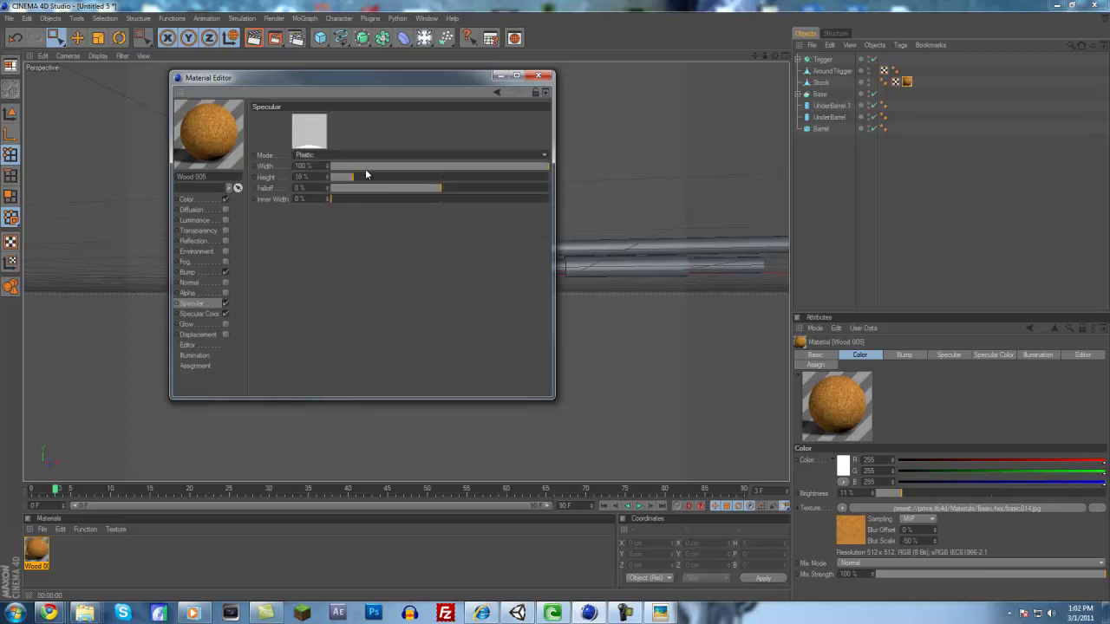
mouse_move(379, 169)
mouse_down()
mouse_move(342, 168)
mouse_move(398, 168)
mouse_up()
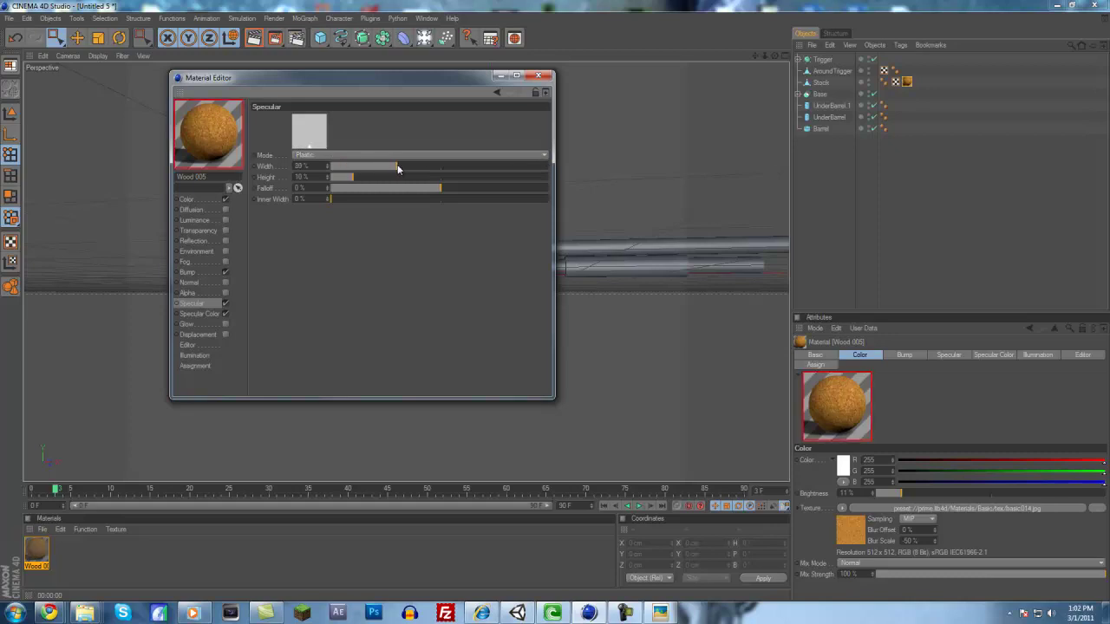
key(ctrl+z)
key(ctrl+z)
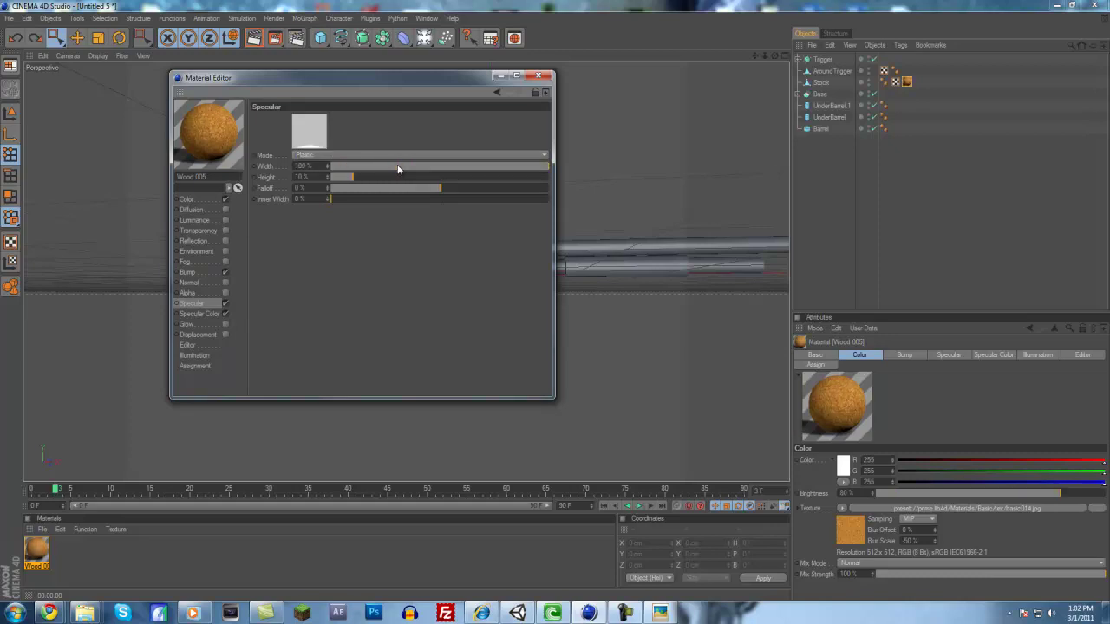
Set the Wood 005 bump strength to about -6% and its color brightness to about 27%
click(186, 274)
drag(350, 121, 421, 115)
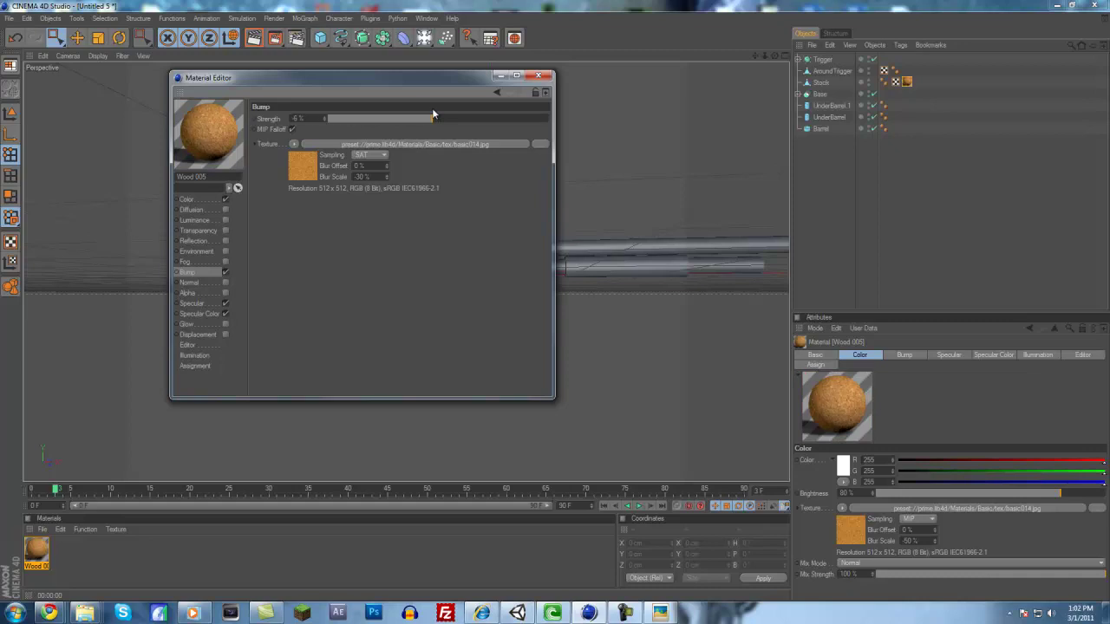
click(205, 199)
drag(355, 153, 391, 152)
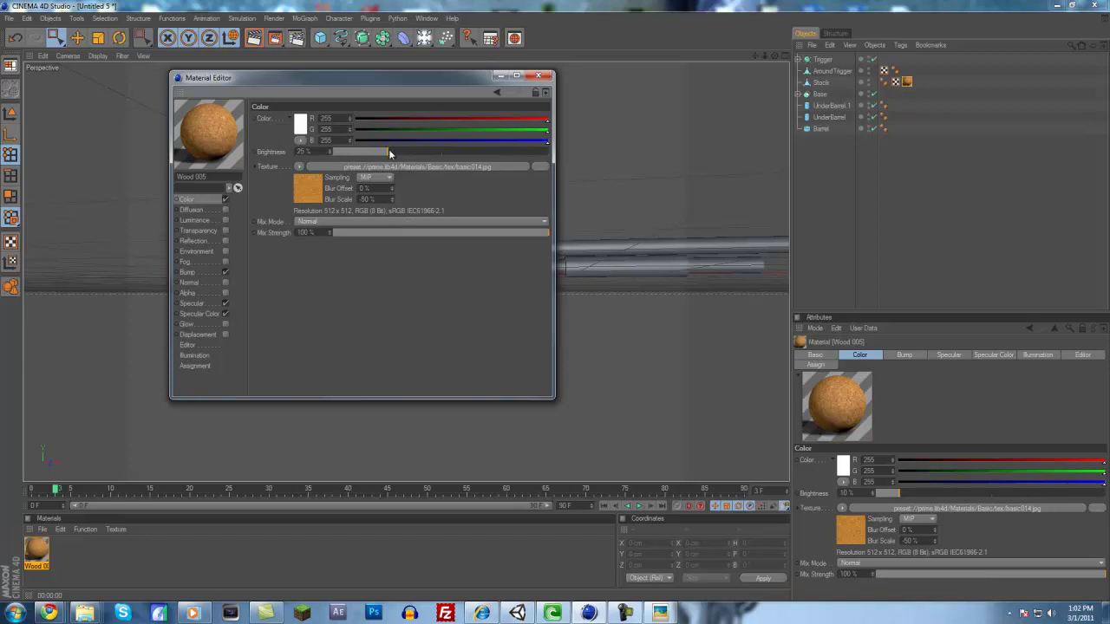
Lower the Wood 005 color mix strength to about half and apply the edited material to the Stock again
click(375, 234)
drag(374, 234, 440, 234)
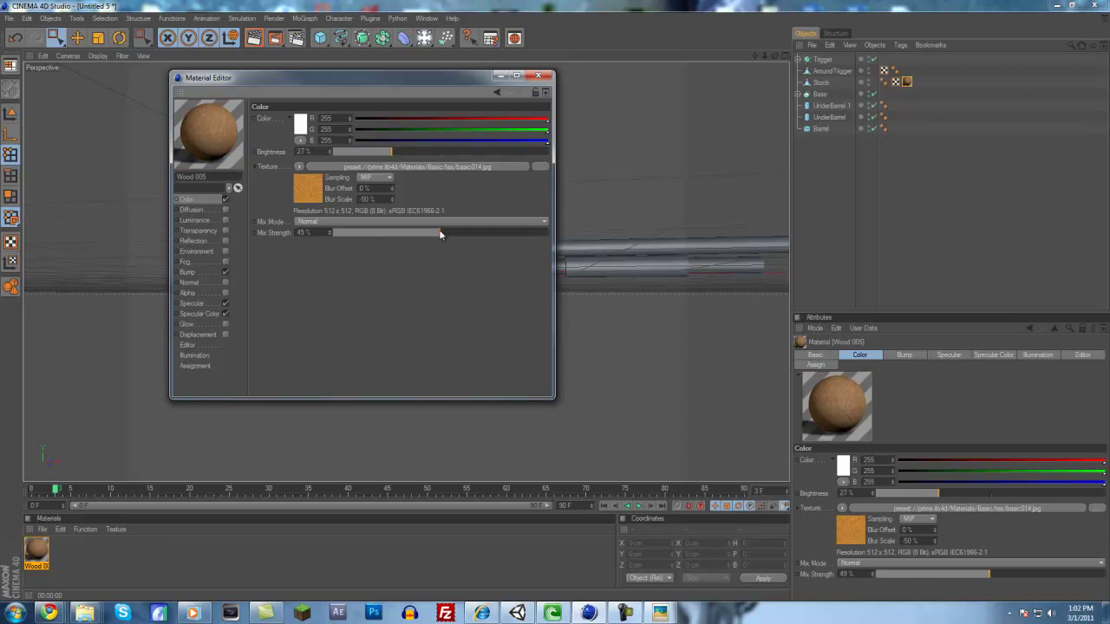
click(423, 235)
click(539, 76)
drag(37, 550, 326, 274)
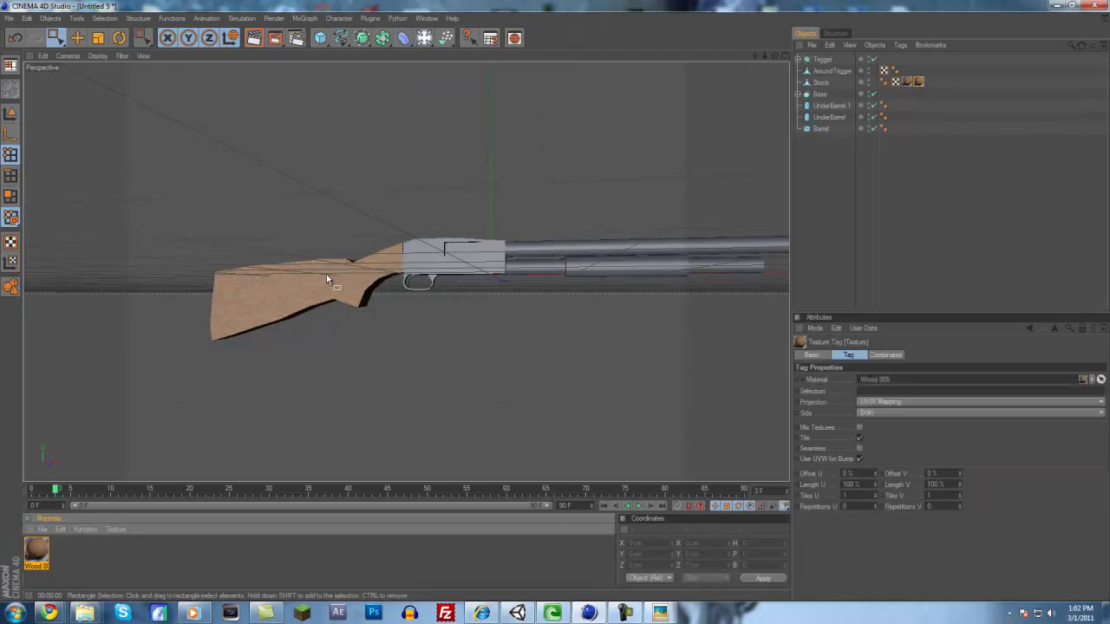
Remove both Wood 005 textures from the Stock and delete the Wood 005 material
click(921, 84)
key(Delete)
click(909, 82)
key(Delete)
click(41, 549)
key(Delete)
Load the Wood 010 preset from the Prime Basic materials and apply it to the Stock
click(44, 531)
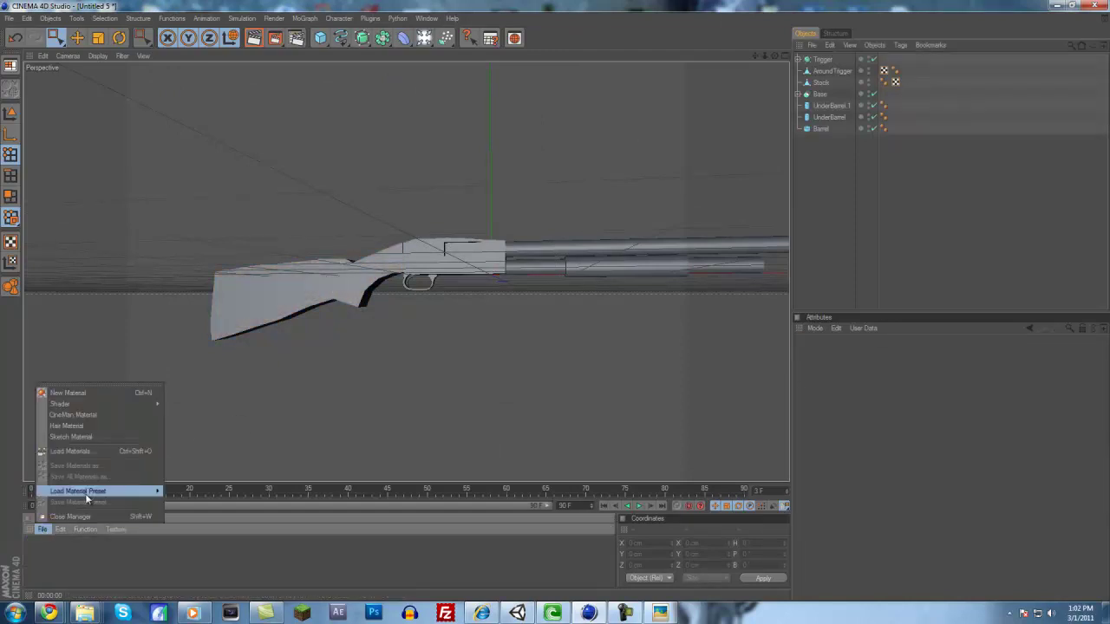
mouse_move(78, 491)
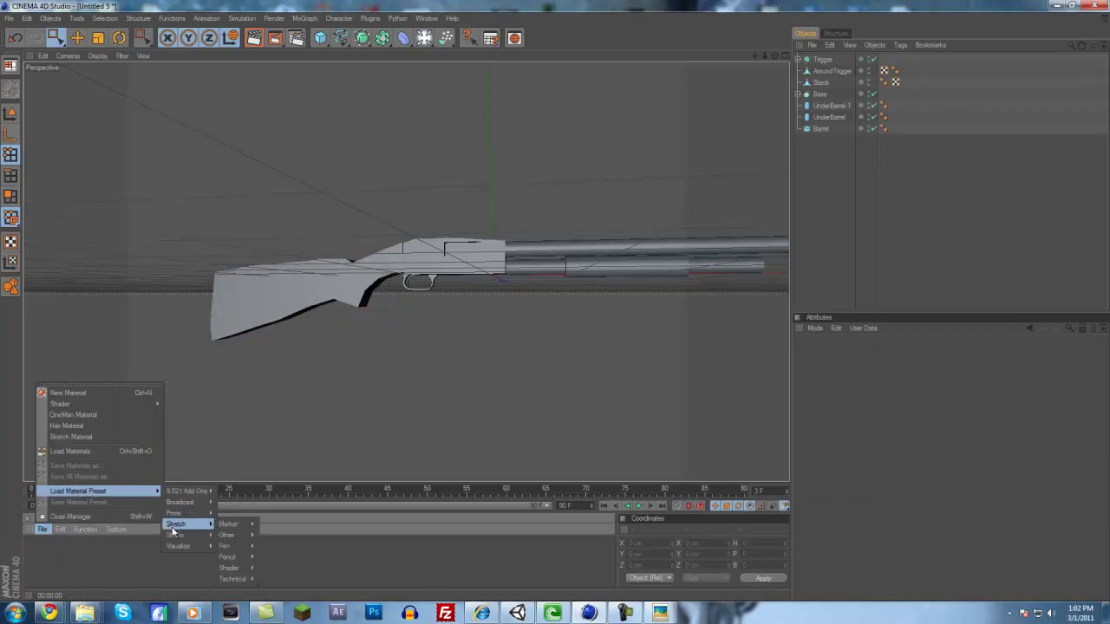
mouse_move(179, 518)
mouse_move(224, 516)
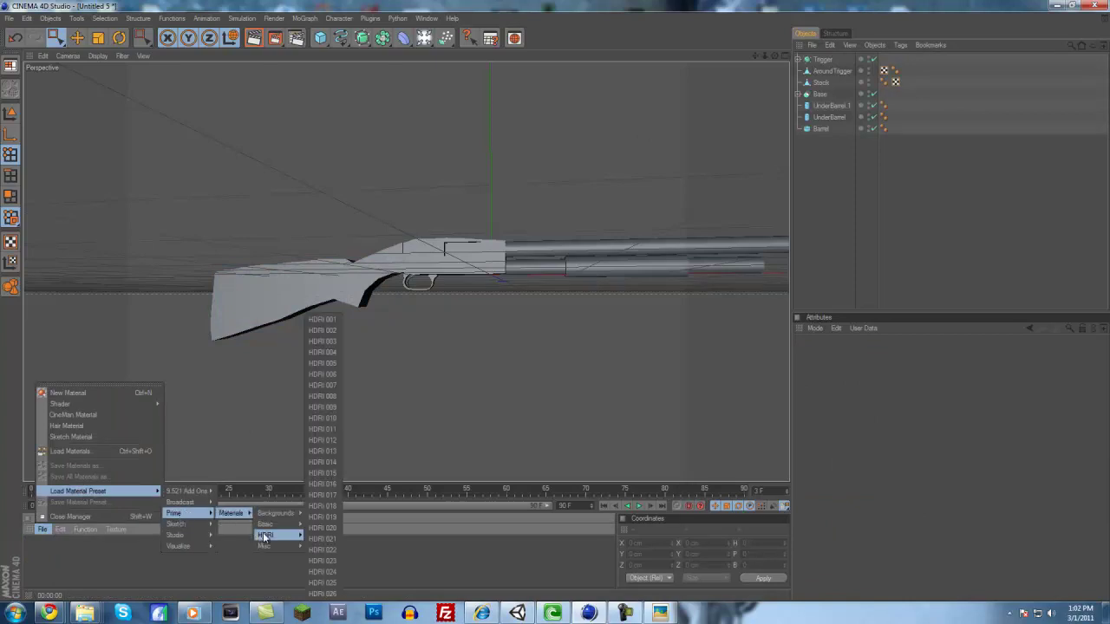
mouse_move(272, 528)
click(322, 593)
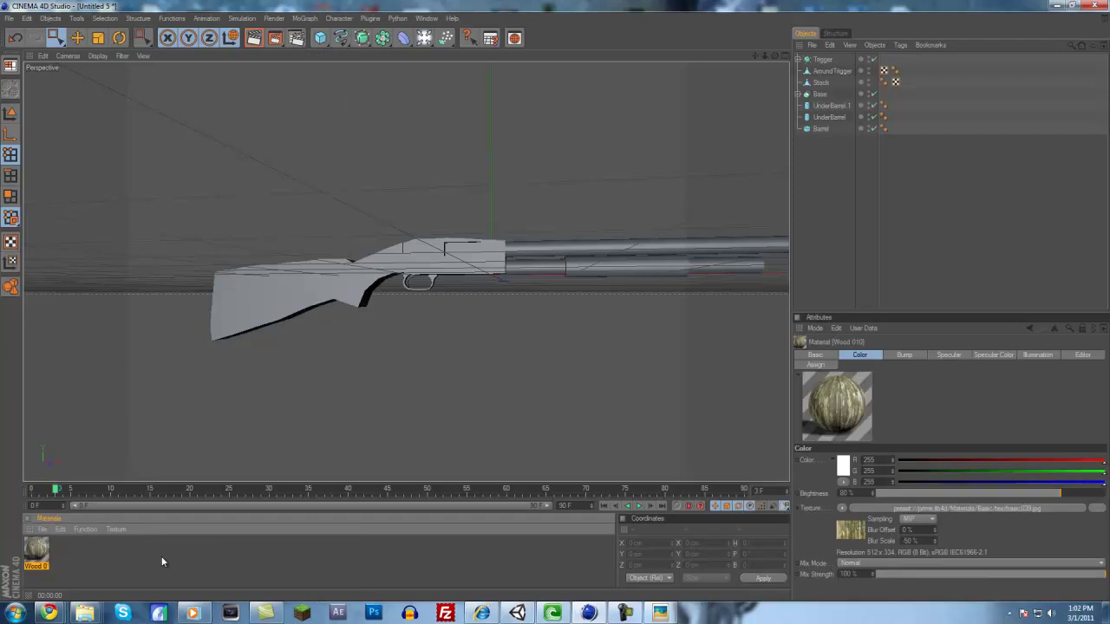
drag(303, 297, 303, 297)
scroll(318, 350, up, 2)
Remove the Wood 010 texture from the Stock
click(40, 548)
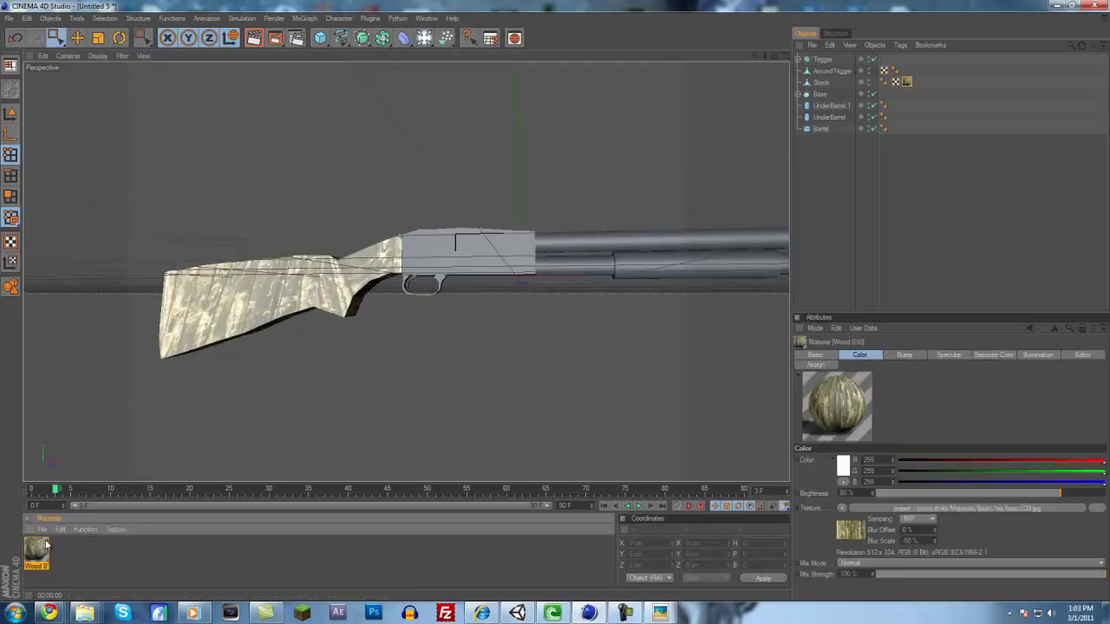
click(907, 81)
key(Delete)
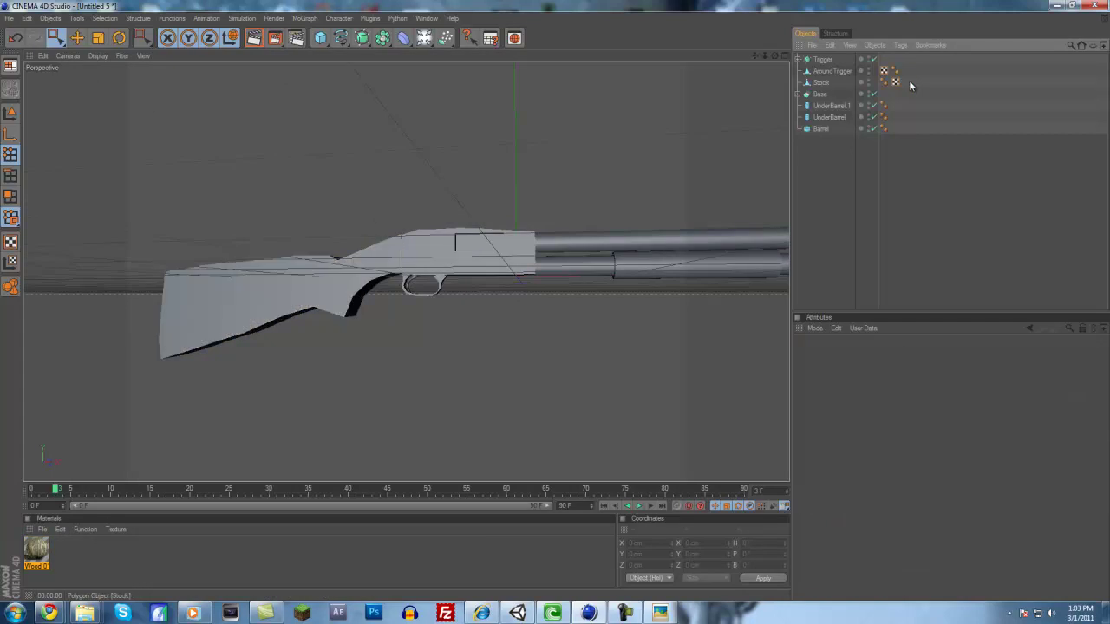
Delete the UVW tags from the Stock and AroundTrigger objects, and delete the Wood 010 material
click(895, 82)
key(Delete)
click(884, 73)
key(Delete)
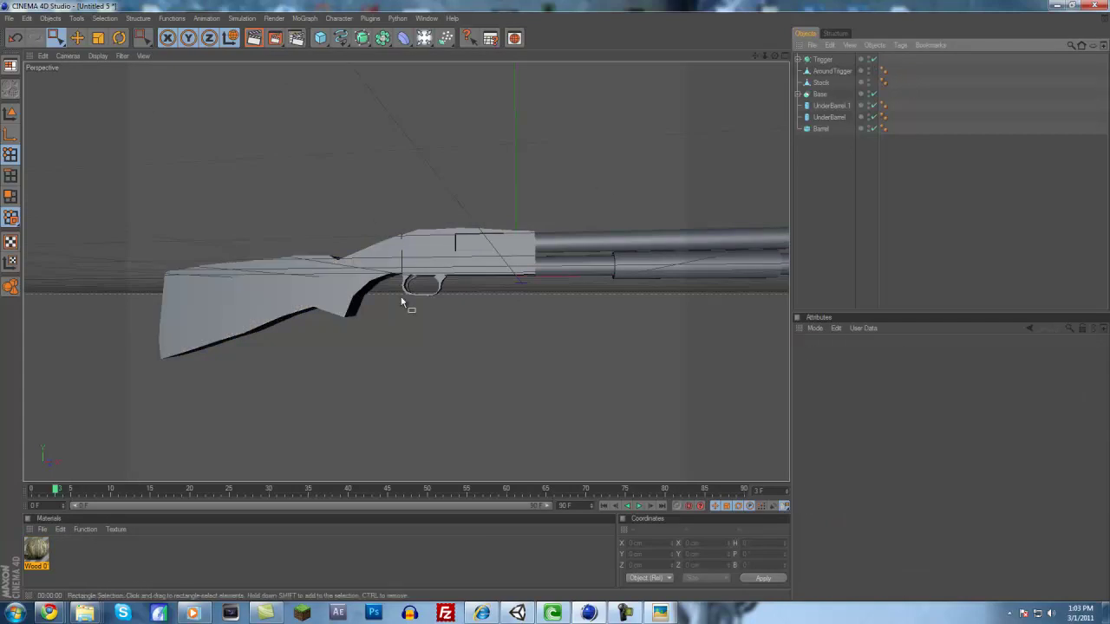
click(36, 541)
key(Delete)
Open the Content Browser and go to the Basic materials folder of the Prime presets
click(41, 530)
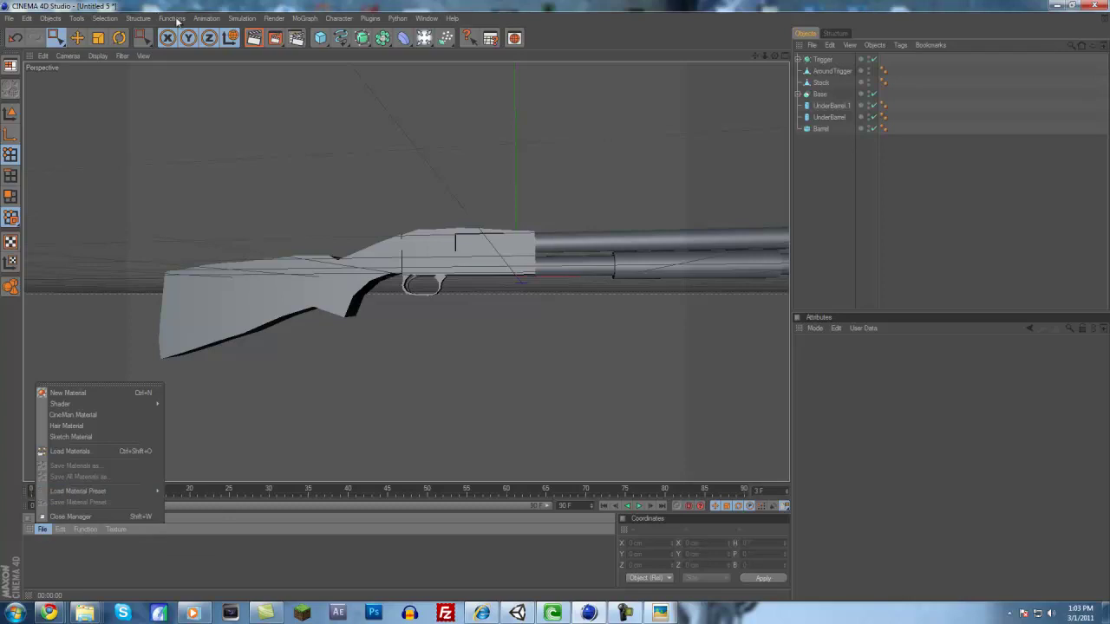
click(419, 19)
click(421, 19)
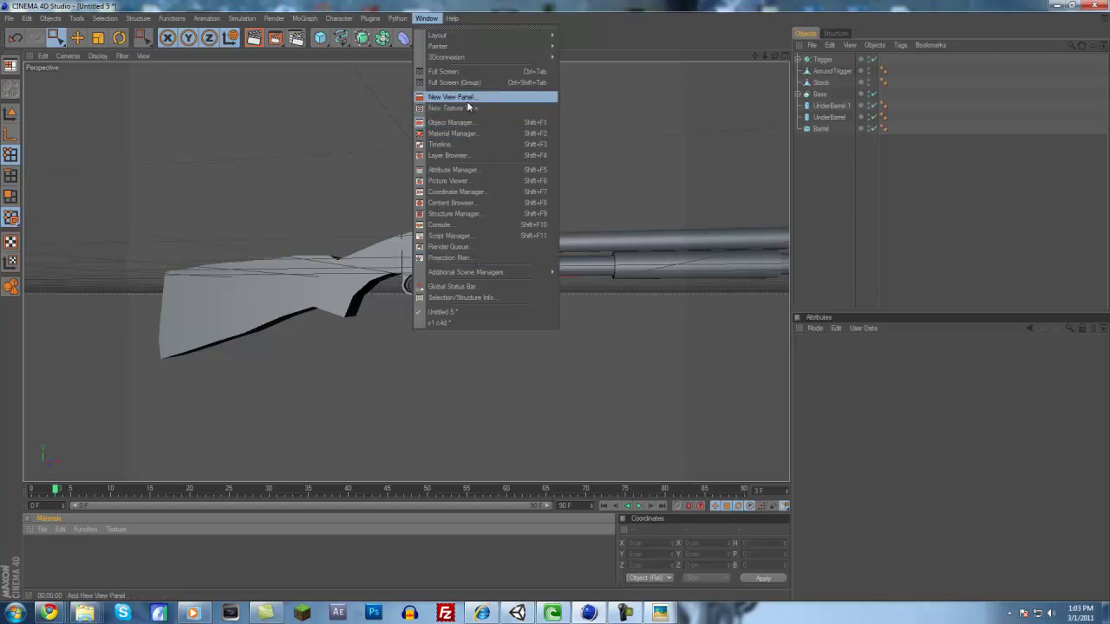
mouse_move(448, 275)
mouse_move(461, 40)
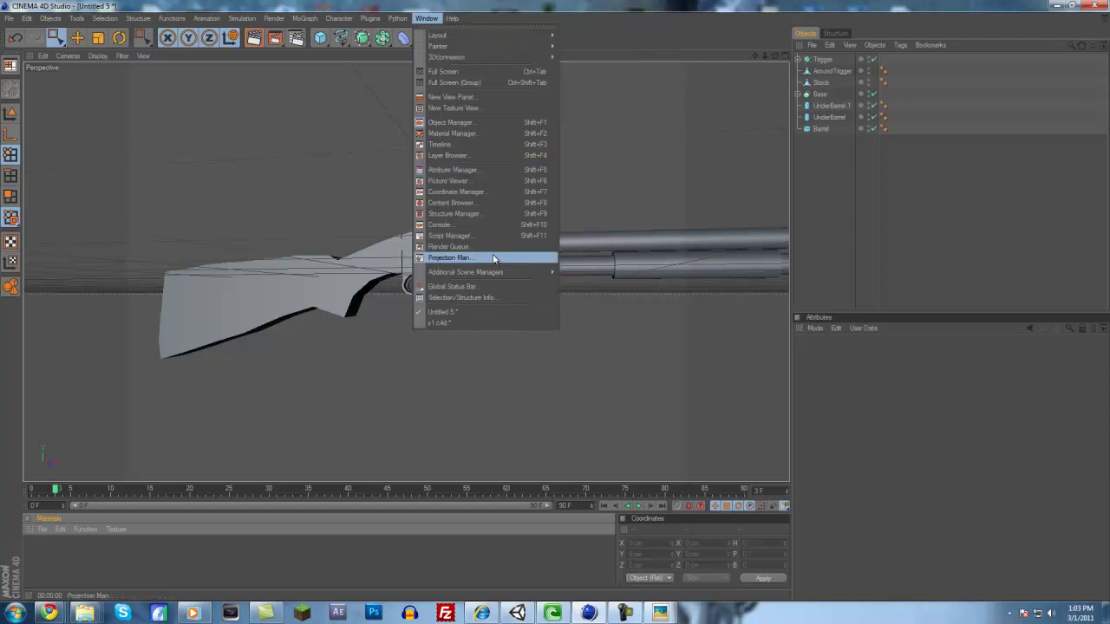
click(468, 205)
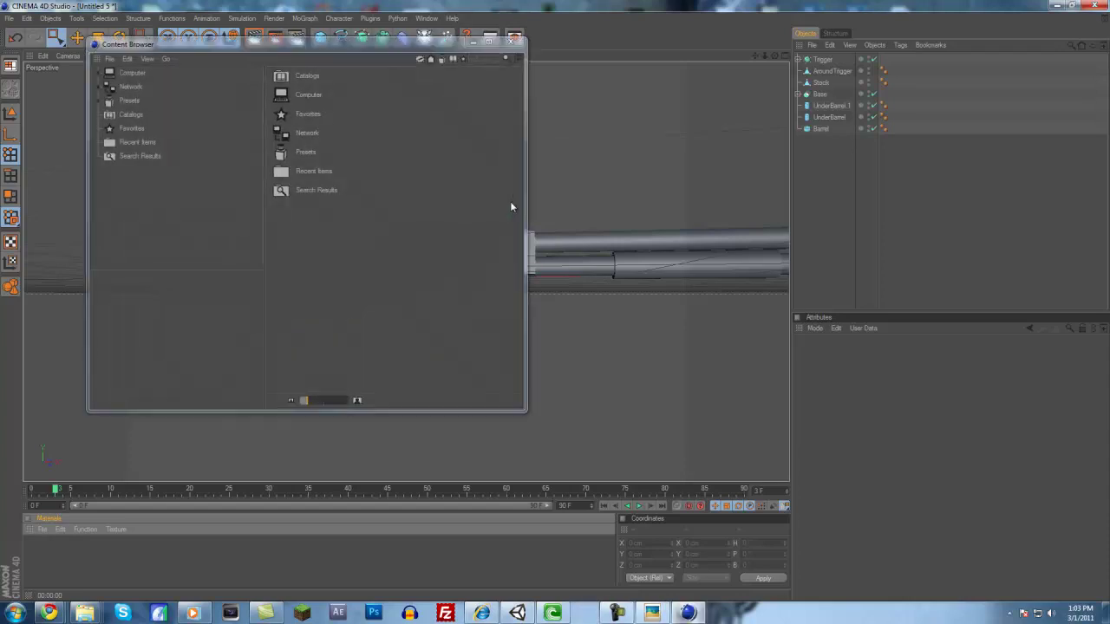
double_click(298, 154)
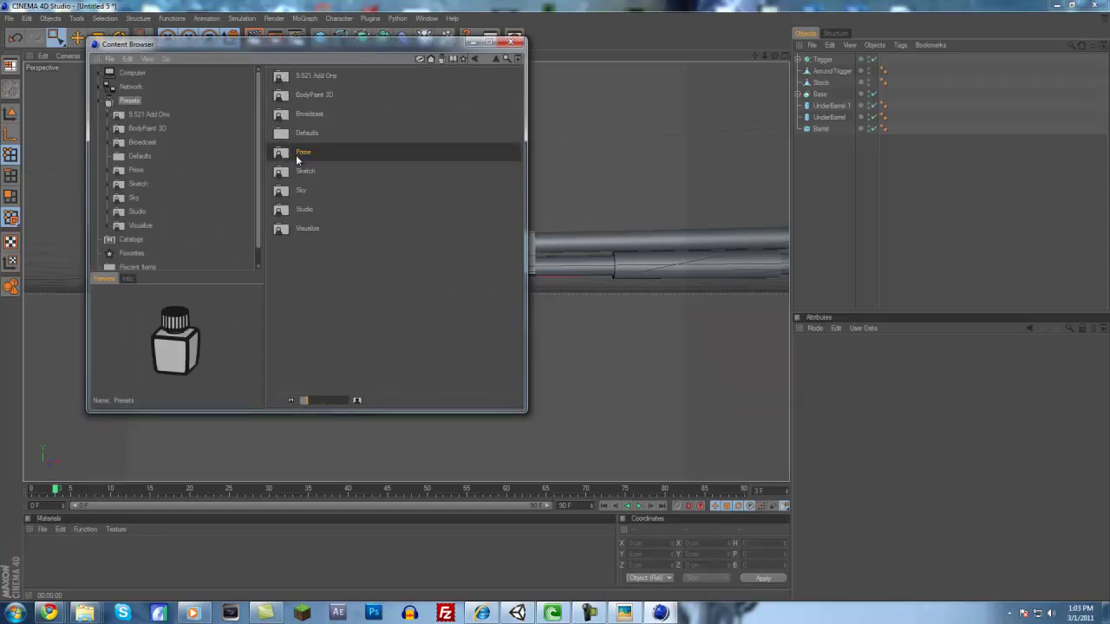
double_click(298, 153)
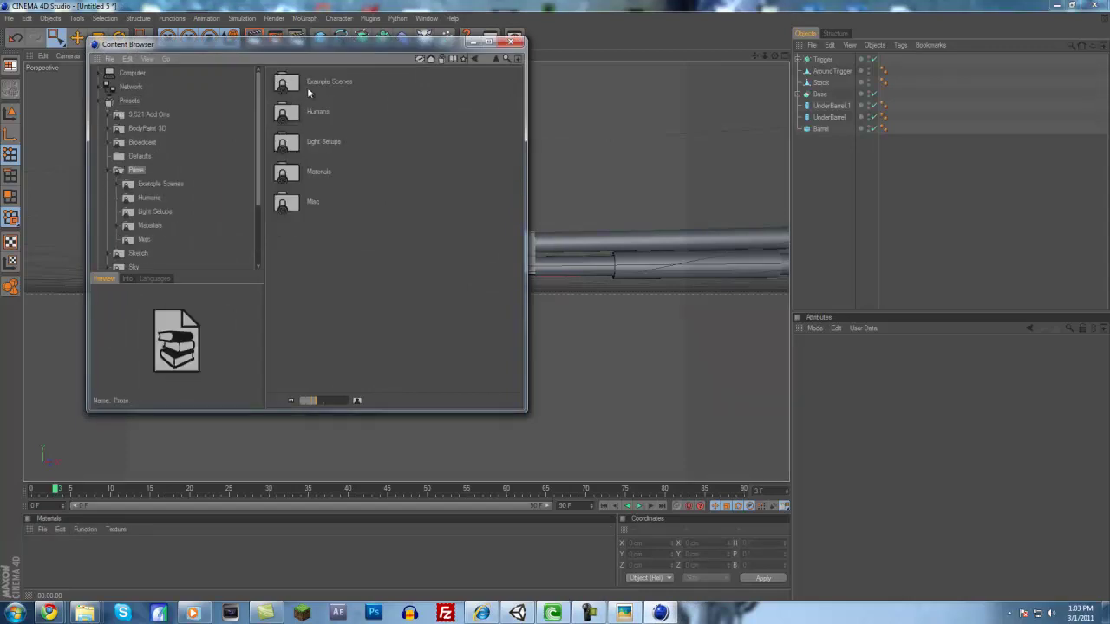
double_click(309, 173)
double_click(303, 95)
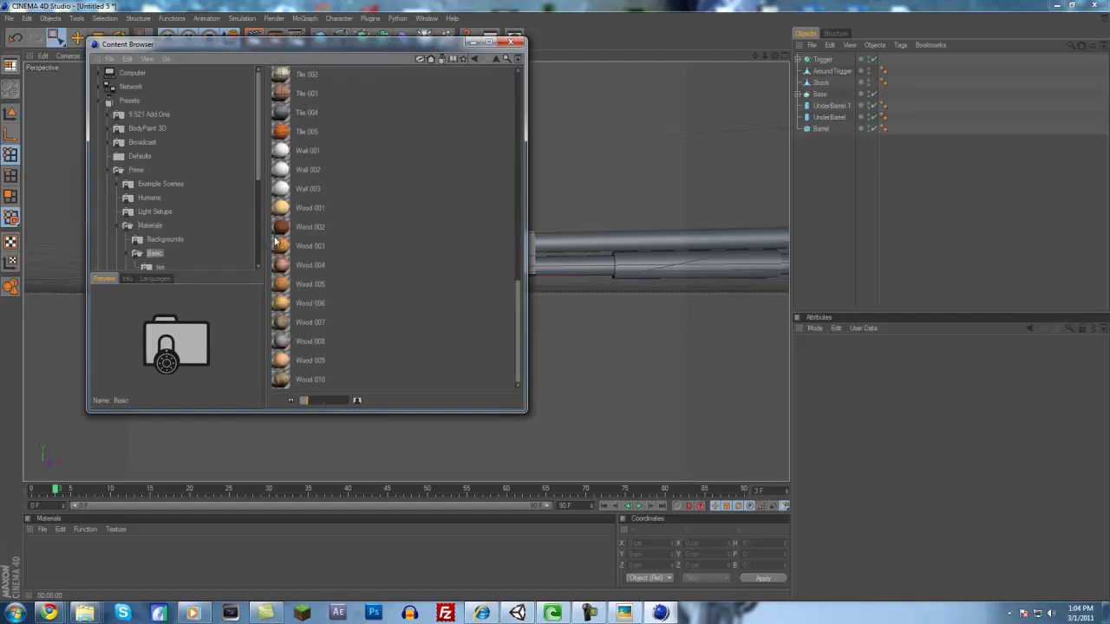
Load the Wood 002 material from the presets, minimize the Content Browser and apply the material to the Stock
click(282, 228)
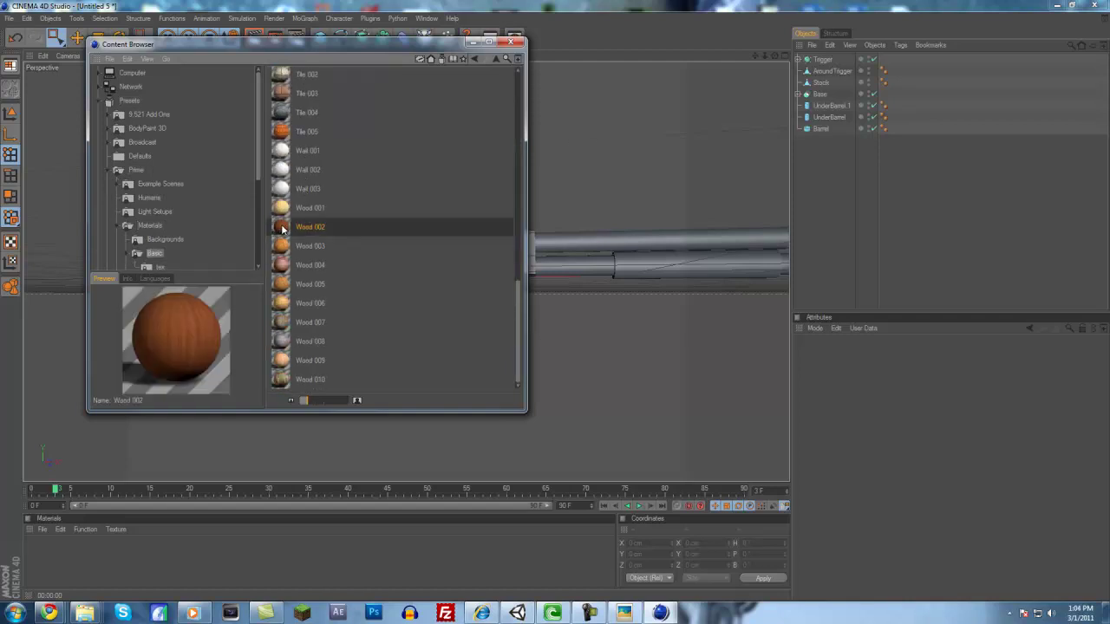
double_click(283, 227)
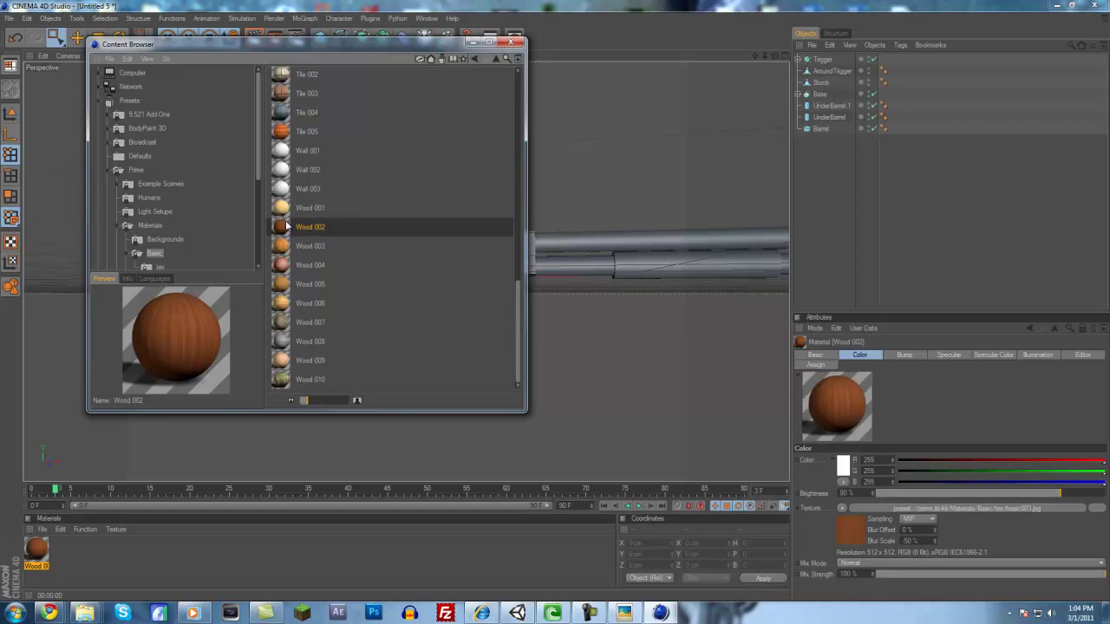
click(473, 42)
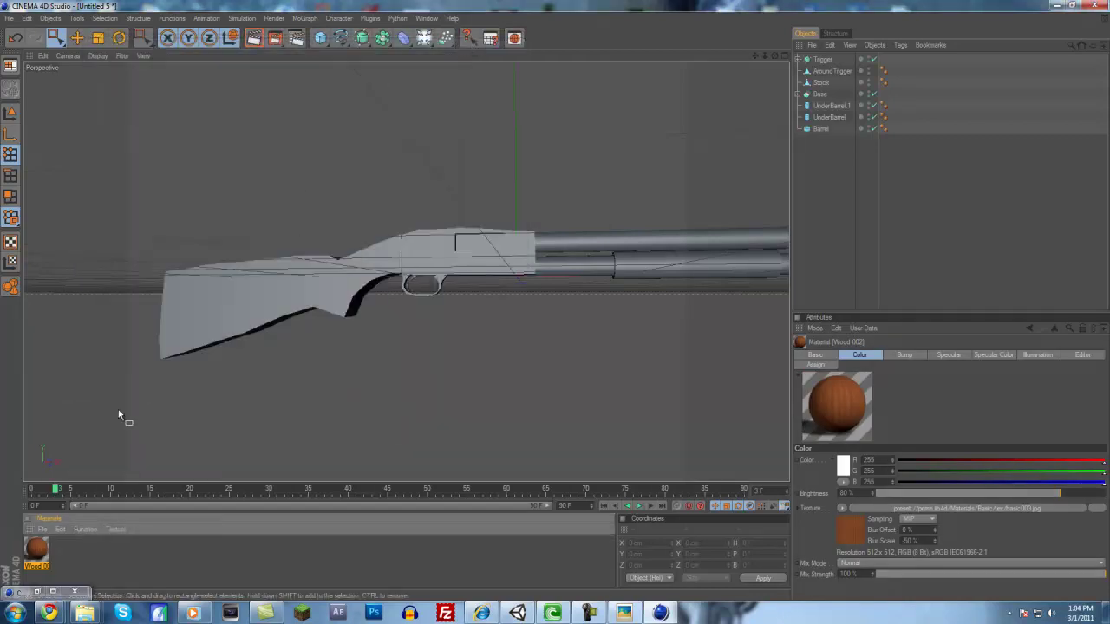
drag(37, 550, 258, 326)
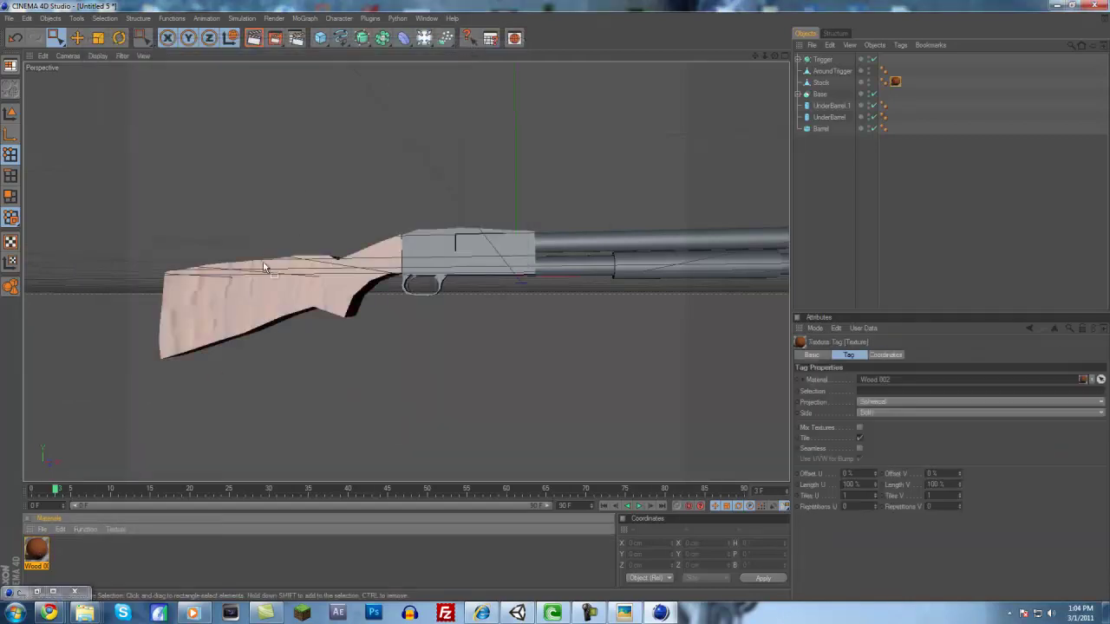
Render the perspective view to check the Wood 002 material on the Stock
click(253, 38)
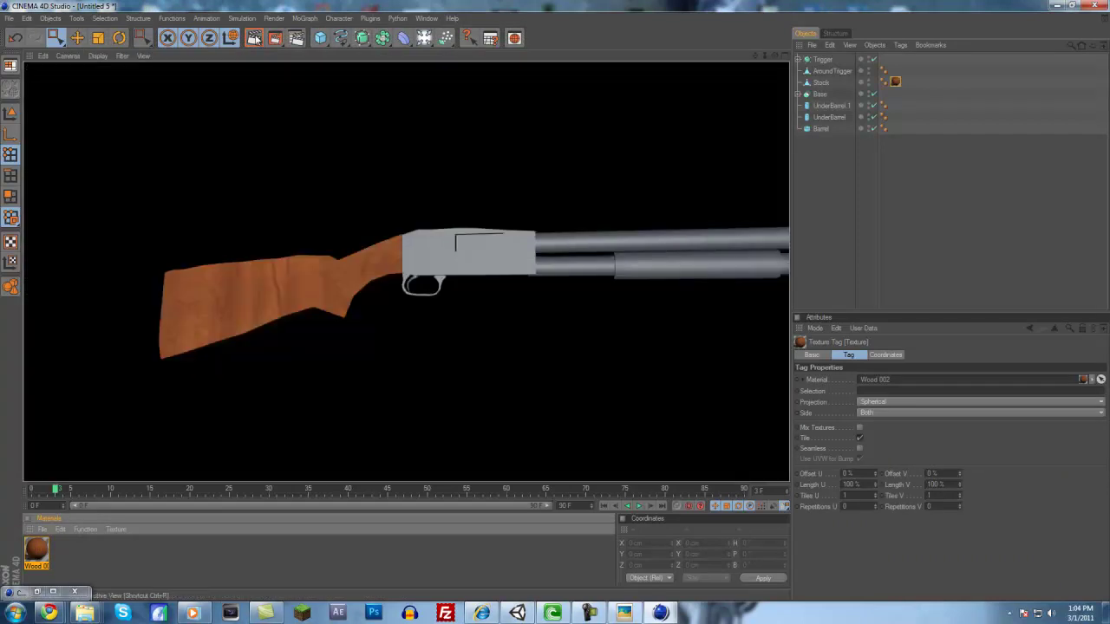
middle_click(378, 275)
middle_click(416, 297)
middle_click(476, 332)
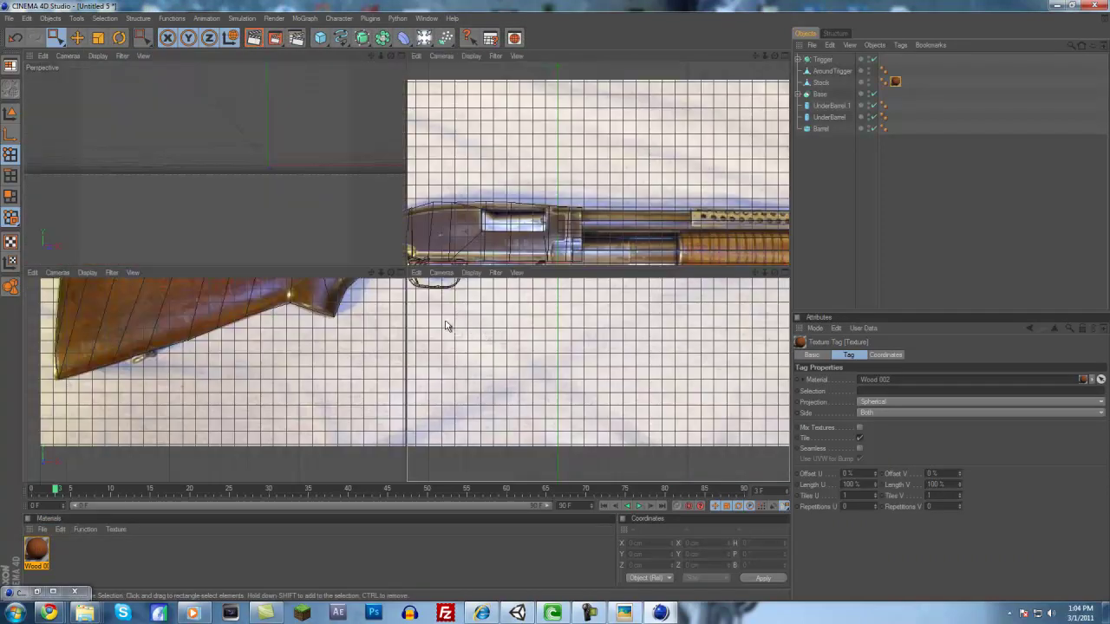
middle_click(289, 208)
middle_click(298, 261)
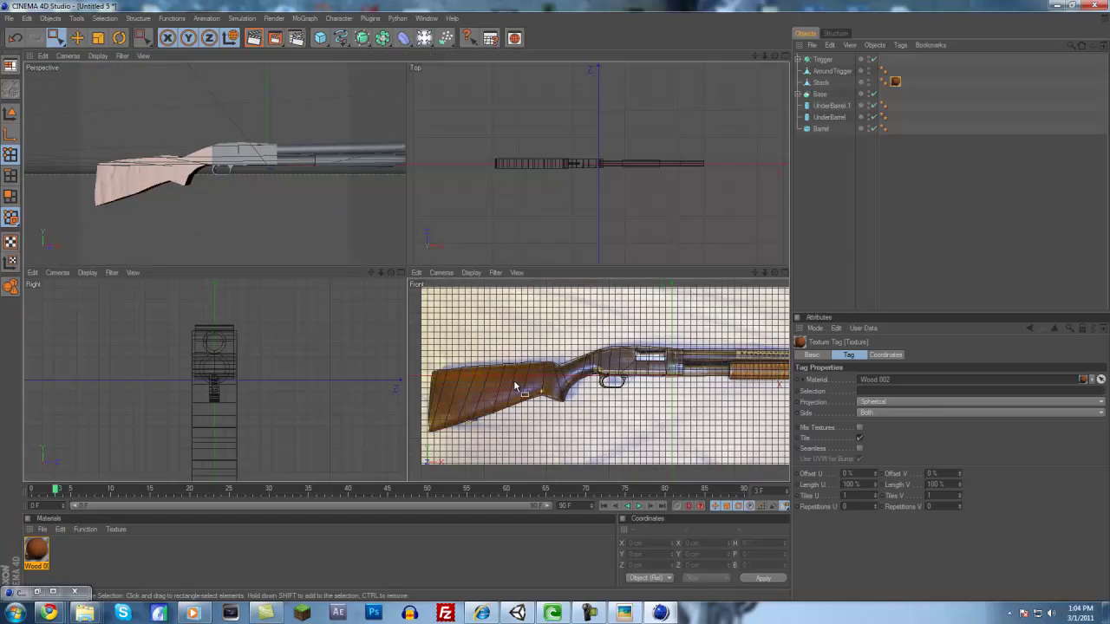
Apply the Wood 002 material to the UnderBarrel.1 grip and render the perspective view
middle_click(515, 388)
middle_click(557, 298)
drag(37, 550, 339, 164)
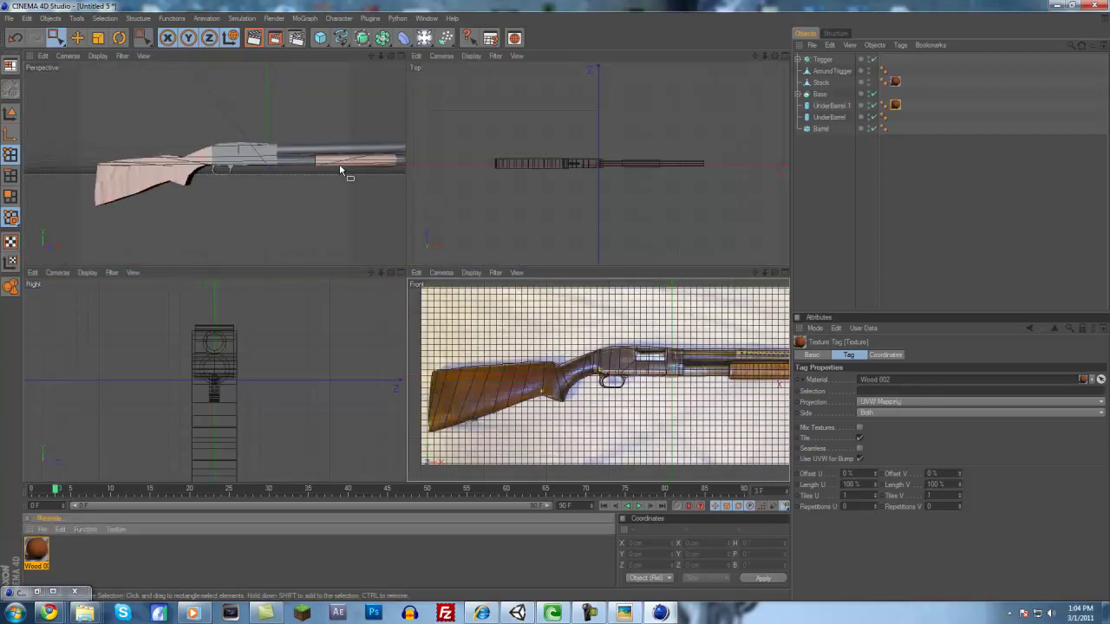
middle_click(574, 419)
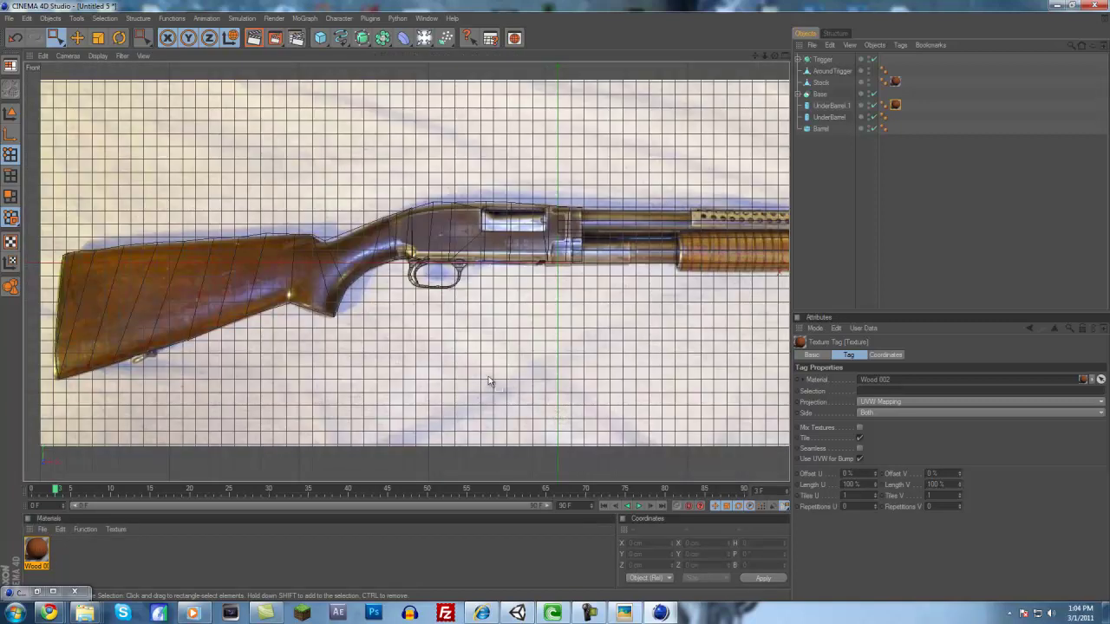
scroll(476, 373, down, 3)
middle_click(471, 377)
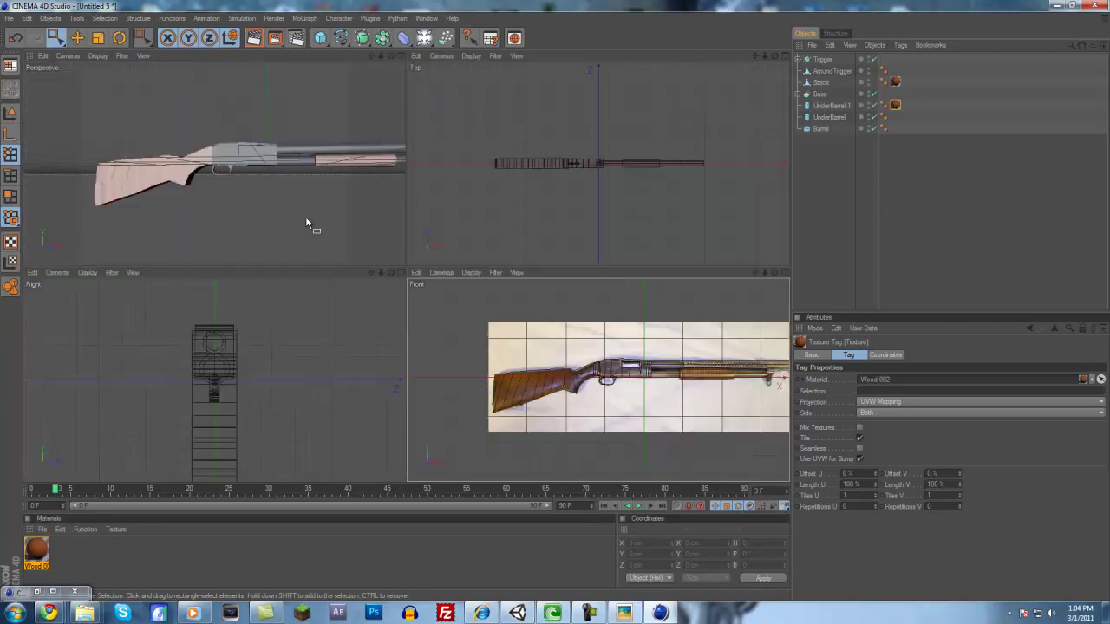
middle_click(304, 220)
click(254, 37)
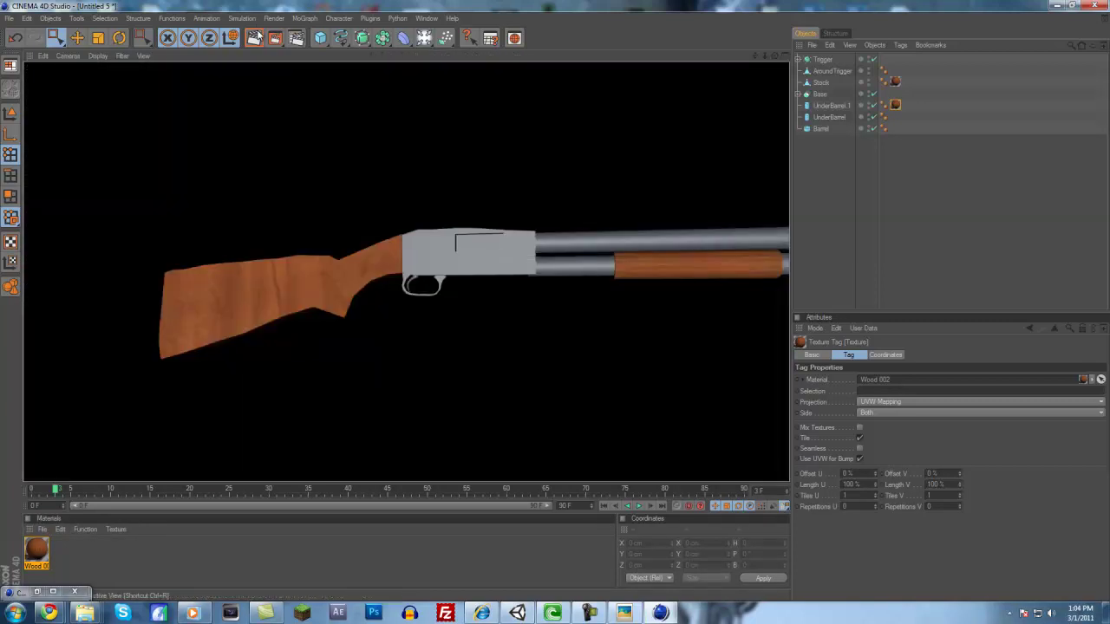
Open the Content Browser and find the metal materials in the Basic folder
middle_click(451, 285)
key(F8)
click(401, 274)
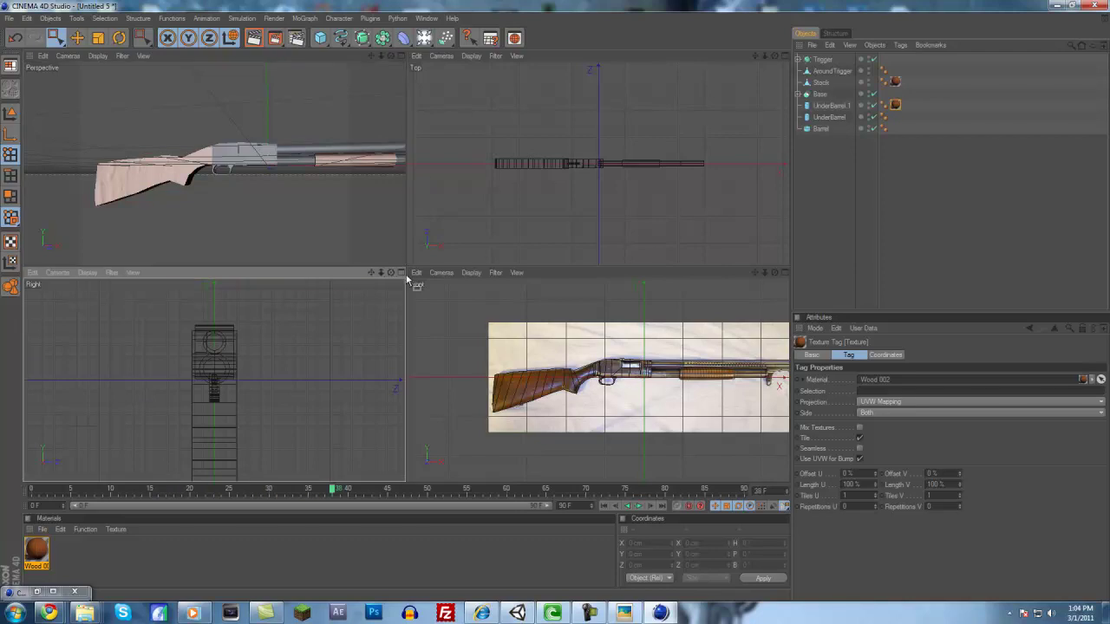
click(426, 17)
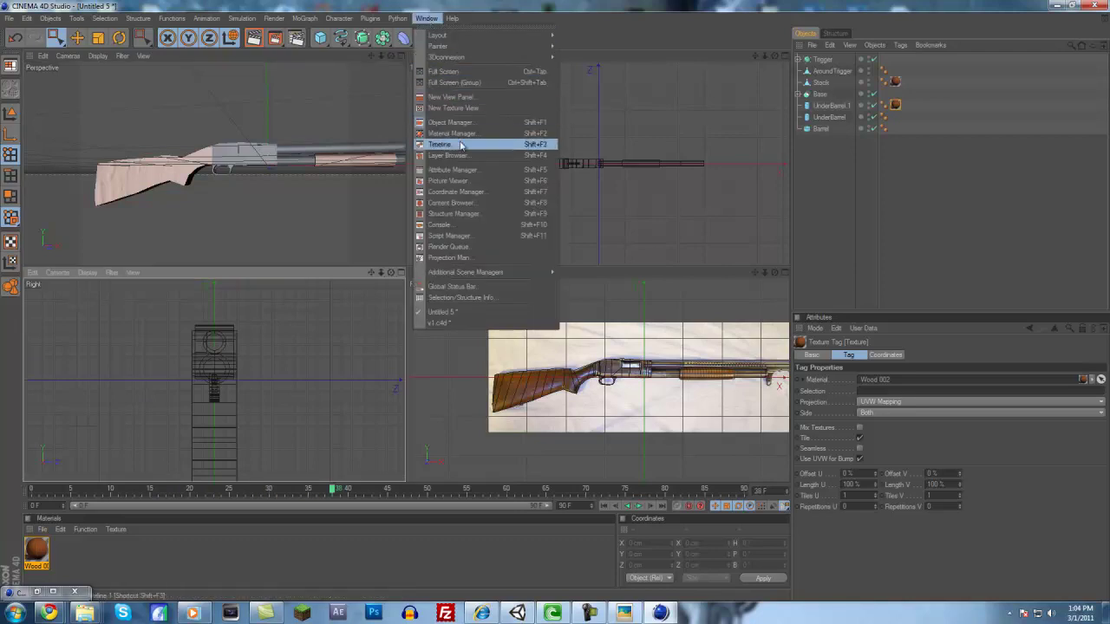
click(472, 202)
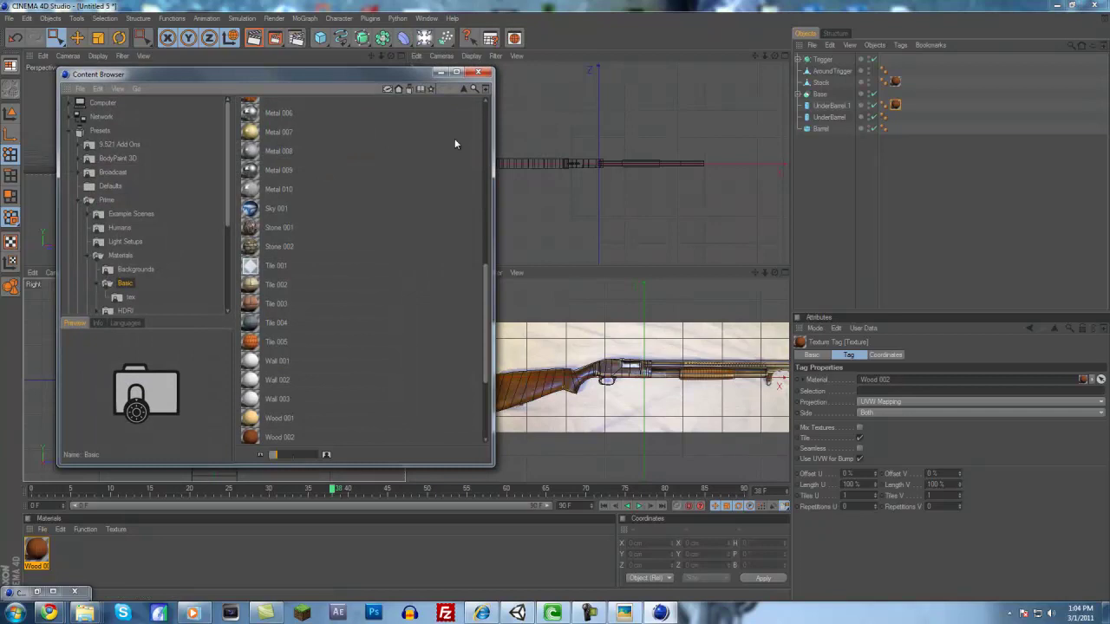
scroll(317, 195, up, 3)
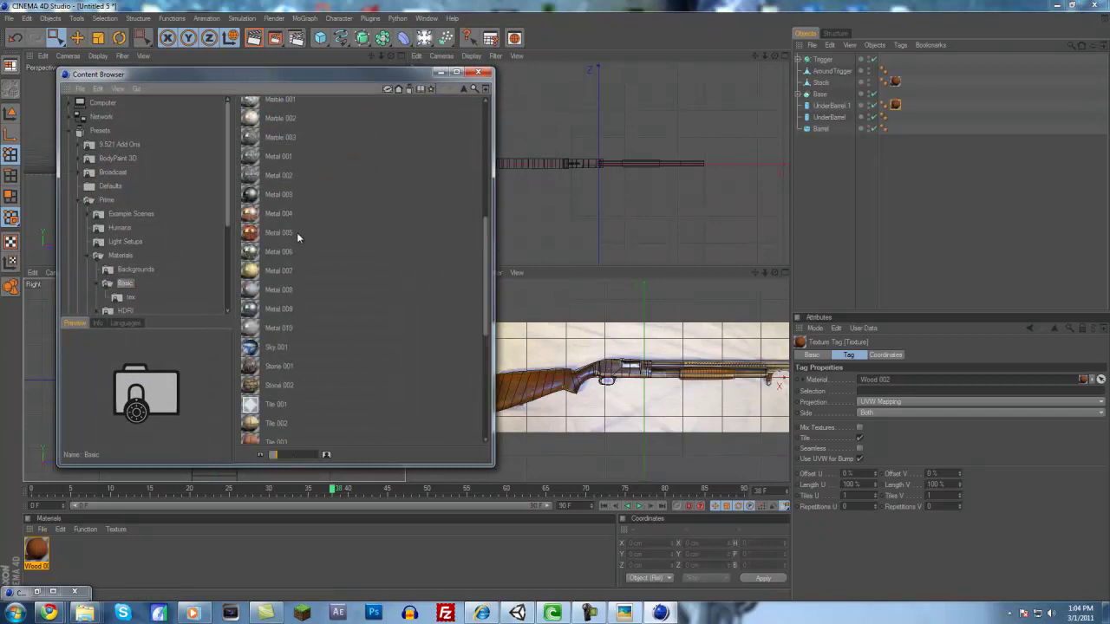
scroll(292, 179, up, 3)
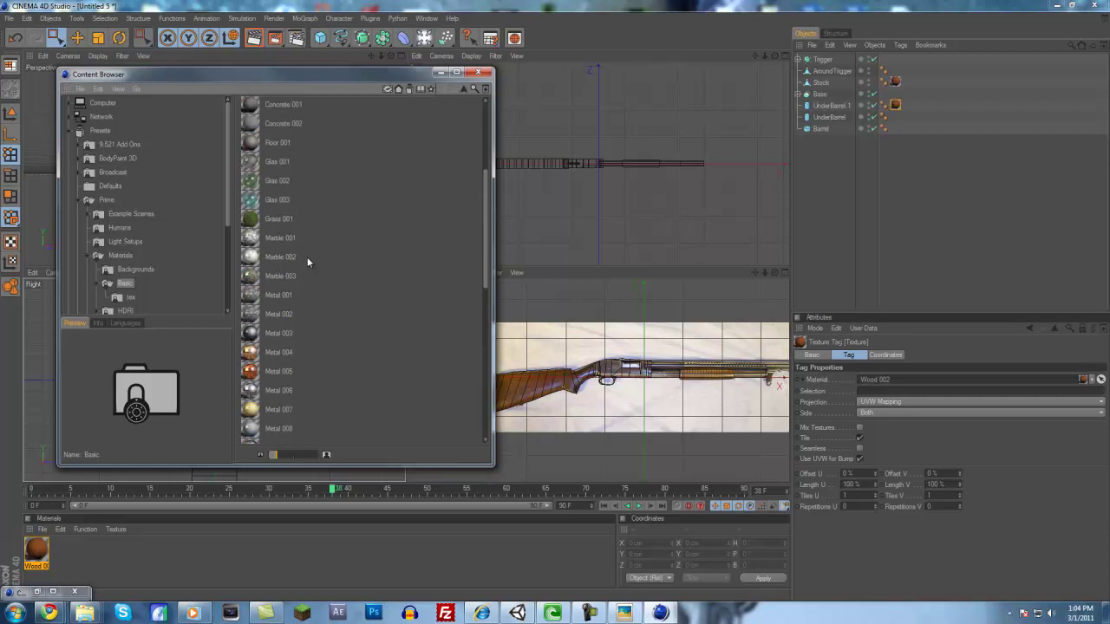
Preview the metal presets, load the Metal 008 material into the scene and close the Content Browser
click(283, 281)
click(279, 296)
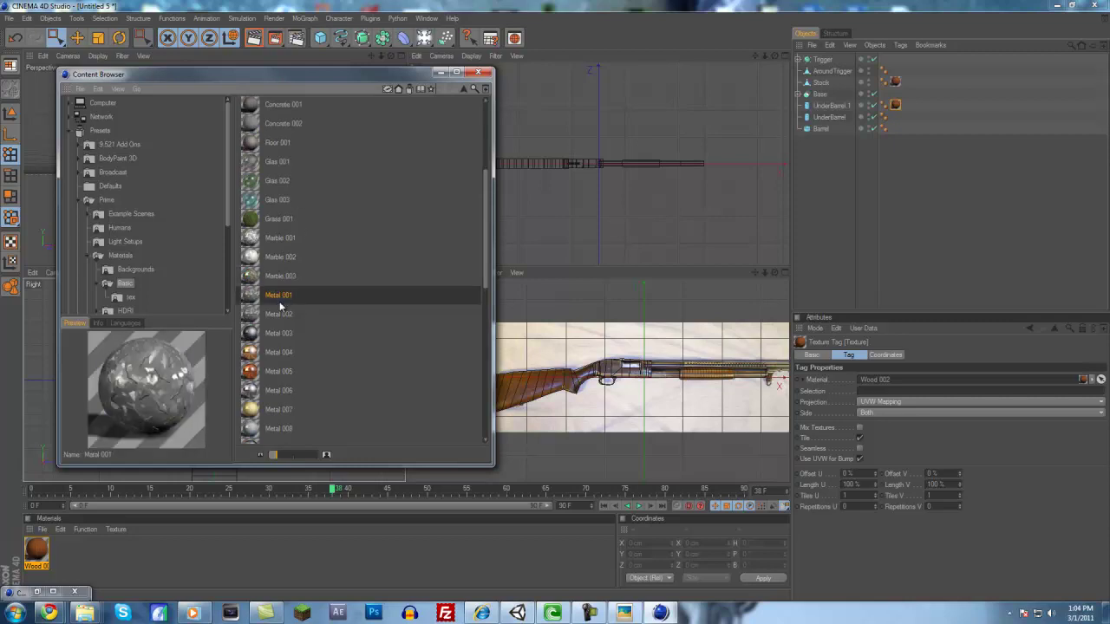
click(278, 314)
click(274, 337)
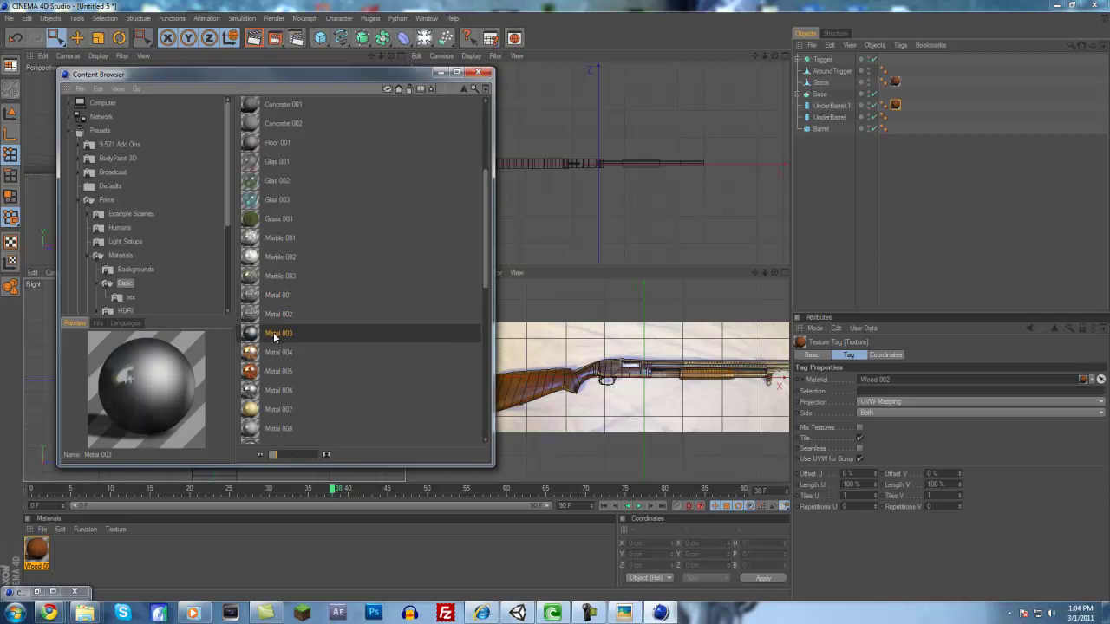
click(274, 354)
click(276, 372)
click(278, 391)
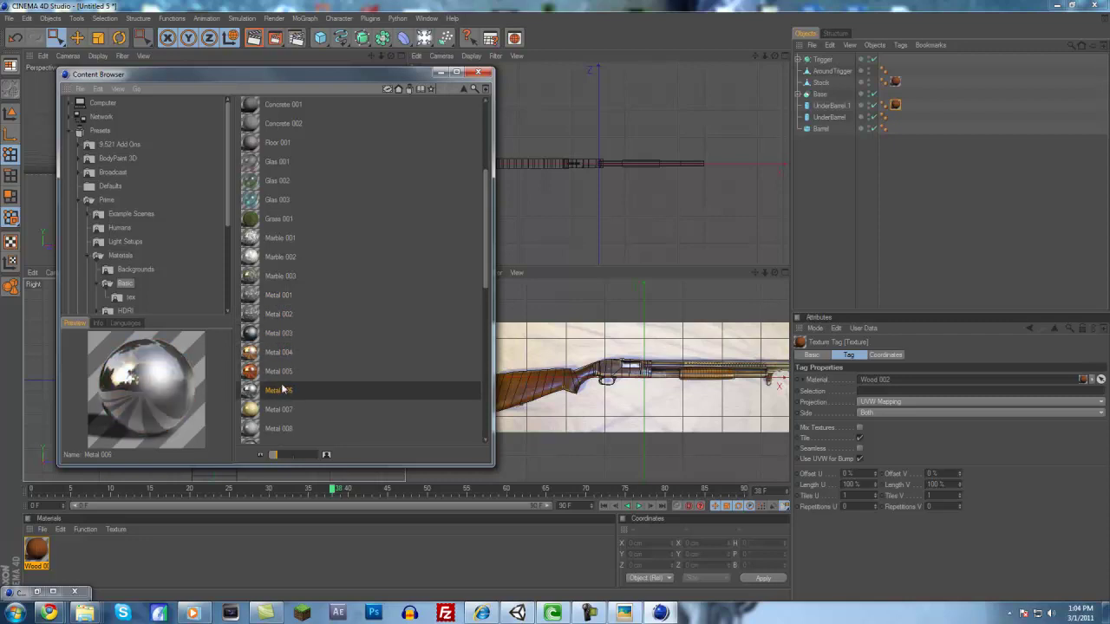
click(279, 411)
scroll(280, 407, down, 2)
click(280, 361)
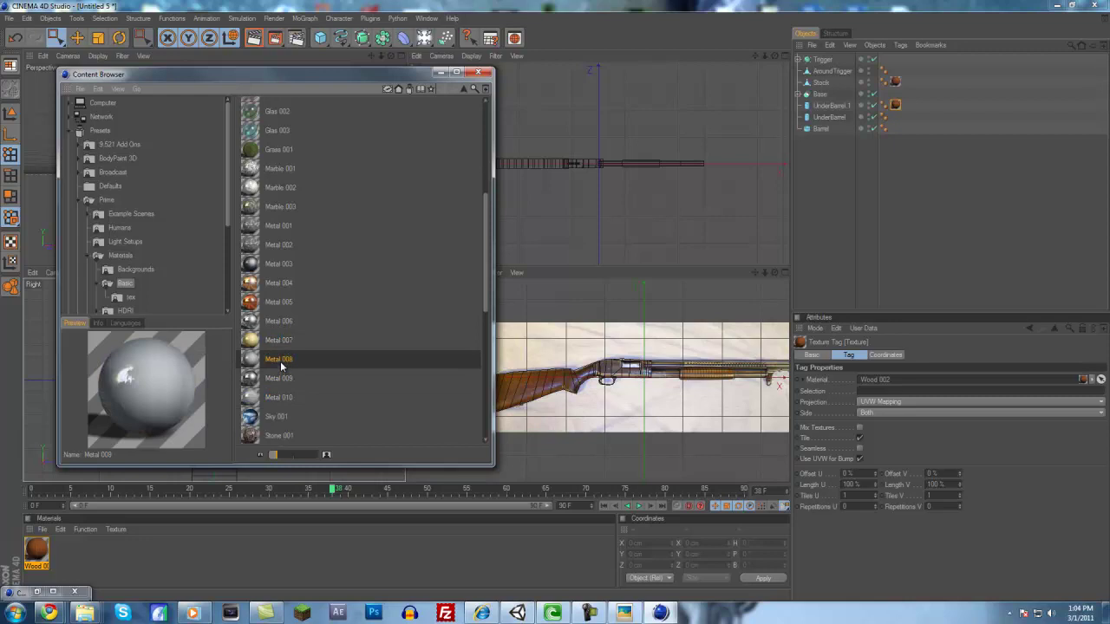
double_click(280, 366)
click(476, 72)
Apply the Metal 008 material to the receiver, its ejection port panel and the trigger guard
drag(36, 542, 271, 170)
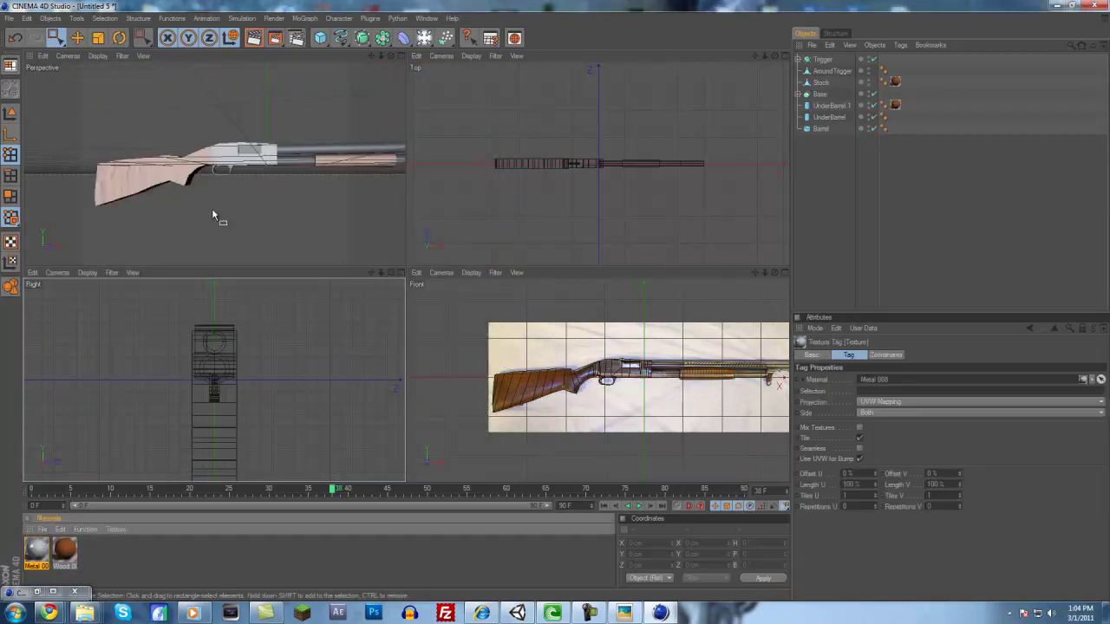
scroll(154, 335, up, 3)
scroll(151, 312, down, 2)
scroll(220, 181, up, 7)
drag(38, 538, 349, 115)
drag(37, 546, 275, 192)
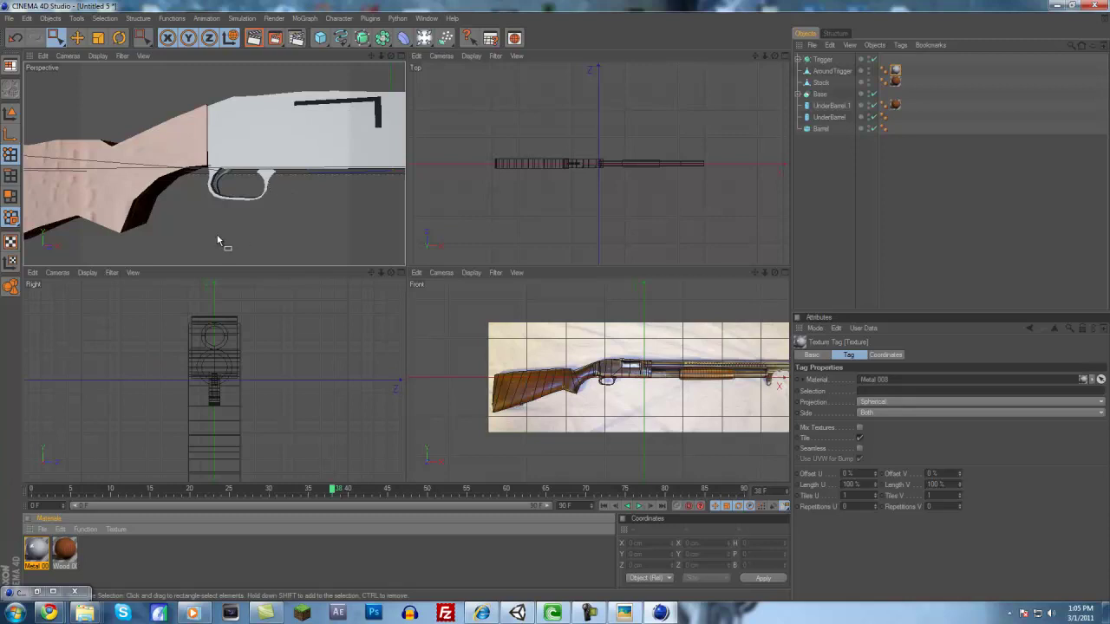
drag(40, 558, 216, 188)
Apply the Metal 008 material to the Barrel and UnderBarrel tubes
scroll(214, 202, down, 3)
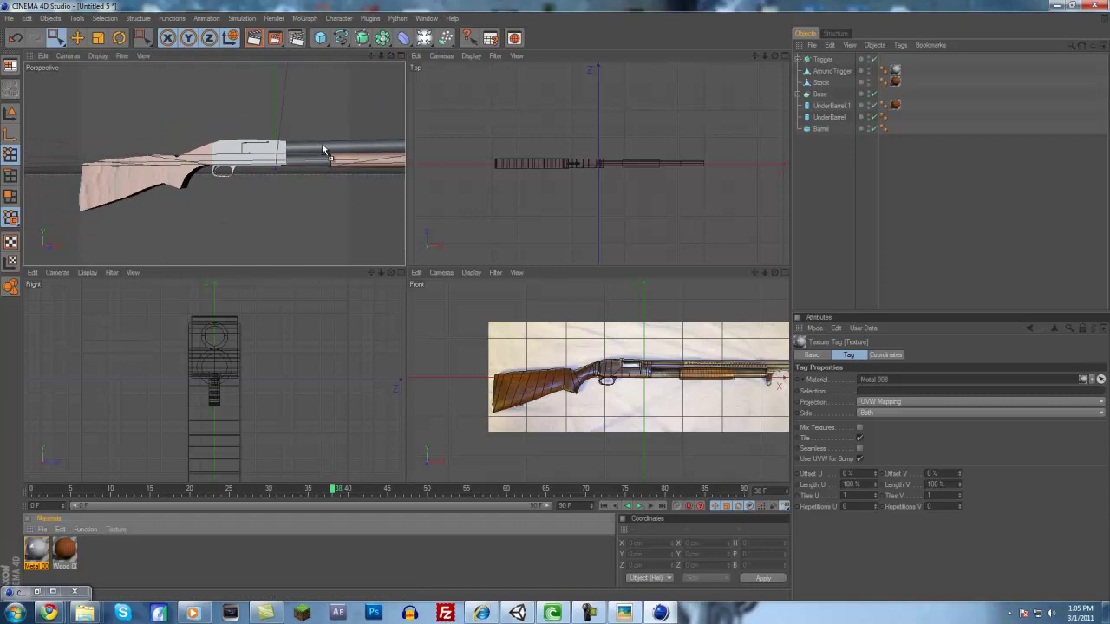
drag(321, 145, 321, 147)
drag(35, 562, 304, 165)
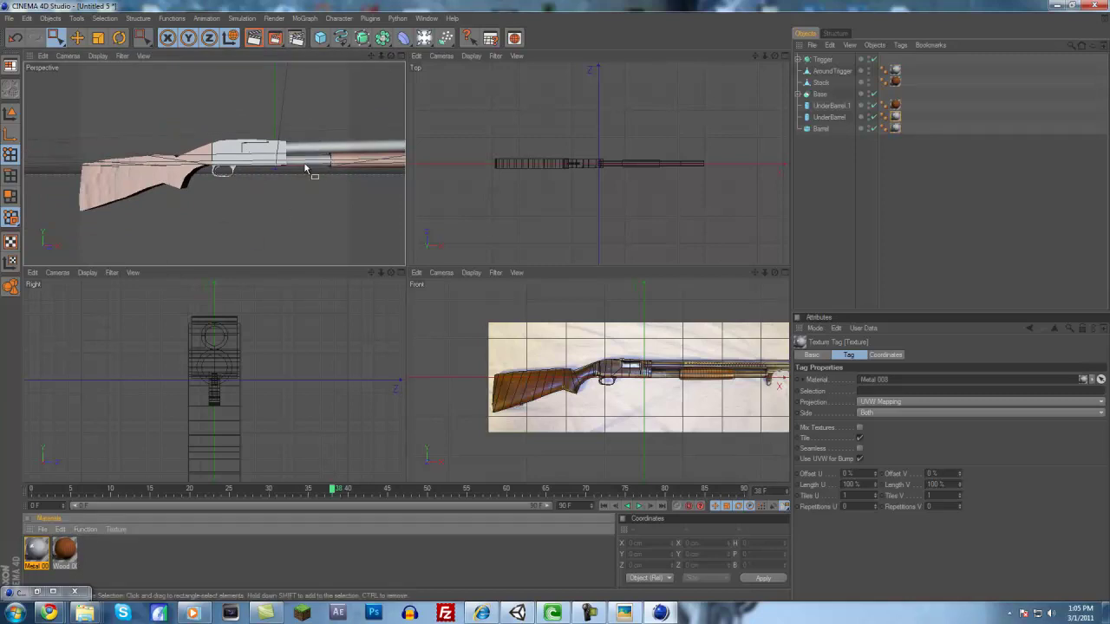
Render the perspective view with the whole shotgun in frame to check the metal and wood materials
click(260, 38)
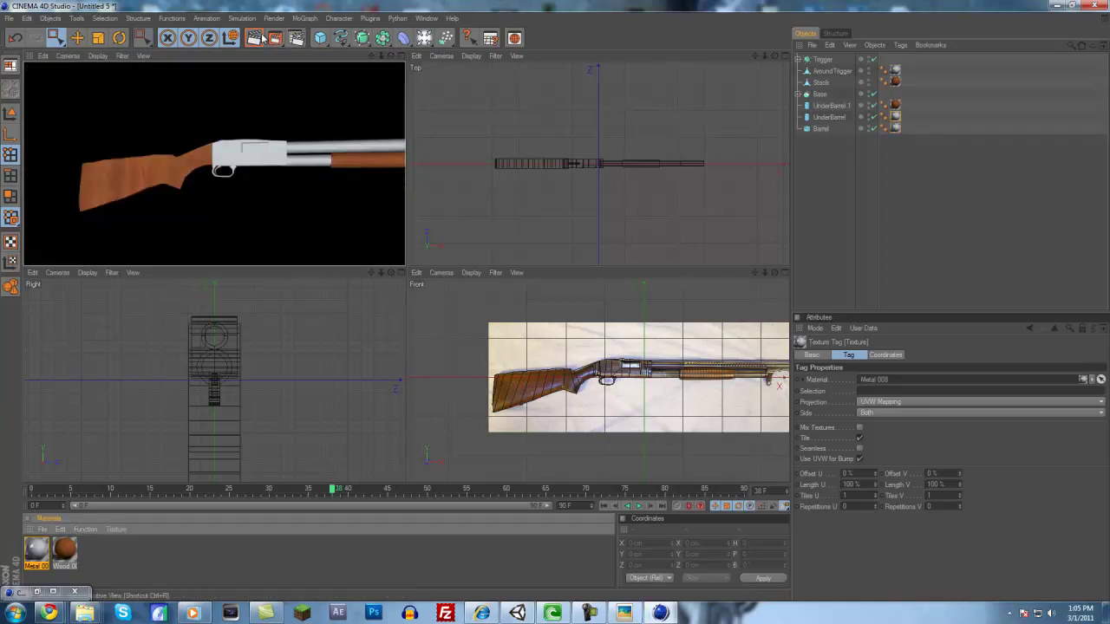
click(223, 172)
middle_click(222, 172)
alt+middle_drag(597, 275, 515, 307)
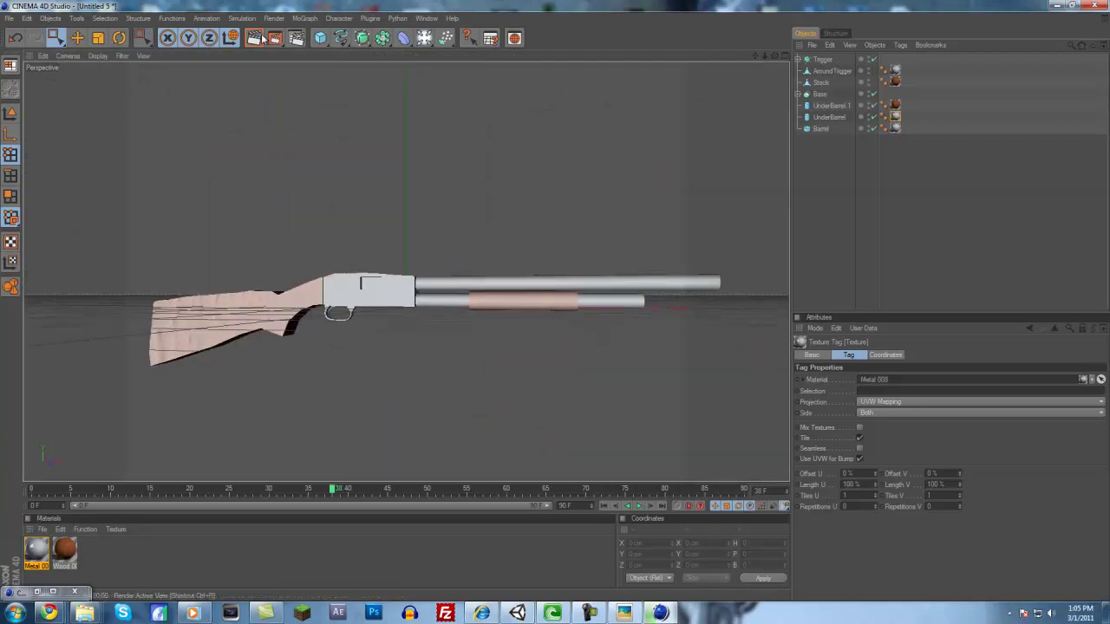
click(260, 38)
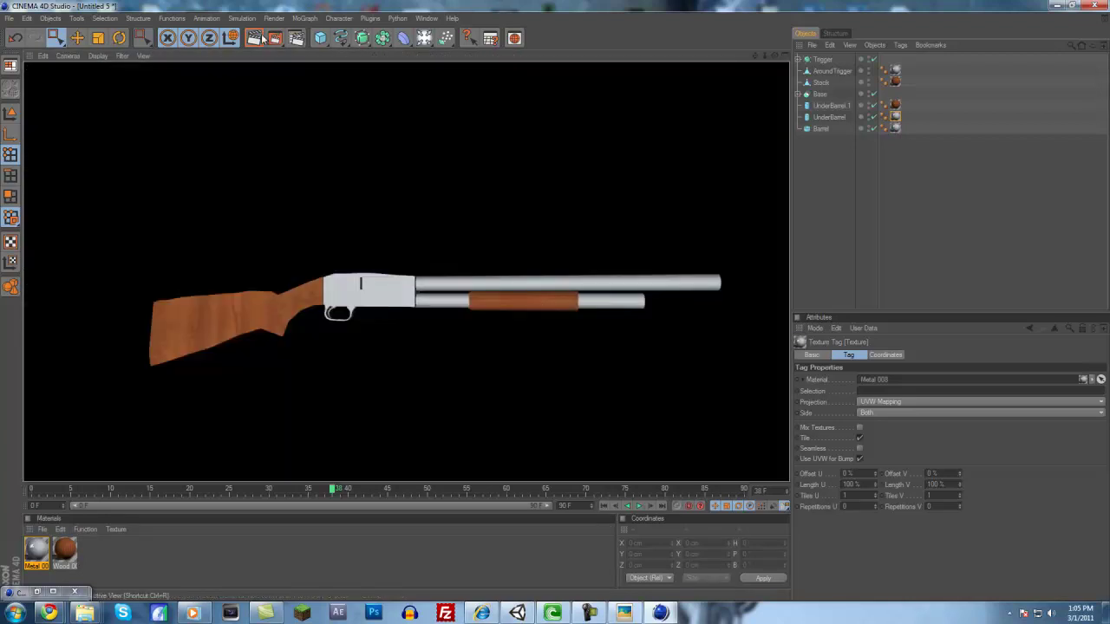
Compare the rendered shotgun with the reference image in the front view
middle_click(351, 198)
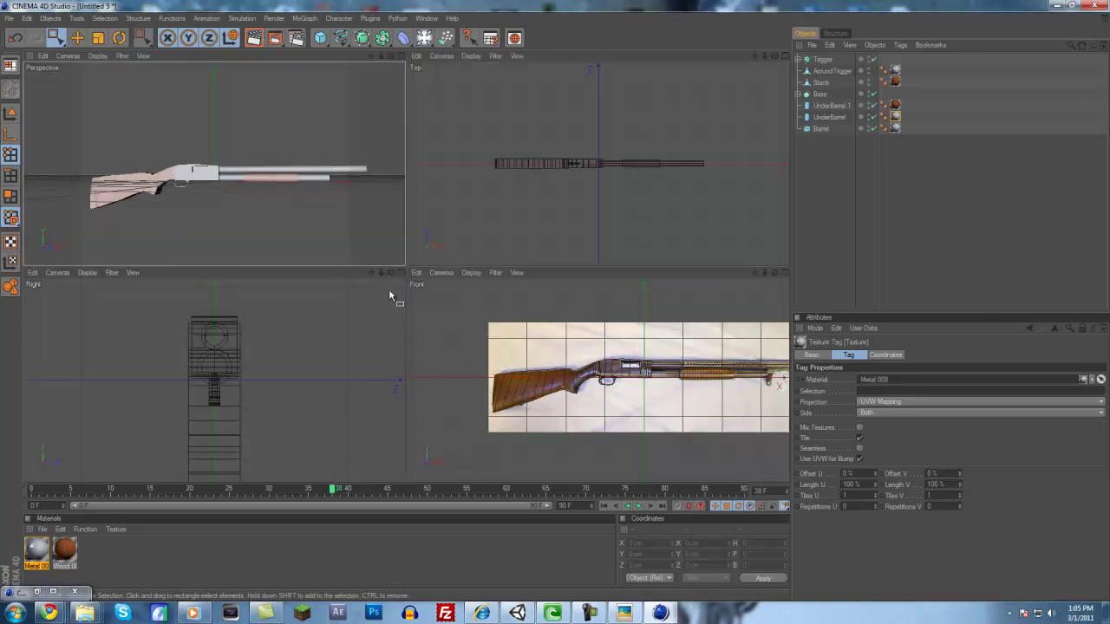
middle_click(488, 355)
alt+middle_drag(552, 308, 474, 316)
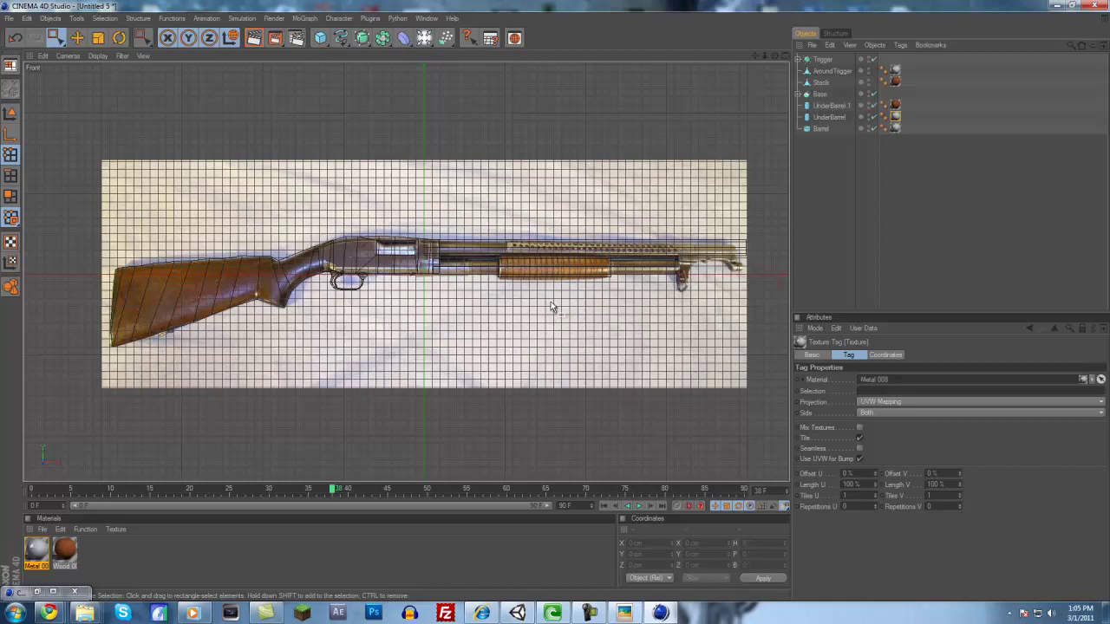
middle_click(551, 250)
middle_click(367, 197)
middle_click(366, 196)
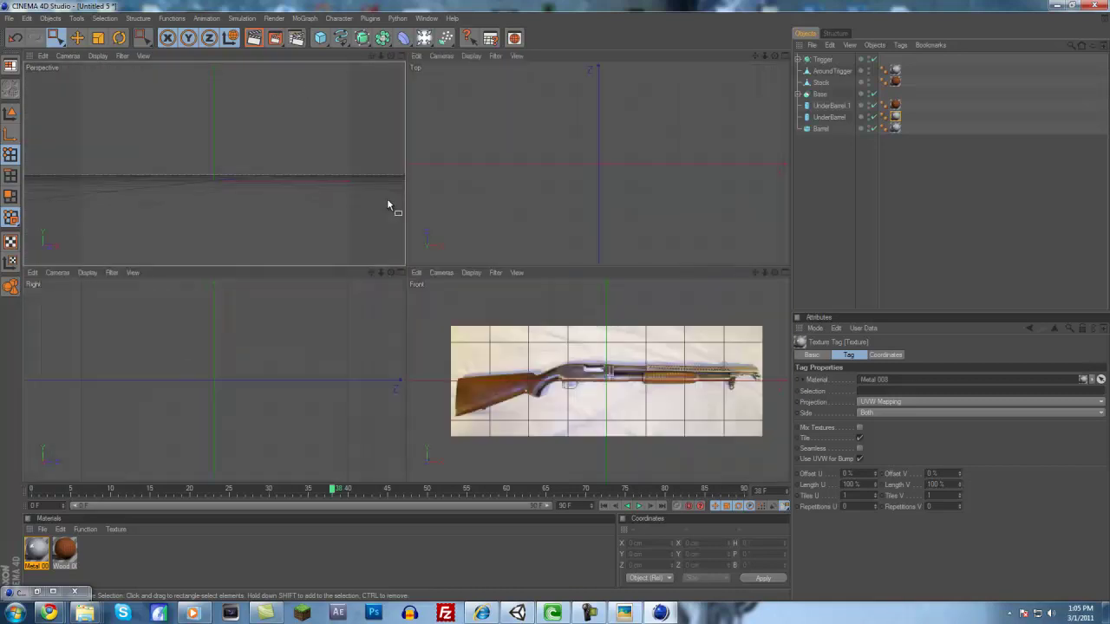
middle_click(603, 390)
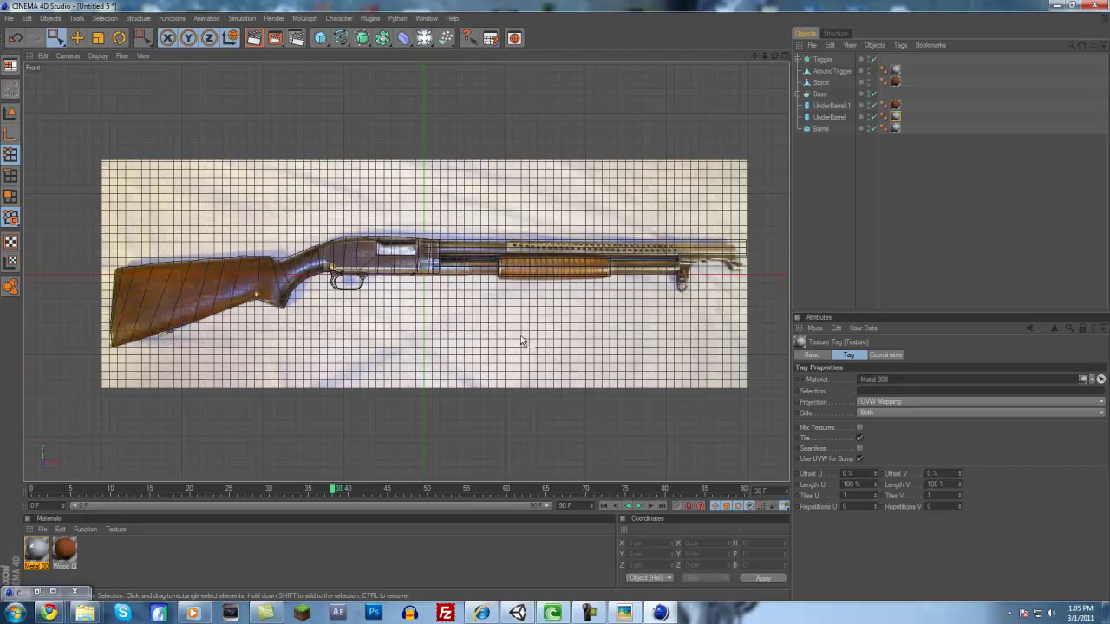
middle_click(466, 327)
middle_click(241, 192)
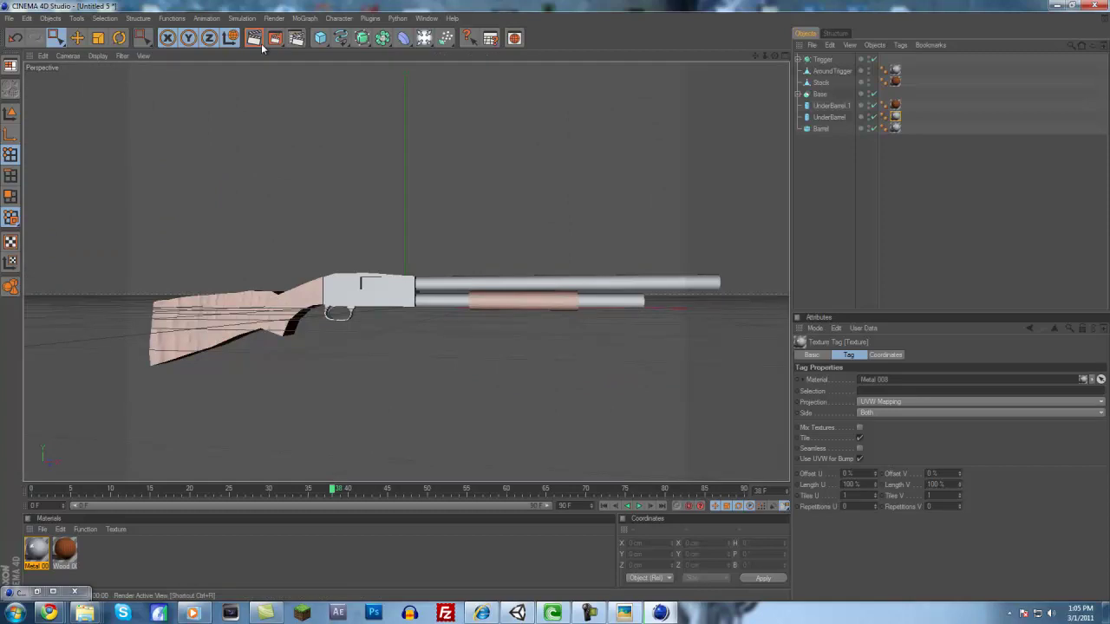
click(260, 43)
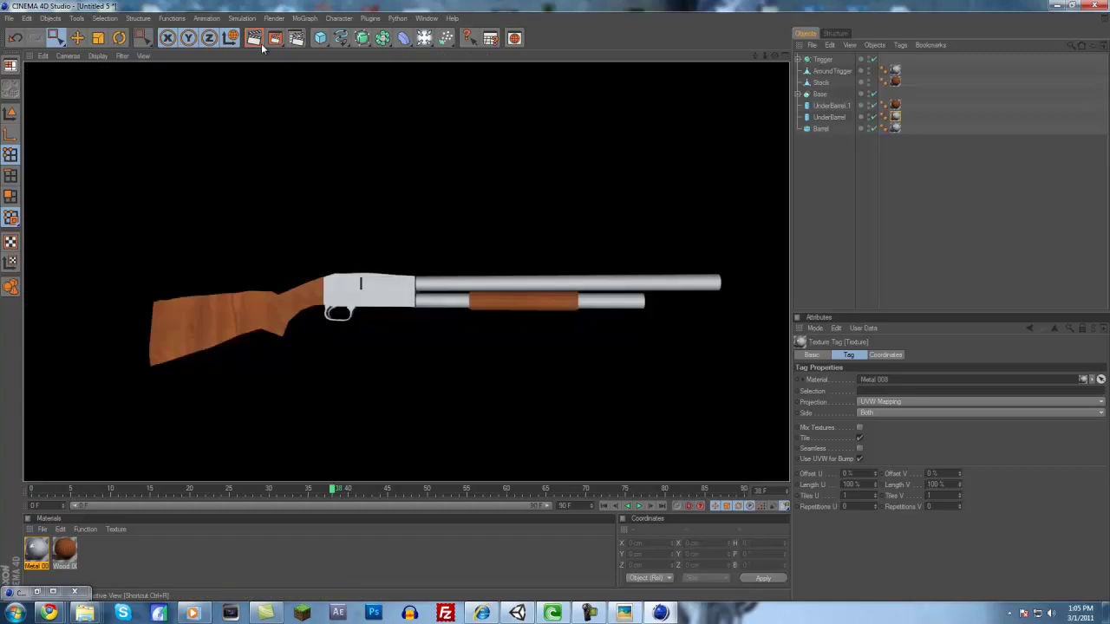
middle_click(620, 287)
middle_click(617, 351)
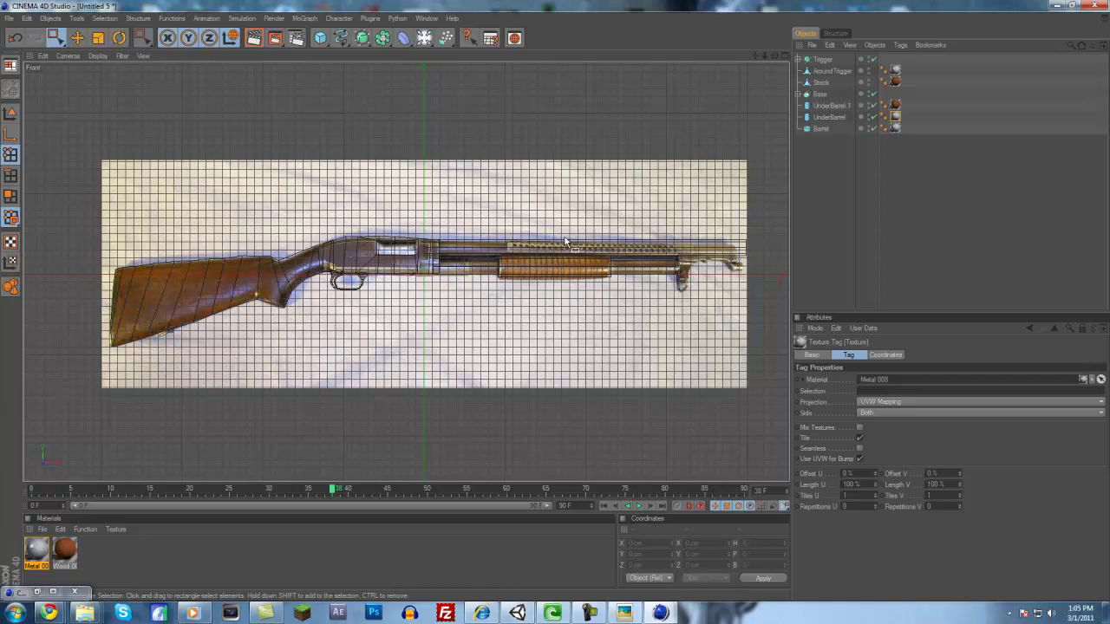
Duplicate the Barrel object in place
middle_click(566, 243)
middle_click(222, 193)
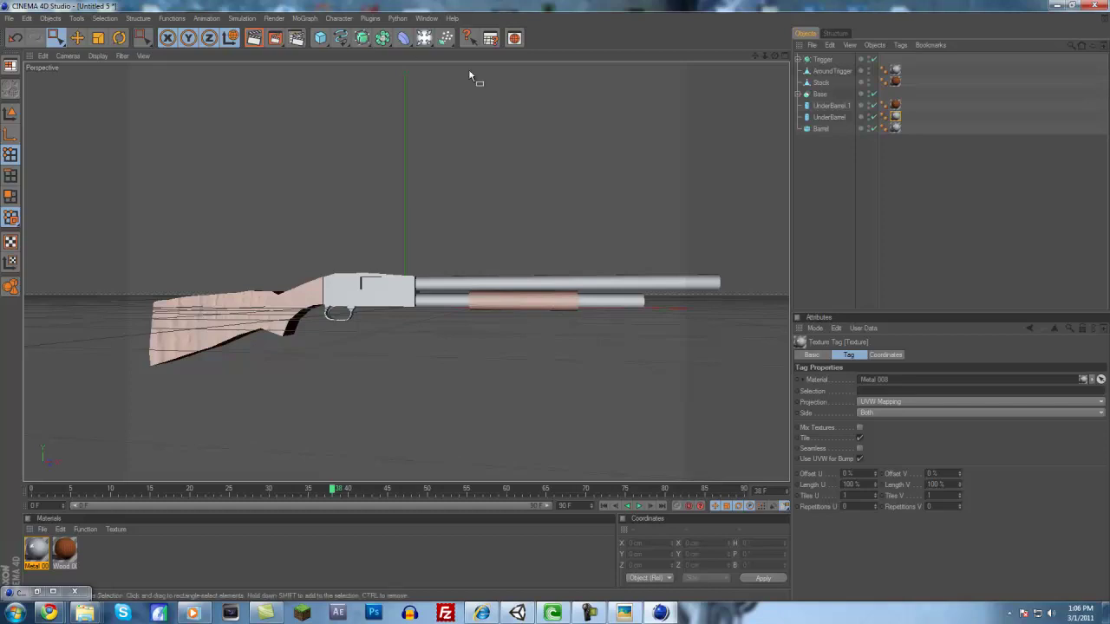
click(820, 129)
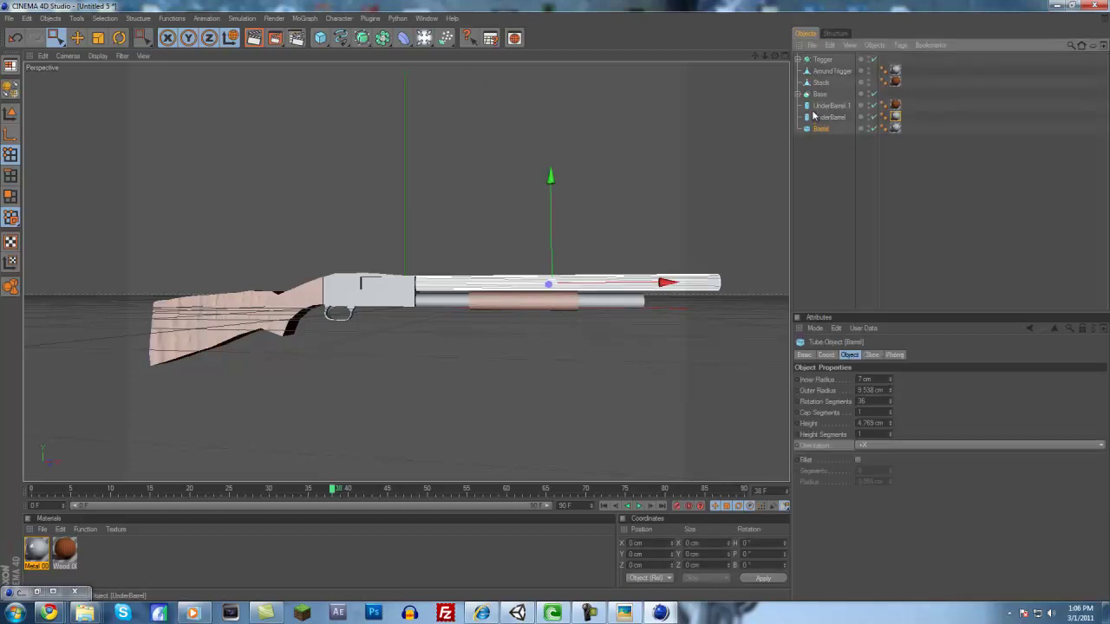
key(ctrl+c)
key(ctrl+v)
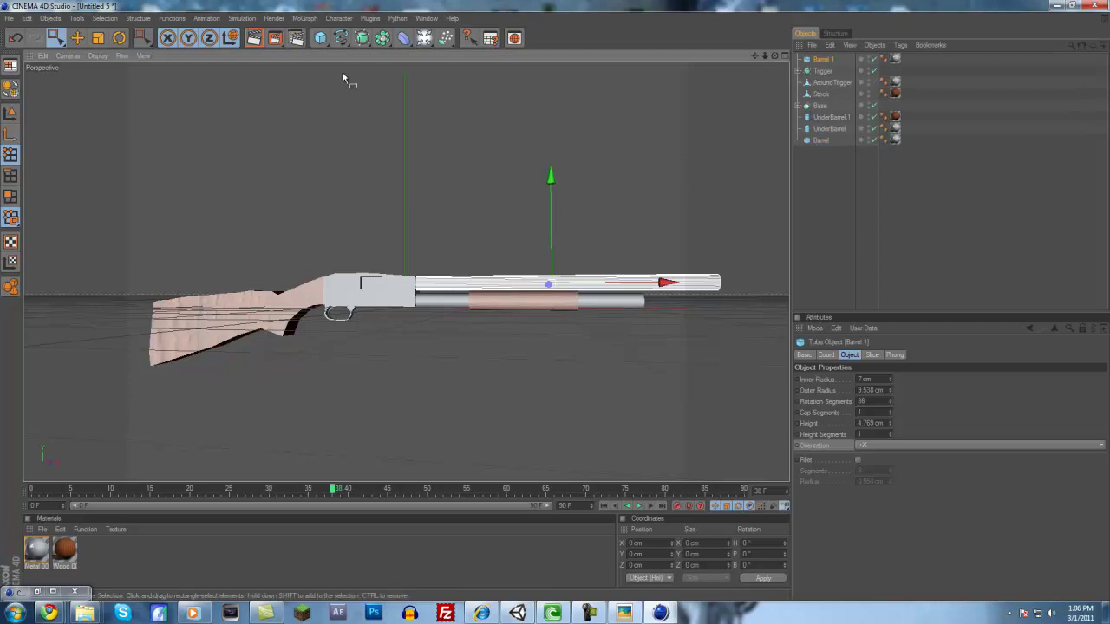
Scale the Barrel copy into a shorter, thicker sleeve about 187 cm long and 22.5 cm in diameter
click(98, 38)
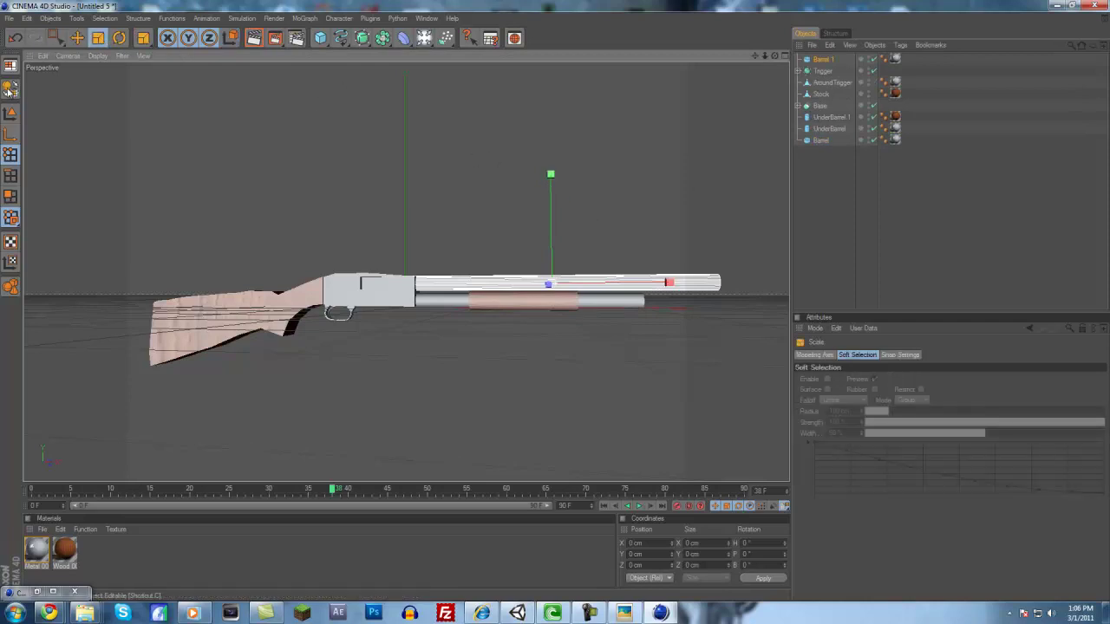
drag(671, 282, 558, 302)
mouse_move(499, 221)
alt+mouse_down()
mouse_move(556, 301)
mouse_move(499, 220)
alt+mouse_up()
middle_click(500, 225)
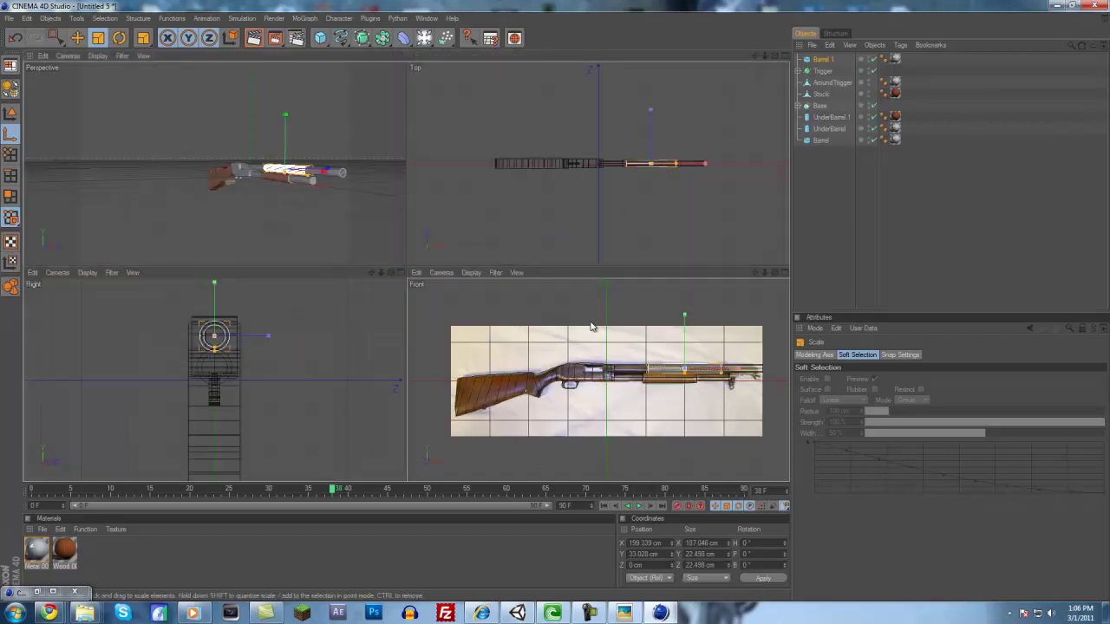
Lengthen the Barrel copy to about 229 cm and shift it along X to about 216.5 cm in the front view
middle_click(592, 319)
drag(691, 249, 553, 302)
click(77, 38)
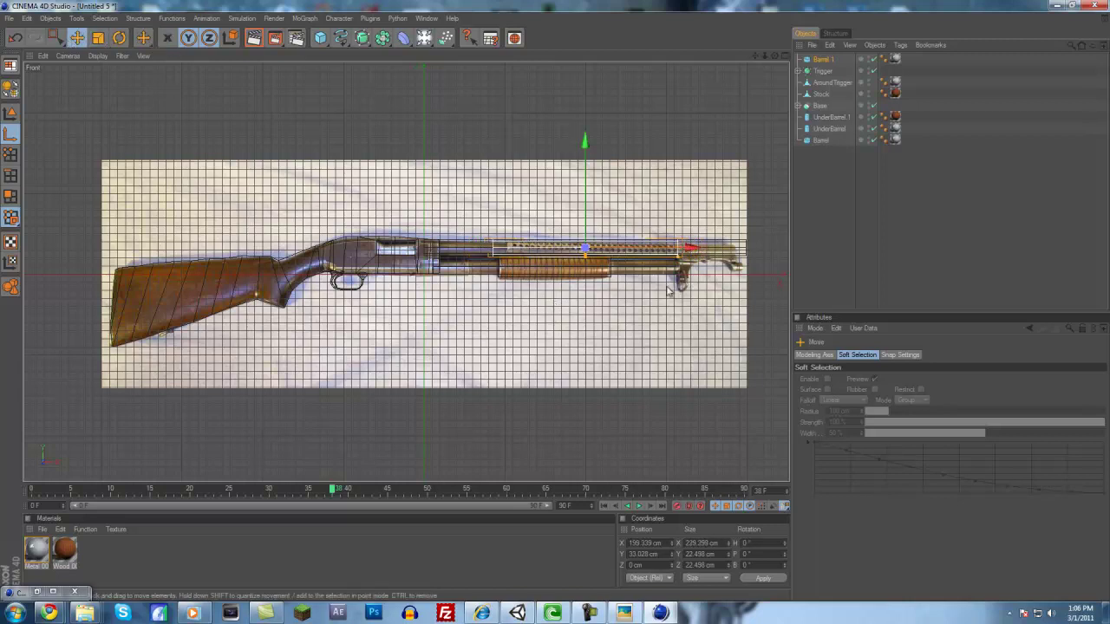
drag(682, 252, 696, 253)
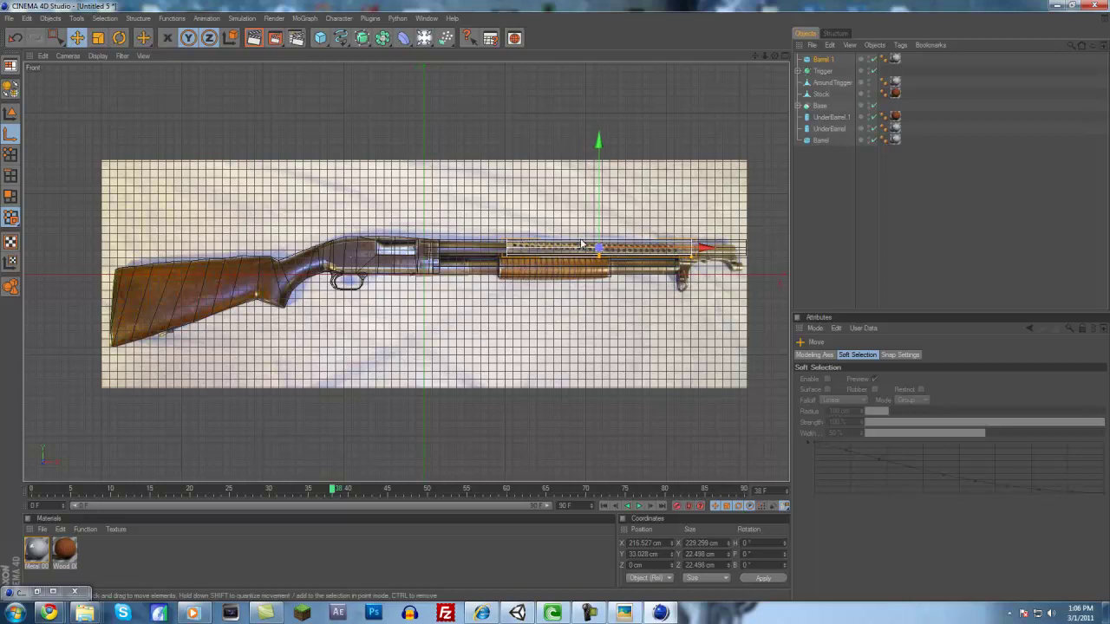
Inspect the barrel sleeve in the perspective view and against the muzzle end of the reference in the front view
middle_click(412, 157)
middle_click(401, 151)
click(825, 214)
mouse_move(575, 301)
alt+mouse_down()
mouse_move(547, 299)
mouse_move(556, 303)
alt+mouse_up()
alt+middle_drag(633, 247, 506, 315)
alt+drag(632, 247, 556, 305)
middle_click(556, 305)
middle_click(700, 356)
scroll(661, 345, up, 5)
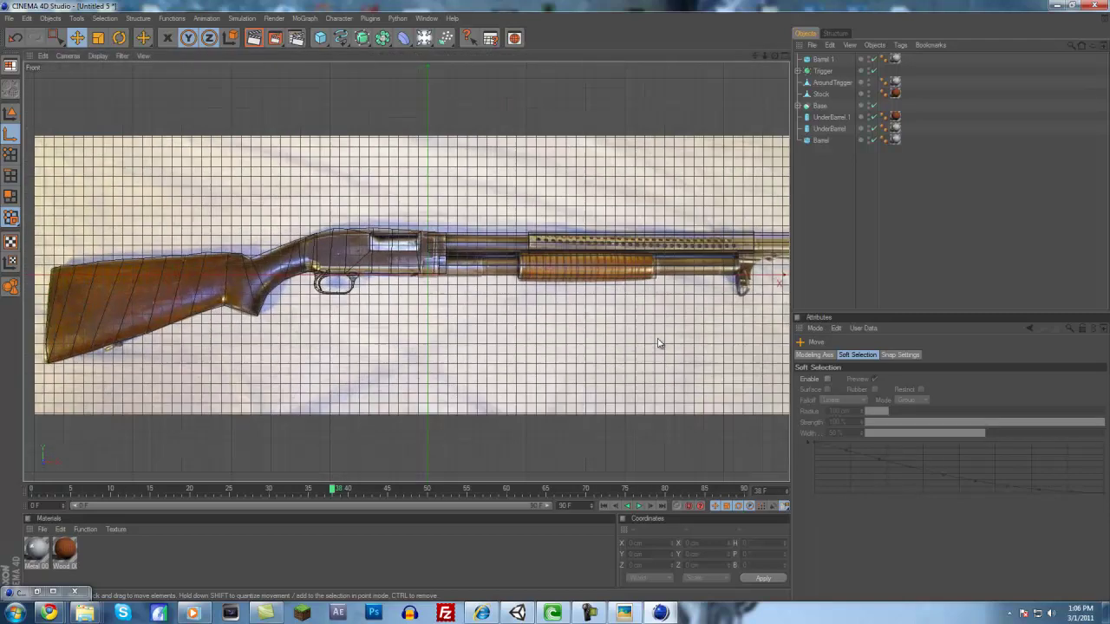
scroll(655, 335, up, 3)
alt+middle_drag(637, 324, 130, 373)
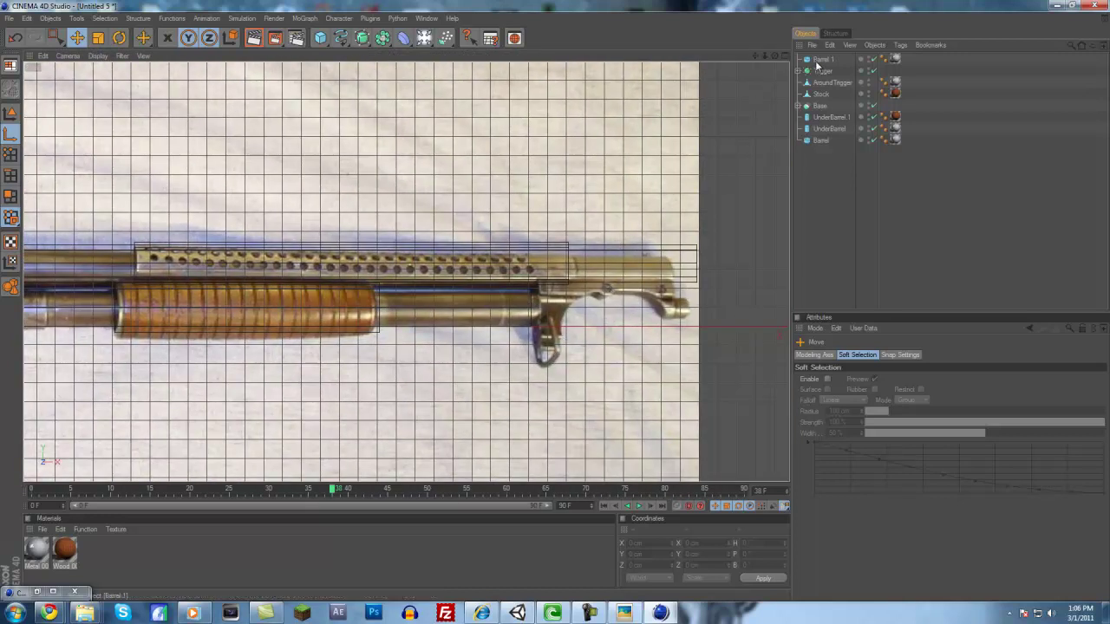
Rename the barrel sleeve object as AroundBarrel
click(819, 59)
double_click(820, 60)
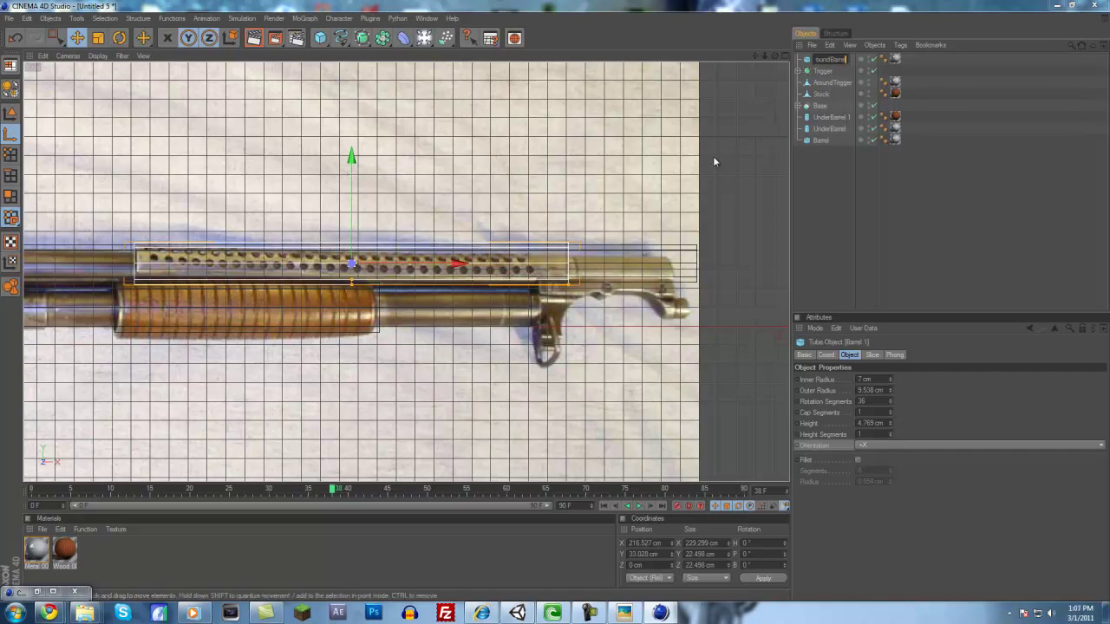
click(849, 187)
click(801, 182)
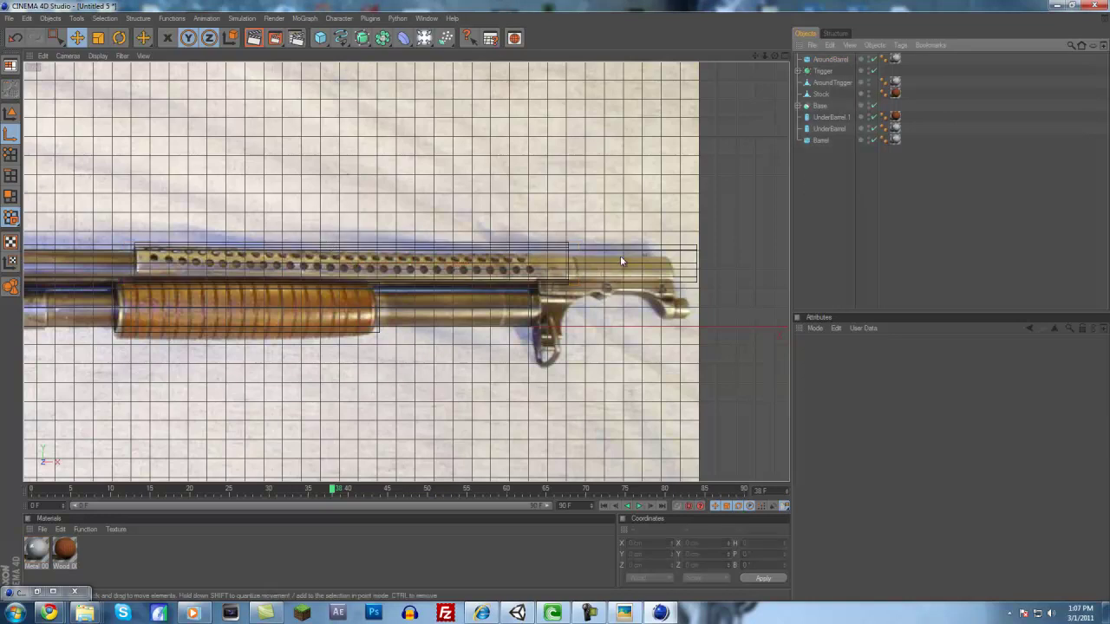
Resize AroundBarrel to about 284 cm long and move it along X to about 243 cm to match the reference sleeve
click(830, 59)
click(95, 38)
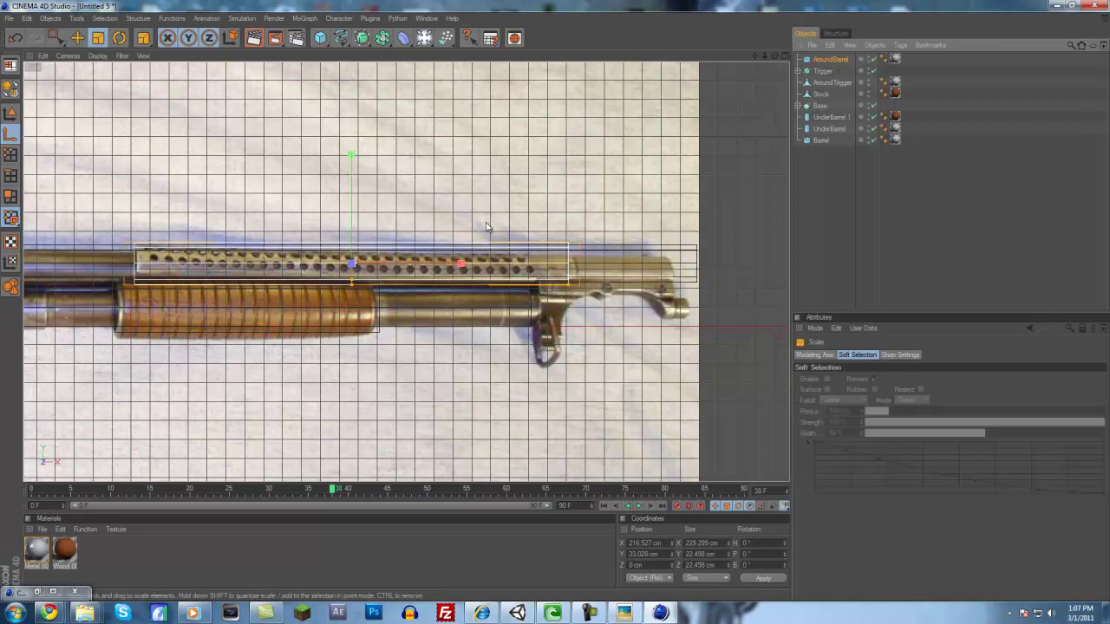
drag(460, 263, 785, 307)
click(78, 38)
drag(462, 264, 553, 305)
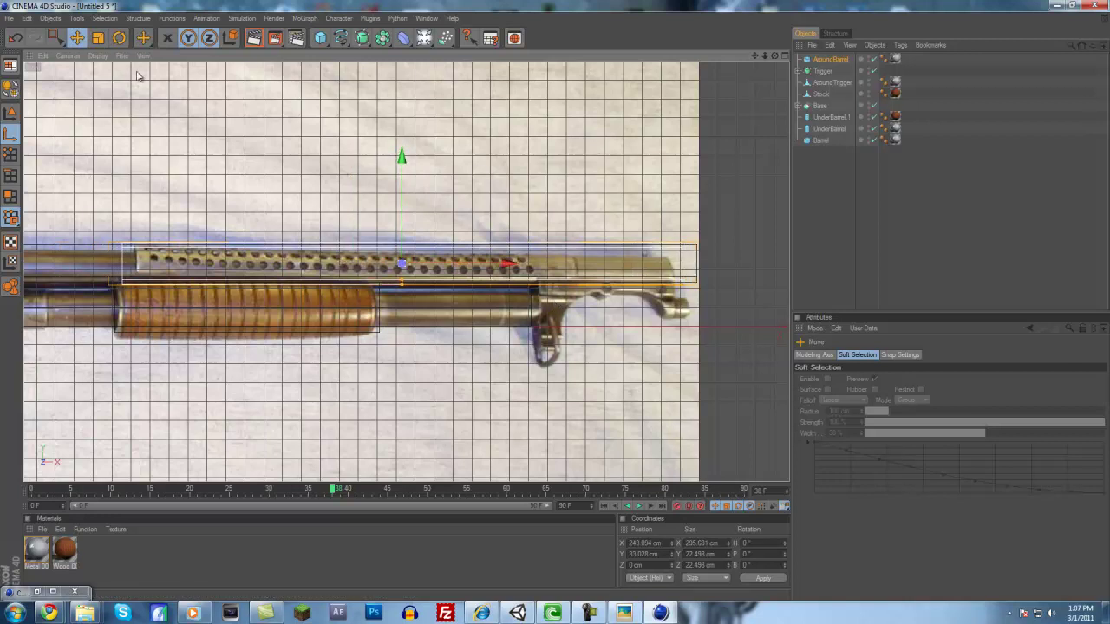
click(99, 38)
drag(509, 263, 557, 304)
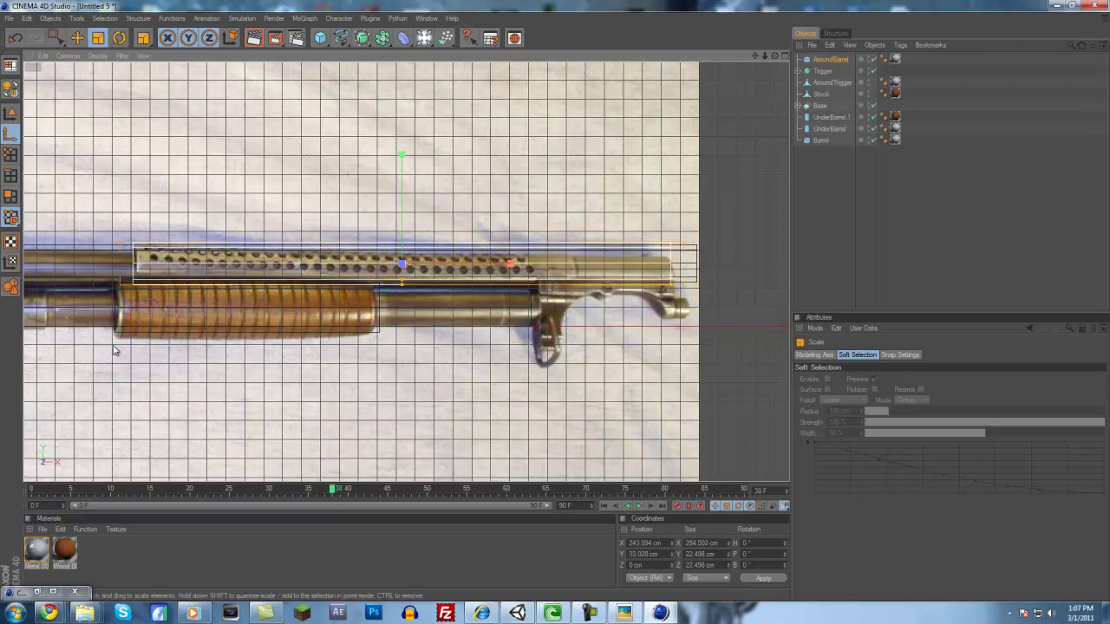
click(841, 196)
Add a cube and move it along X to about 338 cm, near the muzzle
drag(320, 38, 348, 50)
scroll(173, 299, down, 3)
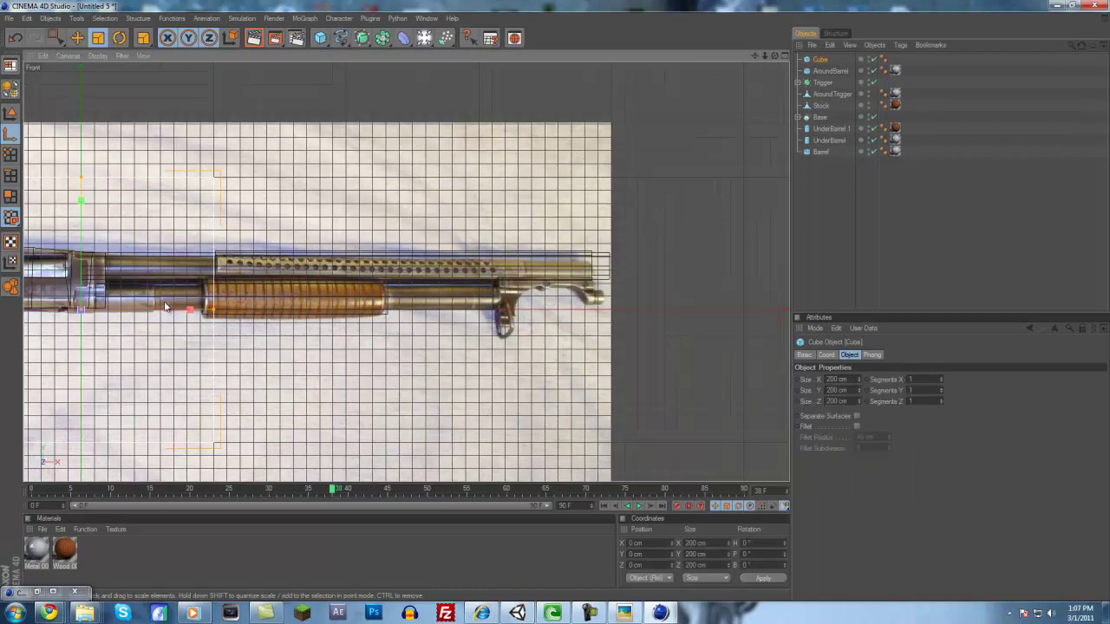
click(78, 38)
drag(188, 310, 488, 305)
Scale the cube to about 88 × 50 × 50 cm and shift it to X about 358 cm over the bayonet lug
click(98, 37)
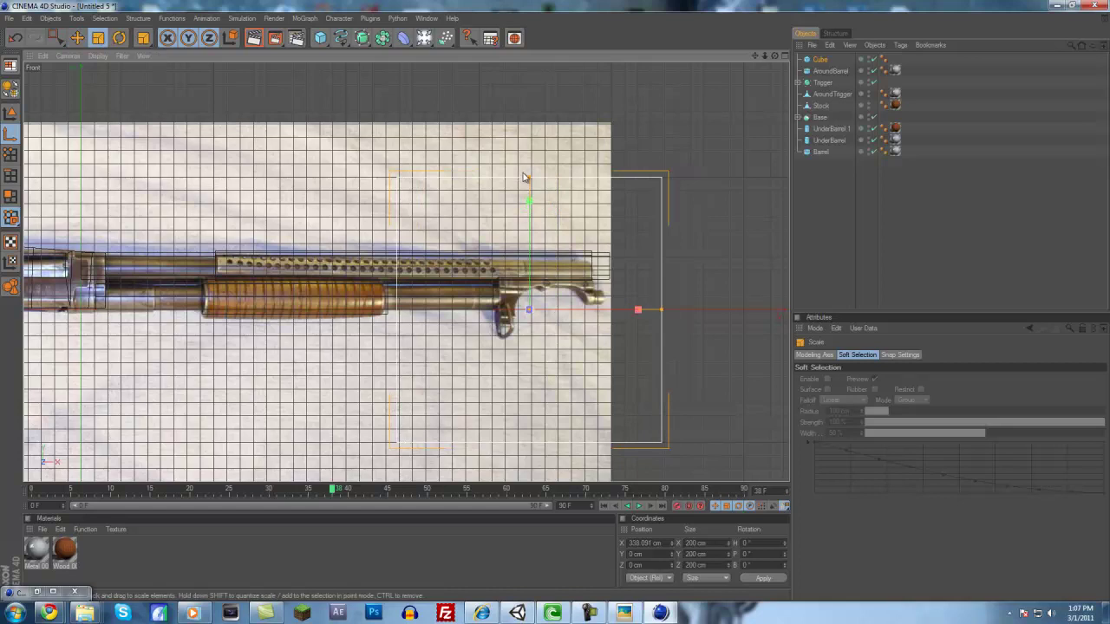
drag(714, 161, 556, 306)
drag(621, 296, 556, 305)
key(ctrl+z)
mouse_move(638, 310)
mouse_down()
mouse_move(557, 306)
mouse_move(638, 312)
mouse_up()
click(76, 39)
scroll(539, 341, up, 2)
scroll(539, 341, up, 2)
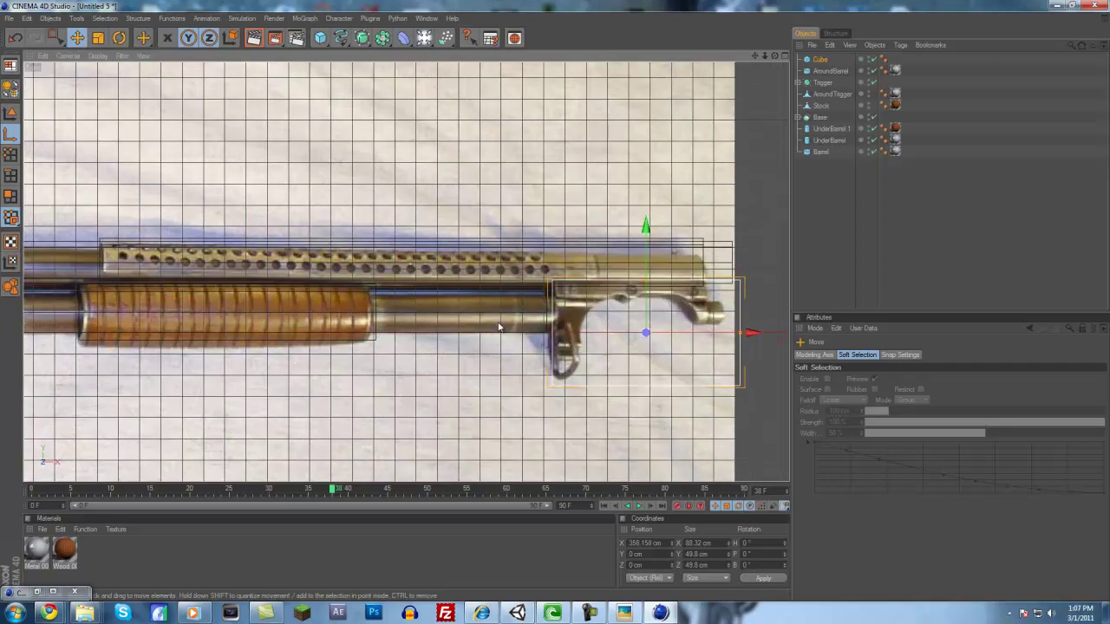
Convert the cube to an editable polygon object and switch to point editing
scroll(548, 334, down, 1)
scroll(559, 306, up, 1)
scroll(560, 303, down, 2)
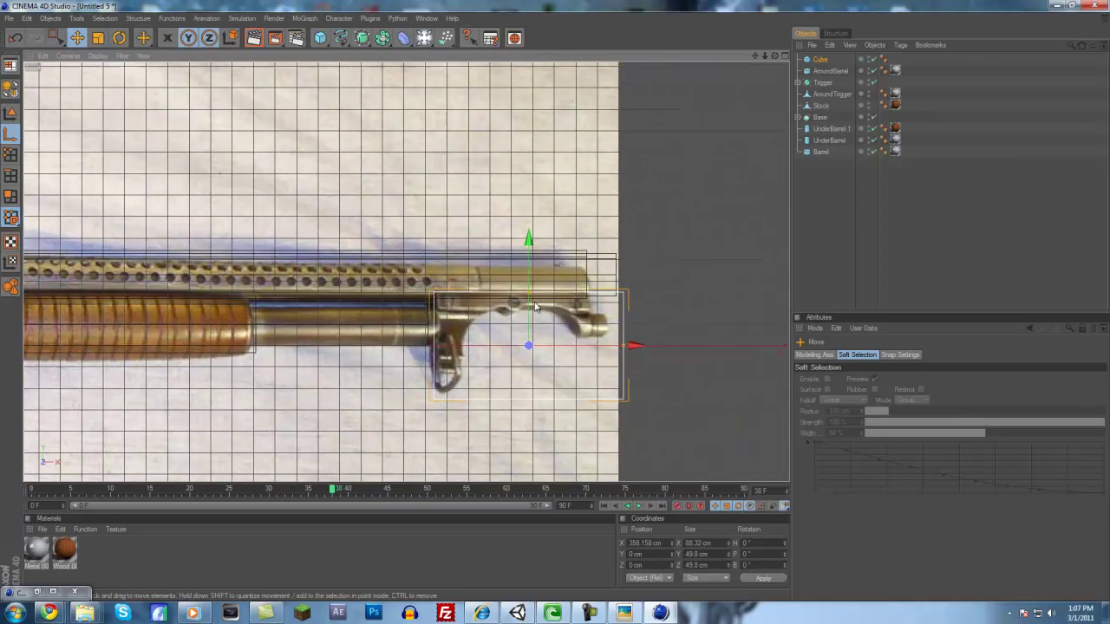
scroll(488, 334, up, 3)
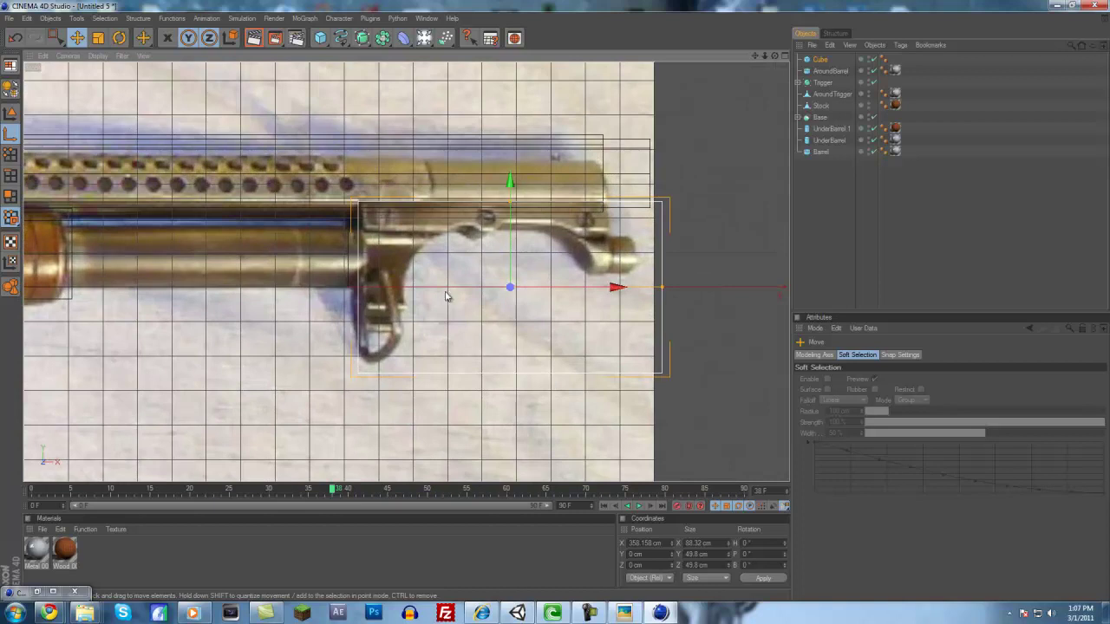
click(9, 91)
click(11, 157)
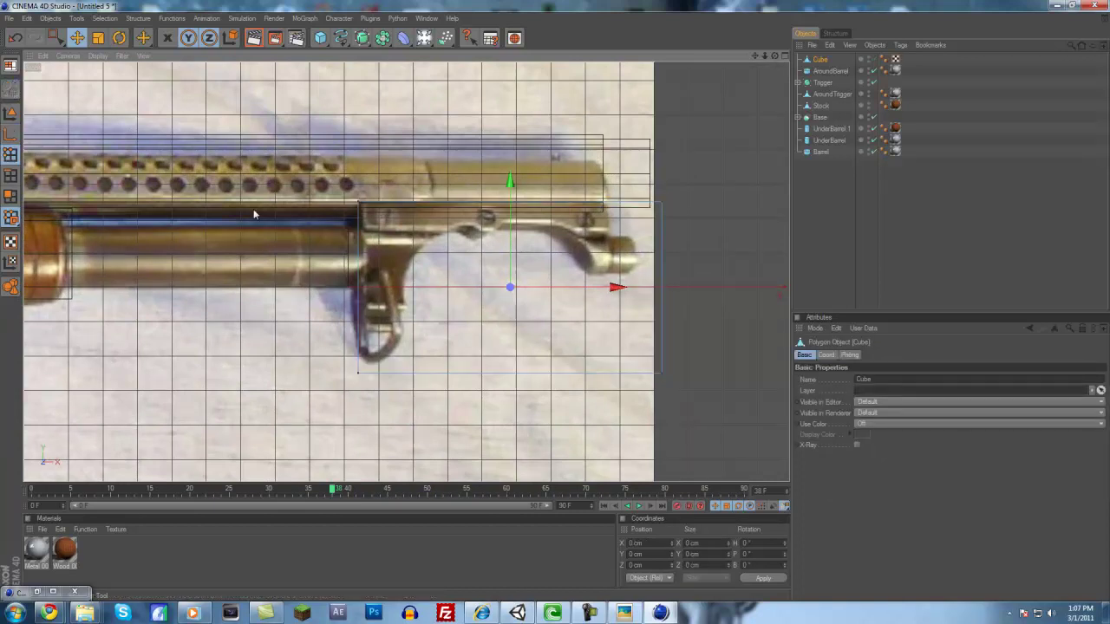
Cut the cube with seven vertical Knife loops along its length and one horizontal loop above its middle
right_click(535, 301)
click(557, 422)
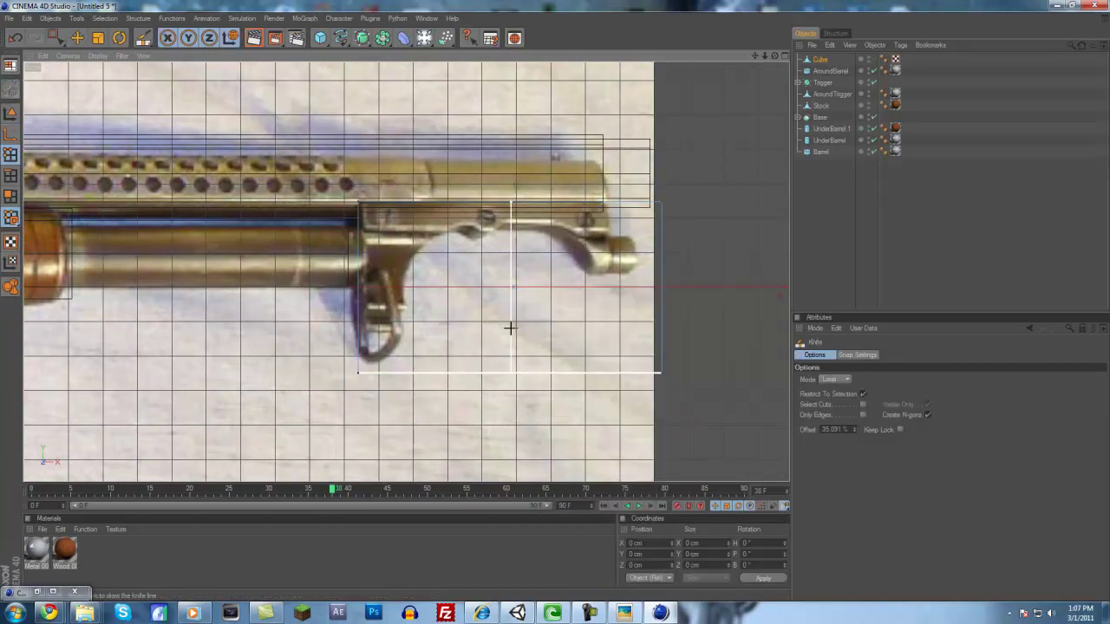
click(420, 341)
click(473, 356)
click(504, 358)
click(534, 364)
click(570, 369)
click(613, 375)
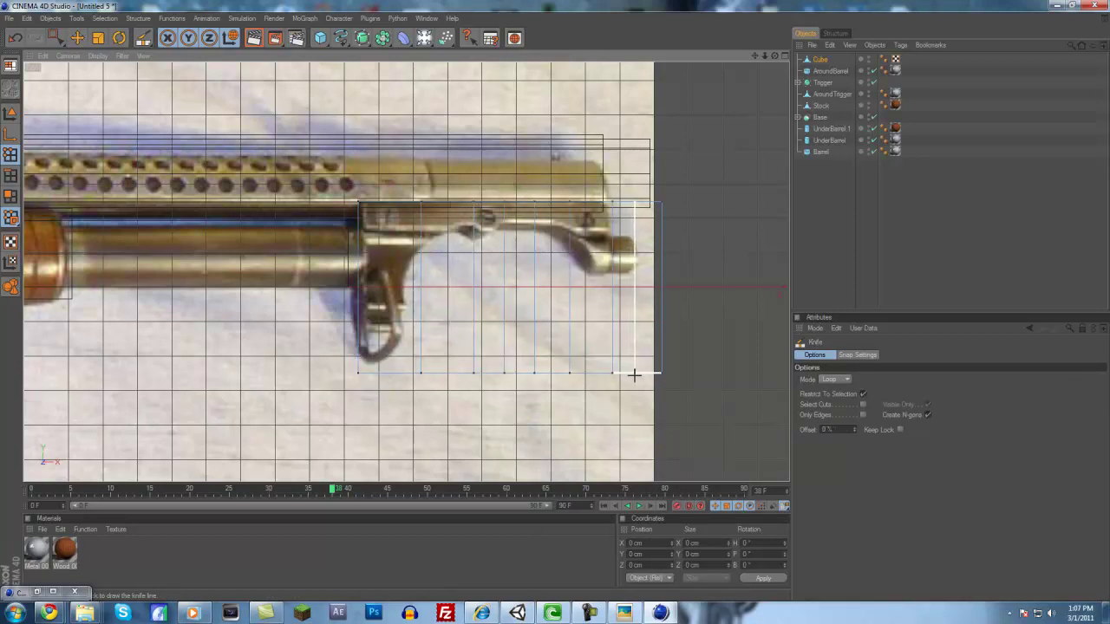
click(637, 374)
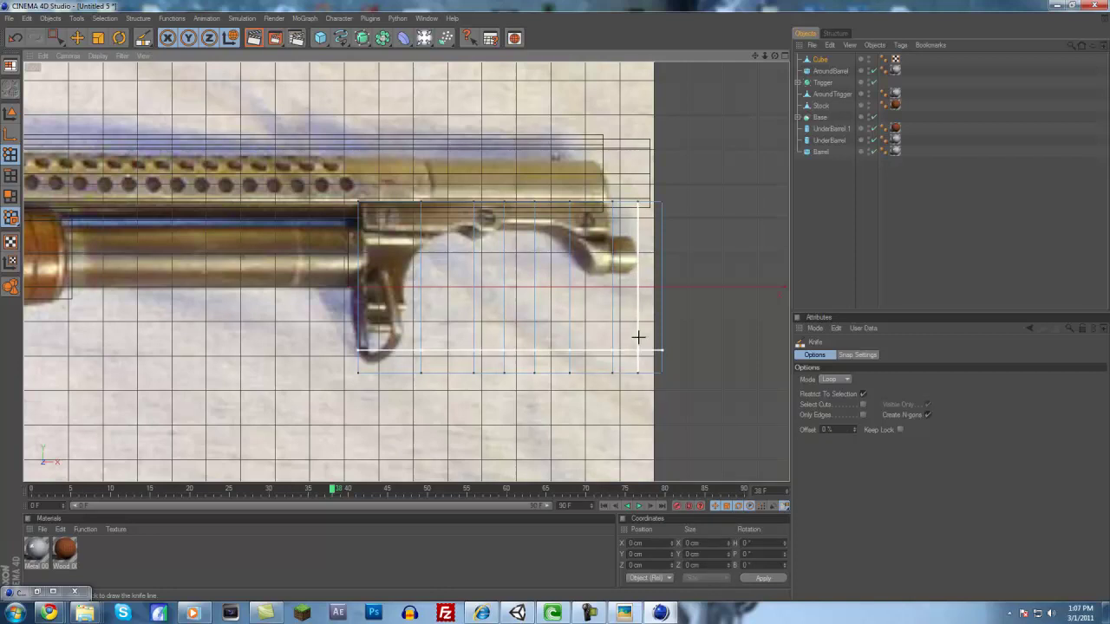
click(643, 249)
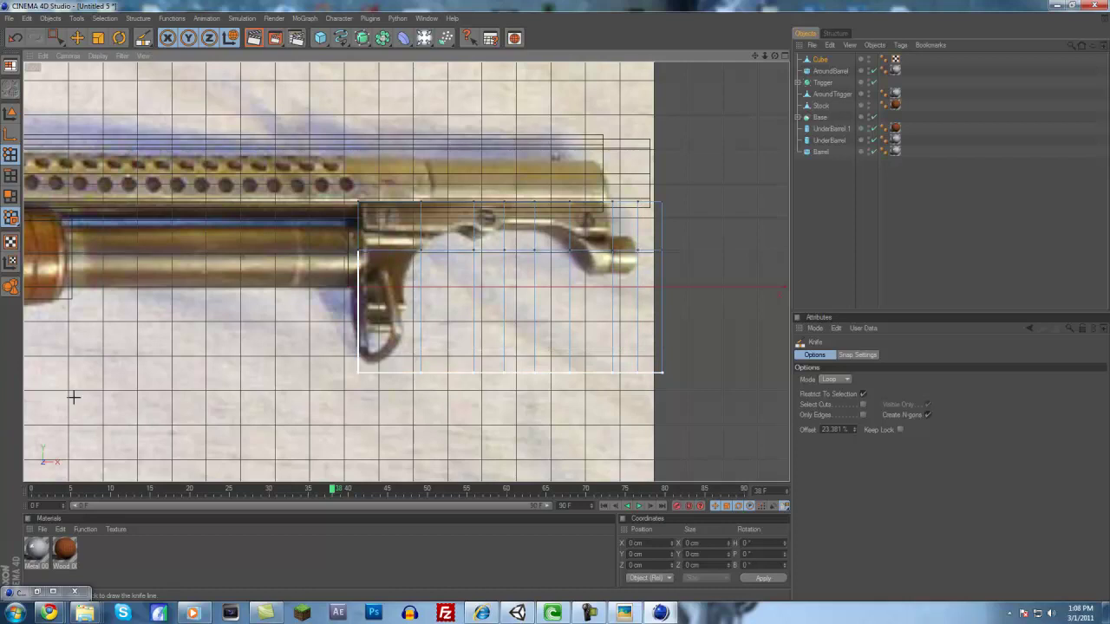
Move the cube's upper and middle points at the muzzle end onto the tip of the bayonet lug
click(55, 37)
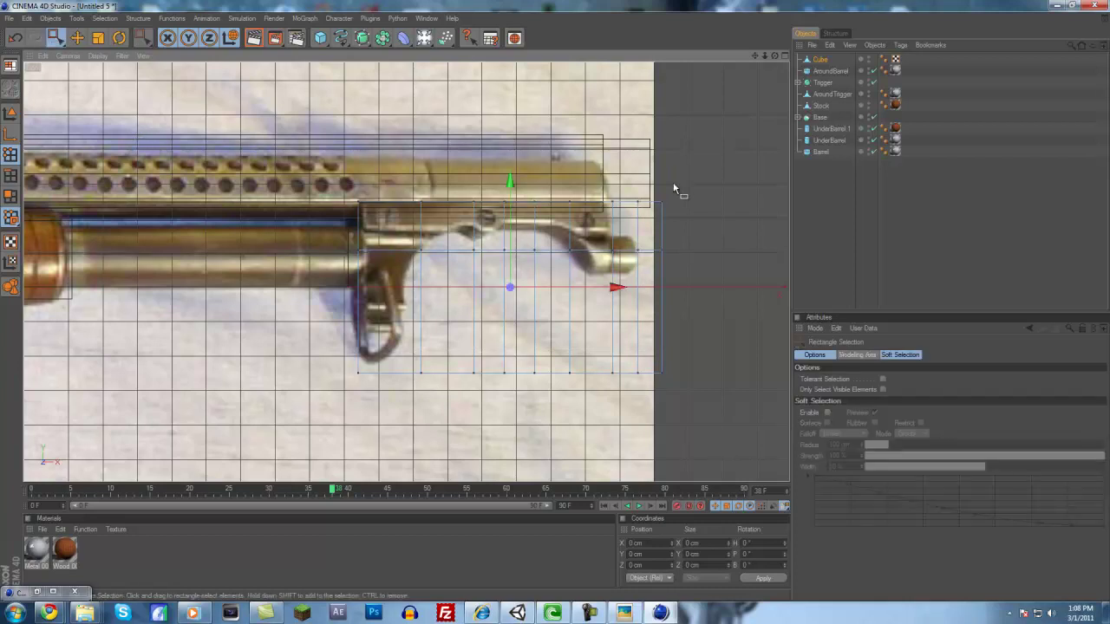
drag(671, 205, 656, 247)
drag(661, 249, 640, 261)
drag(555, 306, 556, 306)
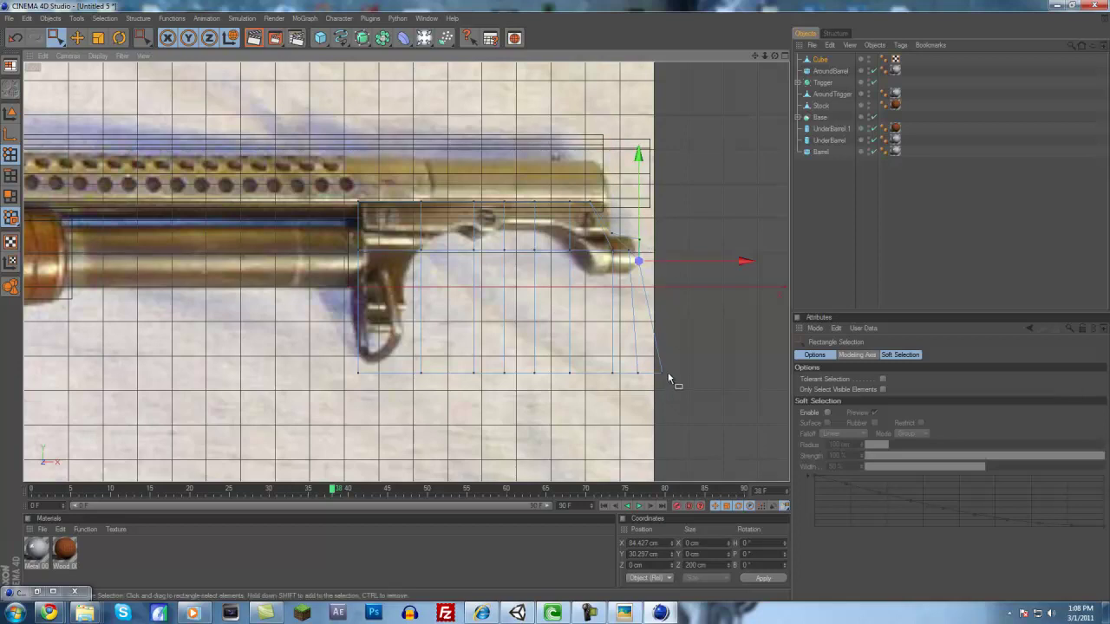
Raise the seven bottom-row points toward the muzzle, leaving the two rearmost columns in place
drag(649, 363, 446, 360)
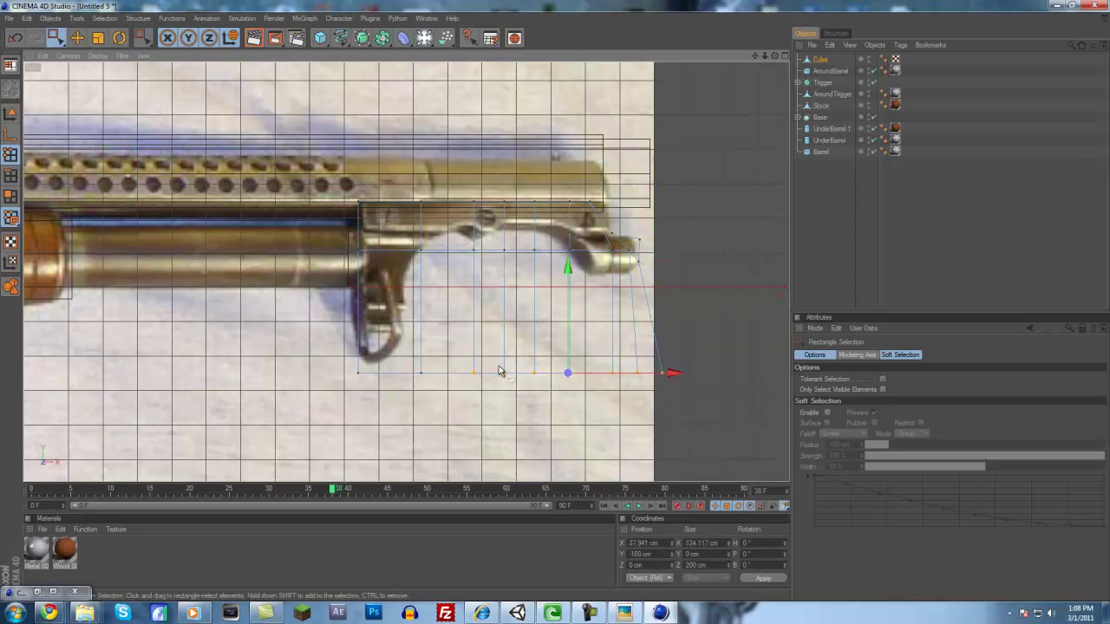
drag(568, 269, 568, 173)
click(691, 357)
Move the lower points near the muzzle end to follow the rounded hook of the bayonet lug
scroll(631, 351, up, 5)
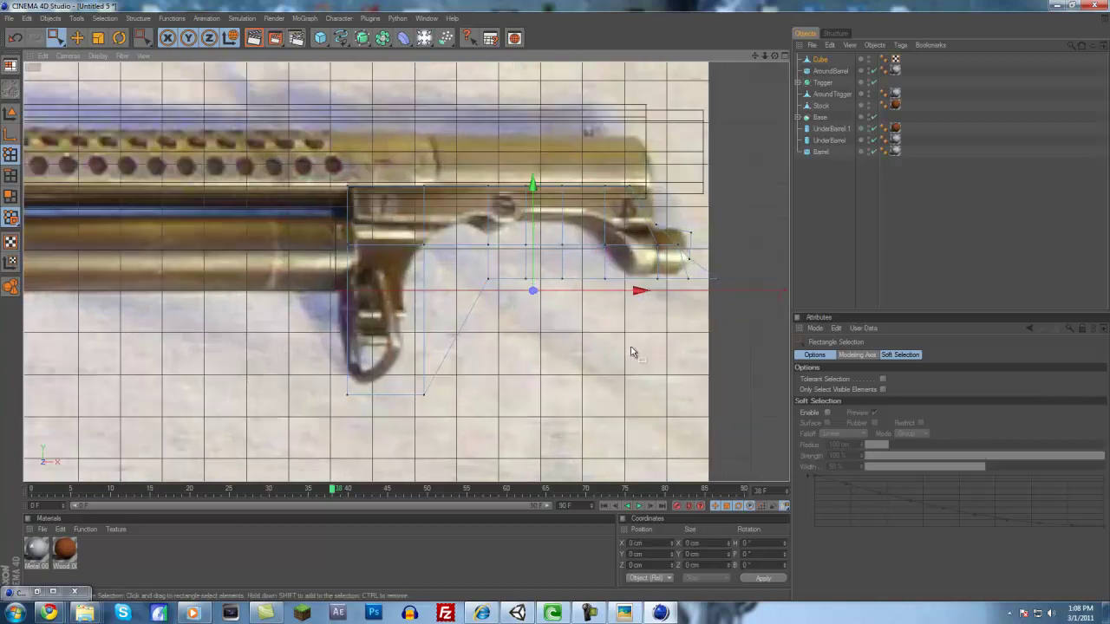
scroll(625, 339, up, 1)
scroll(615, 335, down, 2)
alt+middle_drag(612, 335, 534, 289)
drag(644, 280, 512, 263)
drag(604, 273, 552, 305)
drag(556, 241, 558, 300)
drag(688, 291, 621, 255)
drag(528, 277, 524, 241)
Raise the middle-row points toward the cube's top edge and lift the central bottom points toward the lug's arch
drag(377, 220, 266, 211)
drag(367, 196, 368, 135)
drag(499, 312, 411, 188)
scroll(463, 268, up, 2)
scroll(463, 268, down, 3)
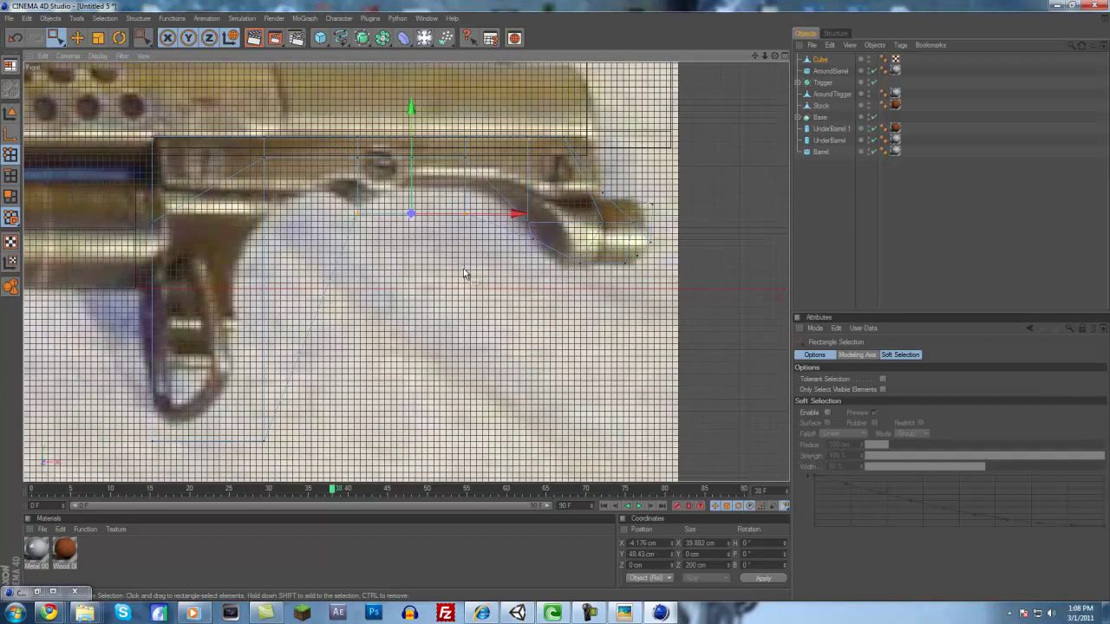
alt+middle_drag(555, 312, 509, 446)
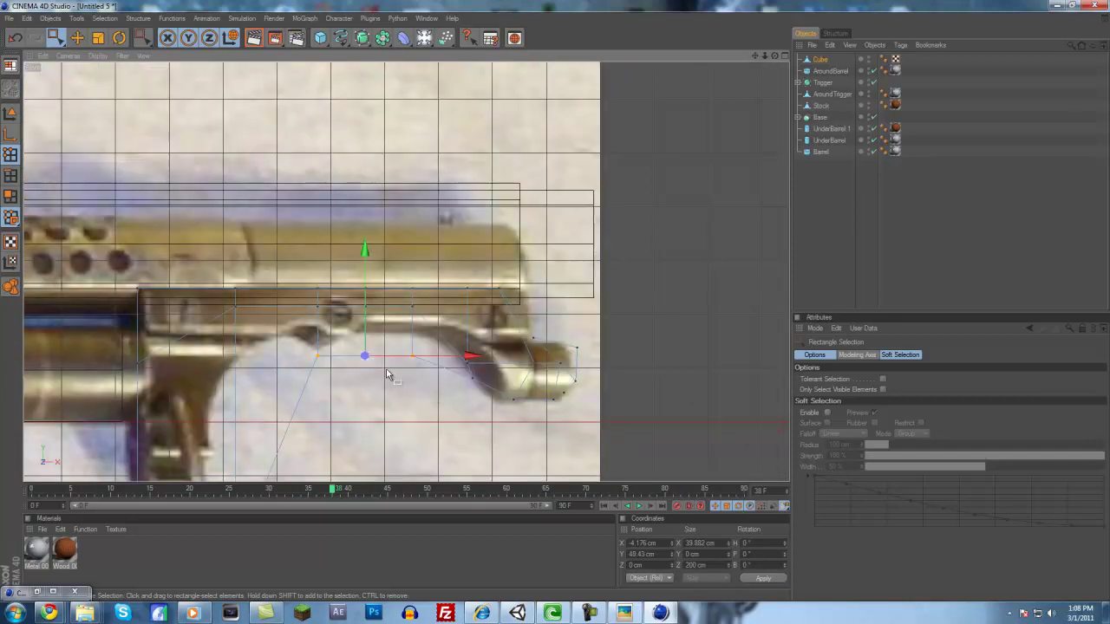
Move the central bottom points individually onto the curved underside of the lug's arch
drag(411, 350, 437, 334)
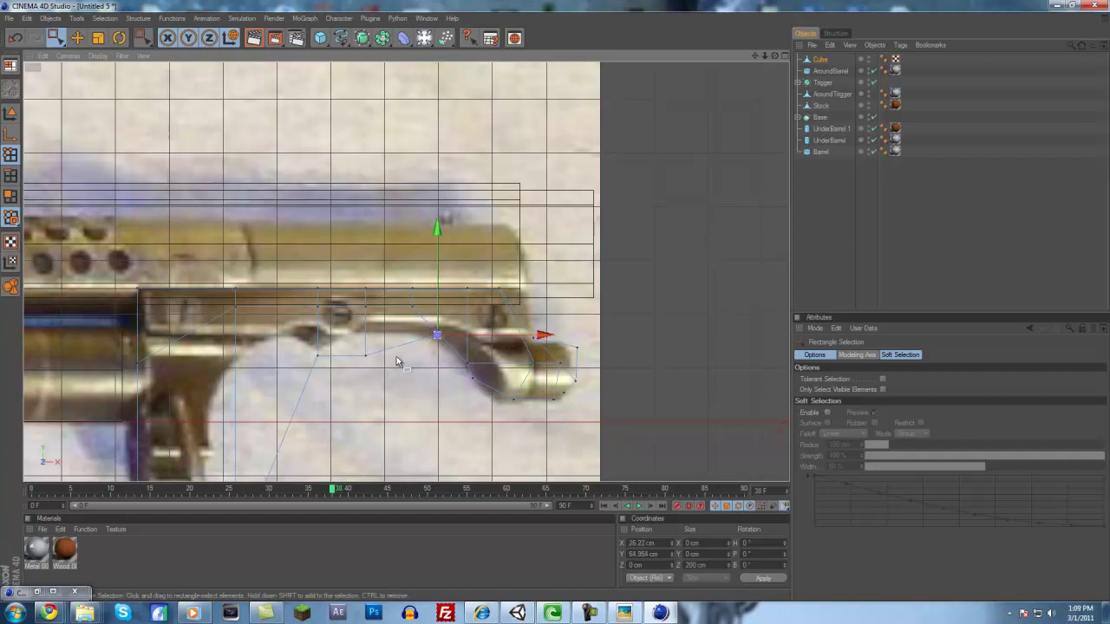
drag(364, 353, 556, 305)
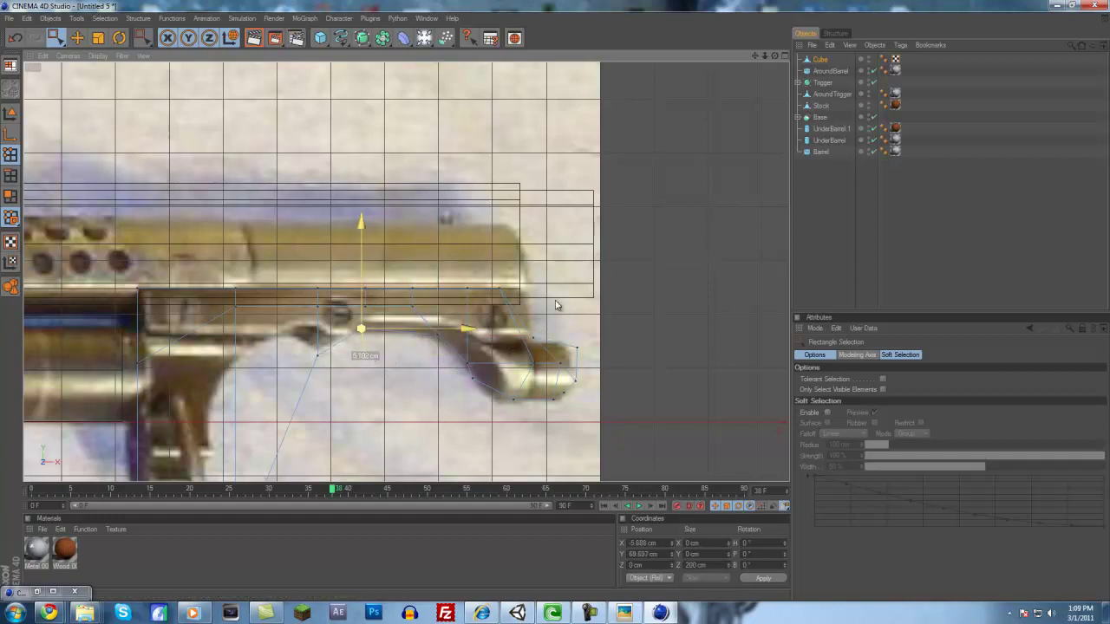
drag(332, 375, 331, 349)
drag(557, 304, 555, 300)
Cut a vertical Knife loop behind the arch and move its bottom point up onto the reference outline
right_click(328, 366)
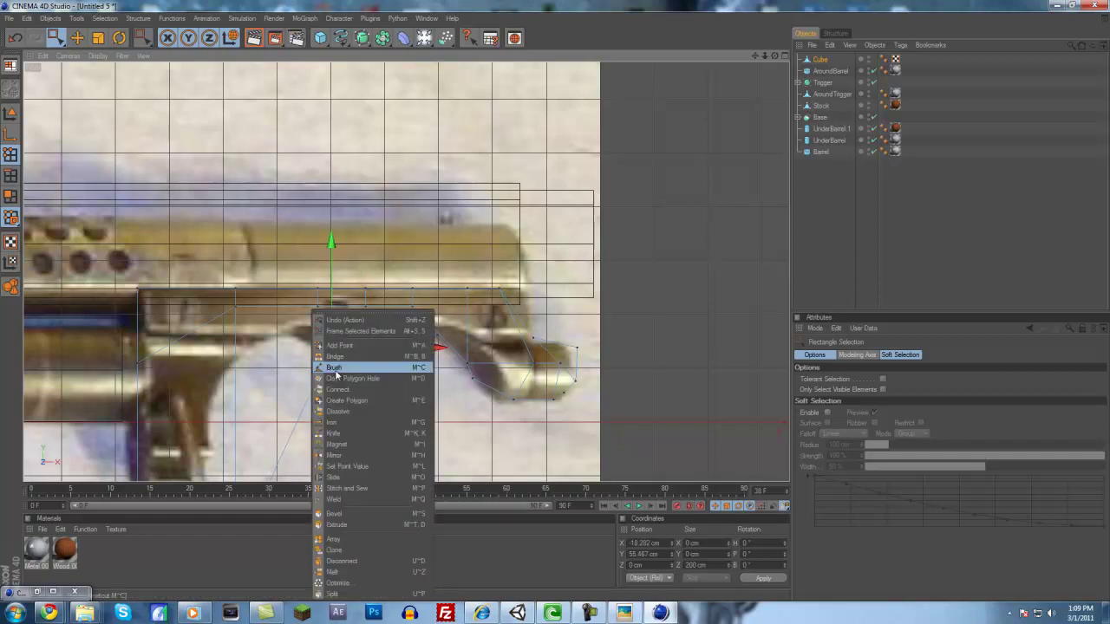
click(334, 432)
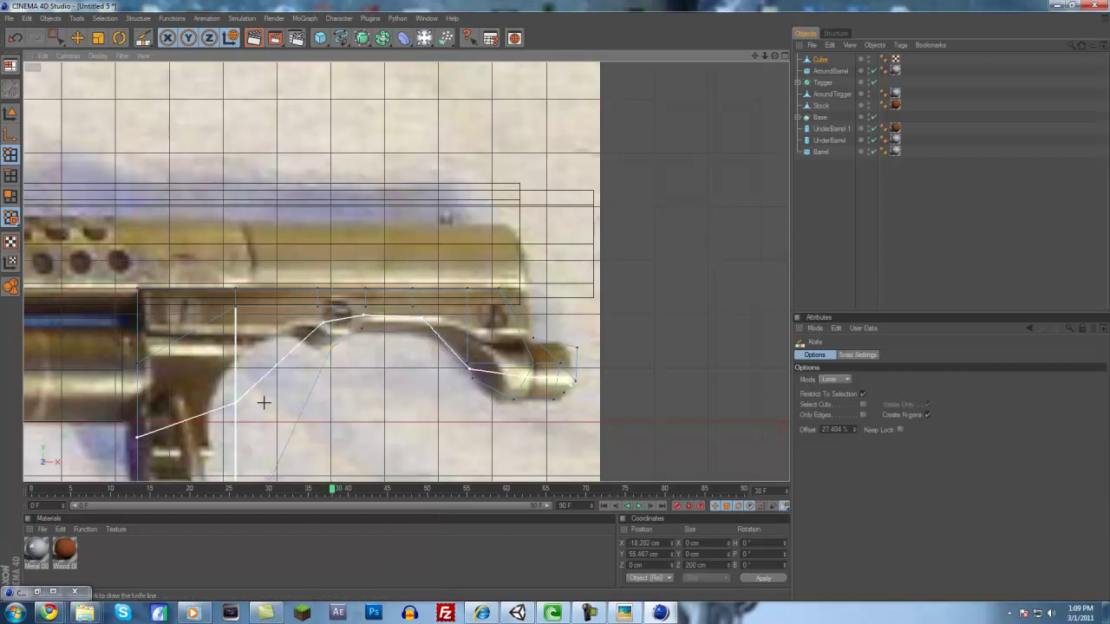
click(298, 408)
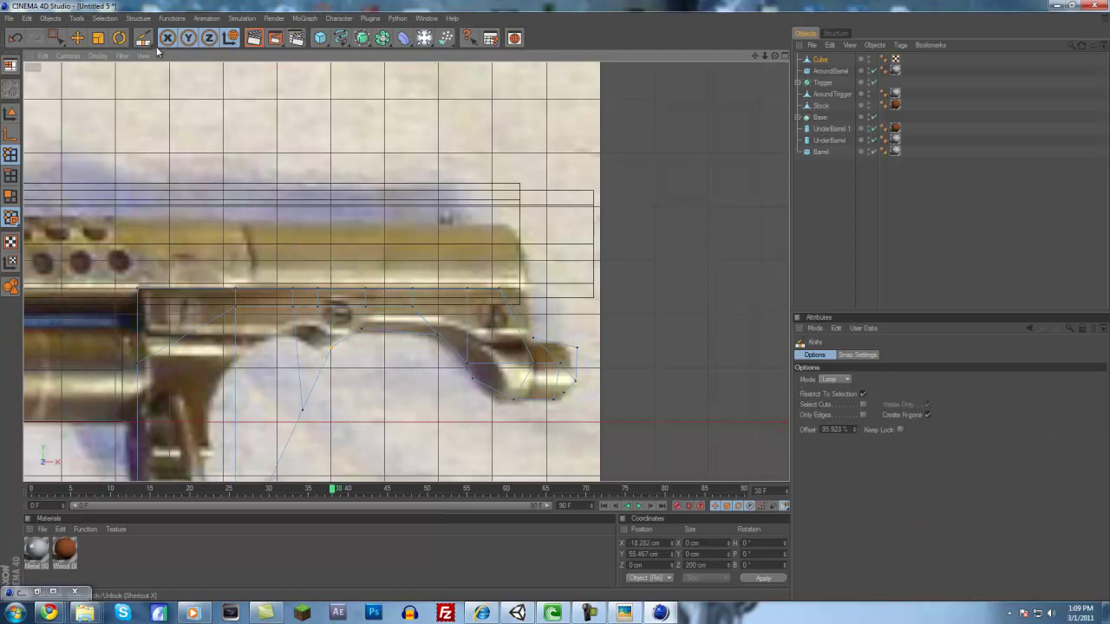
click(63, 39)
drag(289, 394, 316, 351)
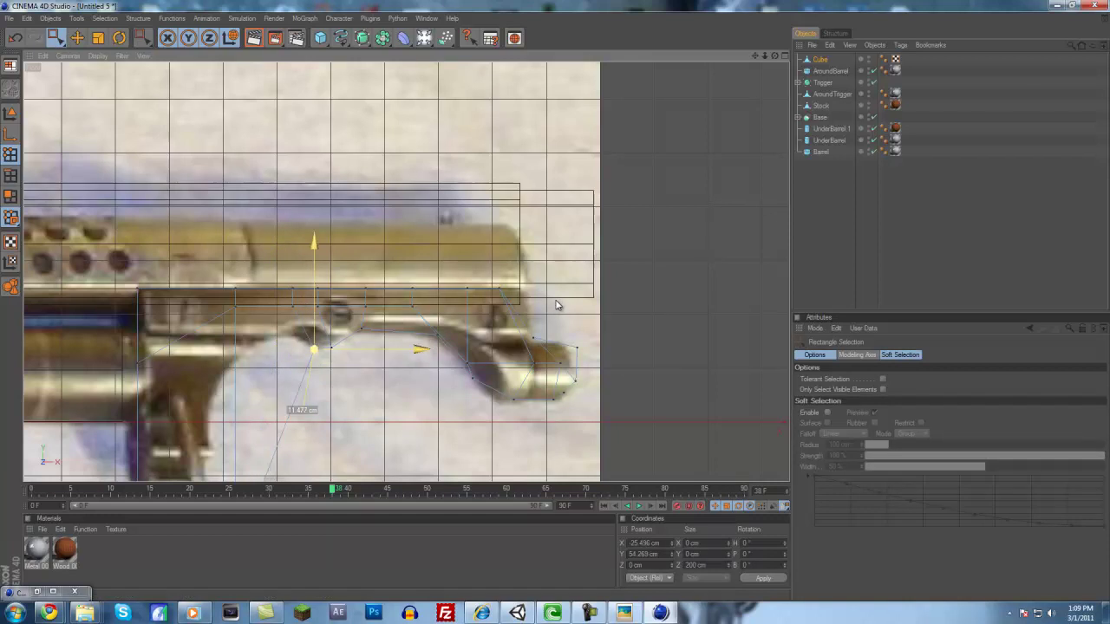
Cut another vertical Knife loop behind the arch and fit the remaining bottom points to the arch's rear curve
right_click(262, 312)
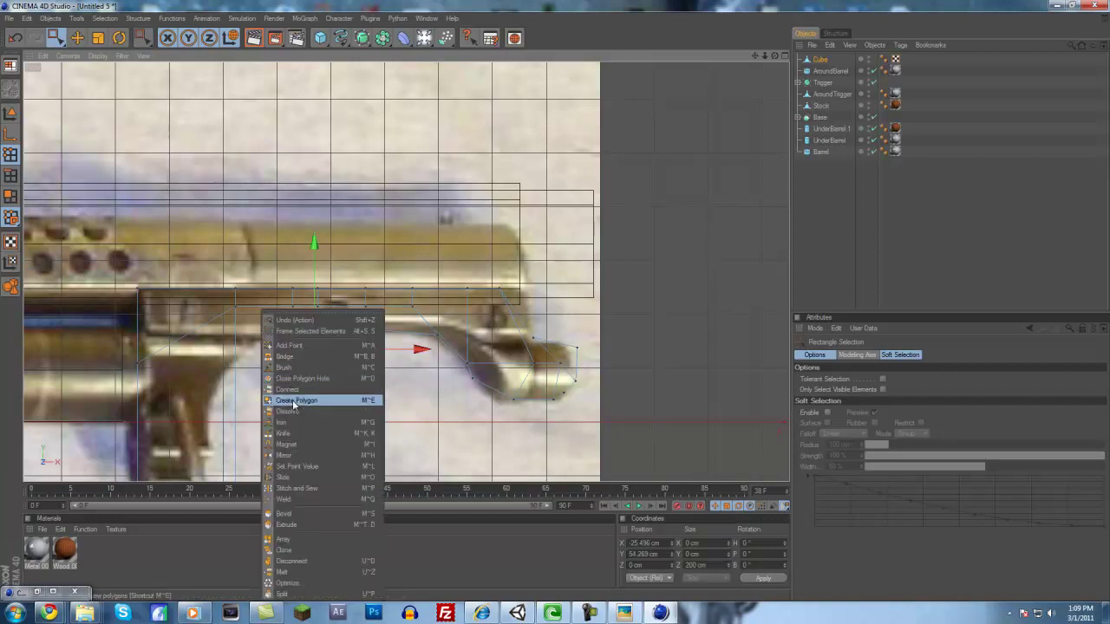
click(288, 434)
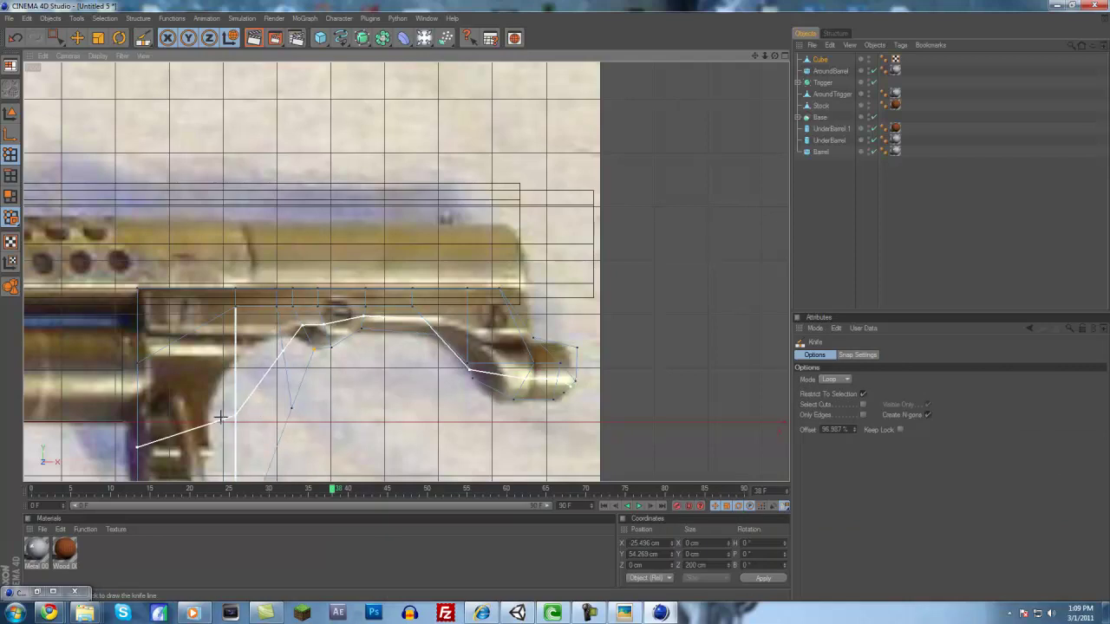
click(310, 388)
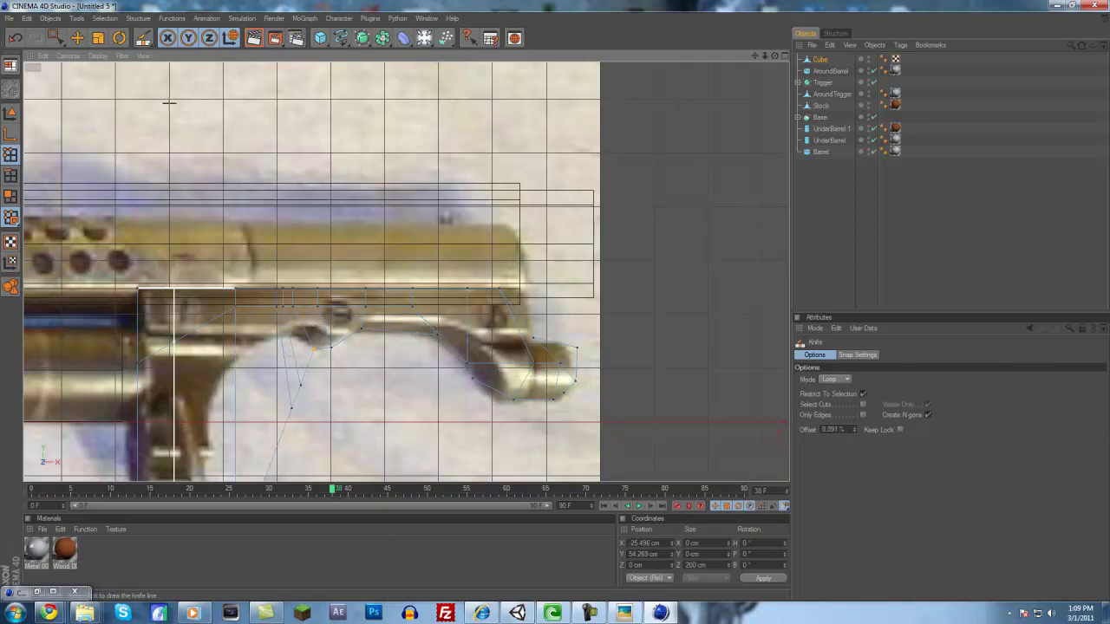
click(57, 37)
drag(296, 384, 289, 339)
drag(276, 389, 234, 359)
alt+right_drag(317, 403, 283, 403)
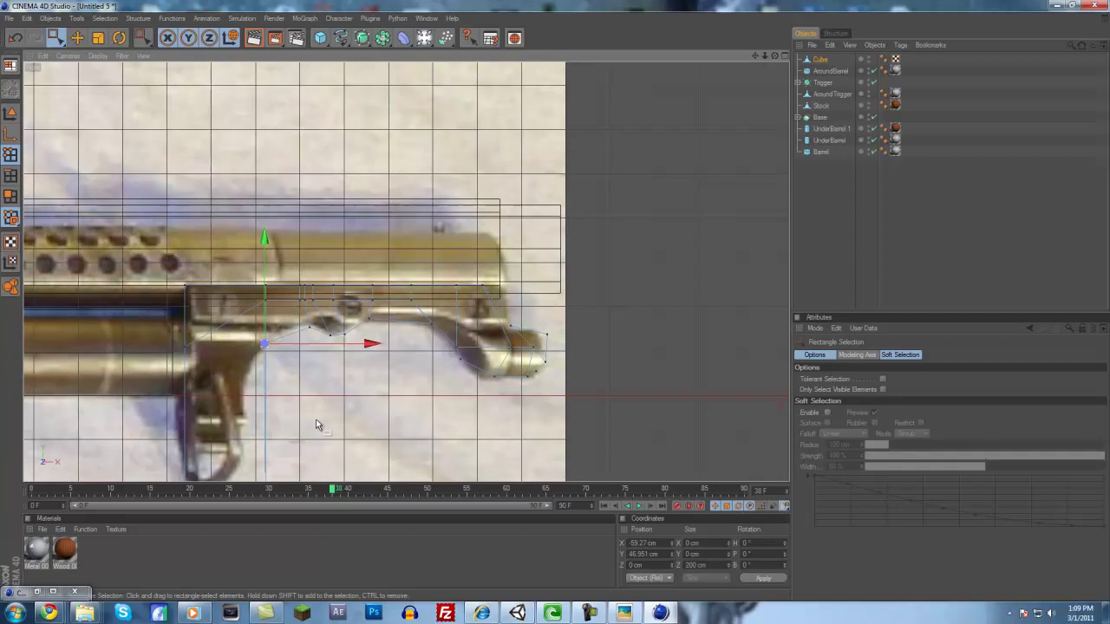
Move the two rearmost bottom points of the lug onto the front edge of its rear leg in the reference
alt+middle_drag(317, 420, 329, 352)
click(277, 440)
drag(278, 439, 257, 313)
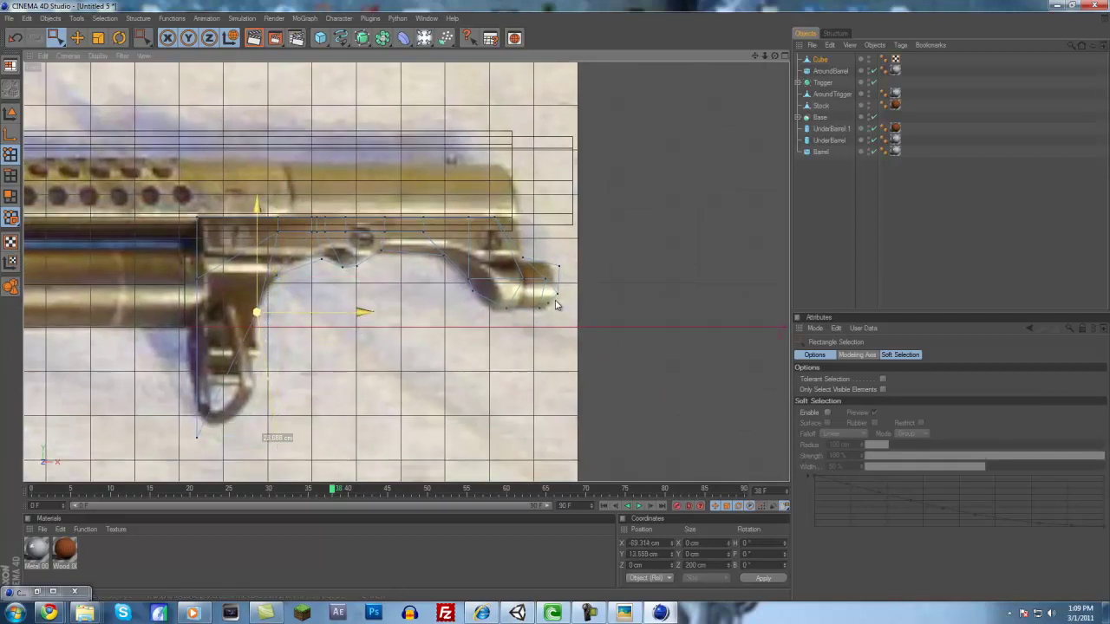
click(197, 438)
drag(198, 438, 255, 395)
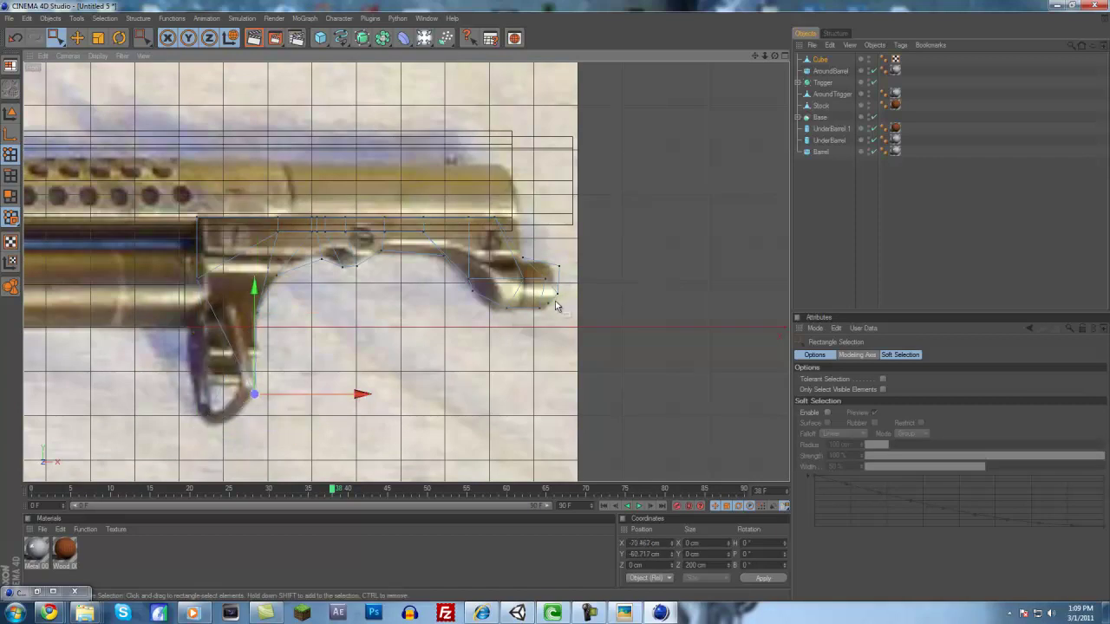
Cut Knife loops through the lug's rear leg and fit its lower points to the leg's outline
right_click(240, 301)
click(260, 422)
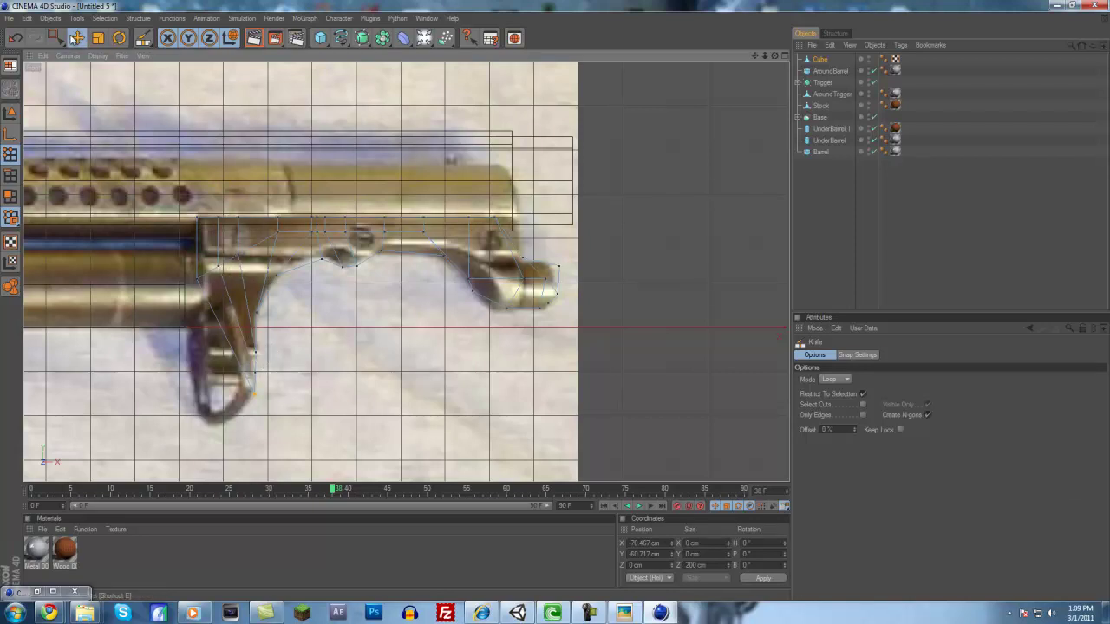
click(58, 39)
scroll(158, 384, up, 2)
scroll(162, 383, down, 1)
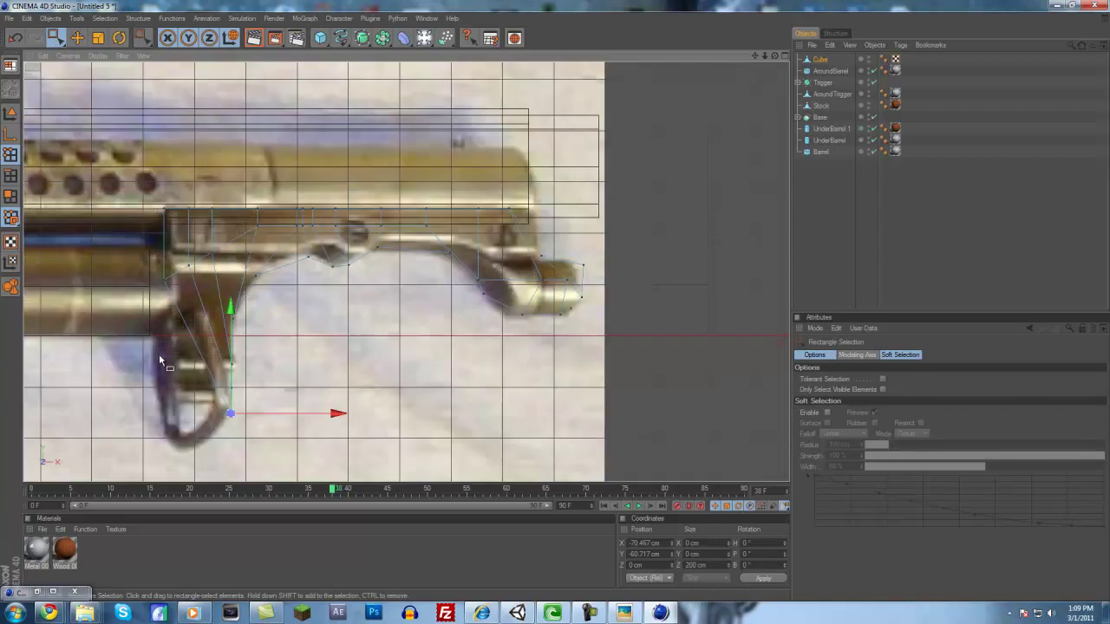
drag(231, 413, 162, 431)
drag(227, 373, 236, 376)
mouse_move(230, 418)
mouse_down()
mouse_move(202, 440)
mouse_move(226, 419)
mouse_up()
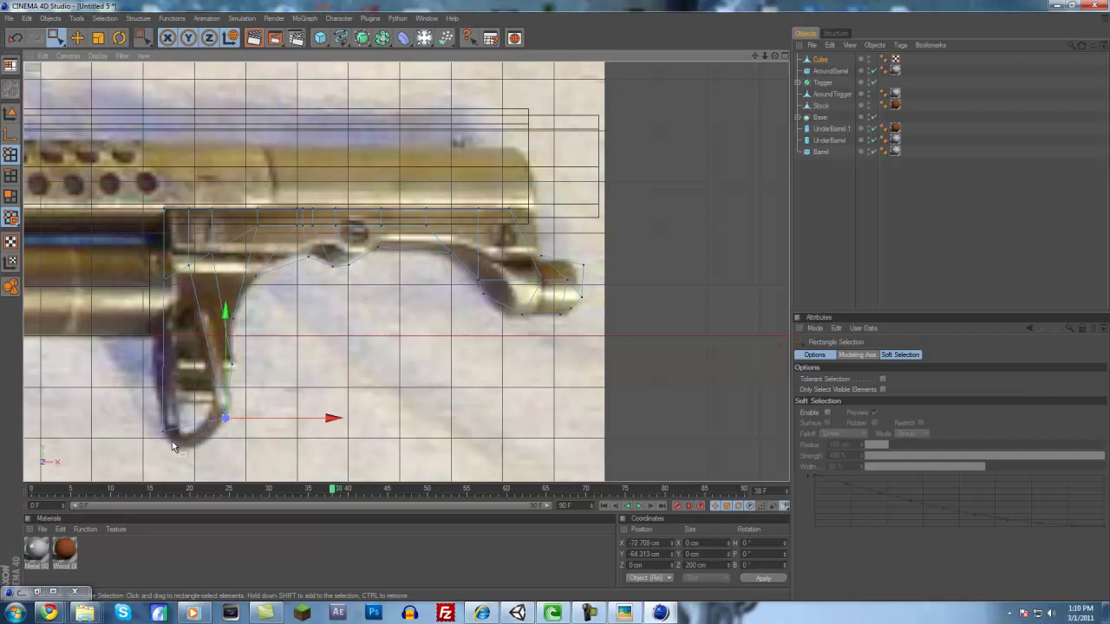
Cut three more Knife loops through the rear leg and shape its bottom points to the rounded tip
right_click(166, 311)
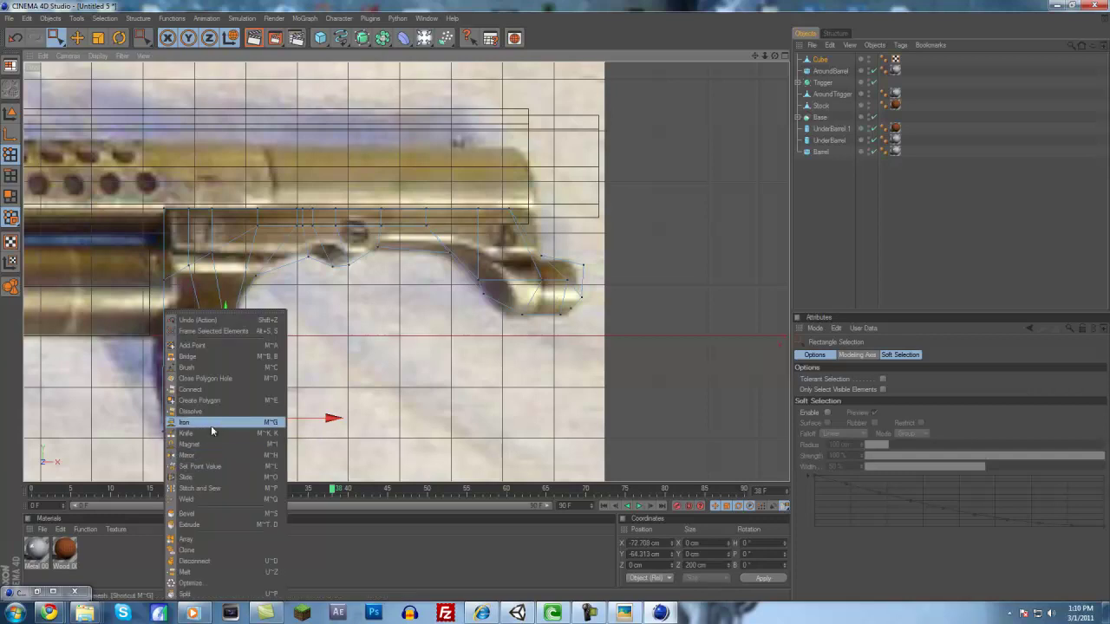
click(214, 440)
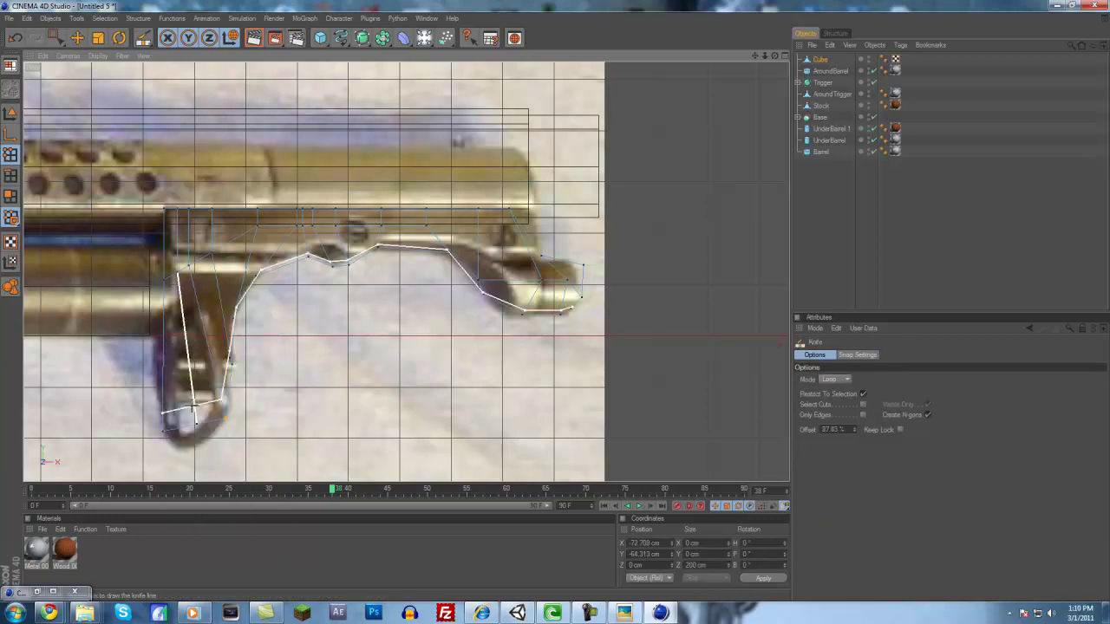
click(179, 427)
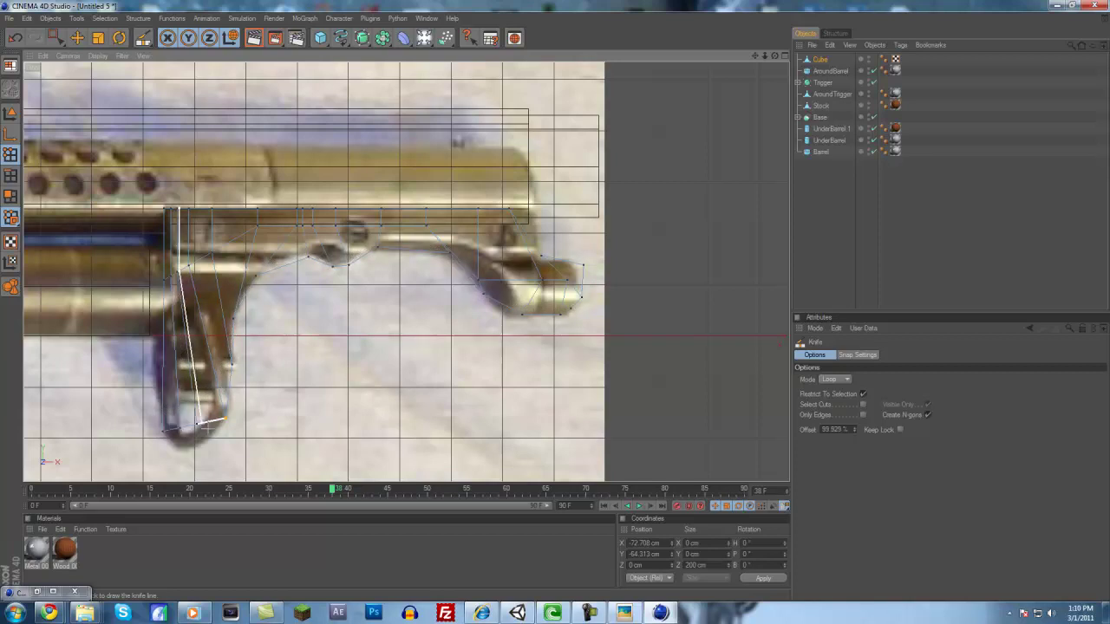
click(209, 421)
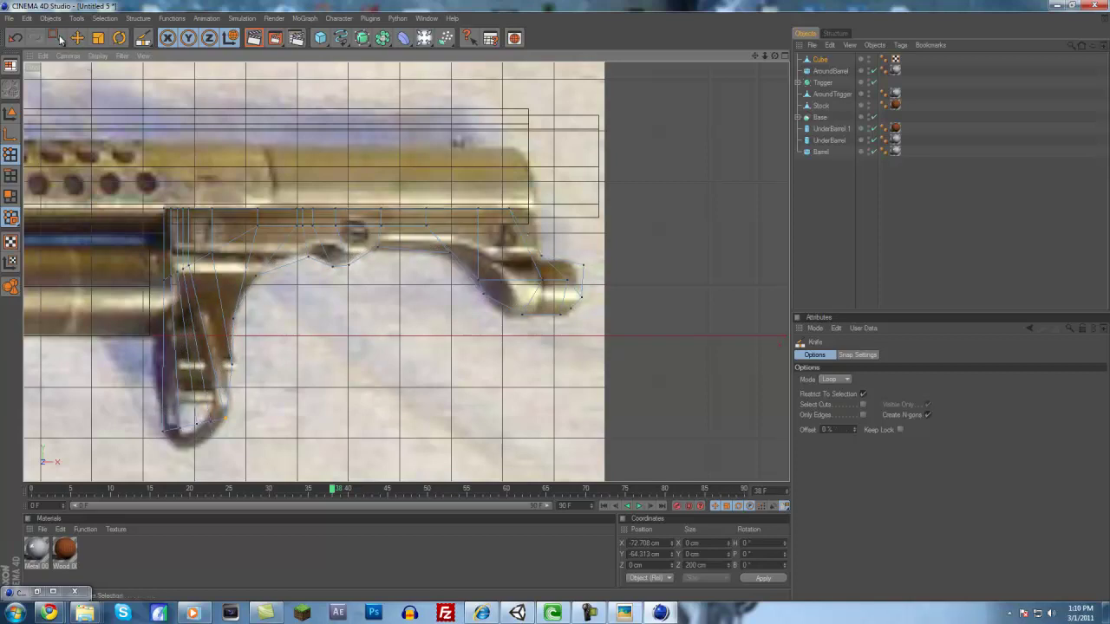
click(56, 37)
drag(210, 422, 175, 446)
click(196, 424)
click(179, 428)
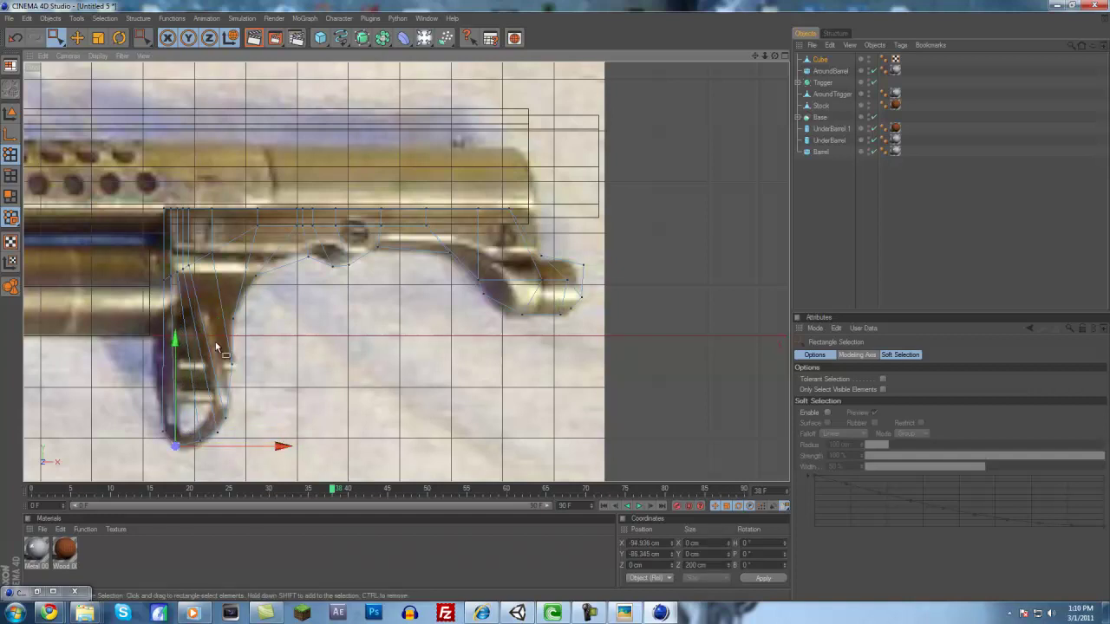
Select all the lug's points in the perspective view and scale them along Z to about 60.8 cm wide
middle_click(365, 286)
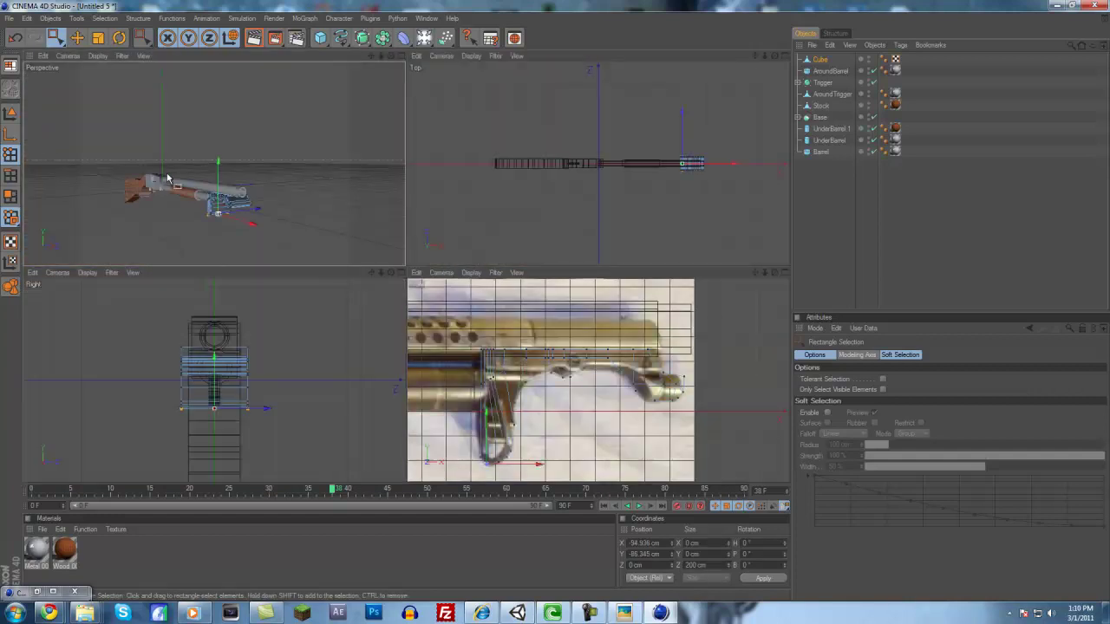
middle_click(163, 176)
click(832, 190)
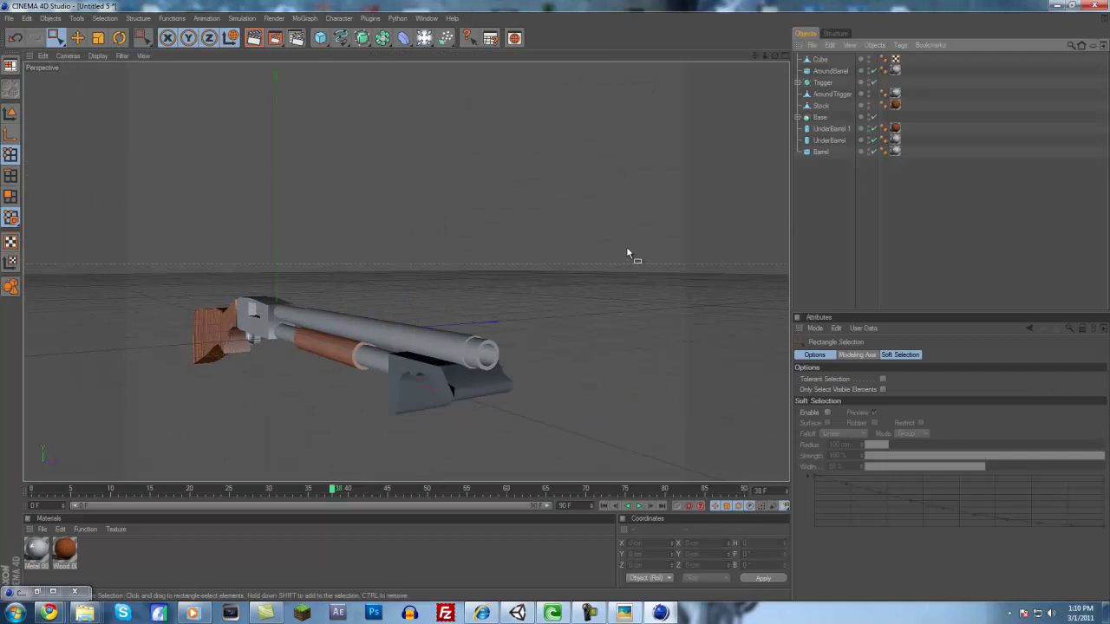
drag(610, 460, 149, 196)
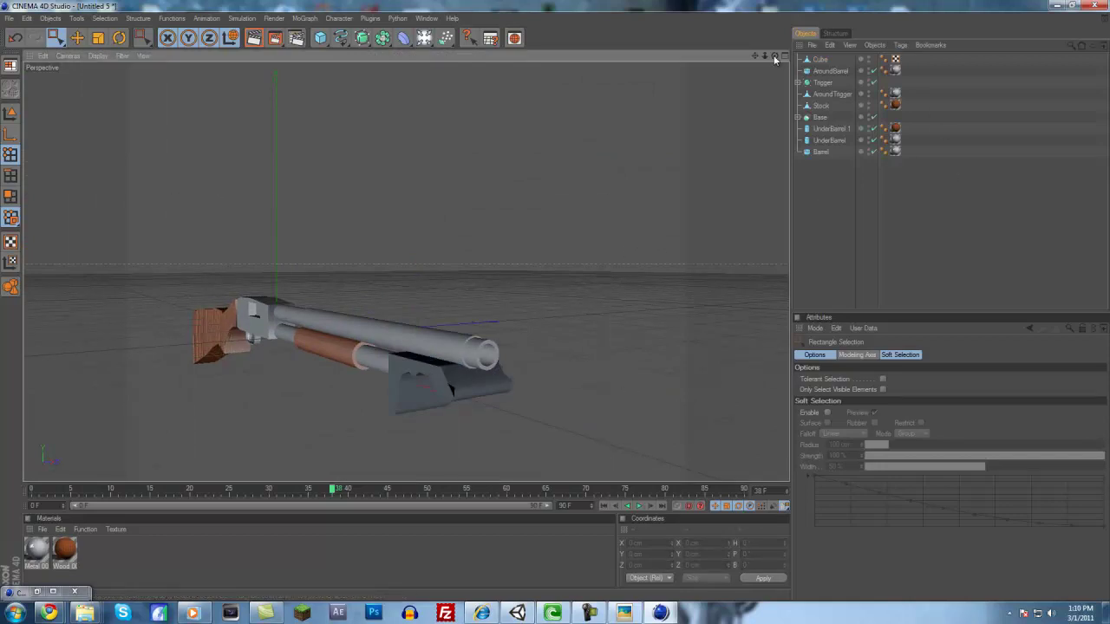
click(817, 71)
click(815, 63)
drag(600, 459, 212, 258)
key(t)
drag(527, 378, 512, 321)
middle_click(503, 308)
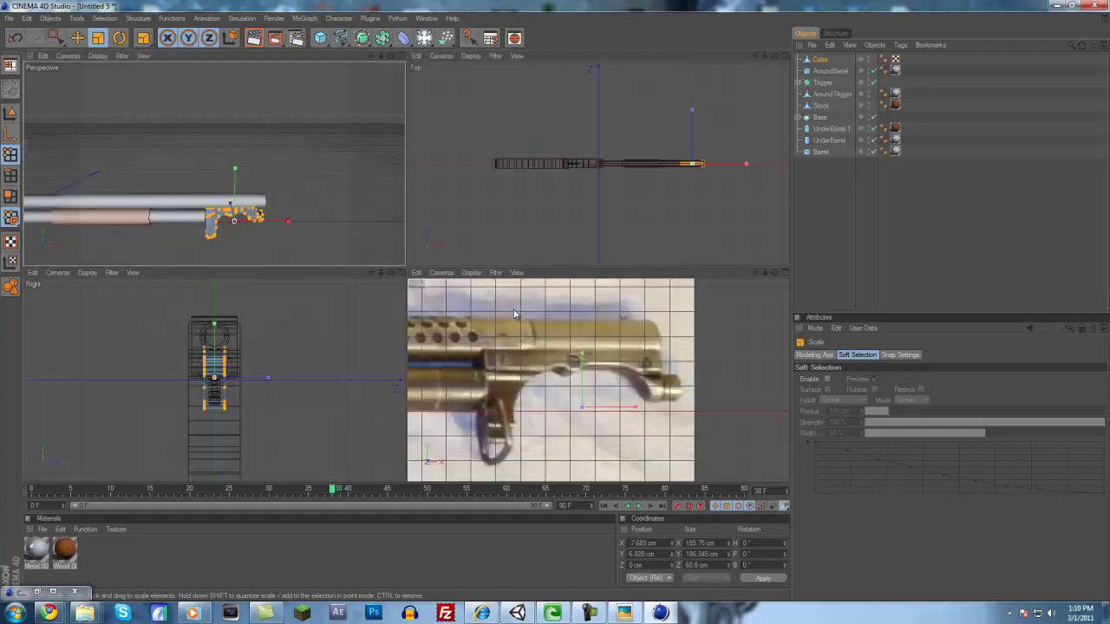
Examine the narrowed lug against the reference photo and from an angle in the perspective view
middle_click(535, 351)
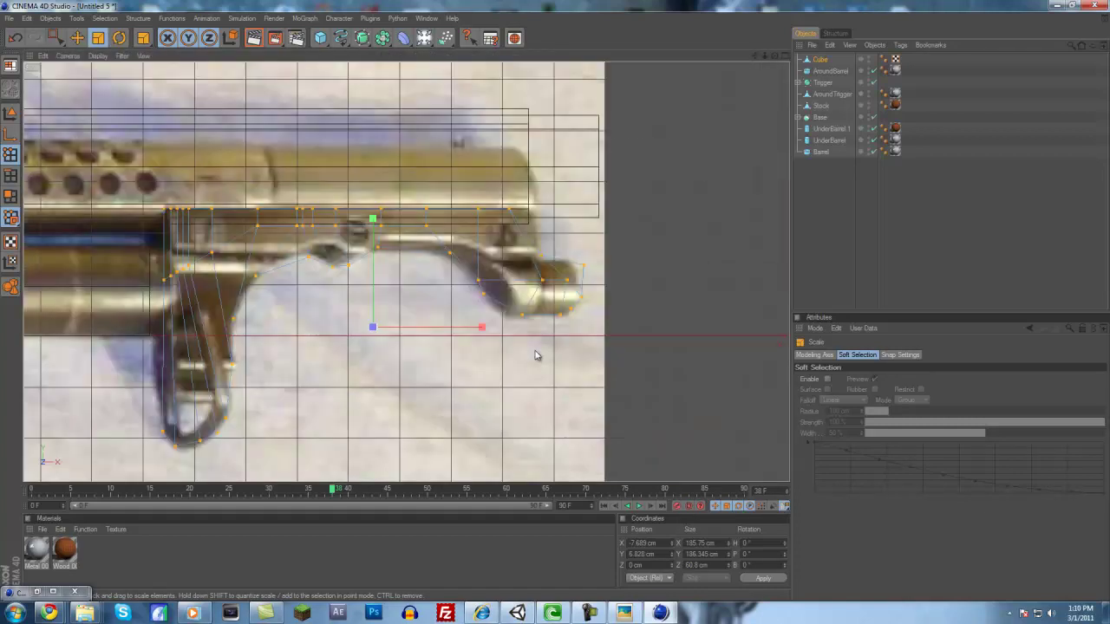
middle_click(192, 413)
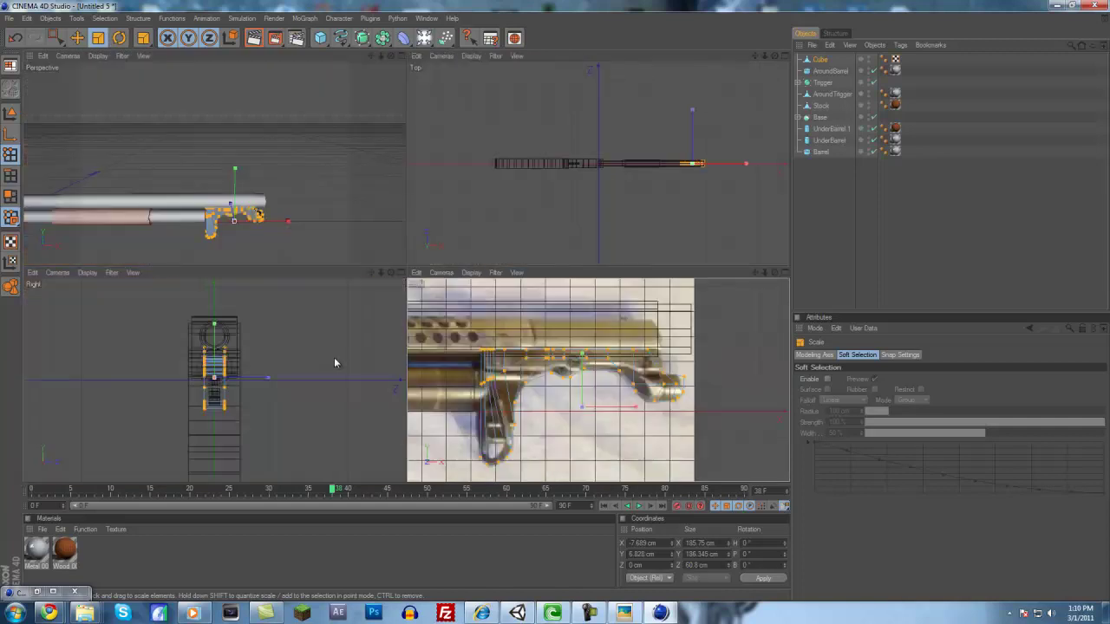
middle_click(332, 240)
alt+drag(532, 323, 555, 301)
middle_click(579, 240)
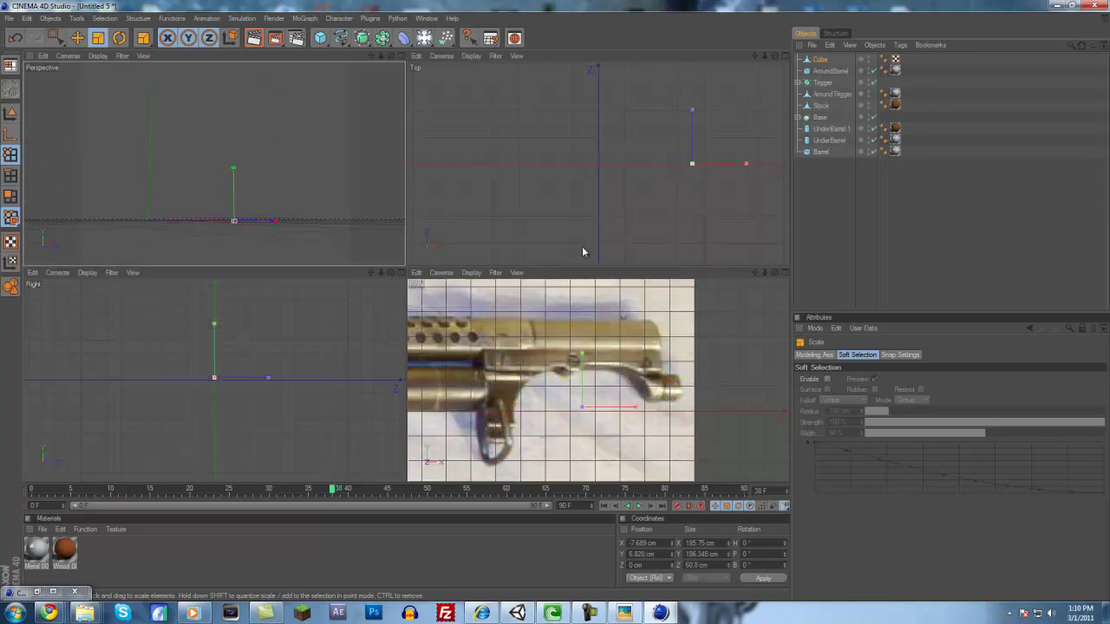
middle_click(594, 318)
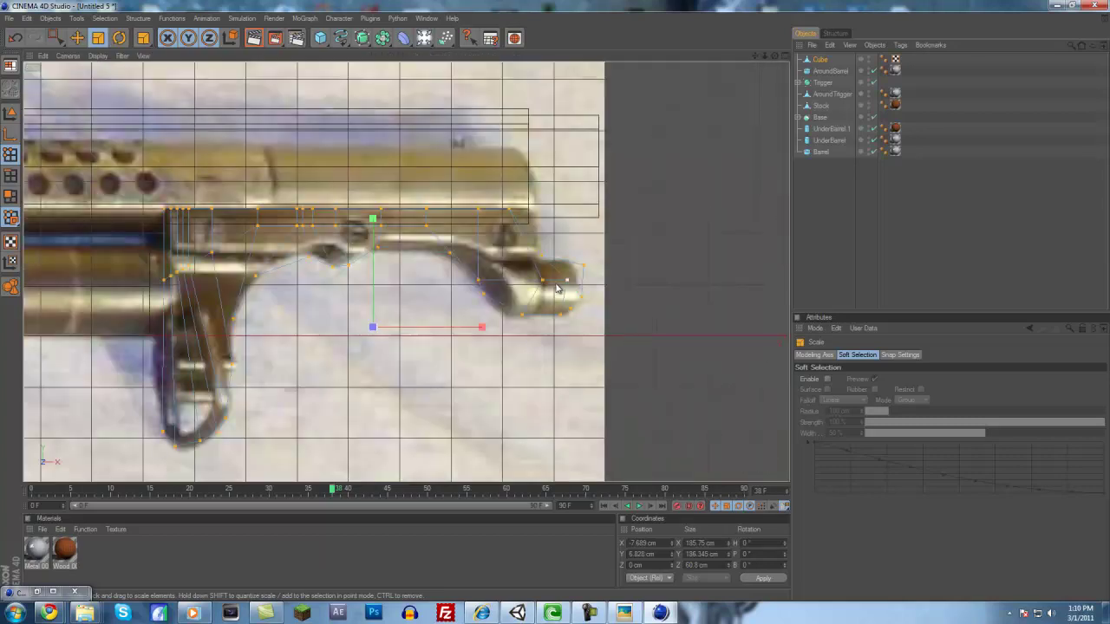
middle_click(561, 290)
middle_click(325, 239)
click(828, 221)
alt+drag(601, 284, 562, 293)
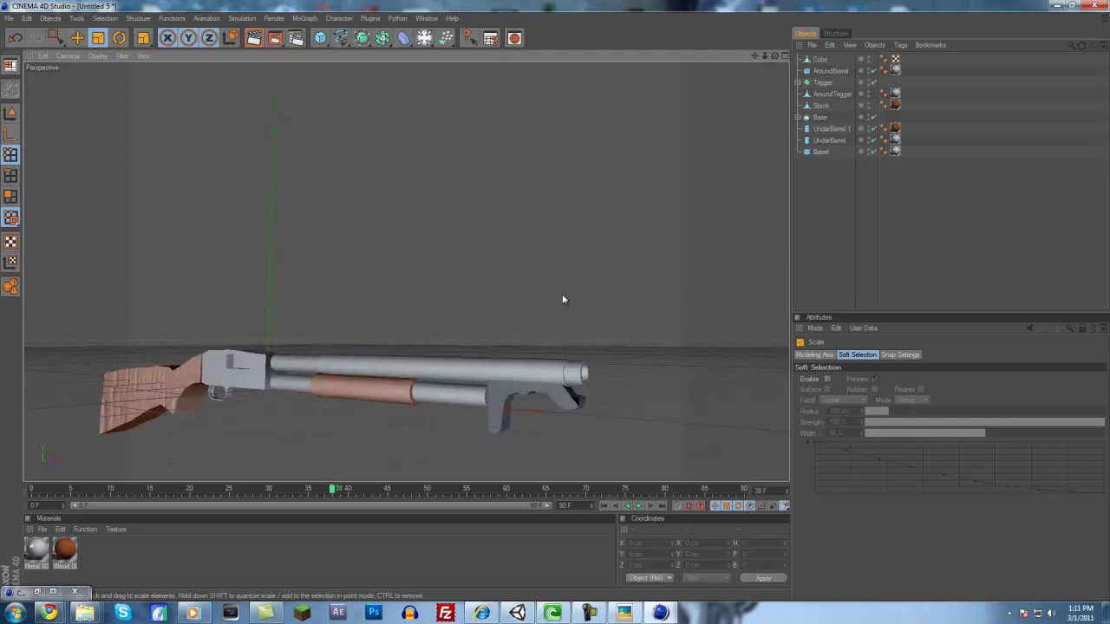
Apply the Metal material to the lug and render the shotgun's side view
drag(33, 555, 515, 393)
alt+drag(409, 423, 554, 300)
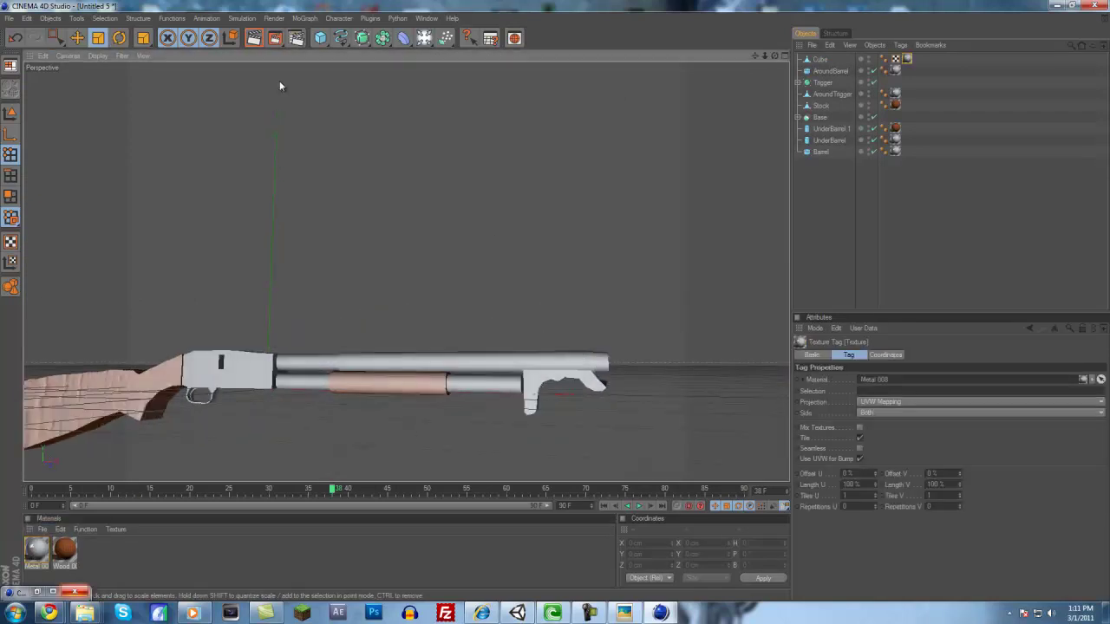
click(254, 38)
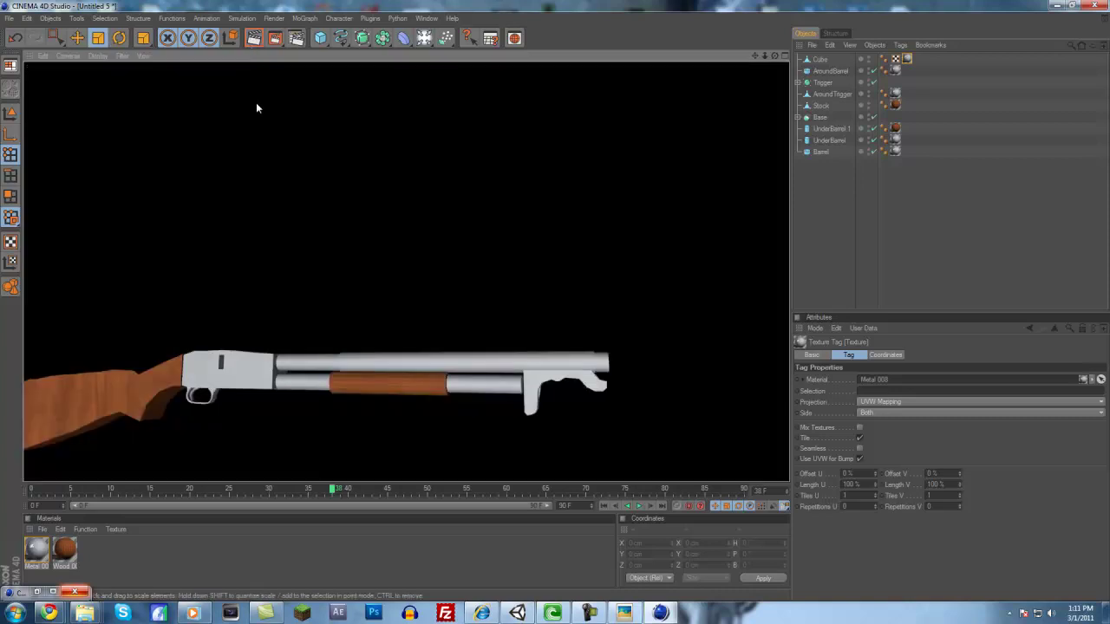
Render the whole shotgun from a raised, more distant side angle
click(281, 158)
alt+drag(354, 255, 554, 300)
scroll(344, 316, down, 5)
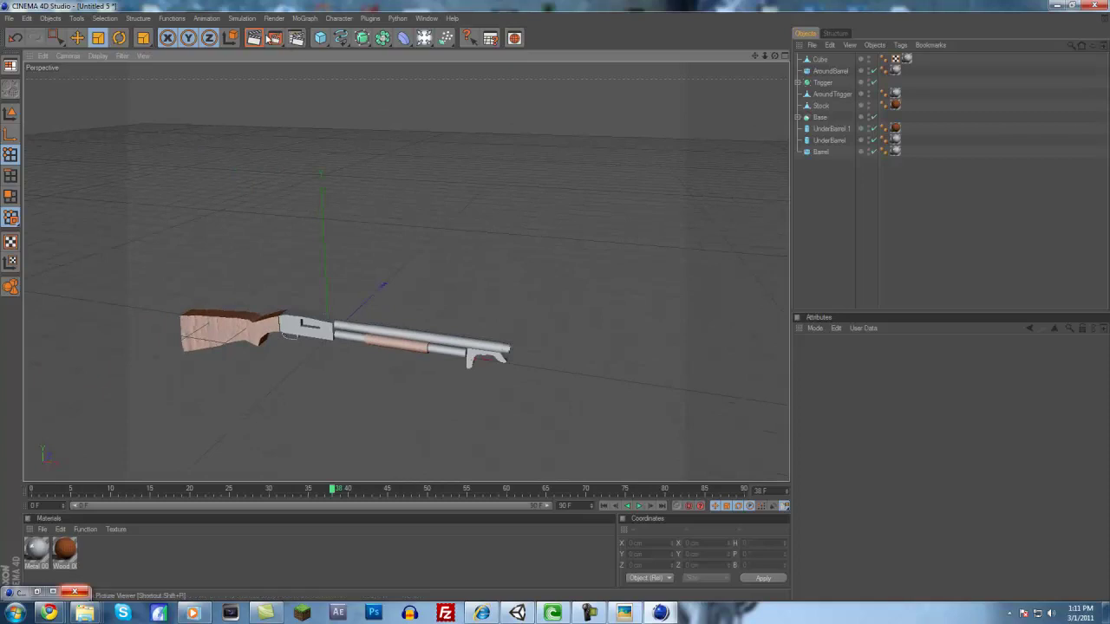
click(266, 37)
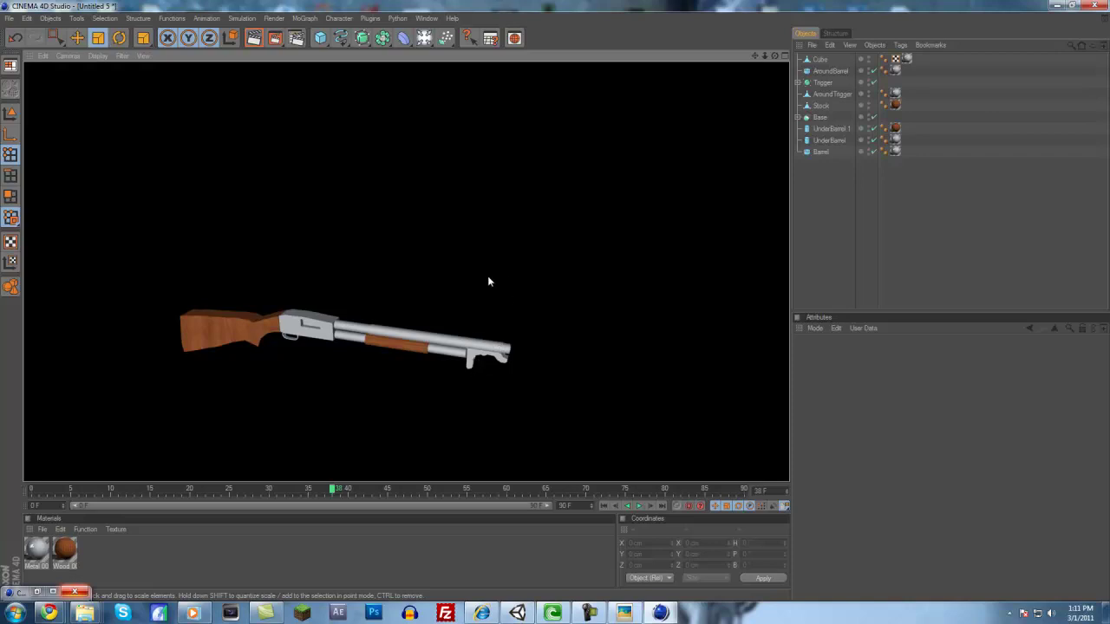
Compare the modelled parts with the reference photo from the lug to the stock in the front view
middle_click(427, 216)
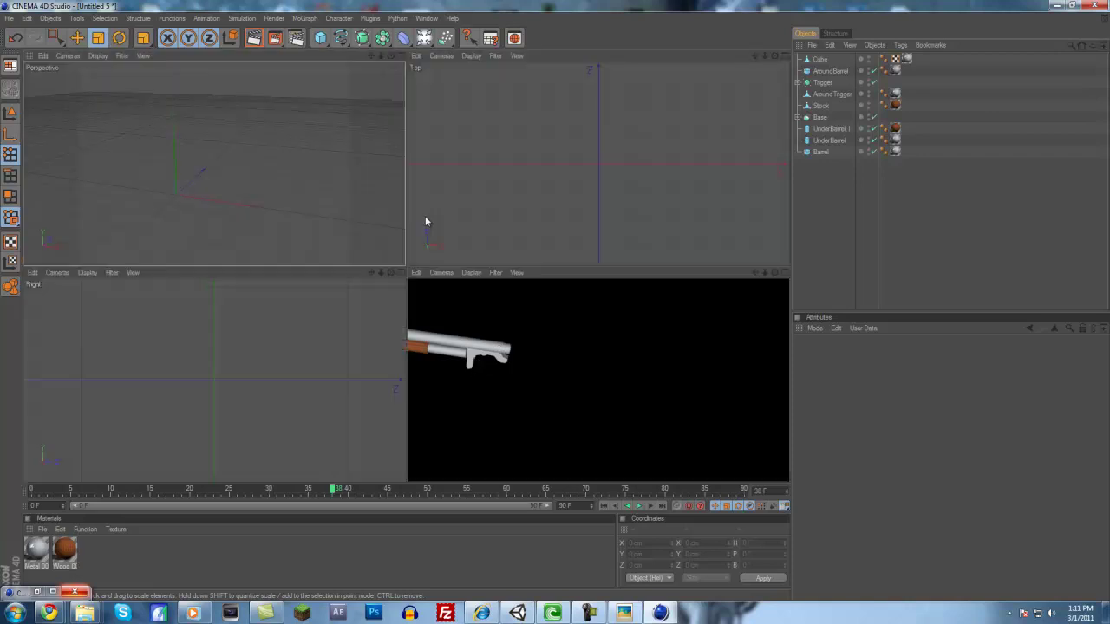
middle_click(559, 379)
scroll(515, 414, down, 2)
scroll(385, 365, down, 2)
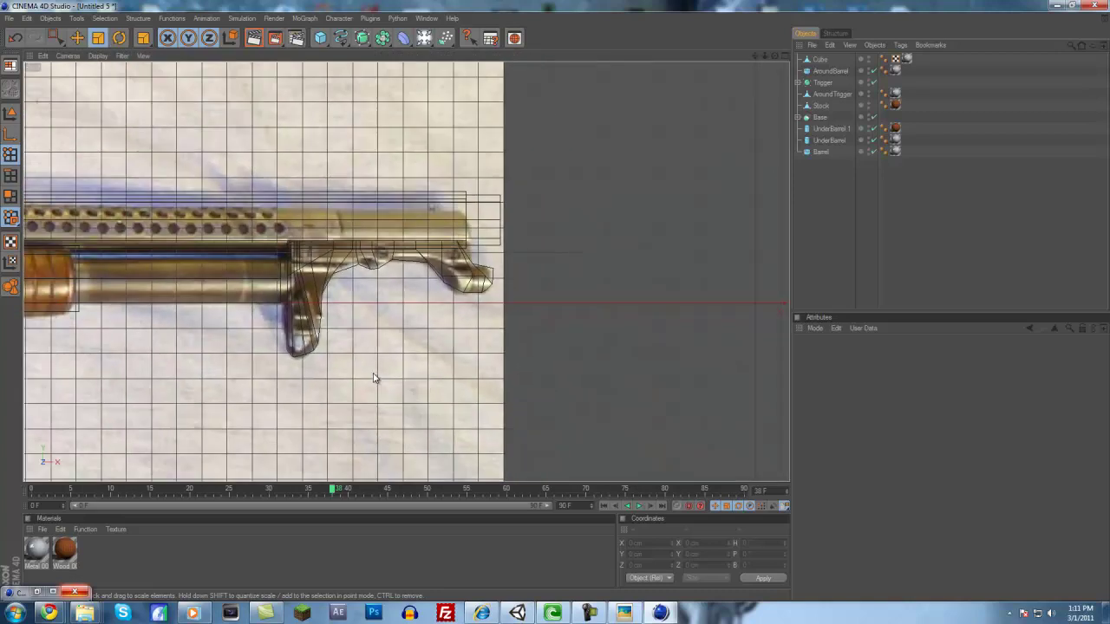
alt+middle_drag(556, 300, 946, 341)
scroll(158, 371, down, 4)
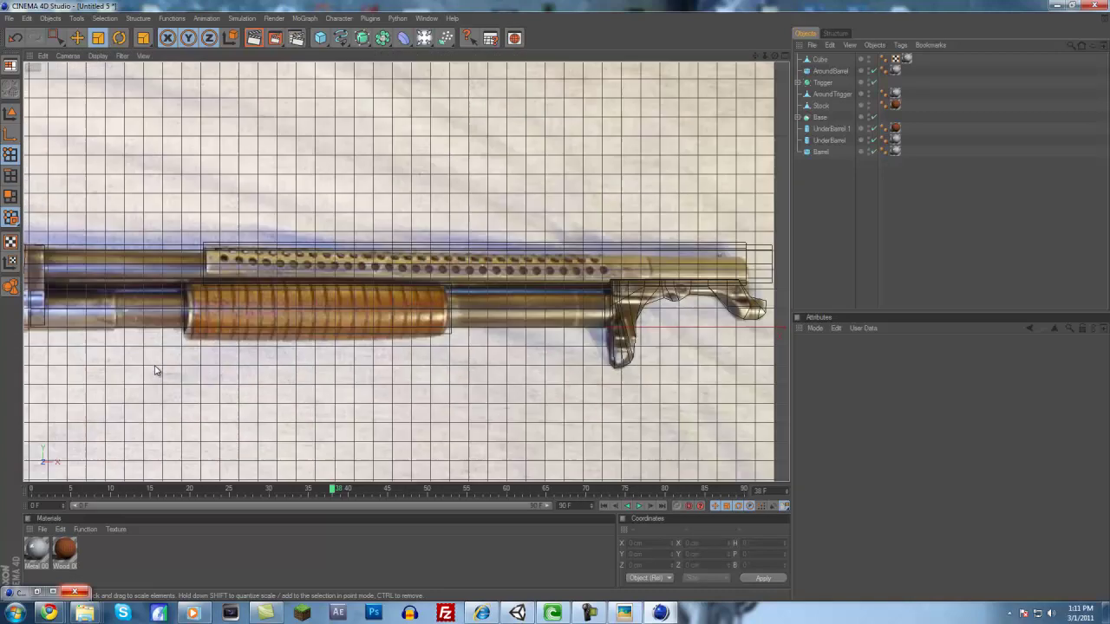
scroll(171, 364, down, 3)
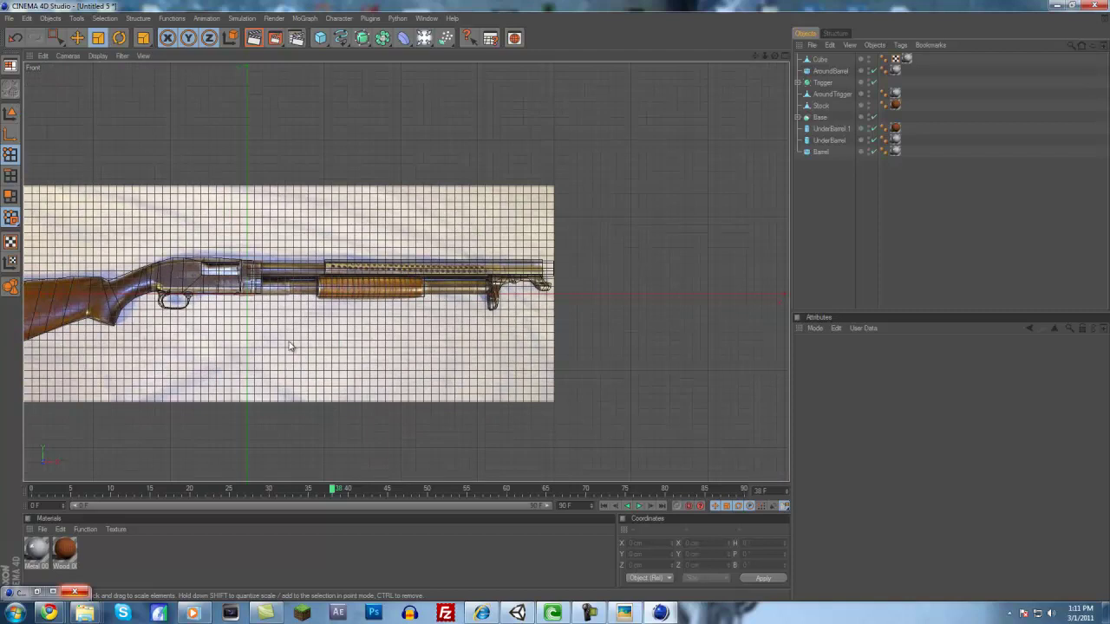
alt+middle_drag(287, 347, 367, 345)
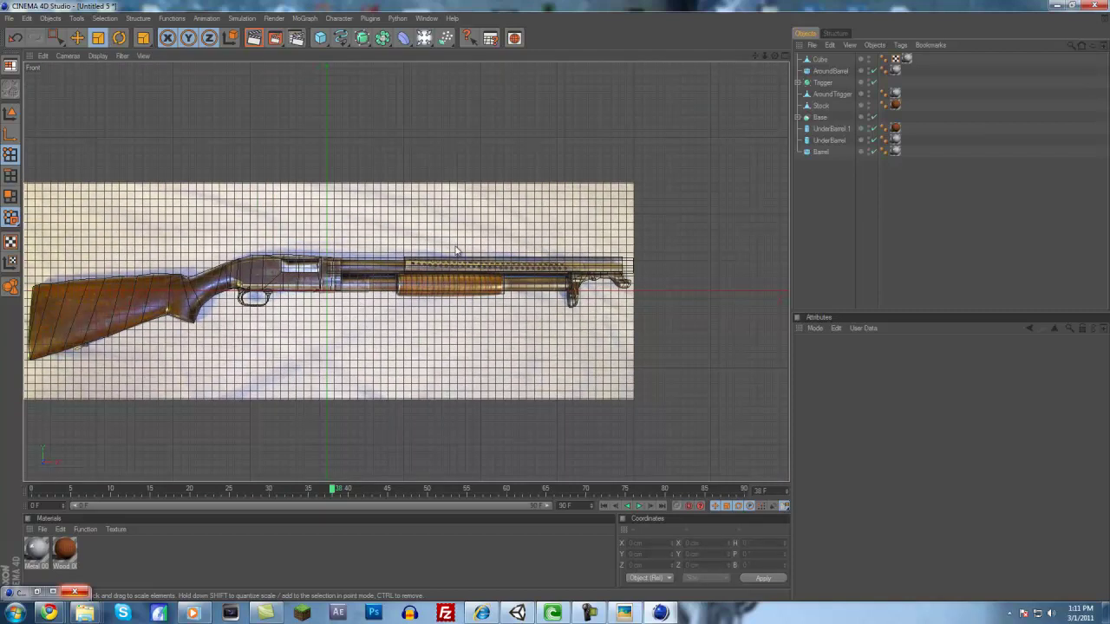
scroll(420, 285, up, 4)
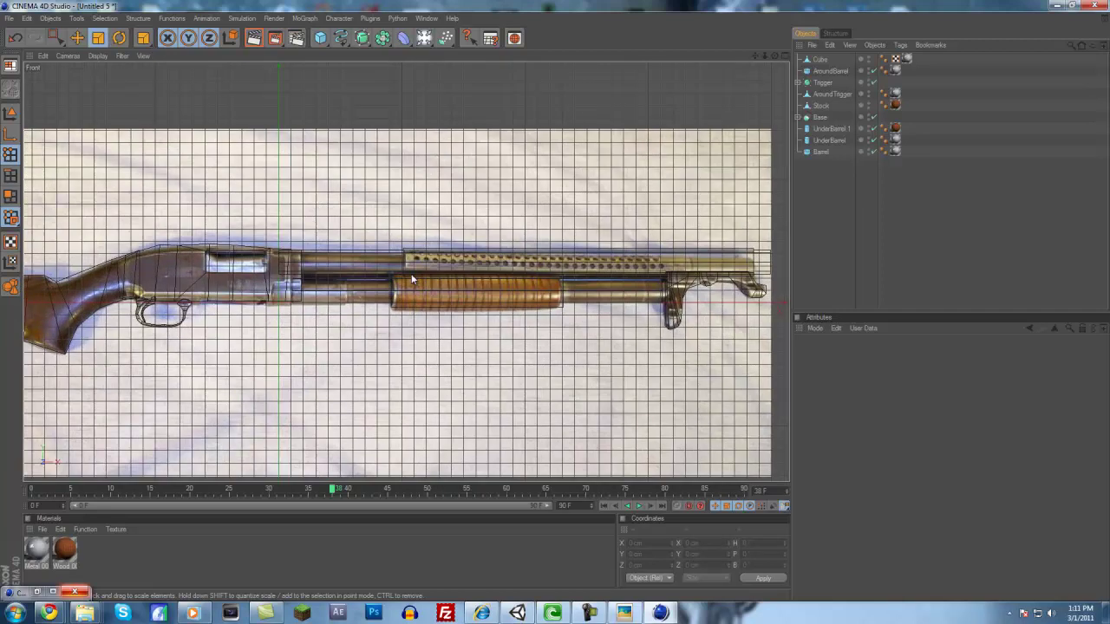
middle_click(409, 271)
middle_click(325, 260)
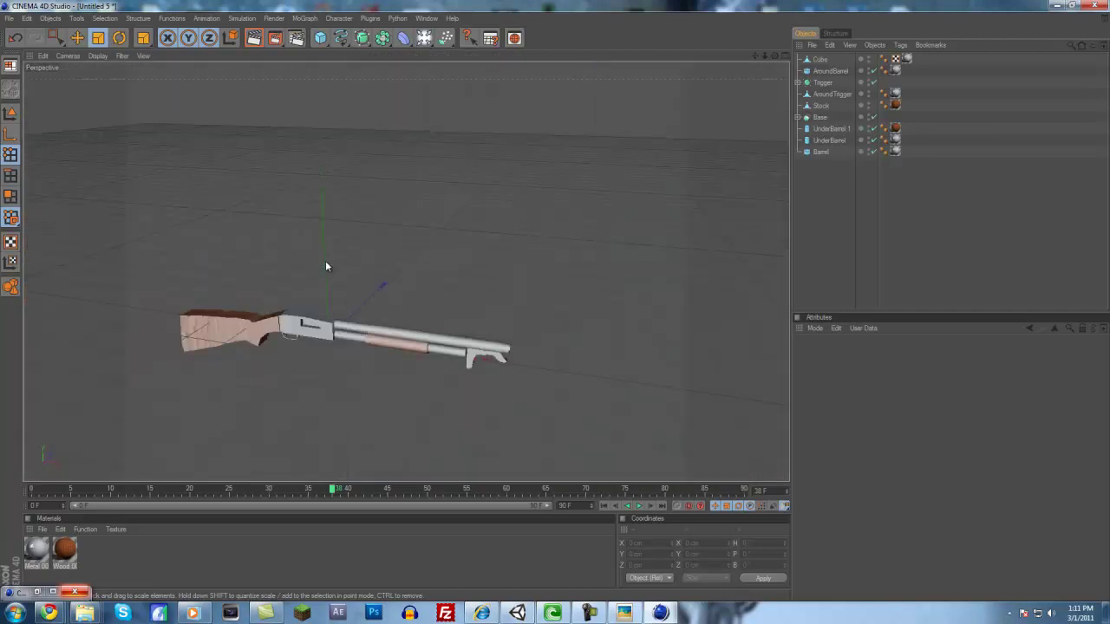
Delete the lug's Cube object and render the shotgun from behind the stock
click(822, 60)
key(Delete)
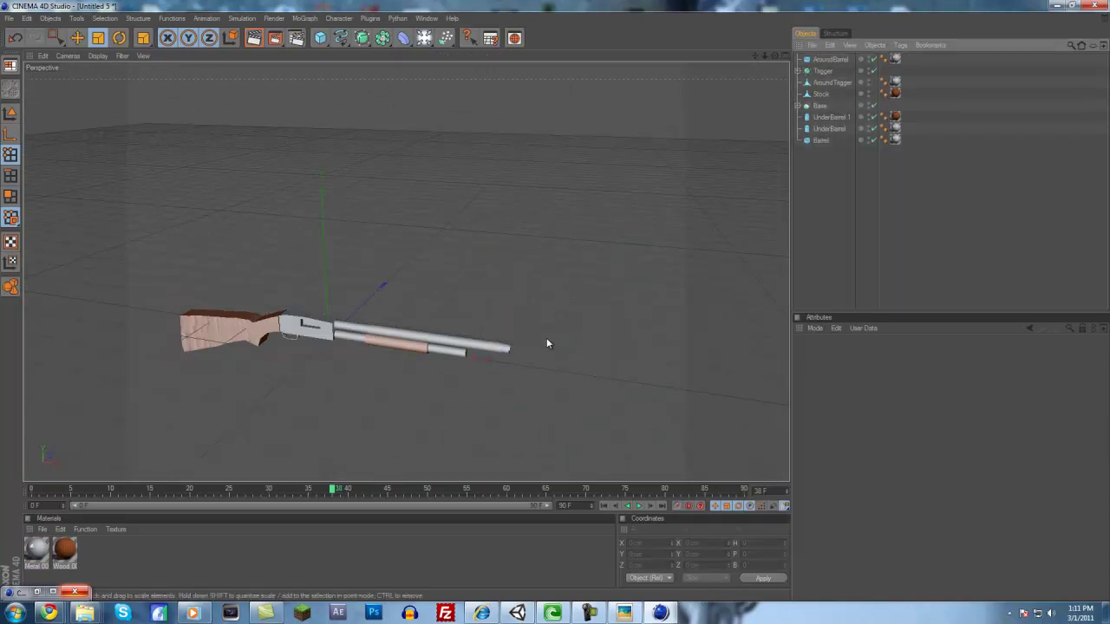
alt+drag(517, 414, 586, 303)
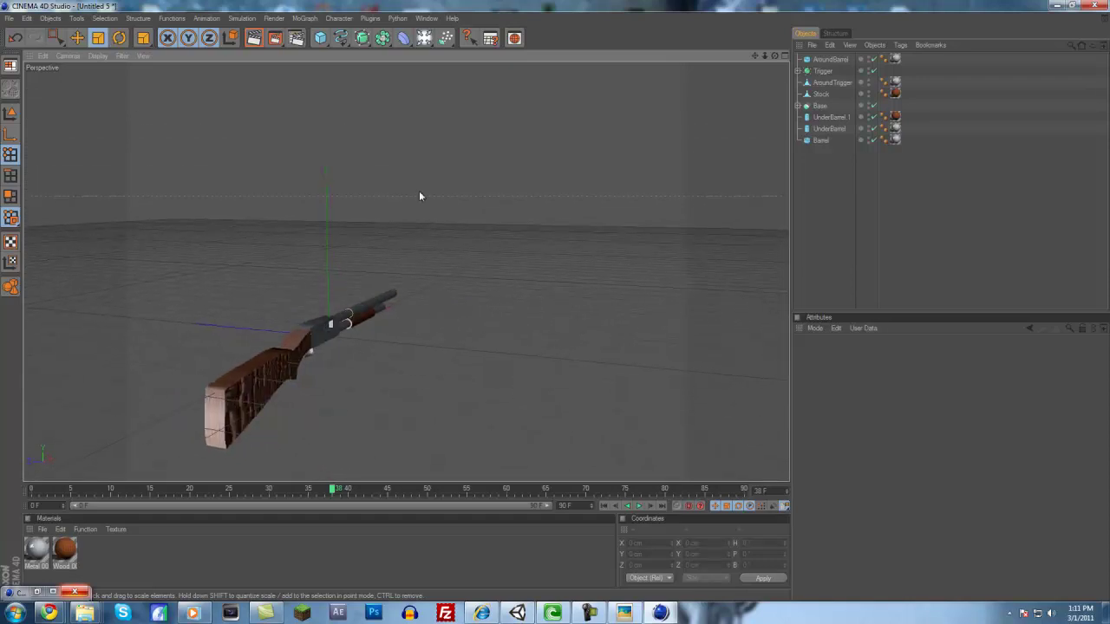
click(252, 43)
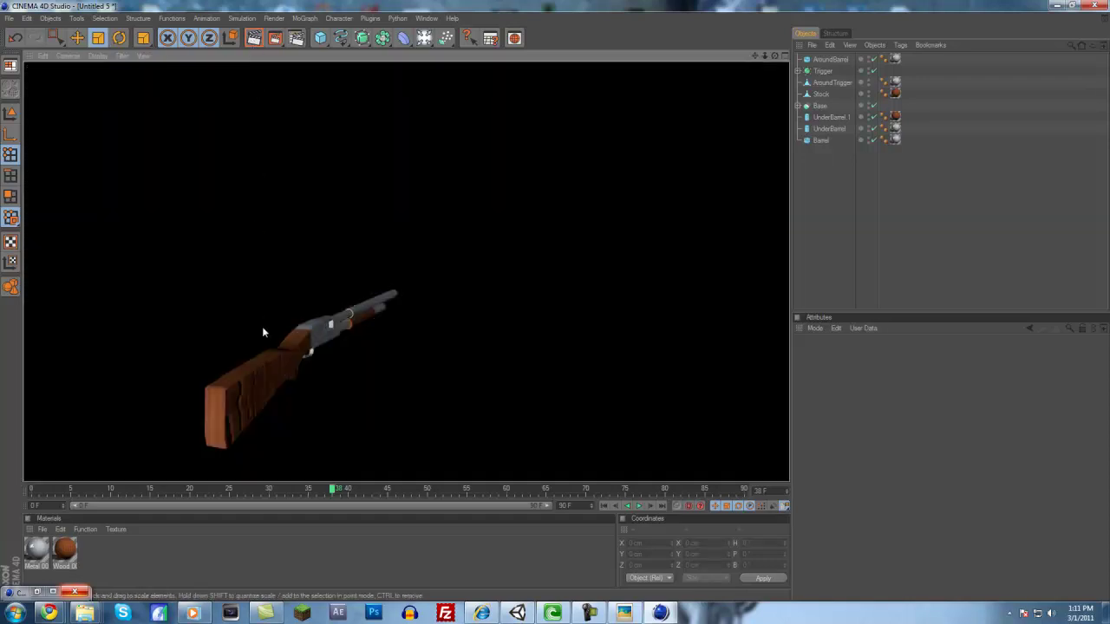
Render the shotgun from the side and from behind the stock on its opposite side
alt+drag(444, 249, 555, 300)
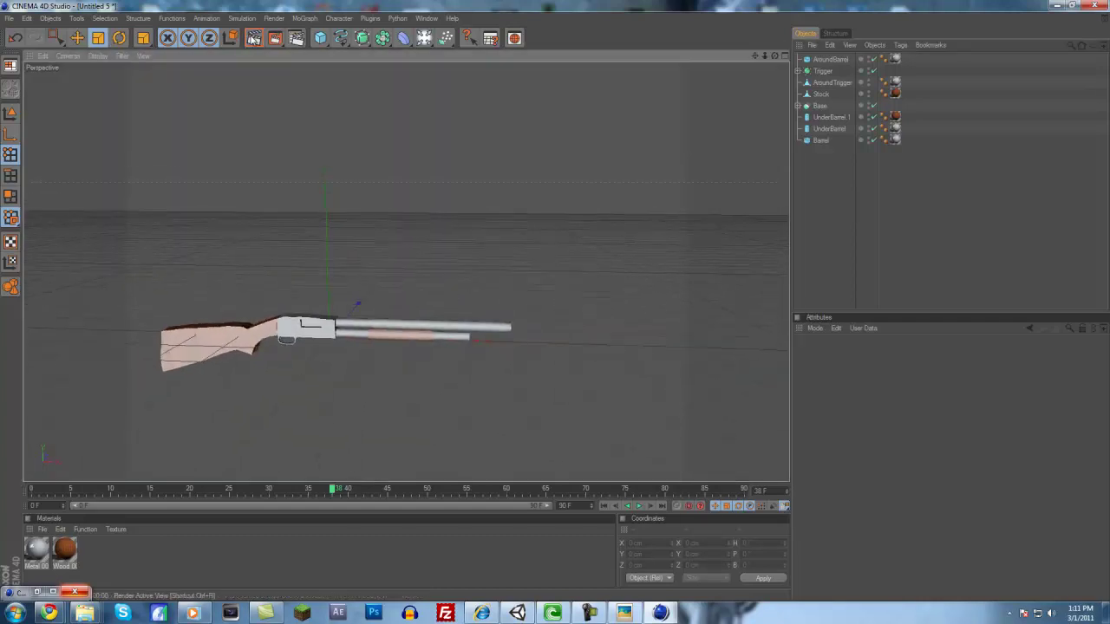
click(253, 39)
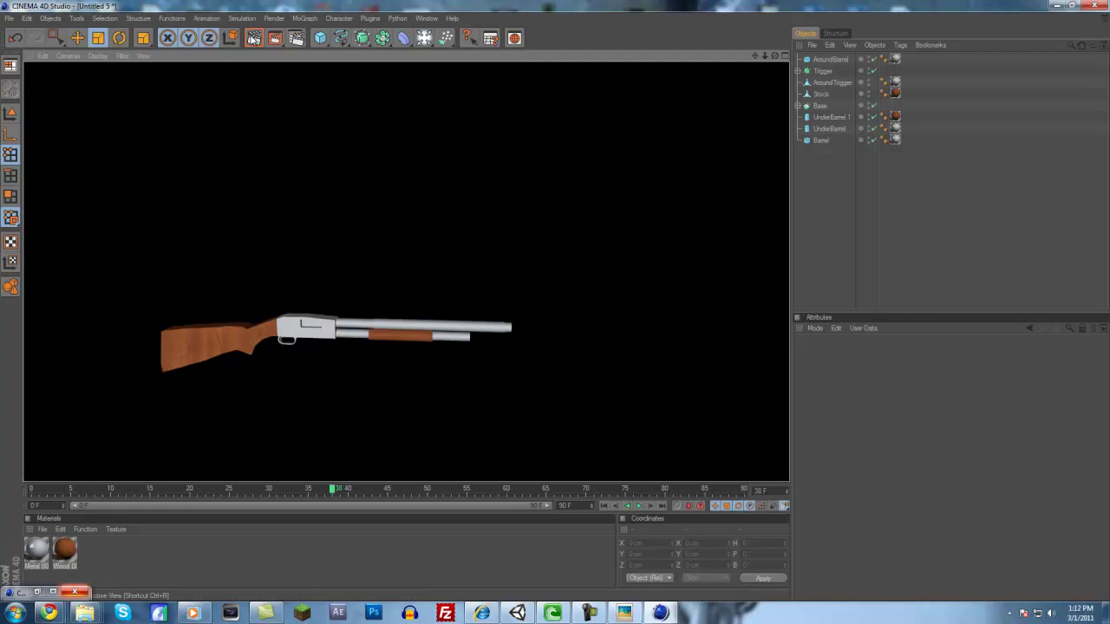
alt+drag(359, 190, 566, 304)
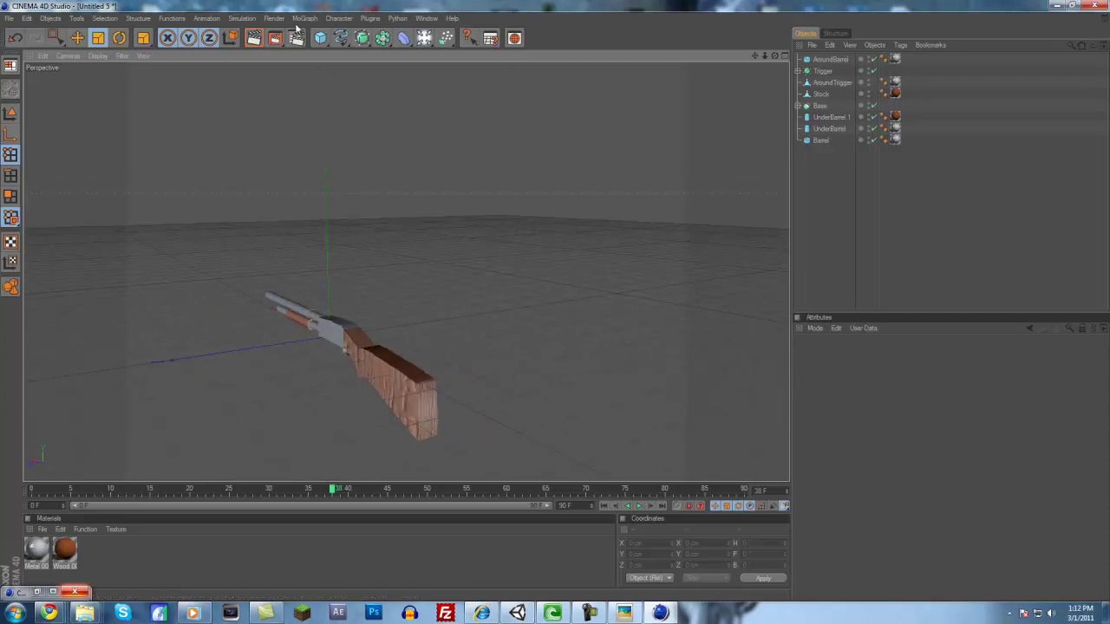
click(249, 39)
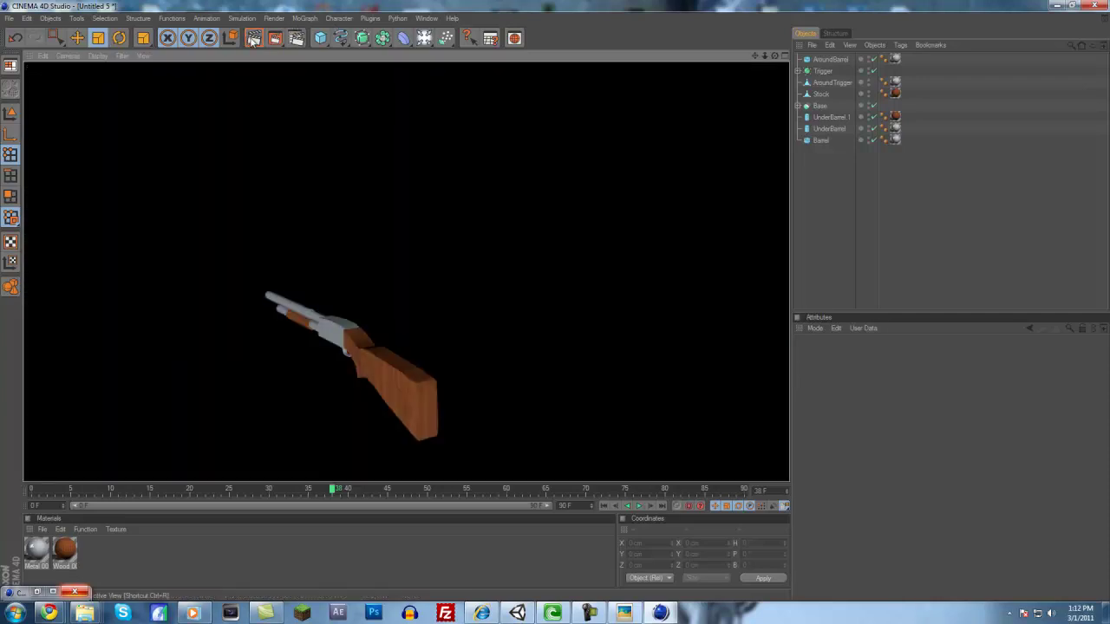